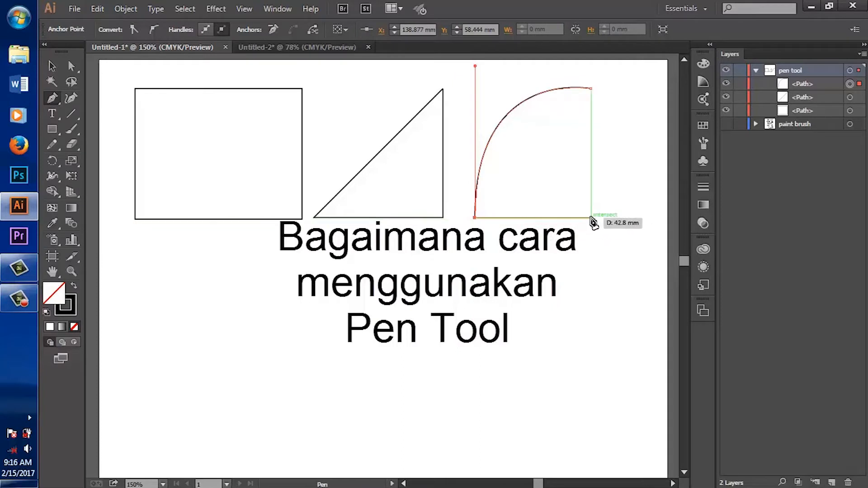
Step: Close the quarter-round path with a straight vertical side back to its upper anchor point
left_click(591, 88)
Step: Draw a closed oval below the existing shapes with the Pen tool, using four curved segments with horizontal and vertical handles
scroll(335, 316, "down", 3)
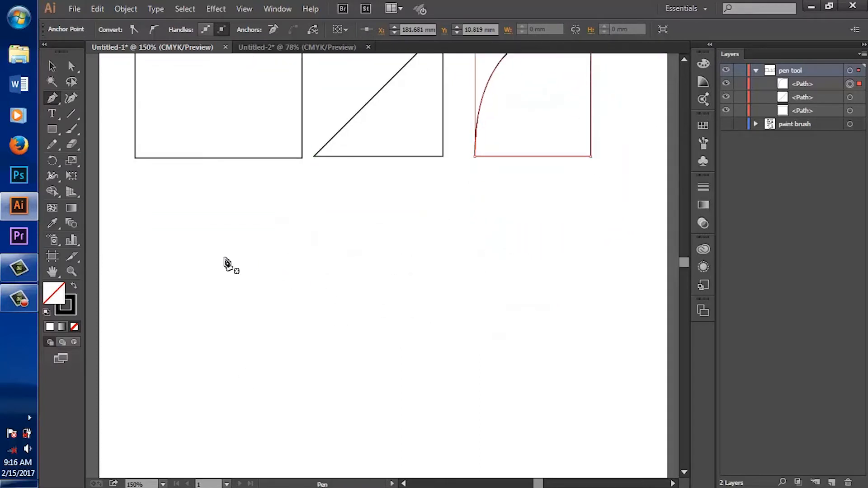
left_click(210, 323)
left_click_drag(317, 215, 434, 215)
left_click(319, 215)
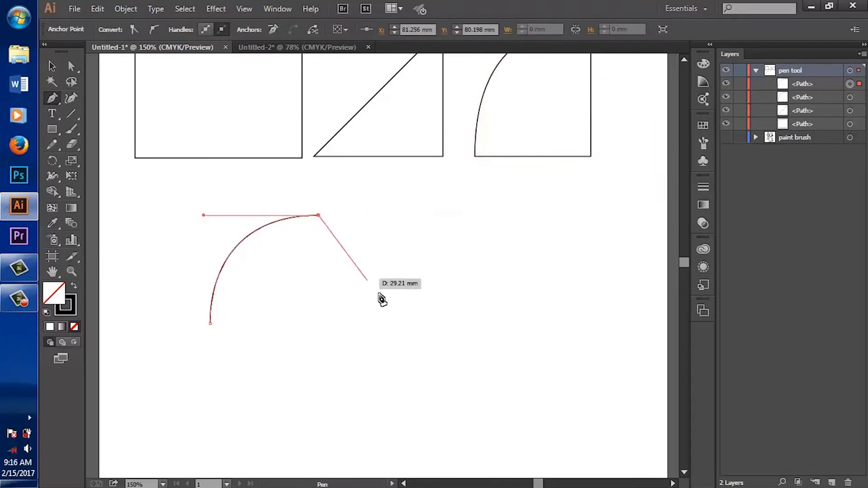
left_click_drag(419, 323, 450, 442)
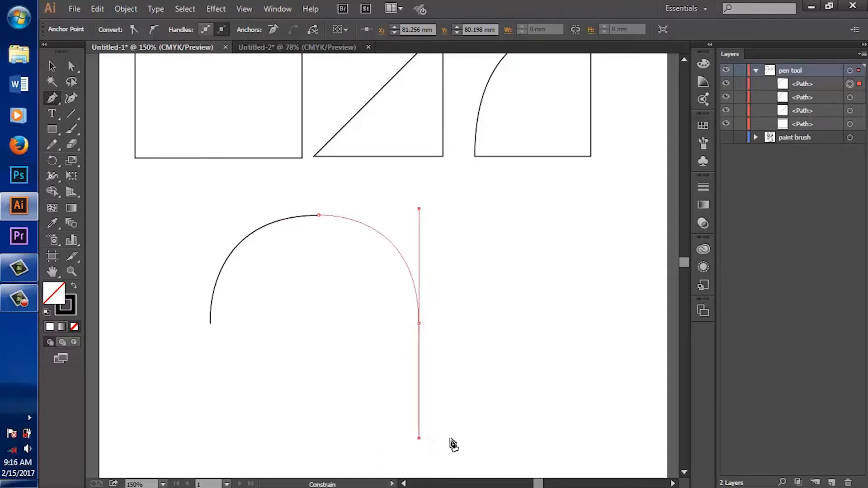
left_click(419, 323)
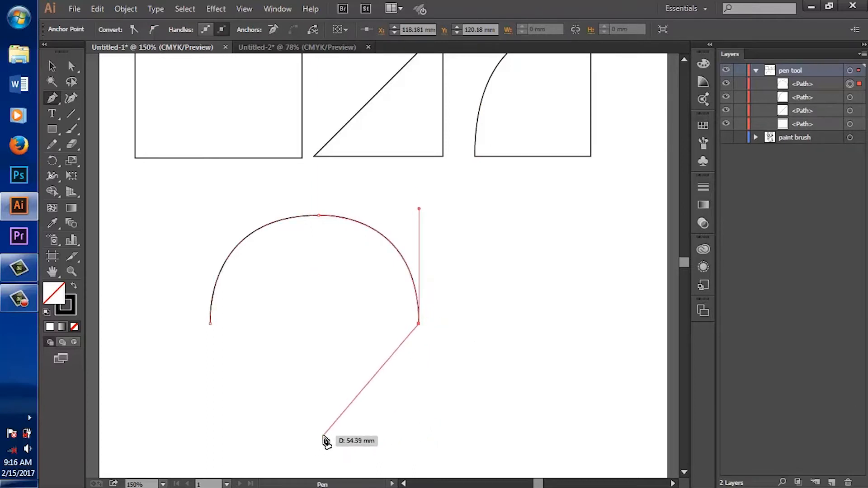
left_click_drag(323, 444, 227, 437)
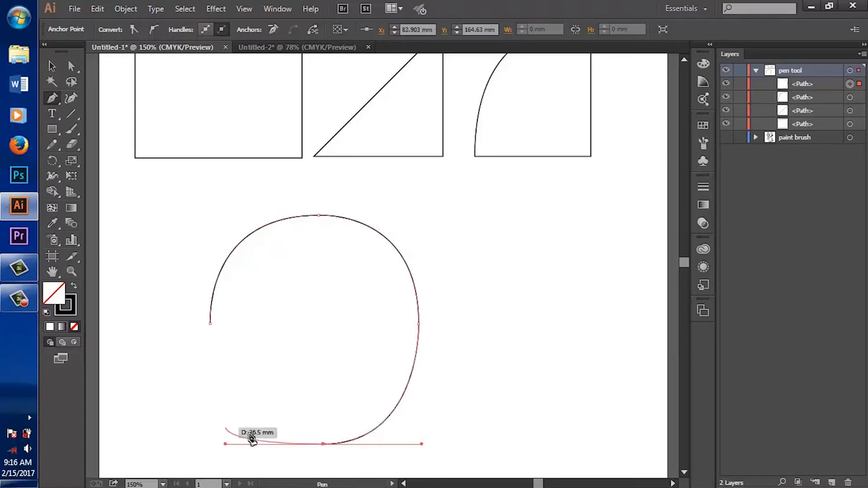
left_click(323, 443)
left_click_drag(211, 323, 211, 453)
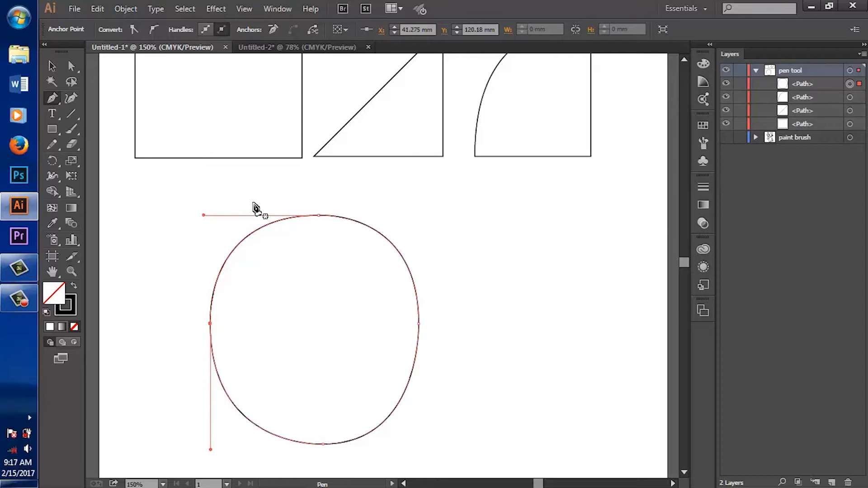
Step: Move the oval up and to the right so it sits centred below the three shapes, and deselect it
scroll(442, 349, "down", 1)
left_click(52, 66)
left_click_drag(365, 218, 425, 193)
scroll(474, 291, "up", 2)
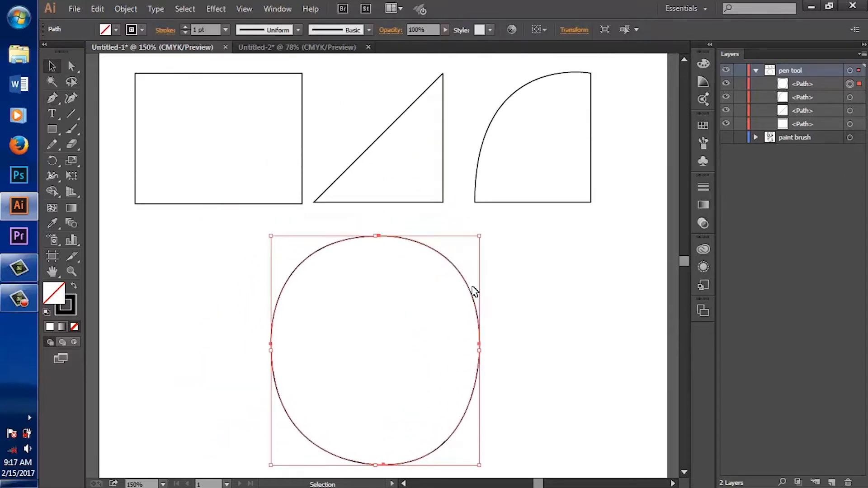
left_click(504, 311)
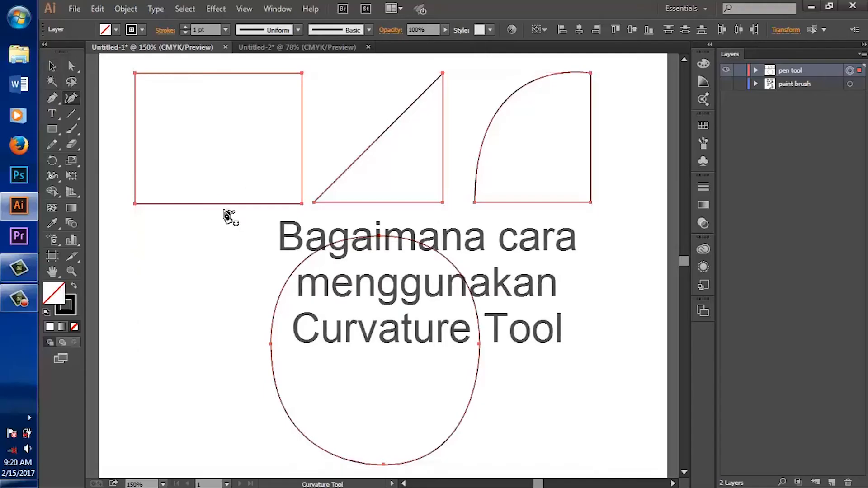
Step: Reshape the rectangle with the Curvature tool, bending its top and bottom edges inward and its two sides slightly outward
left_click(756, 71)
left_click(239, 202)
left_click_drag(221, 203, 222, 186)
left_click_drag(222, 73, 225, 137)
left_click_drag(302, 151, 309, 149)
left_click_drag(135, 145, 124, 143)
Step: Select the triangle's path and bend its slanted side inward and its vertical and bottom sides slightly outward
left_click(850, 110)
left_click_drag(378, 137, 389, 147)
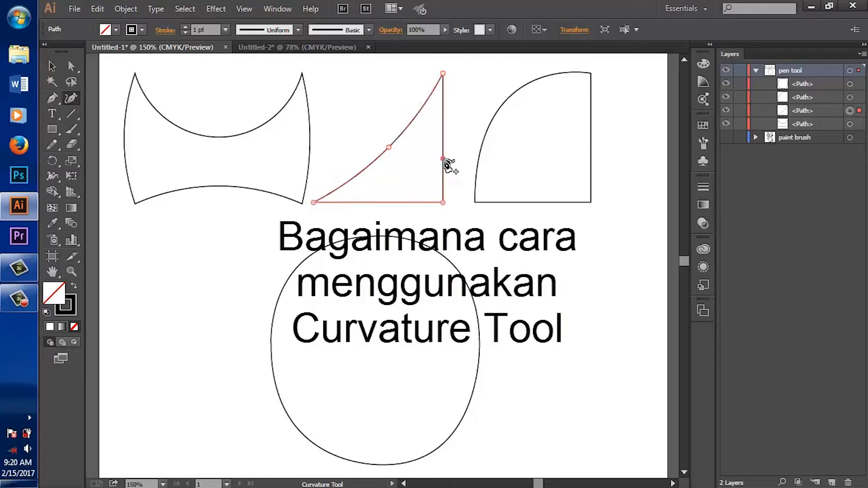
left_click_drag(443, 159, 449, 159)
left_click_drag(392, 203, 393, 208)
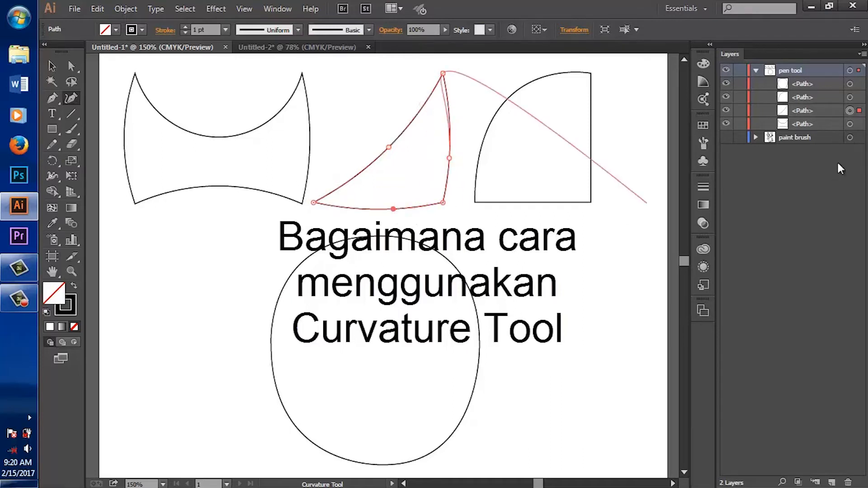
Step: Select the quarter-round path and add a curvature point on its upper arc, undoing the trial reshapes of the arc
left_click(850, 98)
left_click_drag(517, 91, 630, 244)
key("ctrl")
key("ctrl+z")
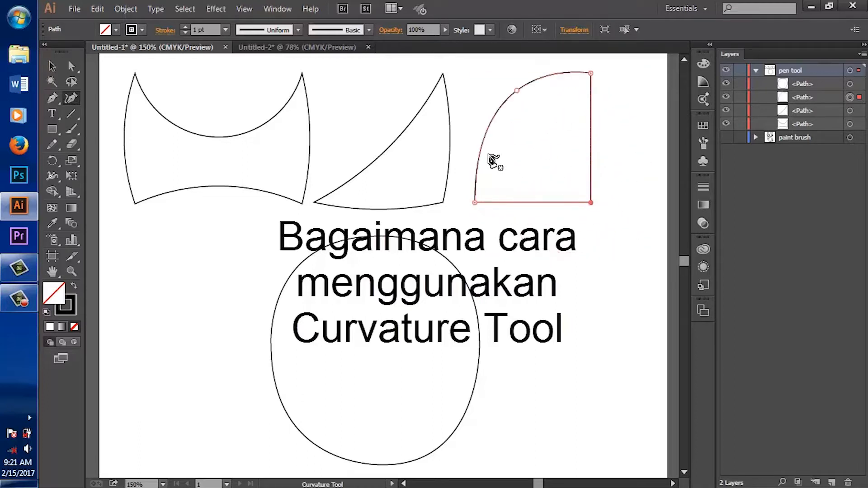
left_click_drag(481, 146, 467, 140)
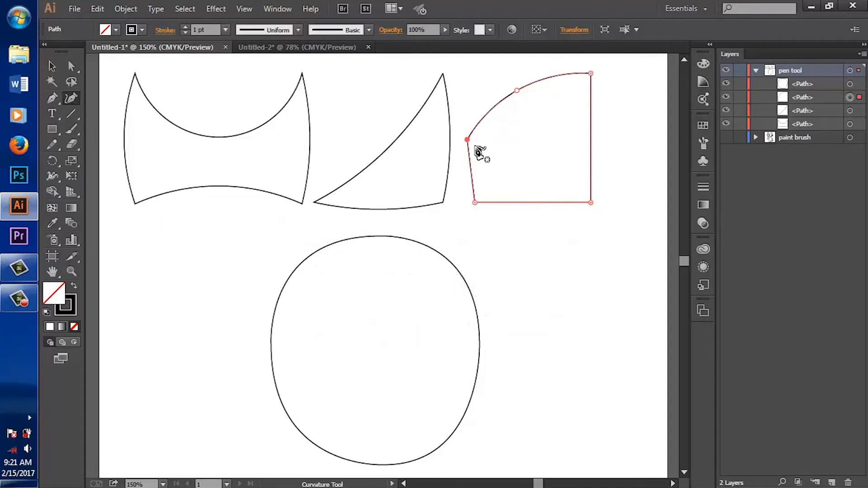
key("ctrl+z")
Step: Bulge the quarter-round's arc outward with two curvature points, and pull its vertical and bottom sides outward into corners
left_click_drag(518, 92, 497, 103)
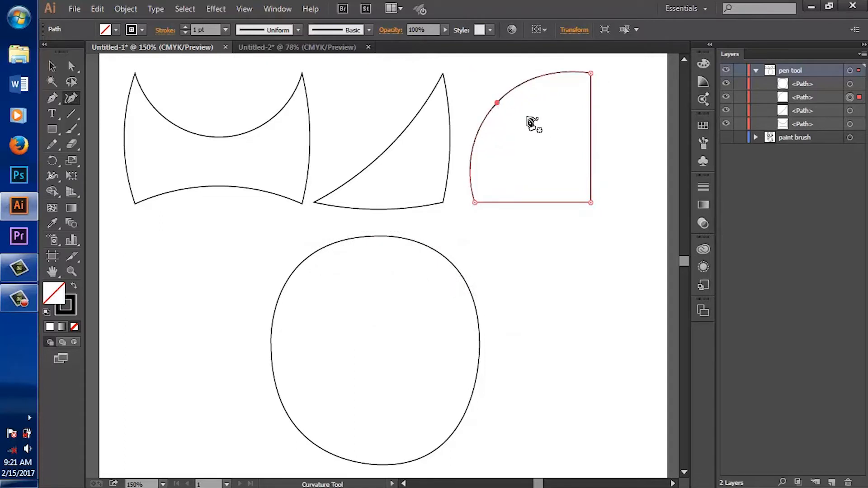
left_click(472, 165)
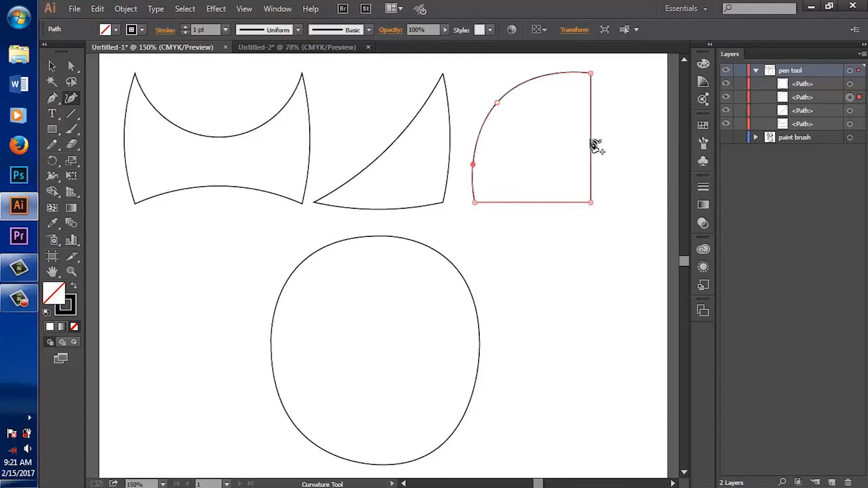
left_click_drag(593, 145, 632, 142)
left_click_drag(529, 203, 538, 234)
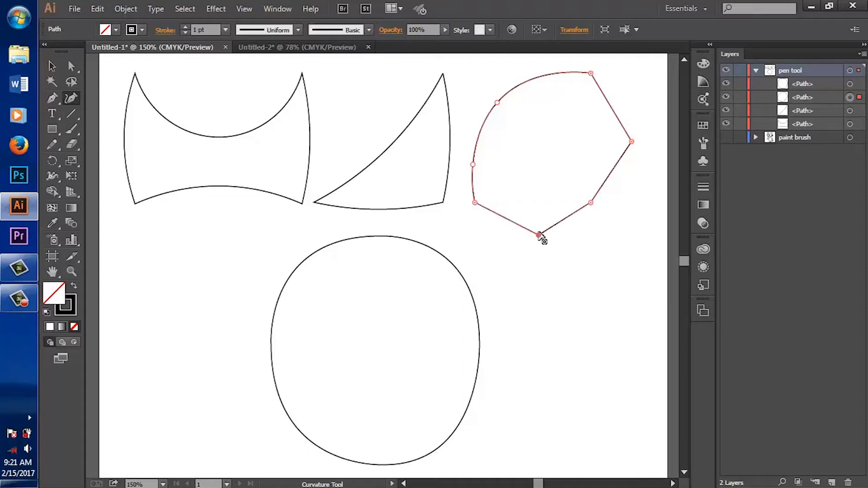
Step: Select the oval and pull its top middle point down with the Curvature tool to form a deep notch between two lobes
left_click(51, 67)
left_click(364, 238)
left_click(71, 98)
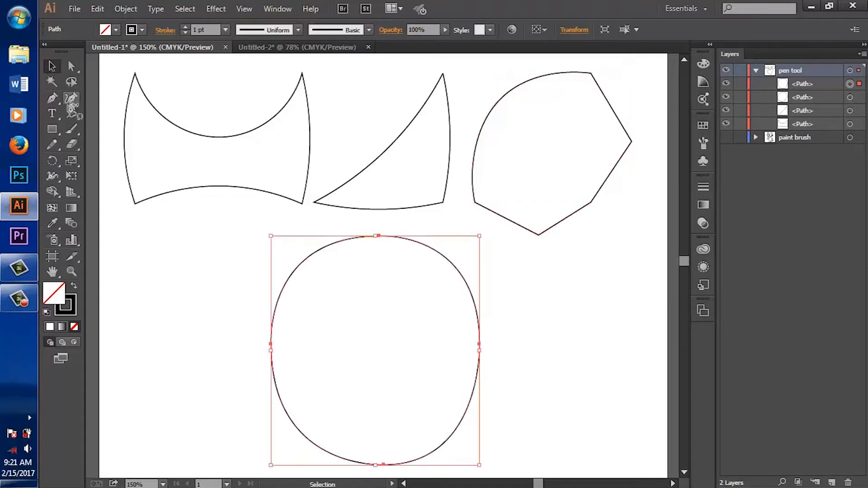
left_click_drag(380, 236, 375, 317)
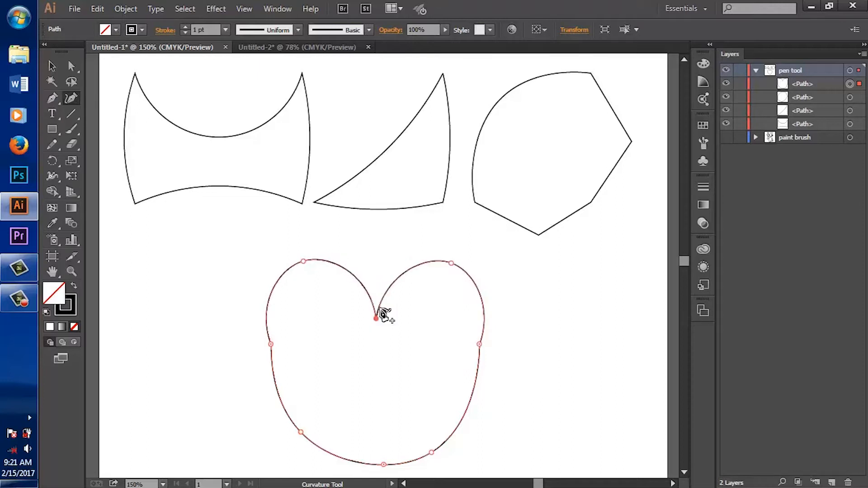
Step: Pull the notched shape's two side points inward and adjust its lower-right and bottom middle points to round the base
scroll(293, 312, "down", 2)
left_click_drag(270, 298, 284, 297)
left_click_drag(479, 298, 463, 296)
left_click_drag(383, 419, 369, 418)
key("ctrl+z")
left_click_drag(431, 407, 447, 391)
left_click_drag(383, 418, 373, 418)
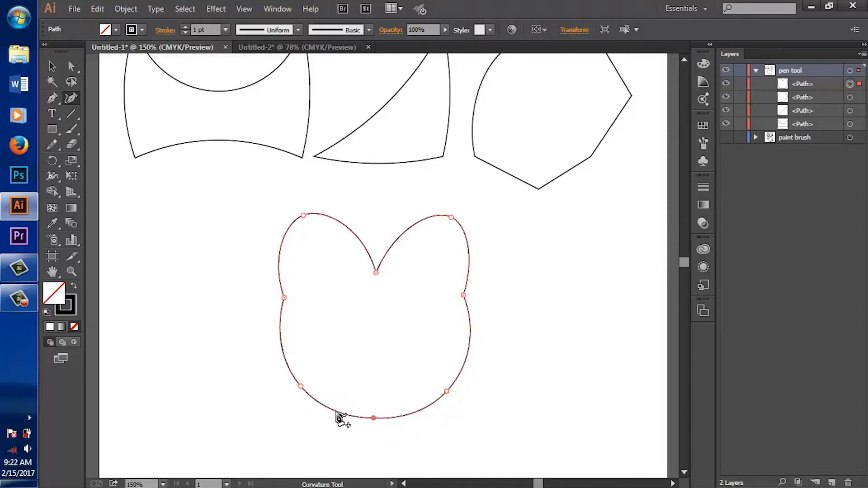
Step: Pinch the shape's side points further inward and add a curvature point on the inner edge of each upper lobe
left_click_drag(284, 297, 305, 300)
left_click_drag(463, 295, 442, 296)
left_click(352, 234)
left_click_drag(400, 246, 400, 233)
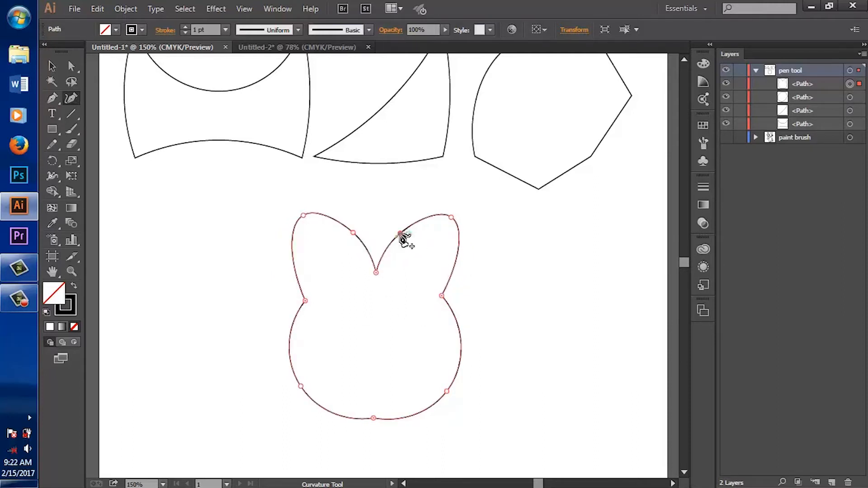
left_click_drag(374, 419, 376, 437)
left_click_drag(301, 386, 337, 379)
key("ctrl+z")
scroll(393, 355, "up", 2)
scroll(393, 348, "down", 2)
left_click_drag(329, 423, 313, 425)
key("ctrl+z")
Step: Pull the two-lobed shape's bottom middle point upward to indent its base
left_click_drag(375, 437, 377, 391)
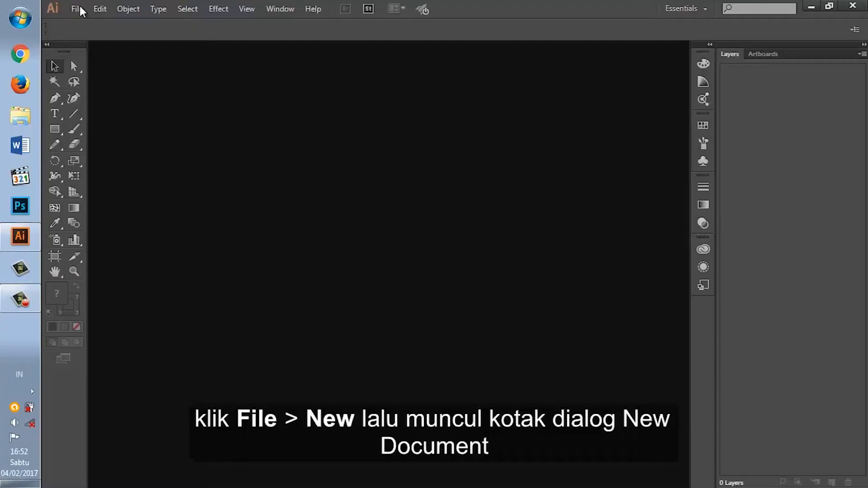
Step: Start a new document and name it "production sketching"
left_click(80, 6)
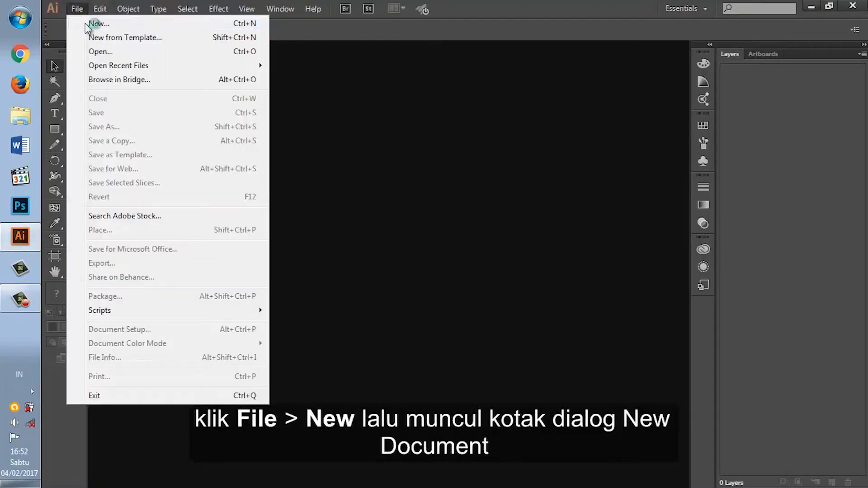
left_click(85, 25)
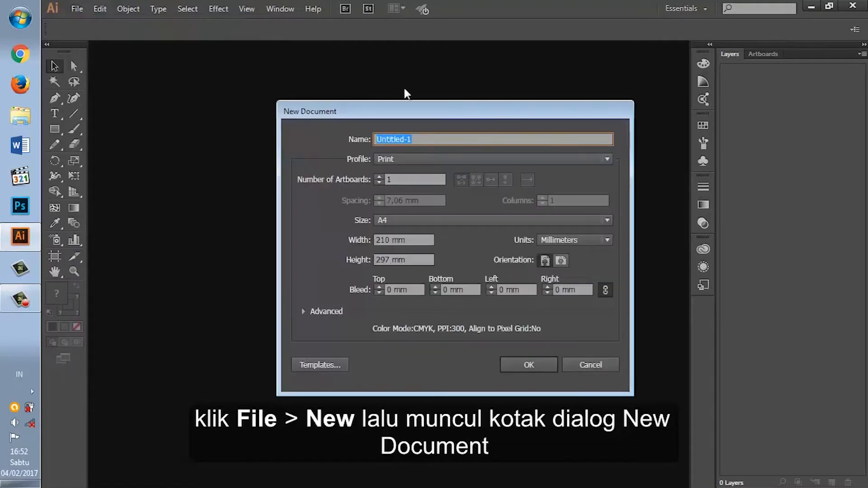
type("produc")
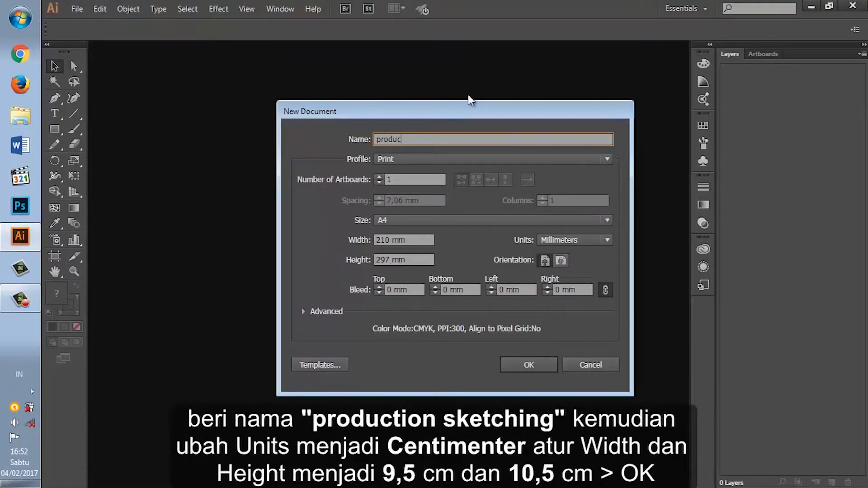
type("tion sketc")
key("BackSpace")
key("BackSpace")
type("tching")
Step: Set the units to centimeters, the width to 9,5 cm and the height to 10,5 cm, and create the document
left_click(604, 243)
left_click(576, 309)
double_click(381, 240)
type("9,5")
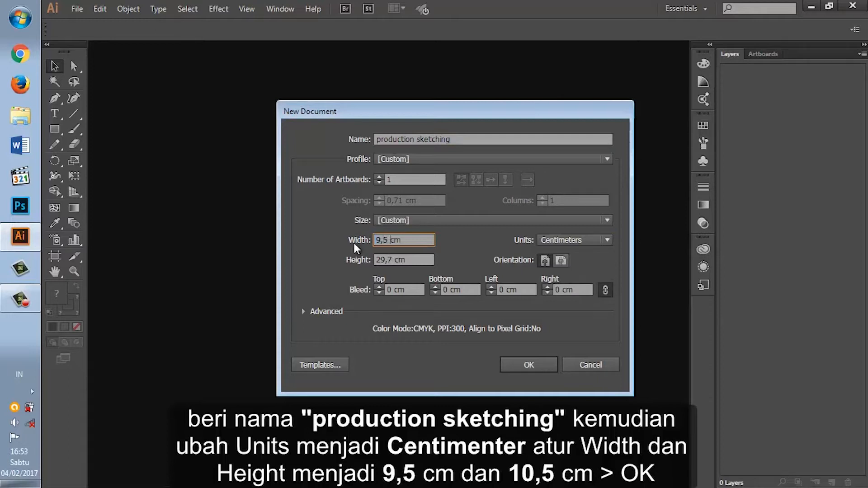
double_click(383, 260)
type("10,")
left_click(530, 365)
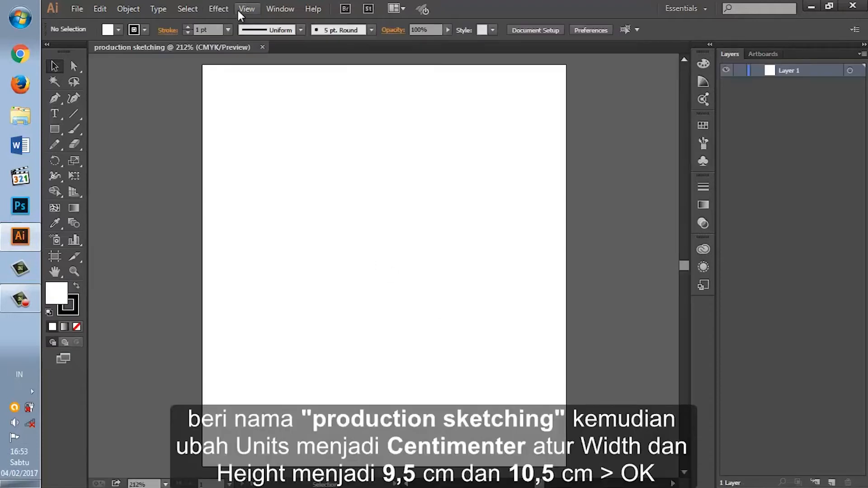
Step: Show the rulers around the artboard
left_click(238, 9)
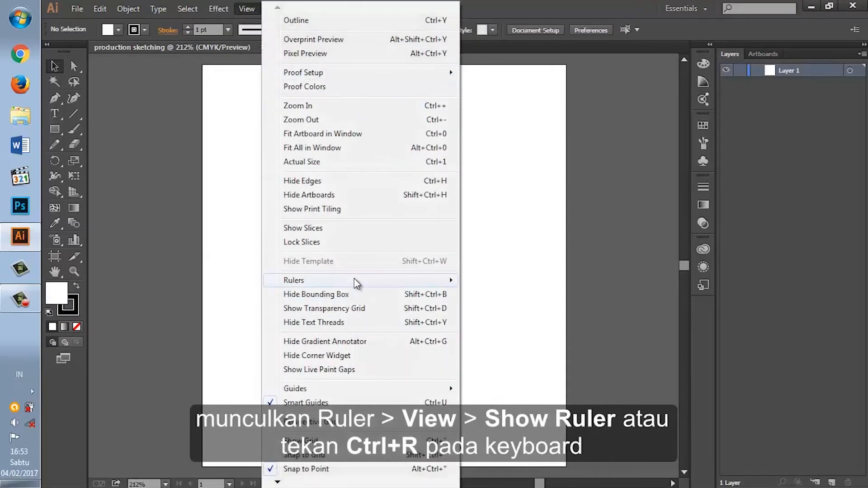
mouse_move(353, 280)
left_click(484, 281)
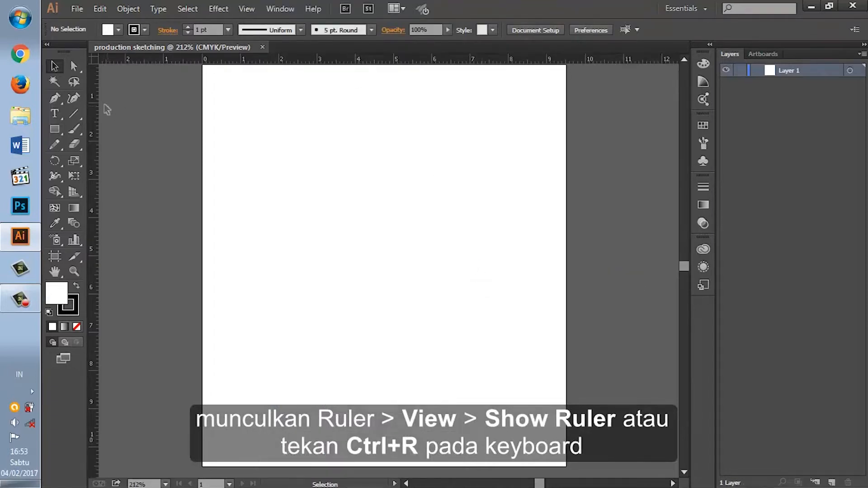
Step: Place a vertical and a horizontal ruler guide crossing at the middle of the artboard
left_click_drag(95, 96, 376, 113)
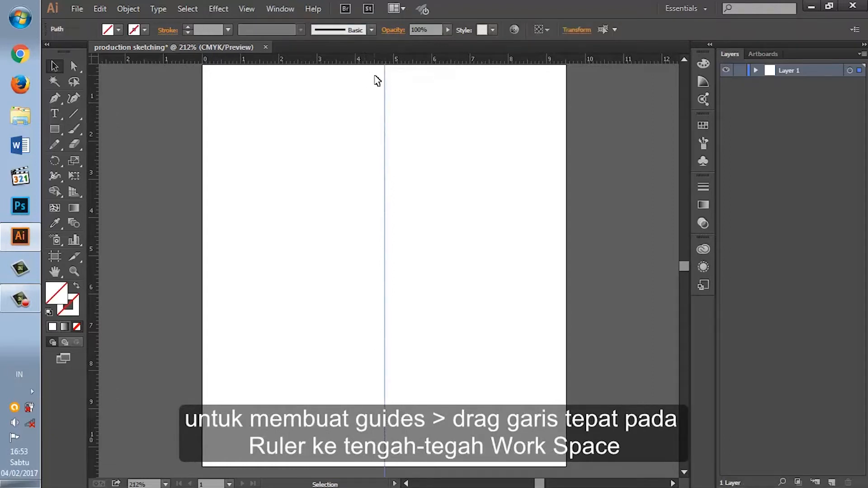
left_click_drag(378, 59, 388, 264)
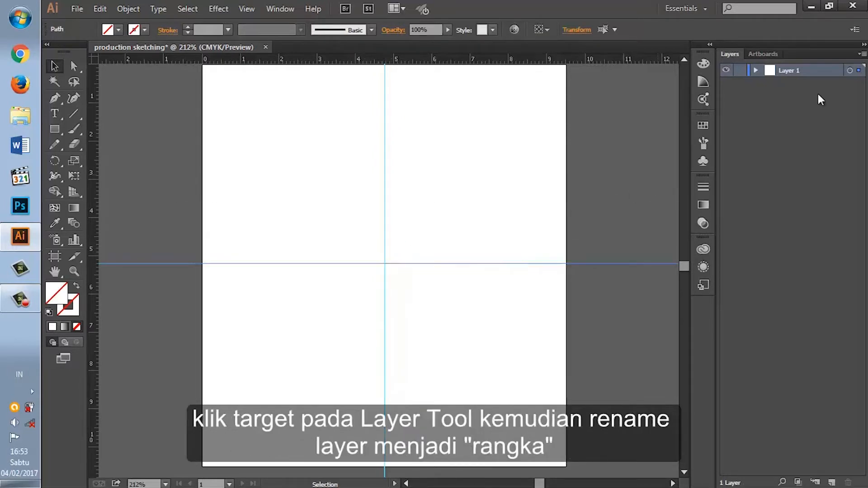
Step: Target Layer 1 and rename it "rangka"
left_click(849, 71)
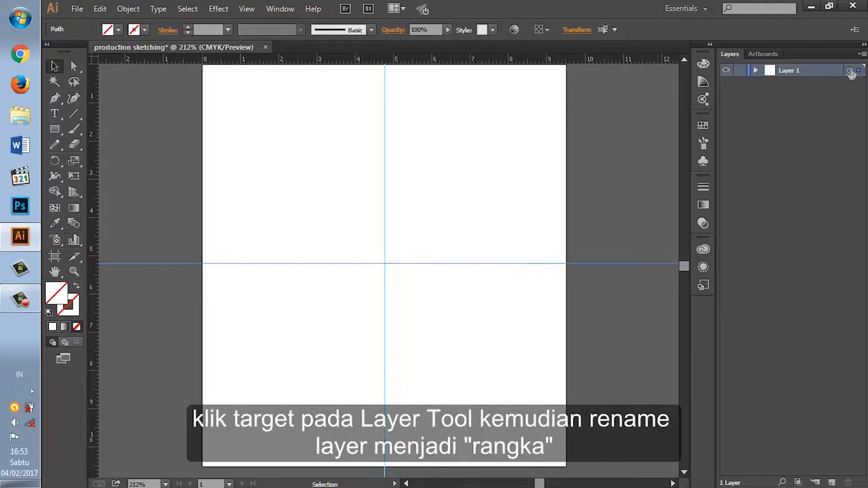
double_click(793, 70)
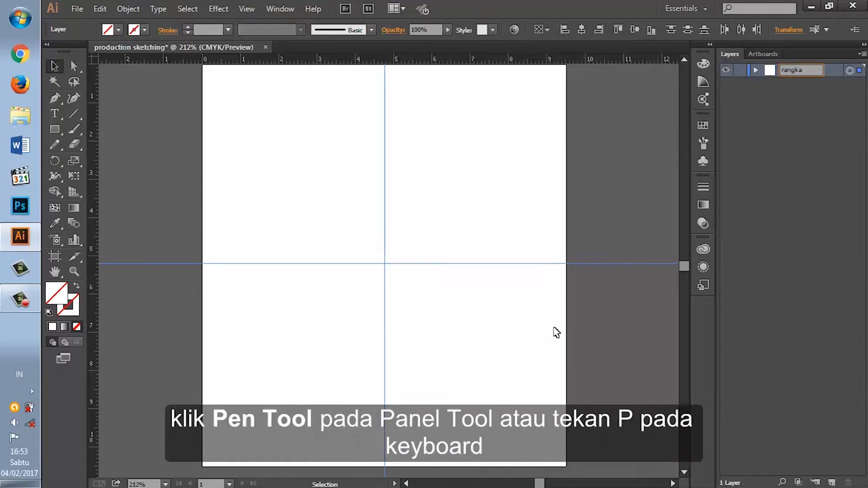
Step: Activate the Pen tool, choose red from the color spectrum, and swap fill and stroke to get a red stroke without fill
left_click(55, 98)
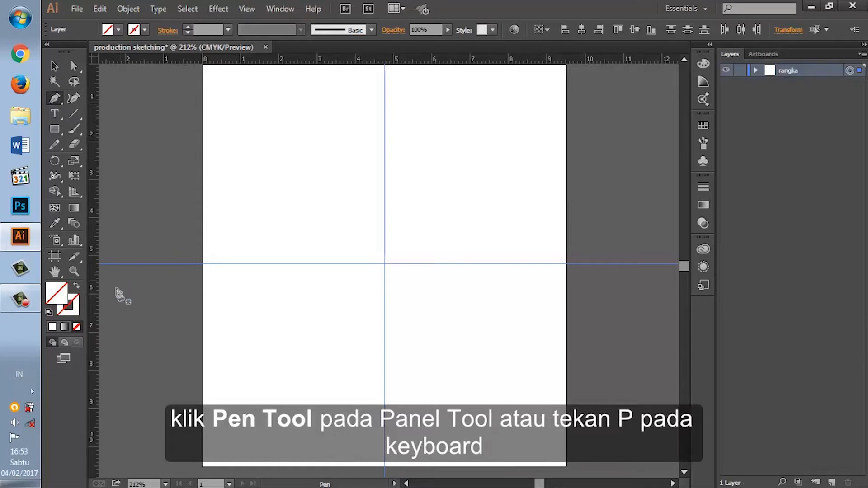
left_click(703, 63)
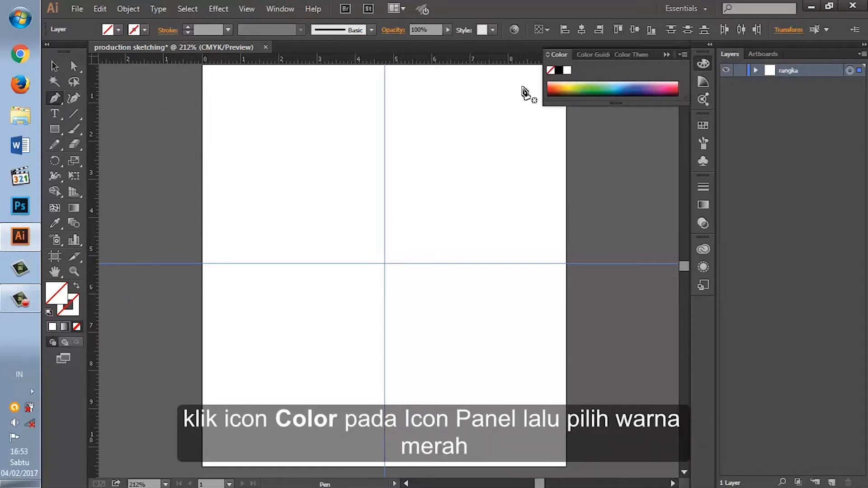
left_click(679, 89)
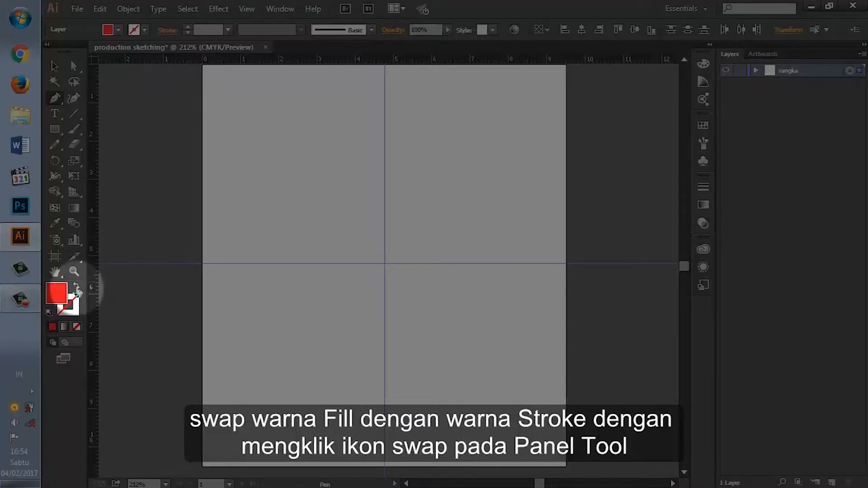
left_click(77, 289)
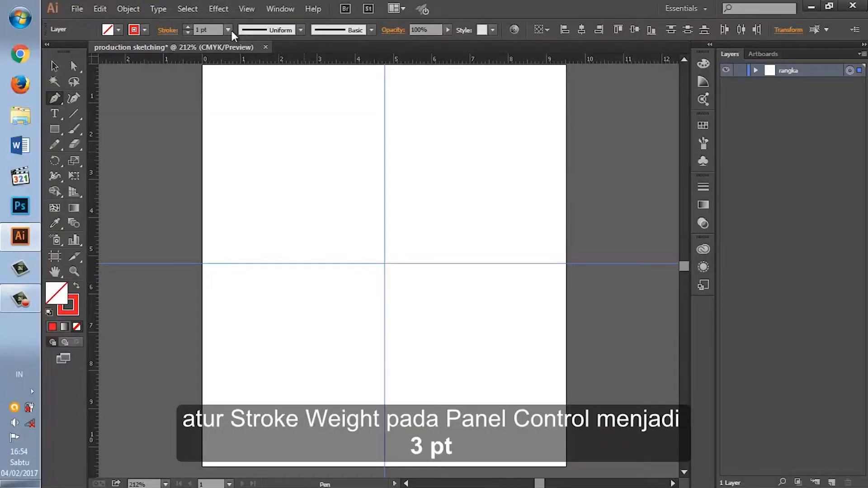
Step: Set the stroke weight to 3 pt and draw the blazer frame's neck, shoulder, outer sleeve and cuff, starting on the vertical guide
left_click(228, 30)
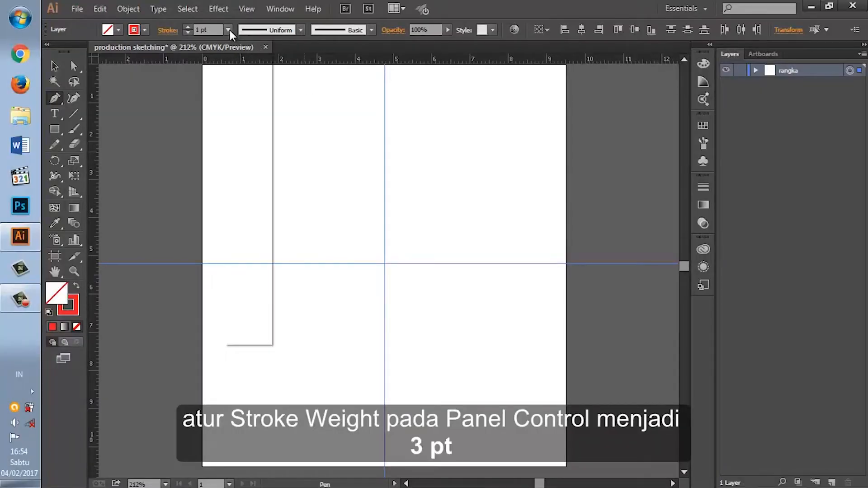
left_click(248, 114)
left_click(384, 96)
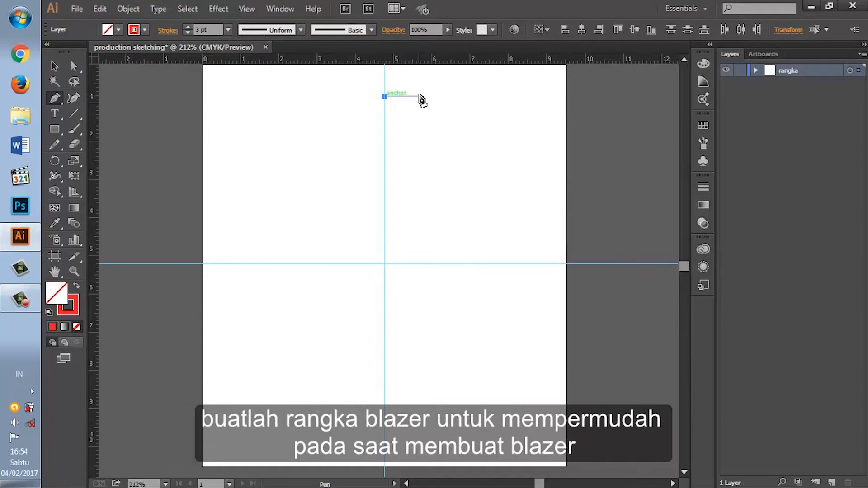
left_click(434, 96)
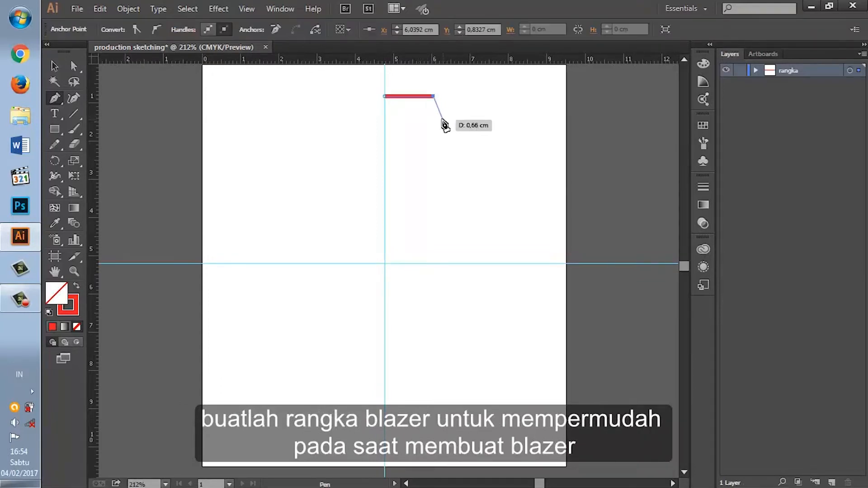
left_click(441, 116)
left_click(515, 130)
left_click(547, 395)
left_click(497, 395)
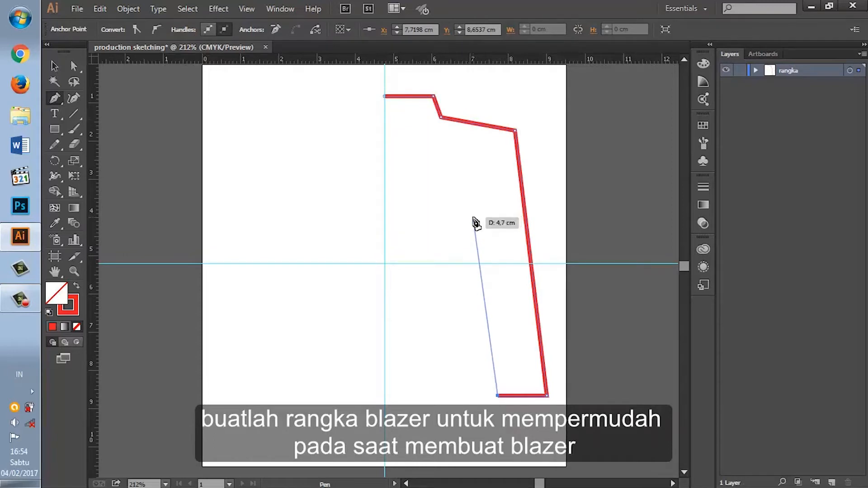
Step: Continue the frame path up to the armpit, down the body side and around the pointed hem, closing it at the starting anchor
left_click(473, 218)
left_click(482, 362)
left_click(422, 421)
left_click(385, 392)
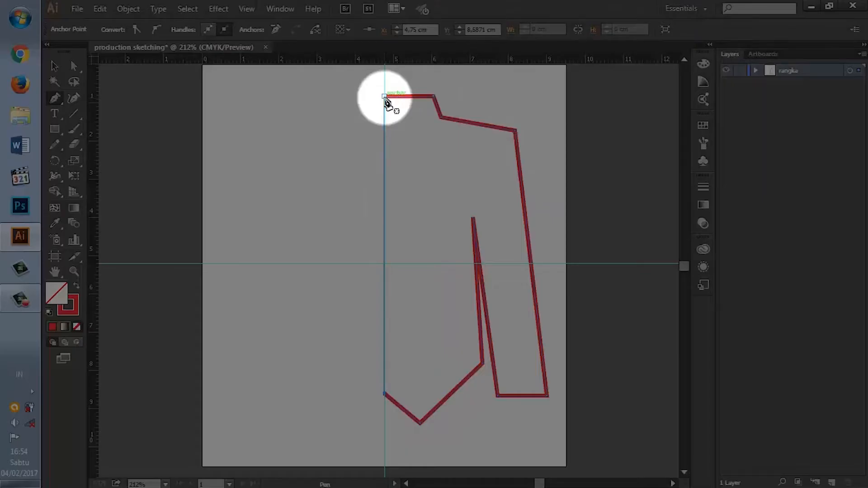
left_click(384, 97)
Step: Adjust the frame with Direct Selection, moving the neck, shoulder and armpit anchors inward and raising the lowest hem point
key("shift+grave")
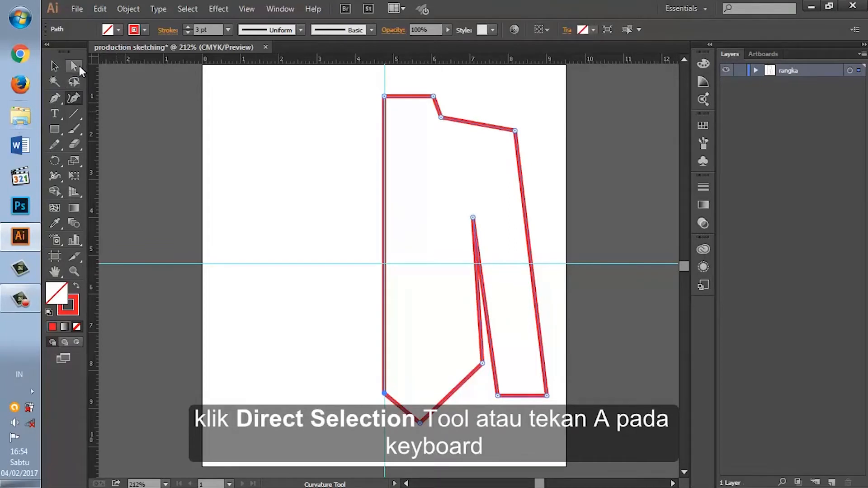
left_click(79, 66)
left_click_drag(433, 97, 432, 120)
left_click_drag(515, 131, 504, 129)
left_click_drag(474, 220, 466, 223)
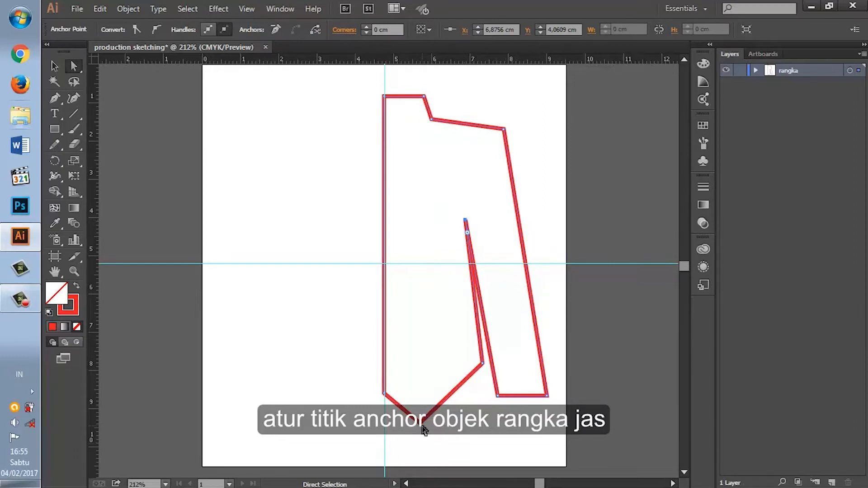
left_click_drag(423, 417, 423, 407)
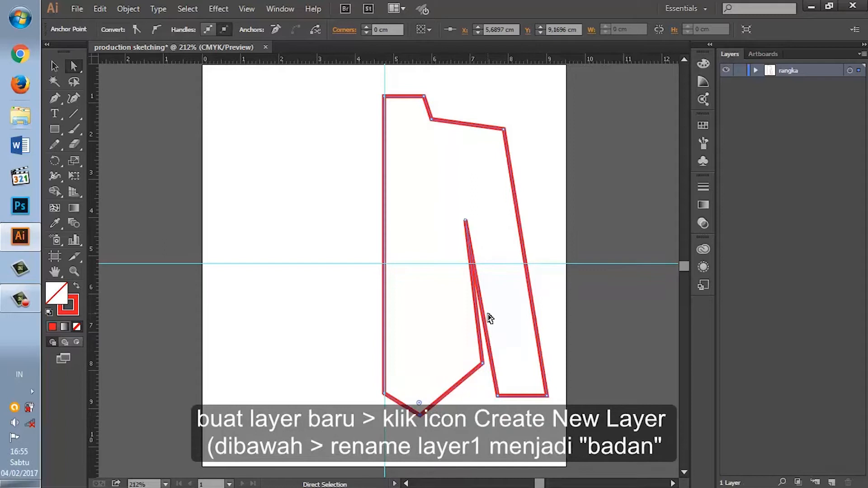
Step: Create a new layer named "badan" above the rangka layer and target it
left_click(832, 483)
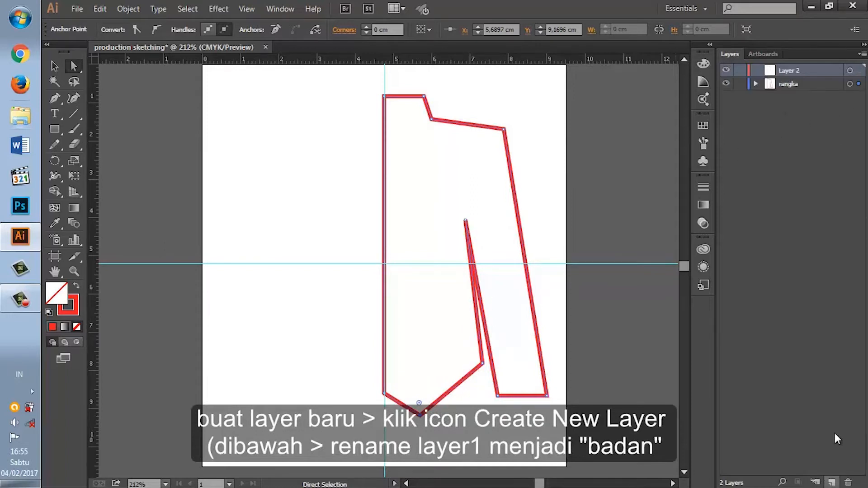
double_click(787, 71)
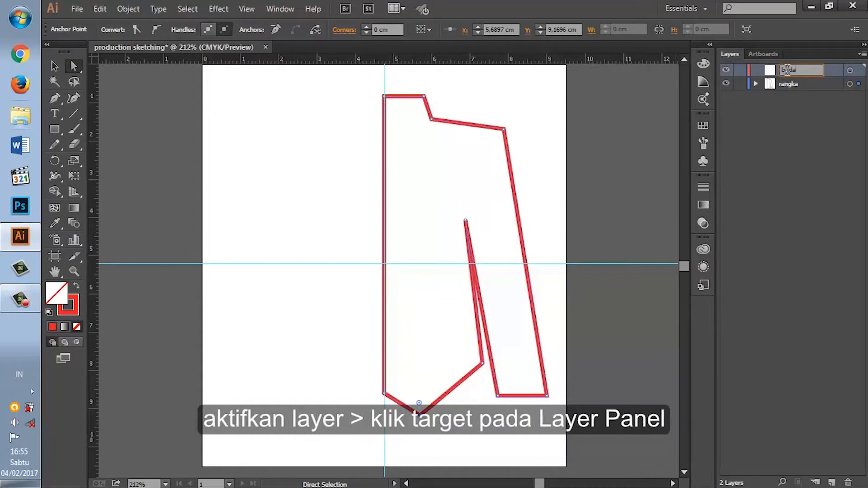
key("Return")
left_click(849, 71)
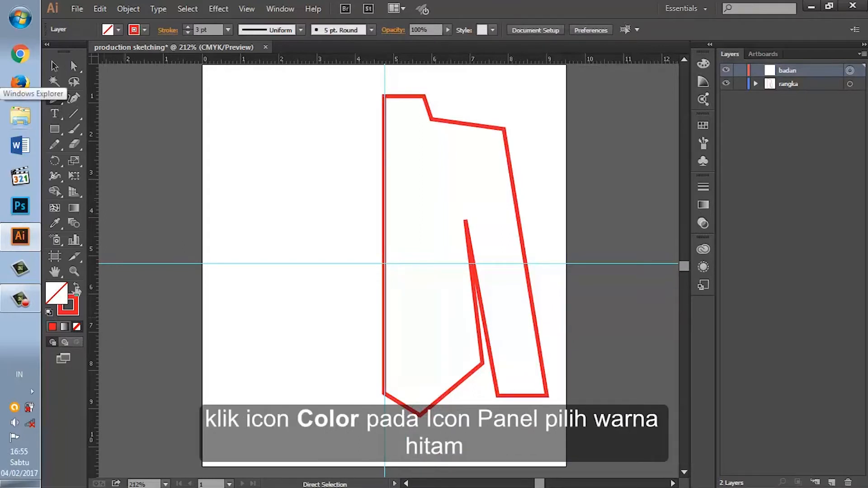
Step: Prepare the Pen tool with no fill and a black 3 pt stroke by choosing black and swapping fill and stroke
key("p")
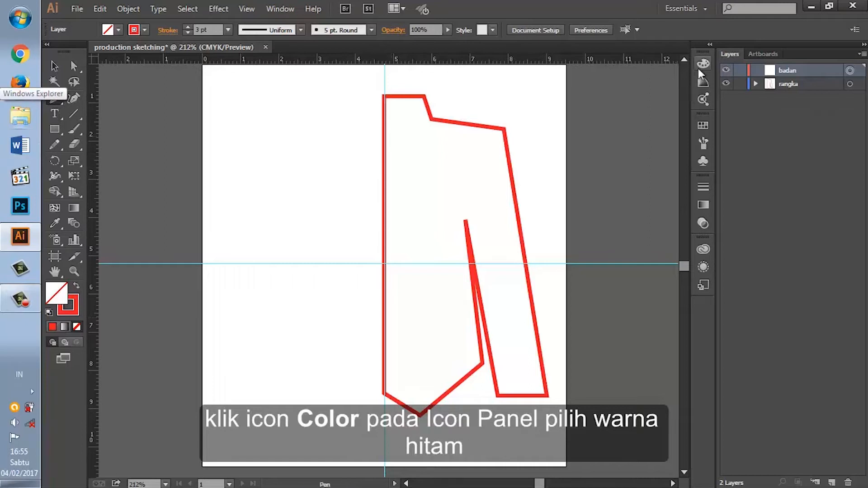
left_click(701, 66)
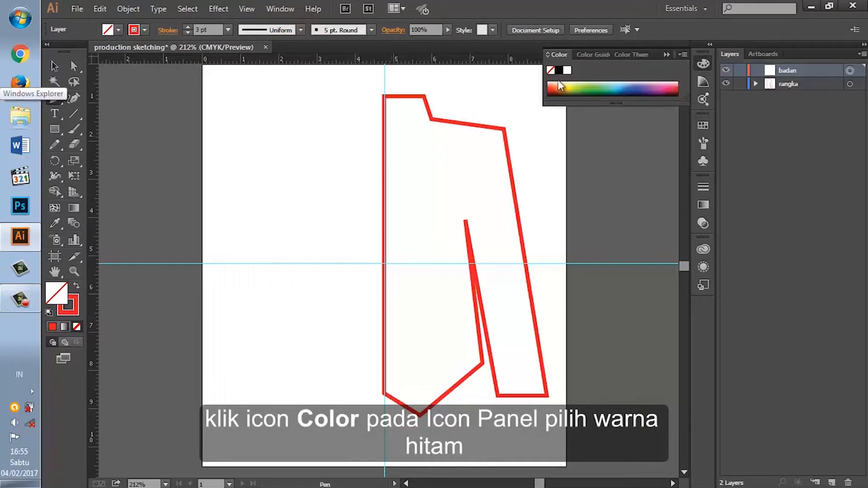
left_click(560, 72)
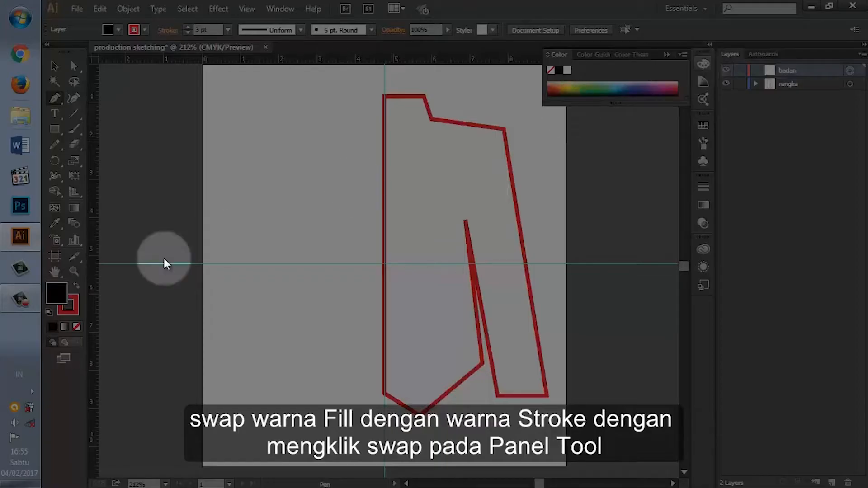
left_click(123, 281)
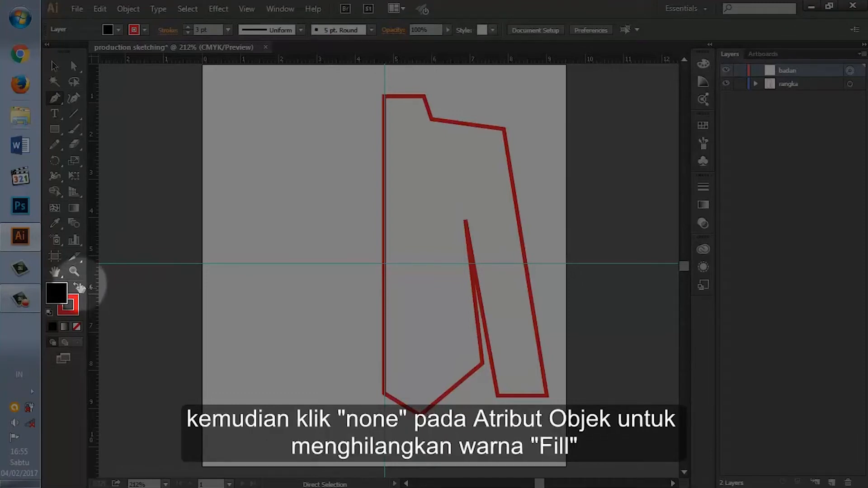
left_click(78, 286)
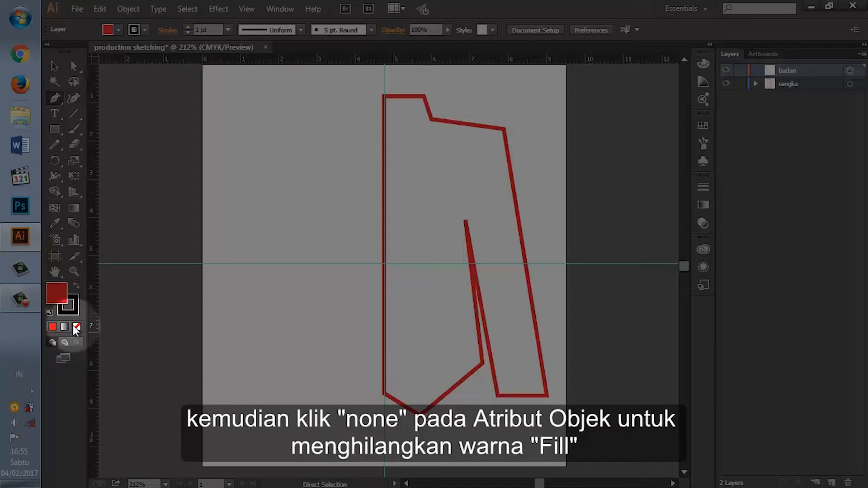
left_click(76, 326)
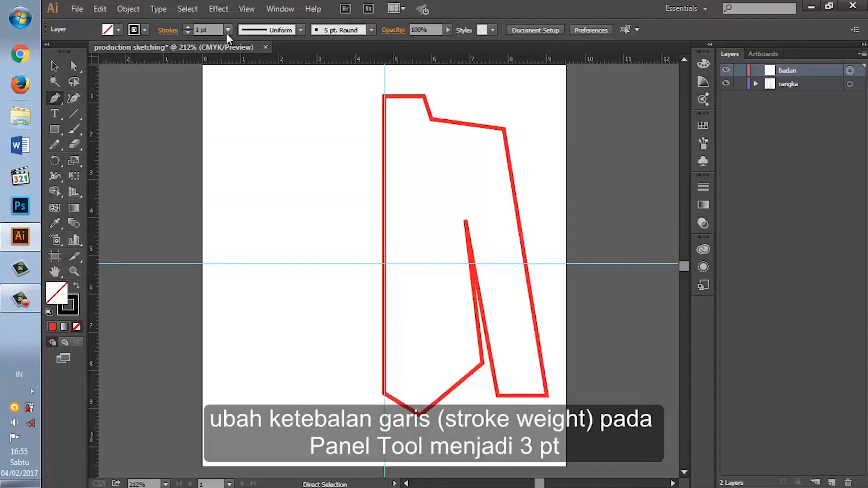
left_click(227, 31)
left_click(244, 111)
Step: Draw the closed blazer body along the frame's shoulder, armpit and side, around the hem and up a front edge crossing the vertical guide
left_click(419, 117)
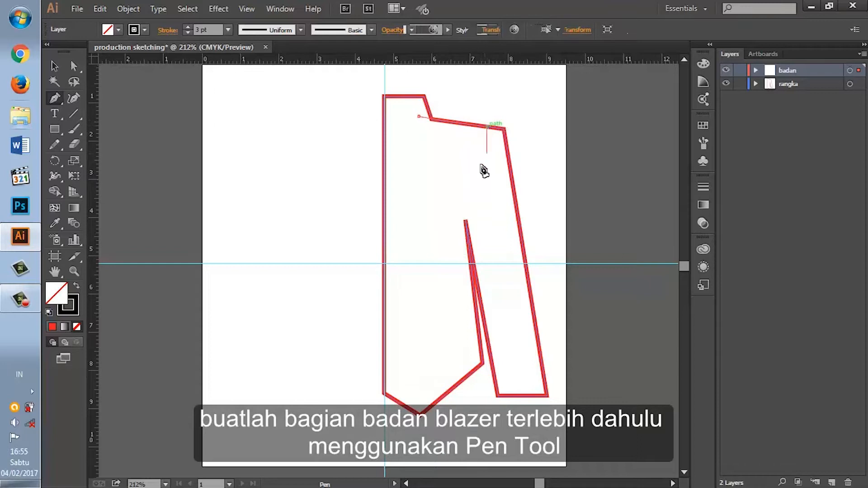
left_click(466, 221)
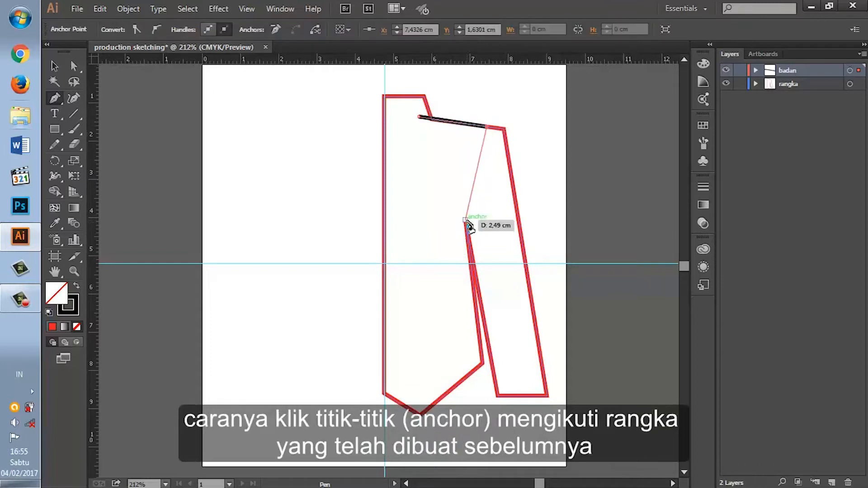
left_click(484, 337)
left_click(447, 409)
left_click(377, 383)
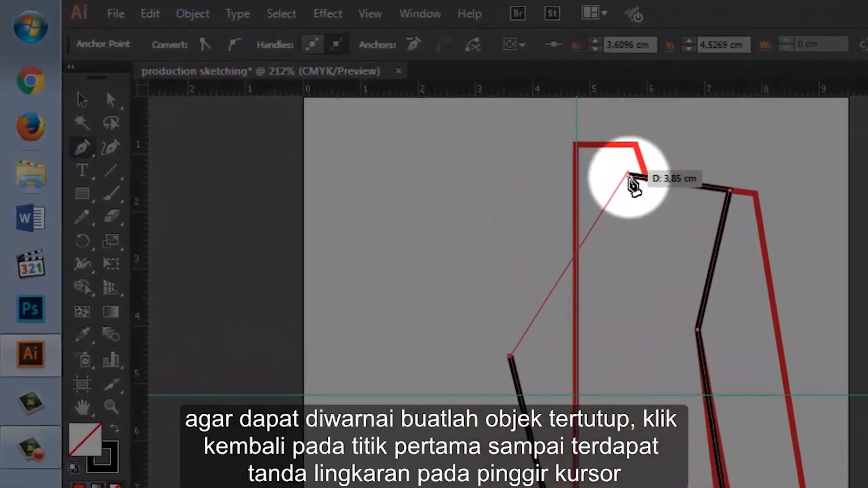
left_click(628, 176)
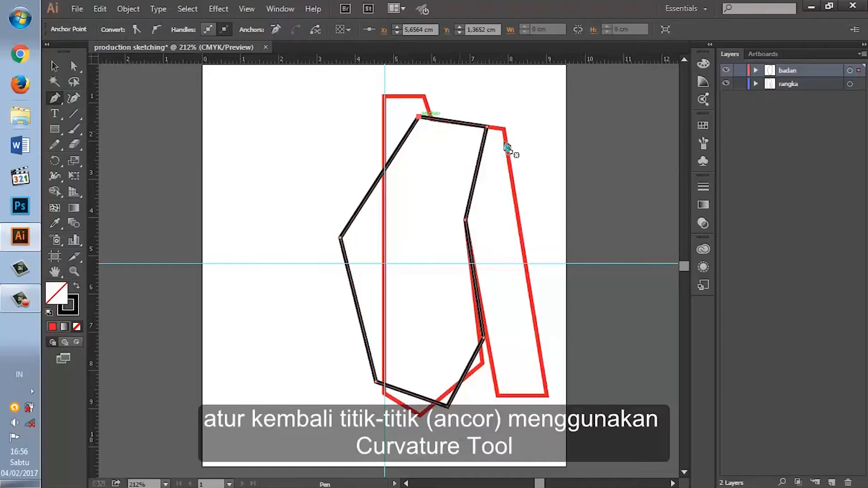
Step: Use the Curvature tool to move the body's front lapel point and lower front corner inward toward the vertical guide
left_click(74, 98)
left_click_drag(340, 237, 344, 252)
left_click_drag(376, 382, 380, 381)
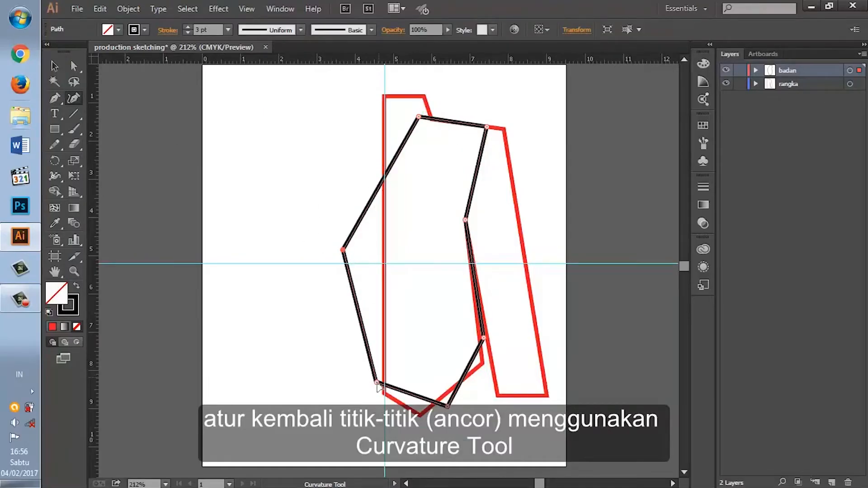
left_click_drag(345, 252, 357, 259)
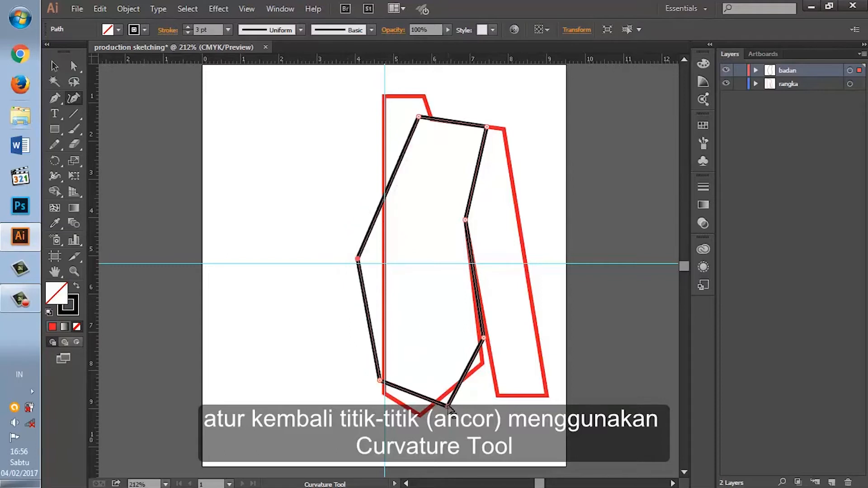
Step: Lengthen the blazer body below the frame by lowering the side, hem and front corner anchors, and lower the lapel point
left_click_drag(483, 337, 487, 359)
left_click_drag(433, 417, 435, 439)
left_click_drag(380, 381, 382, 424)
left_click_drag(488, 360, 487, 386)
left_click_drag(357, 260, 363, 281)
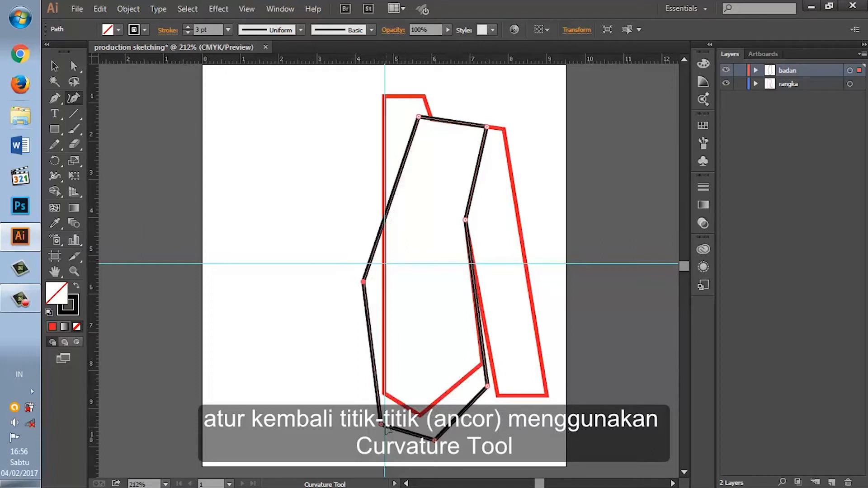
Step: Fine-tune the body outline by moving the neck anchor along the shoulder, lowering the armpit anchor and shifting the side hem corner outward
left_click_drag(419, 117, 424, 118)
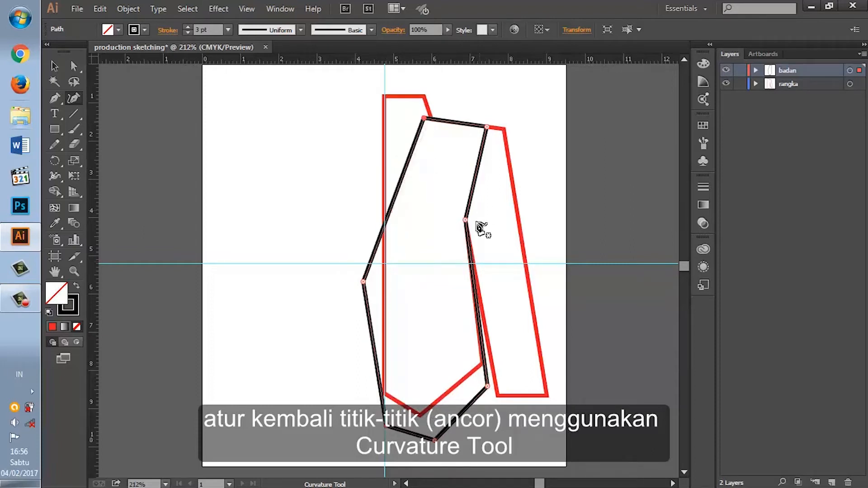
left_click_drag(465, 220, 462, 243)
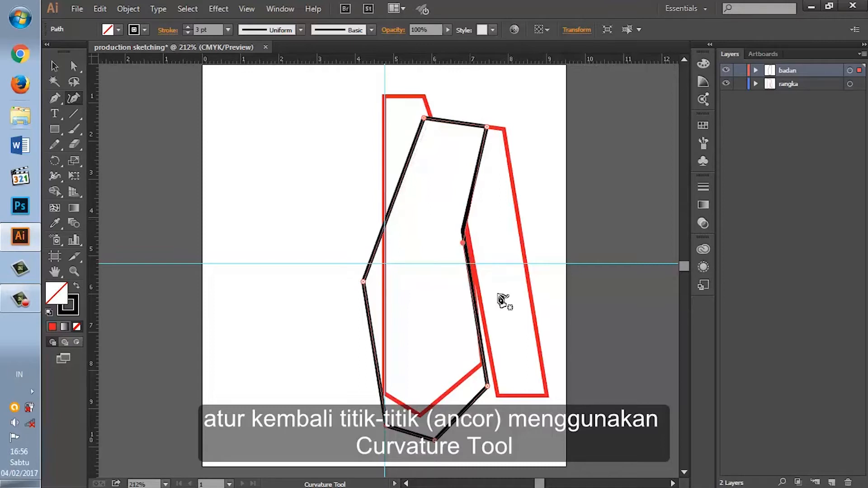
left_click_drag(487, 386, 493, 387)
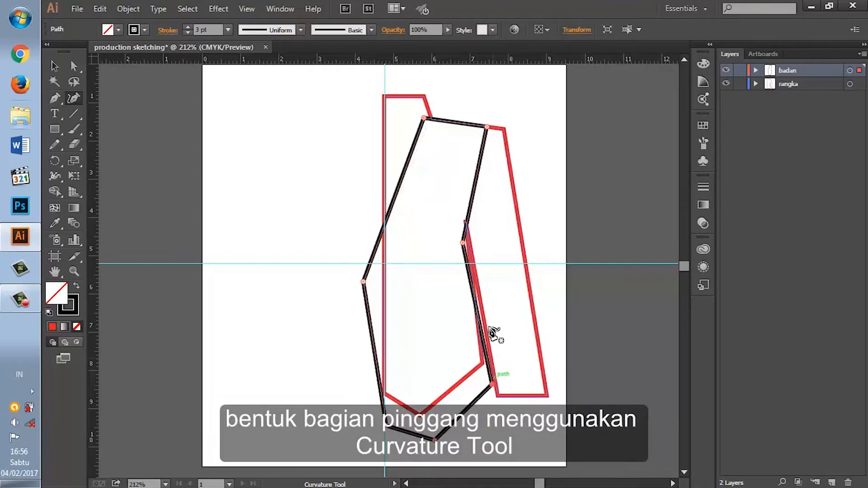
Step: Add a corner anchor on the body's side edge below the armpit and pull it inward to form the waist
left_click(477, 309)
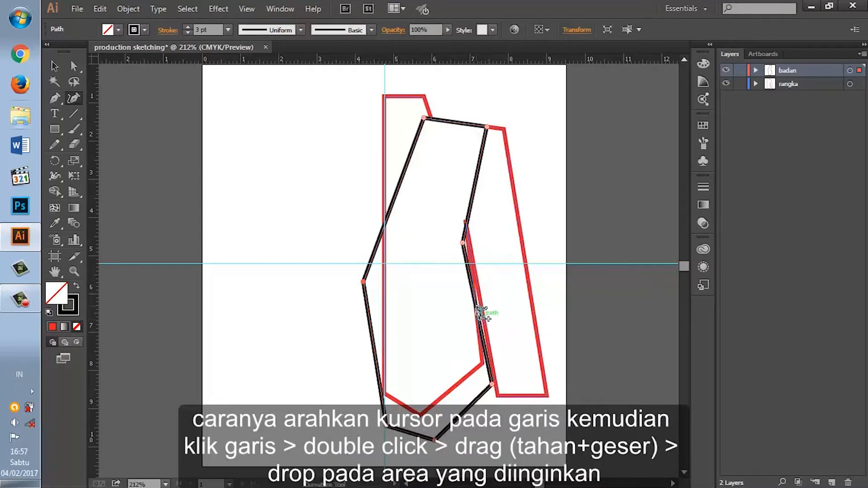
left_click(849, 72)
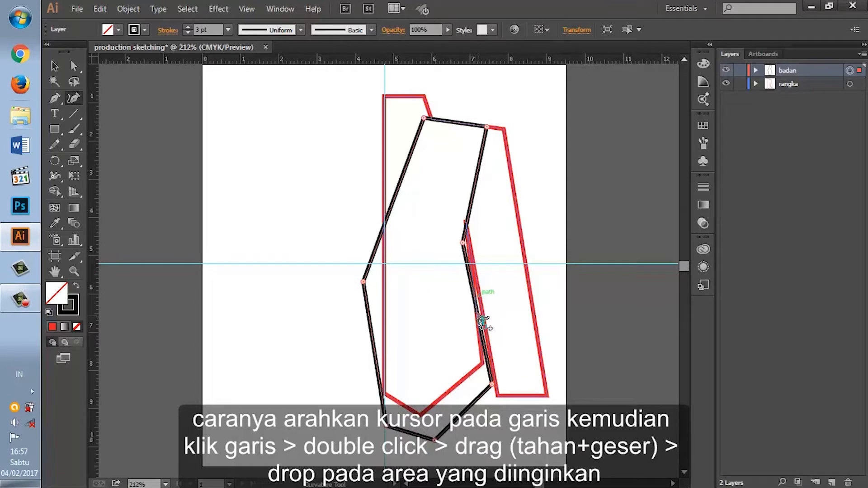
left_click_drag(476, 322, 467, 315)
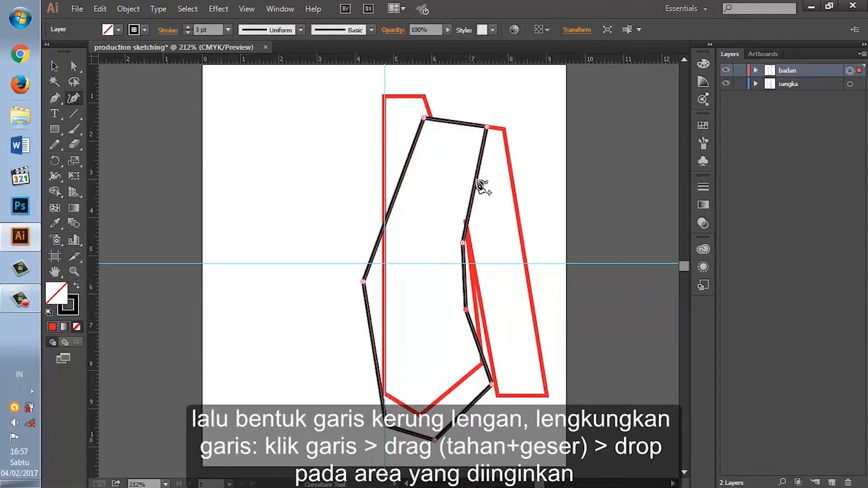
Step: Curve the armhole inward, the shoulder line slightly downward and the front neckline outward with the Curvature tool
left_click_drag(479, 184, 465, 201)
left_click(455, 126)
left_click(394, 213)
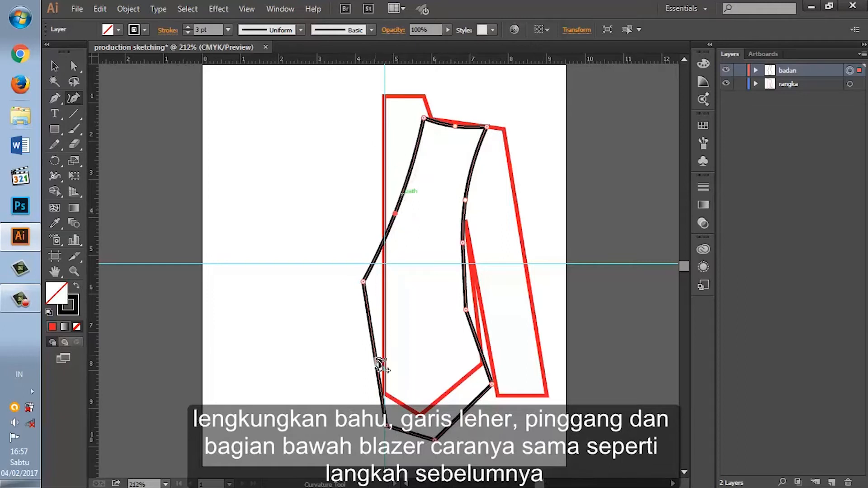
Step: Shape the side seam by curving the waist inward and the hip outward, and refining the armpit, waist and side hem anchors
left_click_drag(463, 242, 464, 235)
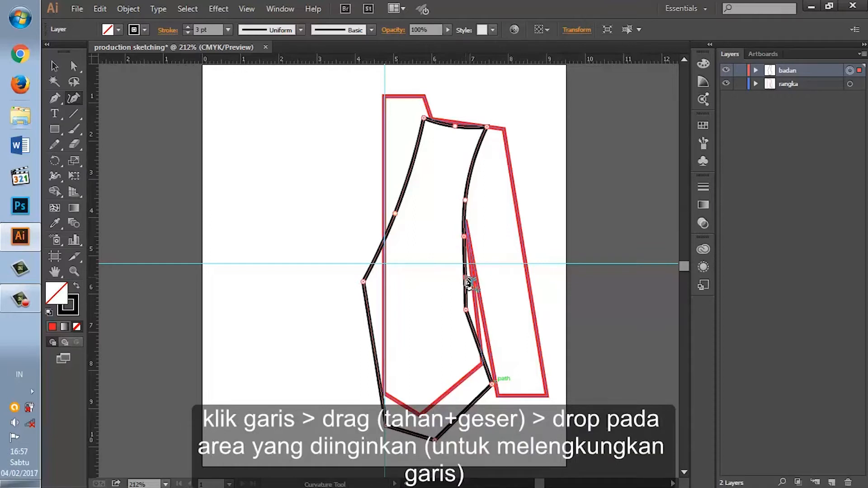
left_click_drag(462, 274, 460, 274)
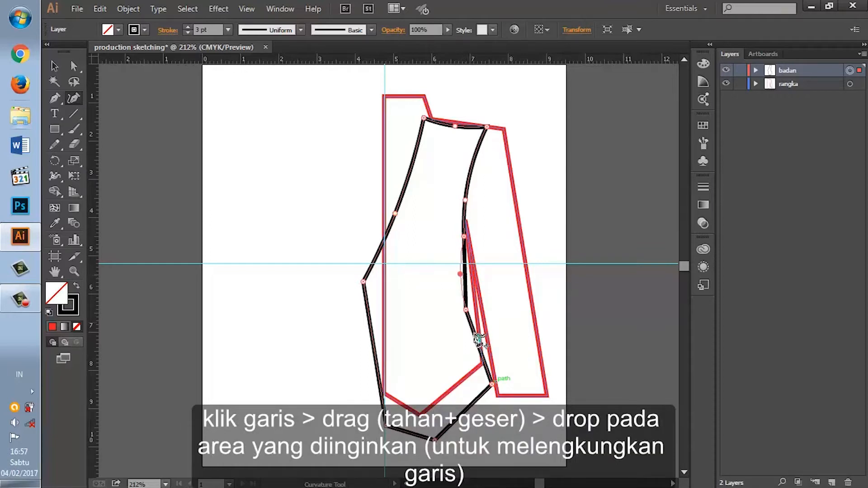
left_click_drag(466, 309, 466, 298)
left_click_drag(477, 334, 481, 333)
left_click_drag(493, 384, 495, 383)
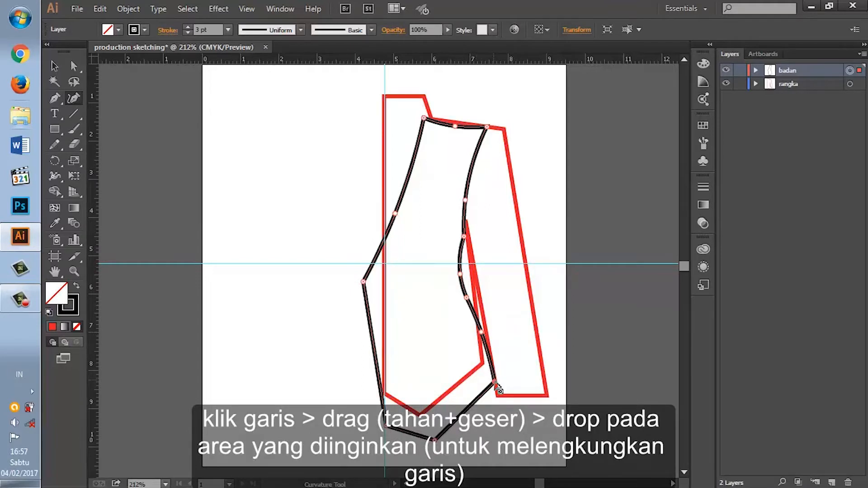
left_click_drag(466, 298, 467, 302)
left_click_drag(464, 236, 467, 235)
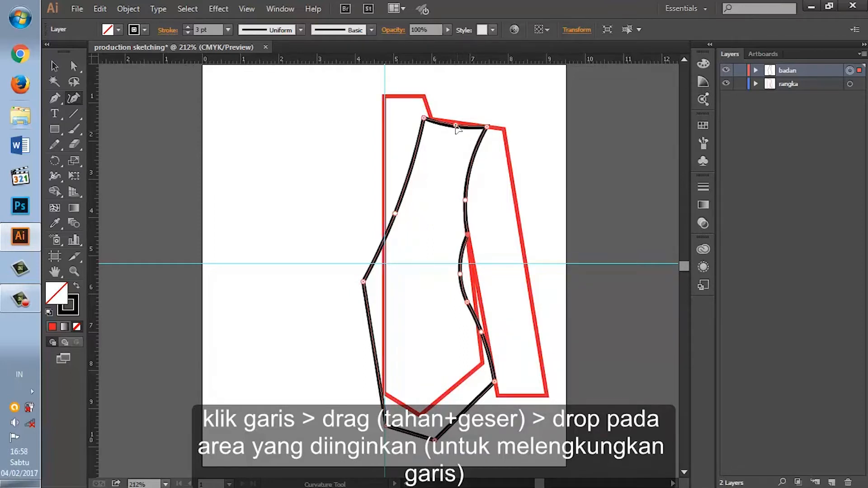
Step: Round the body's front hem corner and bow the front edge and side hem line slightly outward with the Curvature tool
left_click(456, 126)
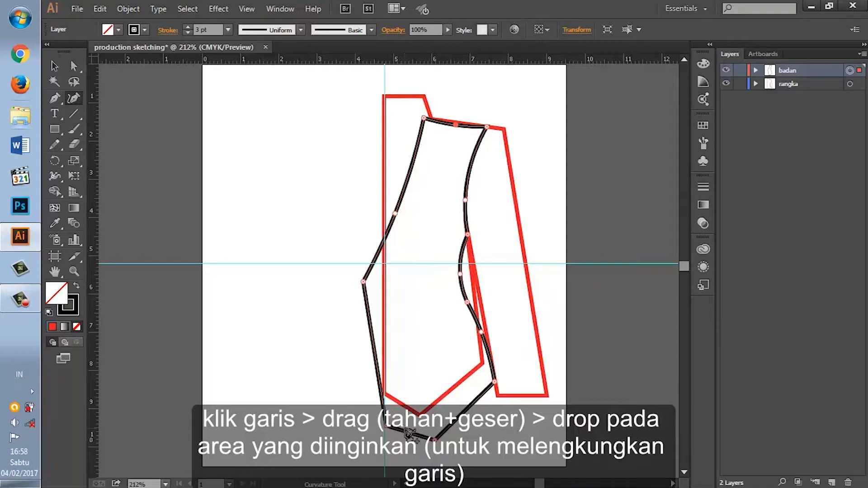
left_click_drag(435, 441, 408, 440)
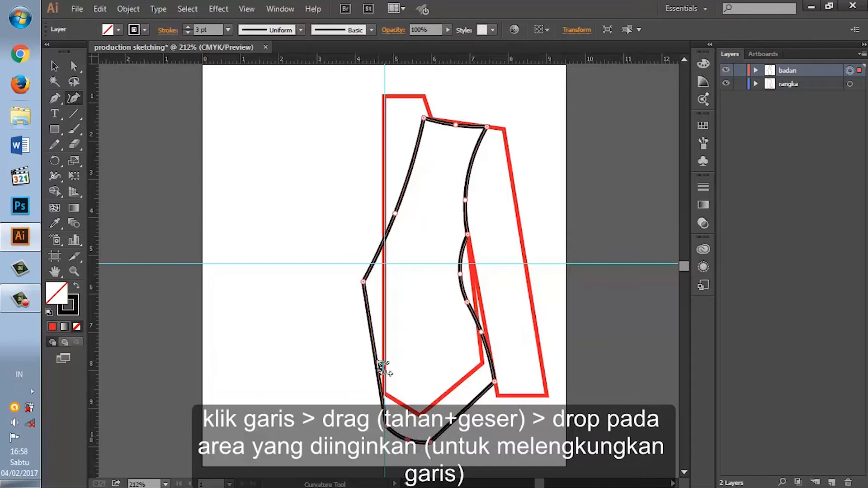
left_click_drag(377, 364, 378, 376)
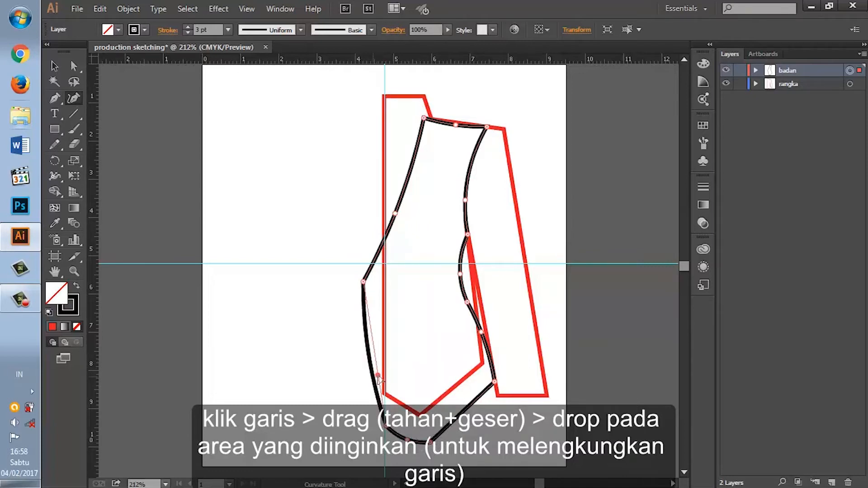
double_click(378, 375)
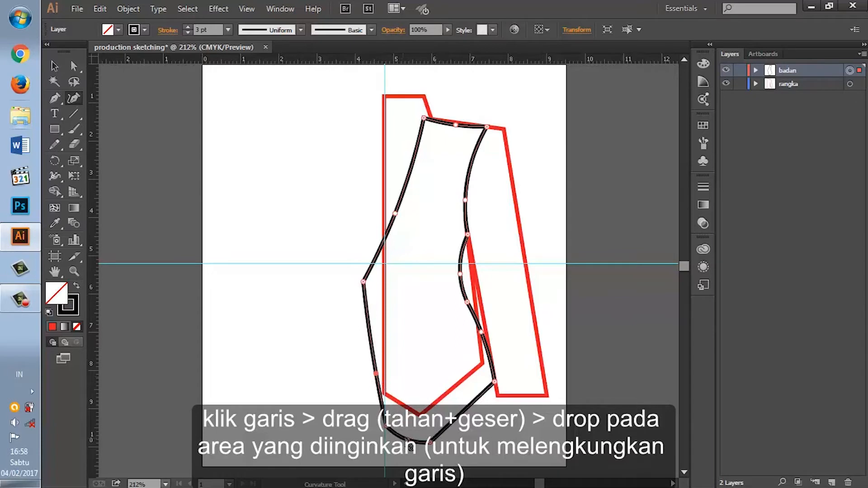
left_click_drag(431, 443, 420, 442)
left_click_drag(460, 411, 460, 415)
left_click(455, 427)
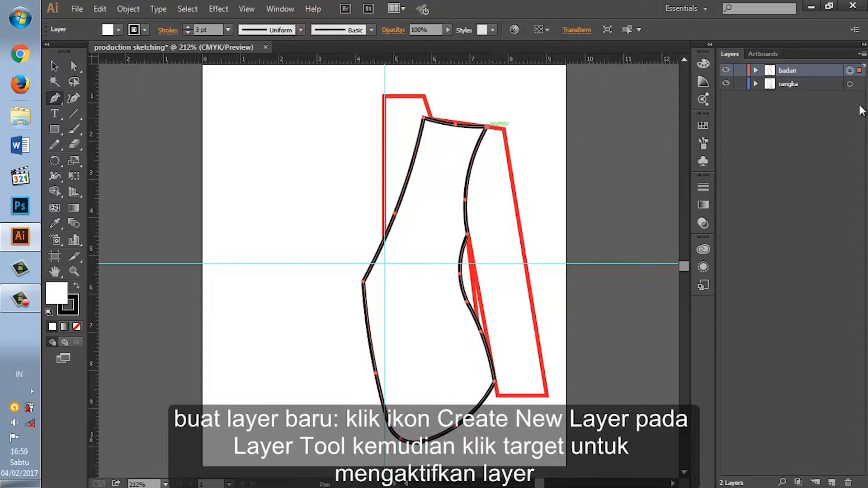
Step: Create a new layer above "badan" and draw a closed sleeve outline on it with the Pen tool, curving the armhole segment
left_click(832, 481)
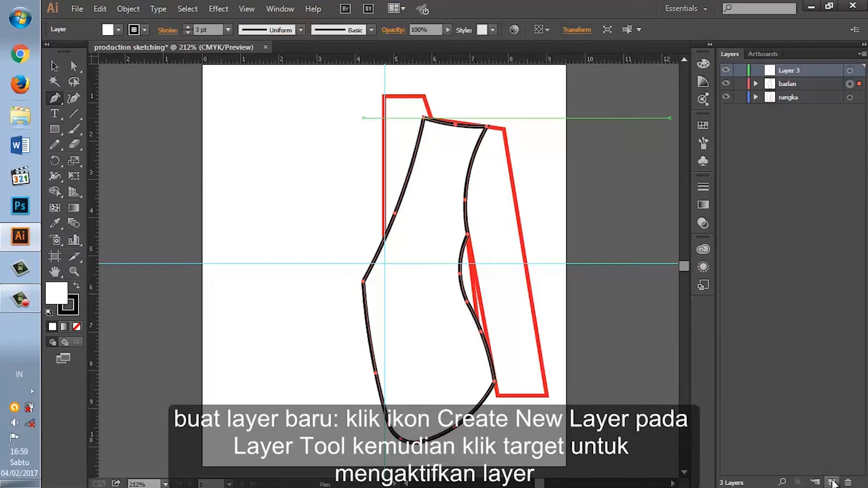
left_click(850, 71)
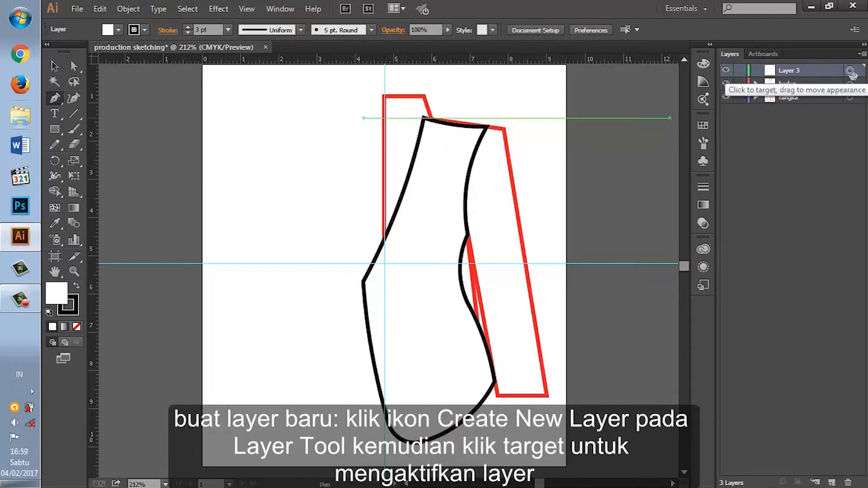
left_click(487, 127)
left_click(535, 265)
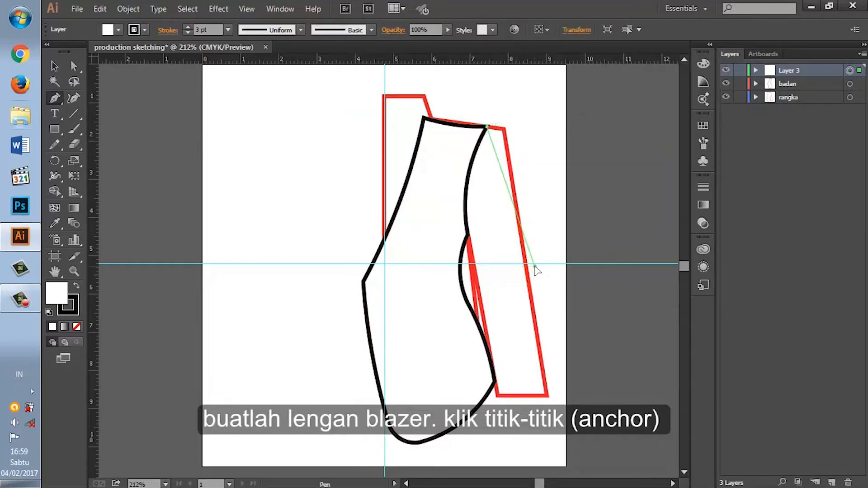
left_click(546, 402)
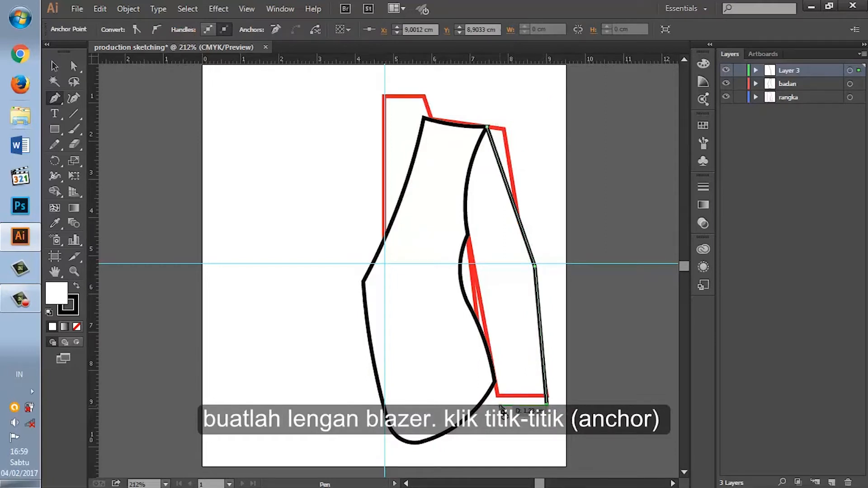
left_click(499, 405)
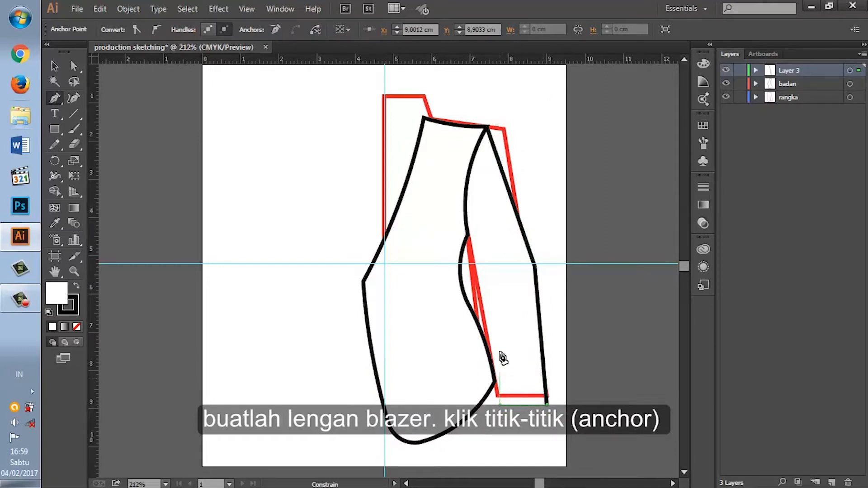
left_click(486, 277)
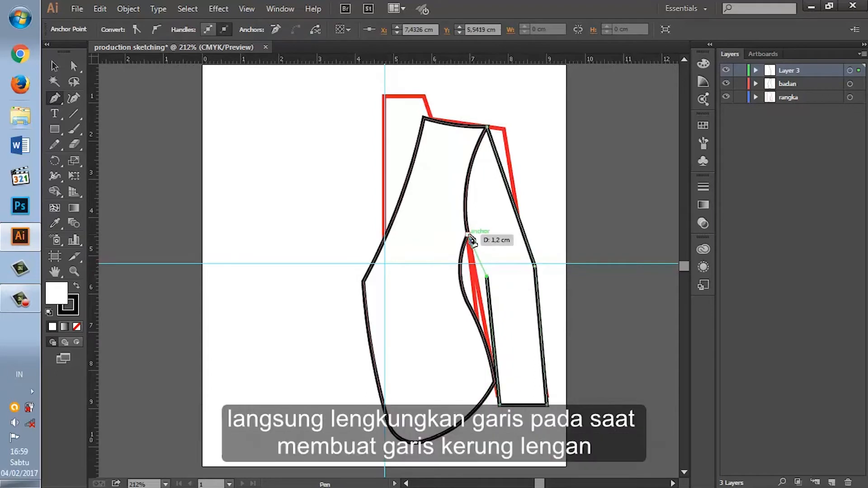
left_click(469, 236)
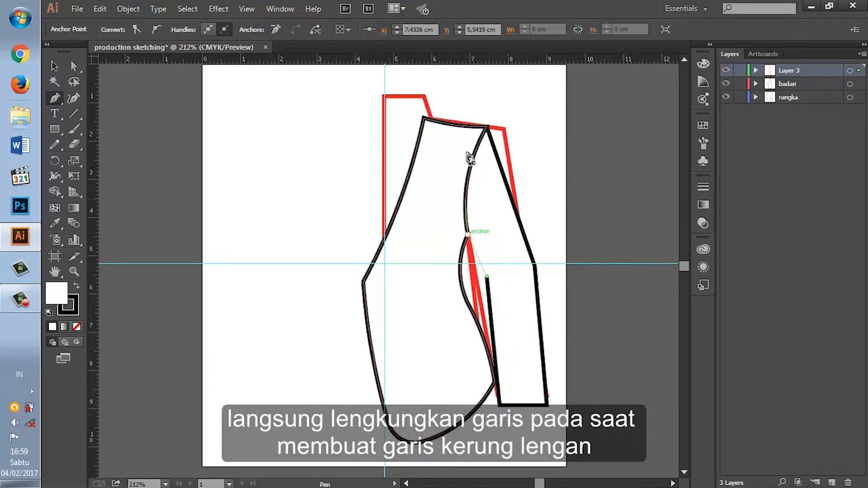
mouse_move(488, 127)
left_mouse_down()
mouse_move(489, 134)
mouse_move(540, 73)
mouse_move(530, 115)
mouse_move(547, 101)
mouse_move(546, 119)
left_mouse_up()
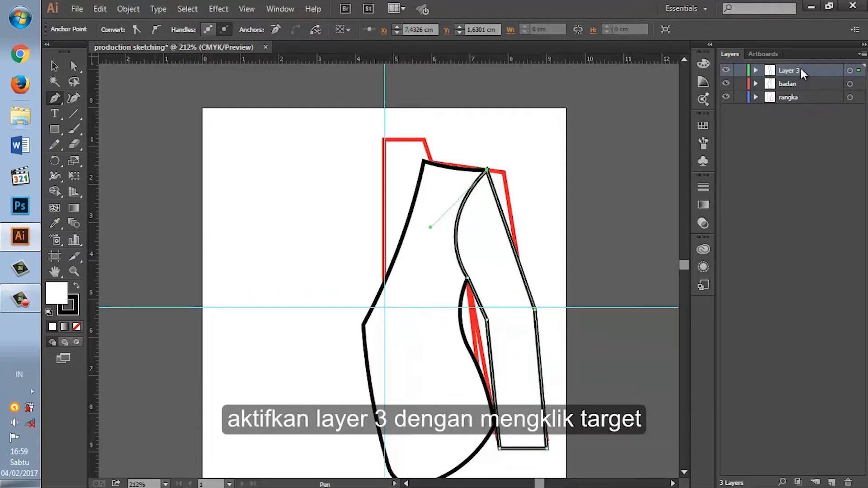
Step: Rename Layer 3 as "lengan" and place it below the "badan" layer
left_click(849, 71)
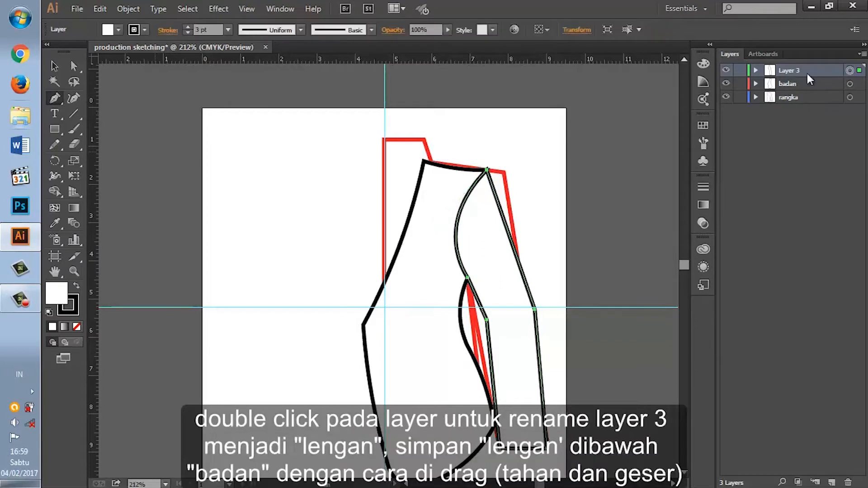
double_click(785, 72)
key("BackSpace")
left_click_drag(785, 72, 785, 87)
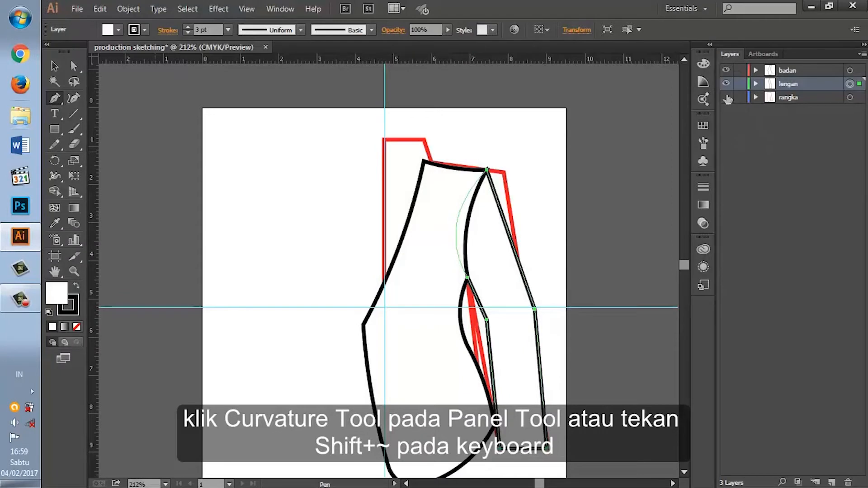
Step: Hide the "rangka" layer and curve the sleeve's outer edge slightly outward above and below the elbow with the Curvature tool
left_click(727, 99)
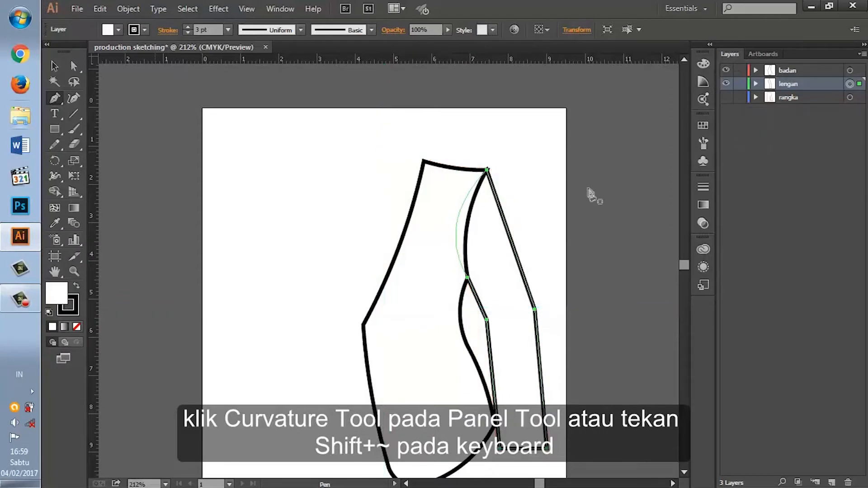
scroll(569, 226, "down", 2)
scroll(569, 226, "down", 2)
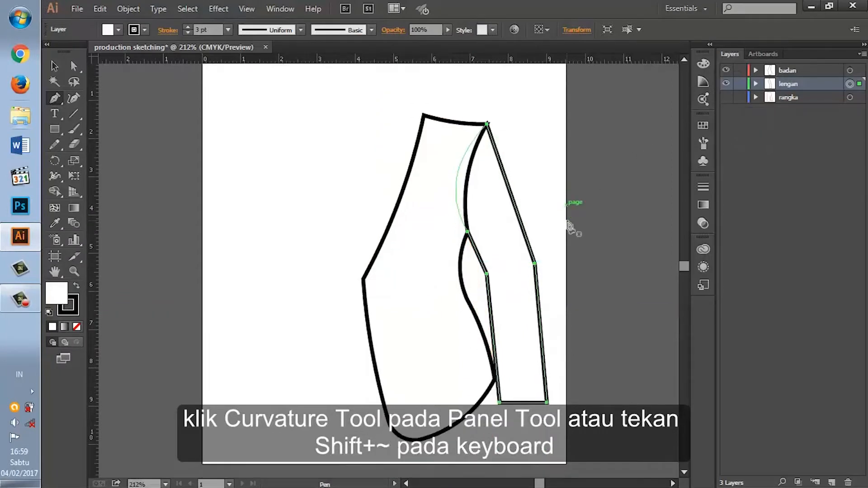
left_click(73, 98)
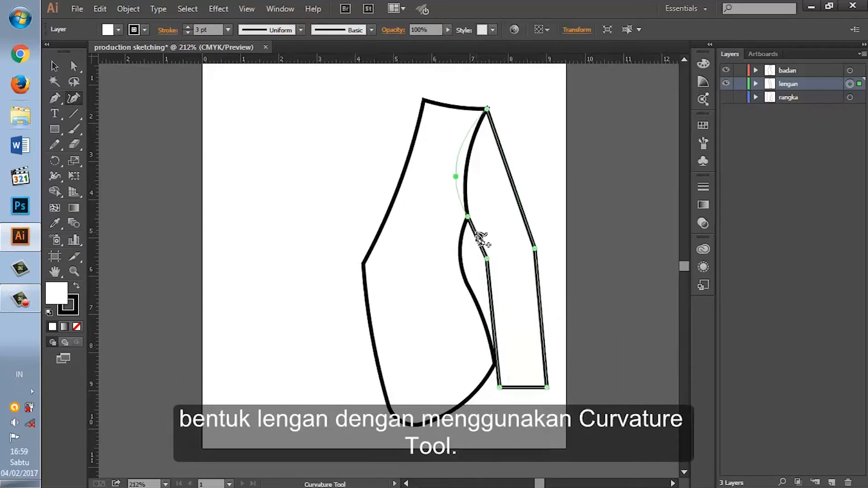
left_click(511, 171)
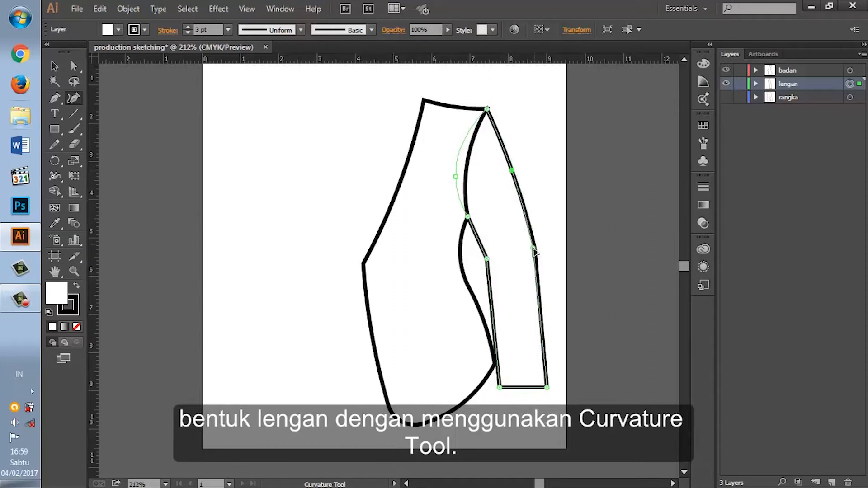
left_click(540, 321)
left_click_drag(540, 321, 542, 323)
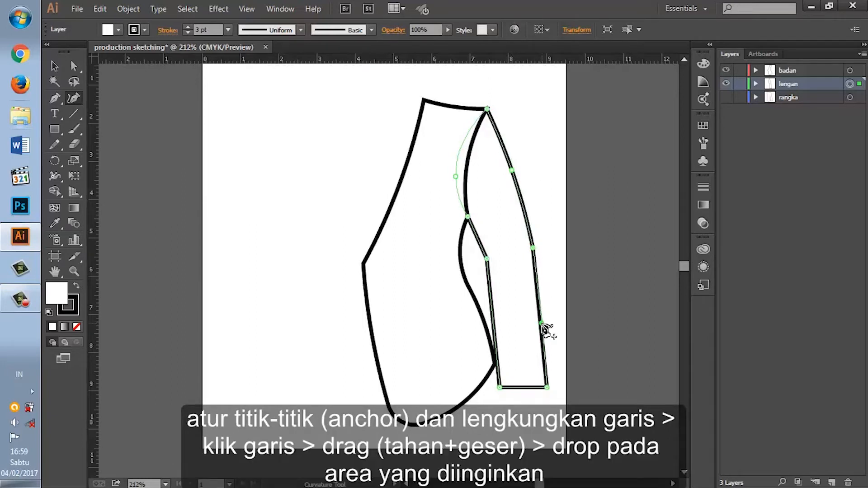
Step: Curve the sleeve hem downward, add an anchor on the lower inner seam and move the inner hem corner outward to narrow the cuff
left_click(525, 388)
left_click_drag(524, 388, 525, 392)
left_click(496, 338)
left_click_drag(496, 338, 498, 327)
left_click_drag(500, 388, 505, 388)
Step: Curve the sleeve's inner seam between armpit and elbow, lower the inner elbow anchor, and refine the hem curve at the outer corner
left_click_drag(487, 260, 490, 265)
left_click(478, 235)
left_click_drag(479, 232, 478, 234)
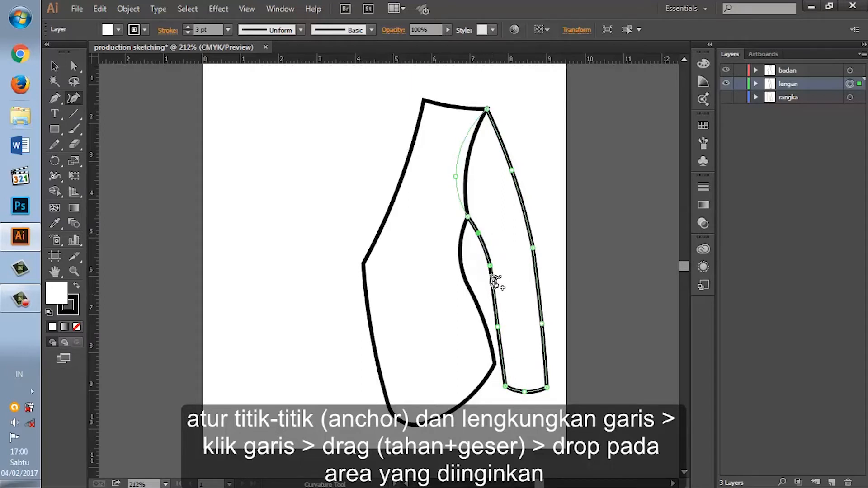
left_click_drag(490, 266, 491, 272)
left_click(499, 327)
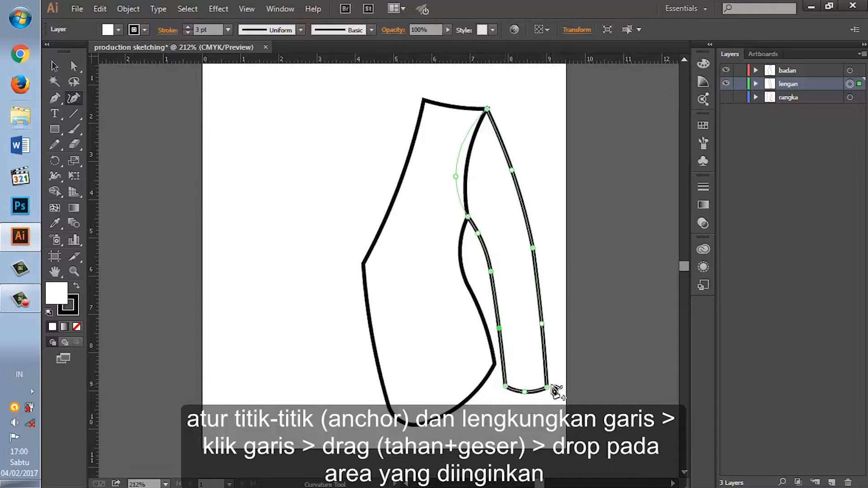
left_click_drag(546, 388, 529, 391)
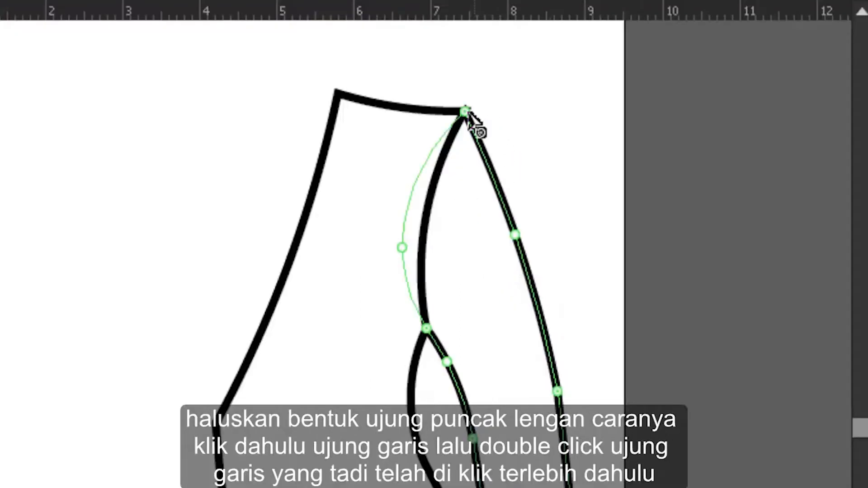
Step: Convert the sleeve's top anchor to a smooth point and shift the body's shoulder tip anchor slightly inward on the "badan" layer
left_click(465, 111)
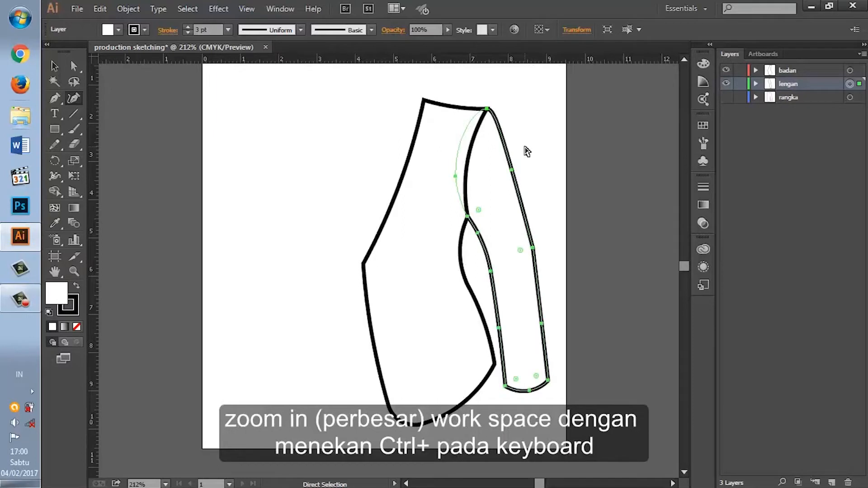
key("ctrl+plus")
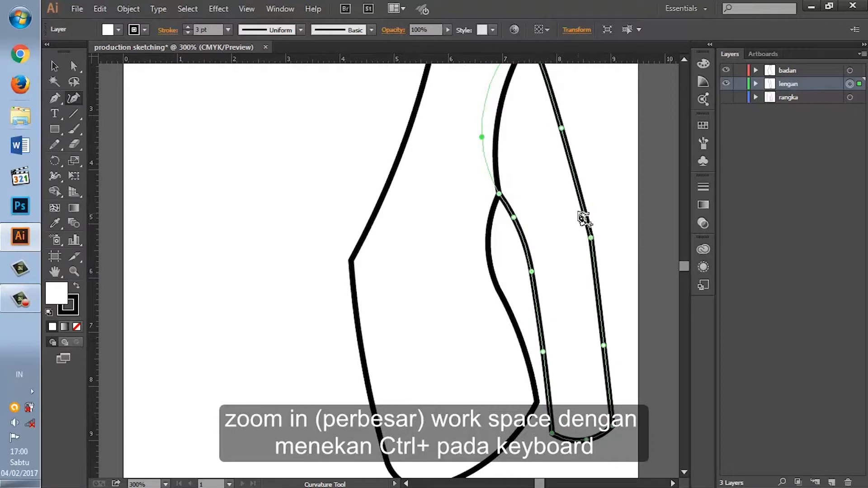
scroll(618, 146, "up", 3)
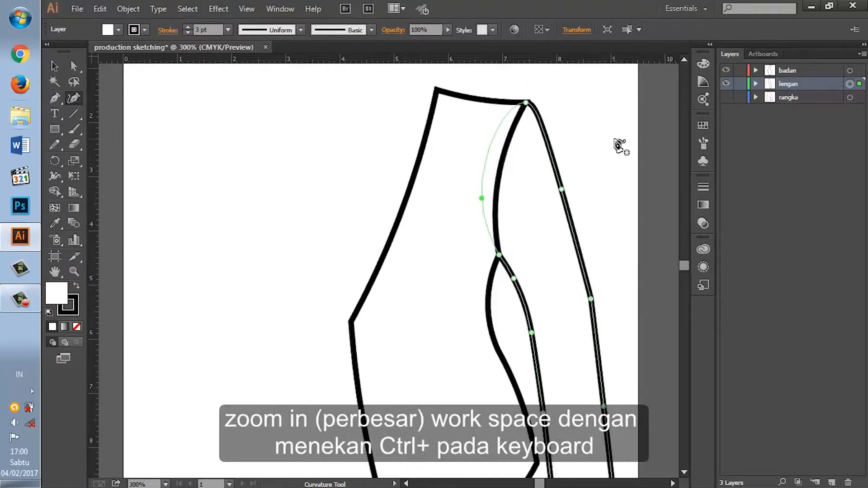
scroll(620, 145, "up", 3)
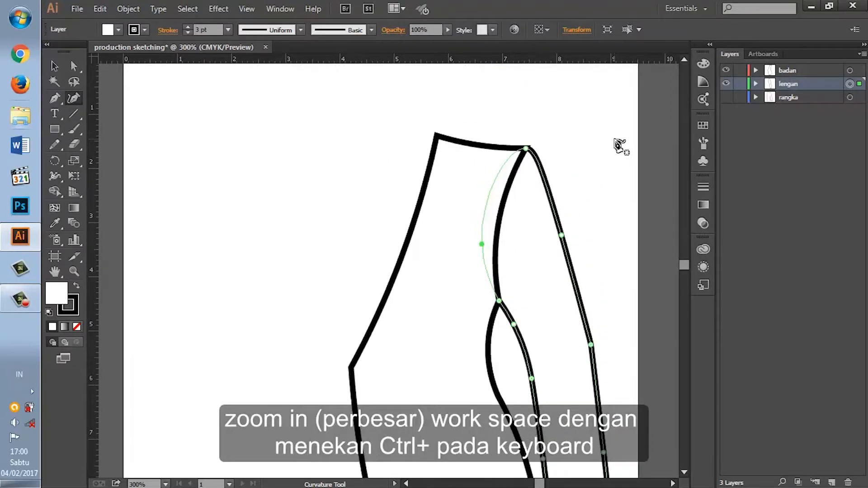
key("ctrl+plus")
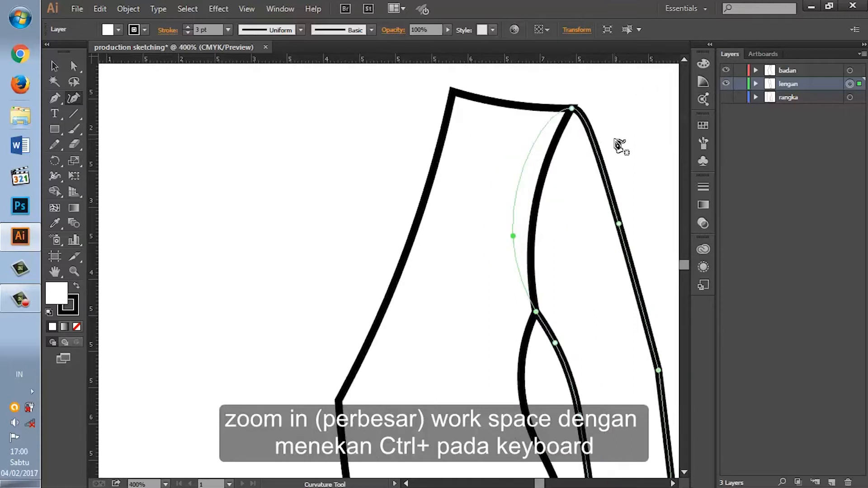
scroll(621, 146, "up", 1)
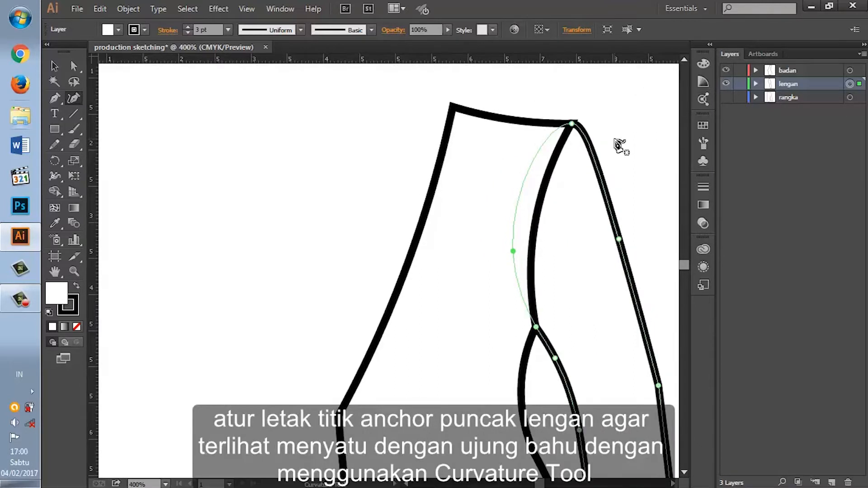
left_click(850, 71)
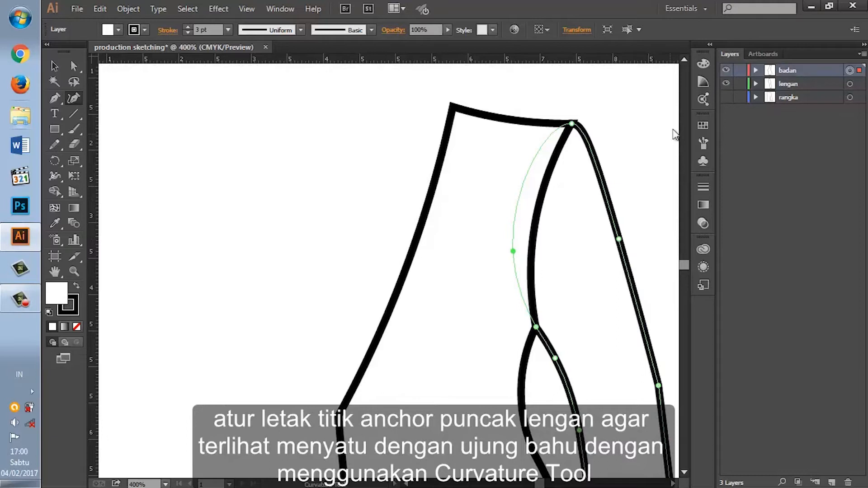
left_click_drag(572, 126, 568, 126)
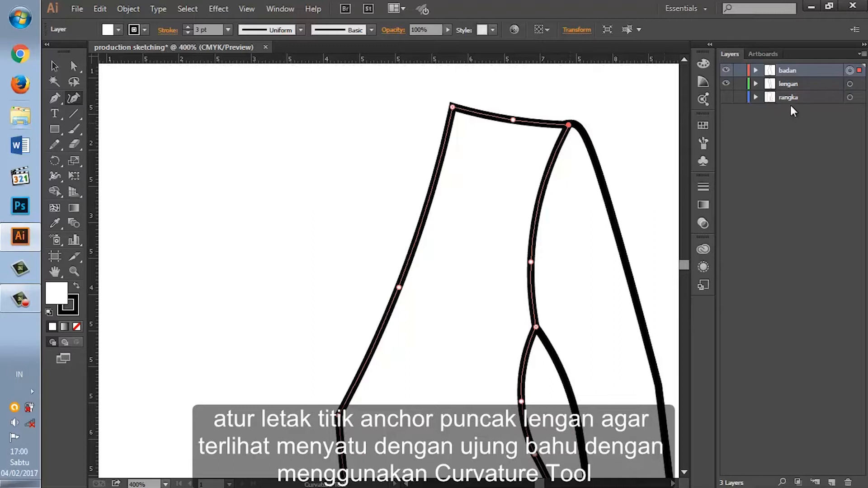
Step: Move the sleeve's top anchor slightly outward and down so the sleeve cap merges with the shoulder line
left_click(573, 126)
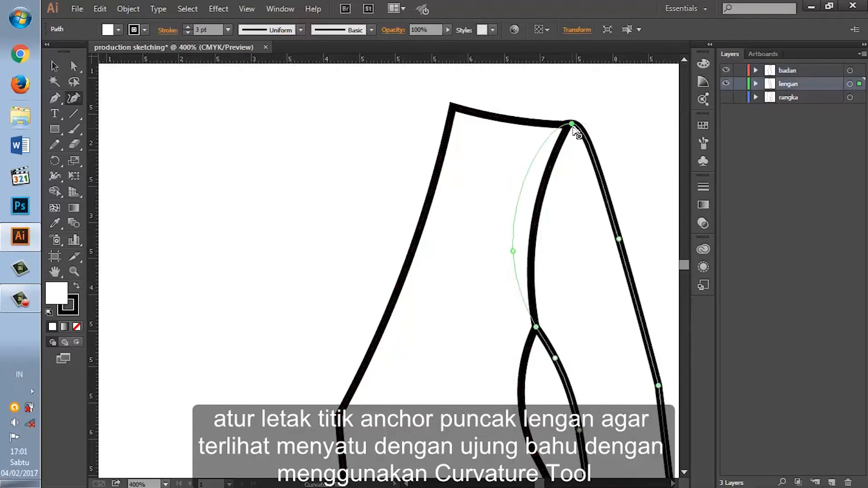
mouse_move(573, 128)
left_mouse_down()
mouse_move(580, 140)
mouse_move(575, 126)
left_mouse_up()
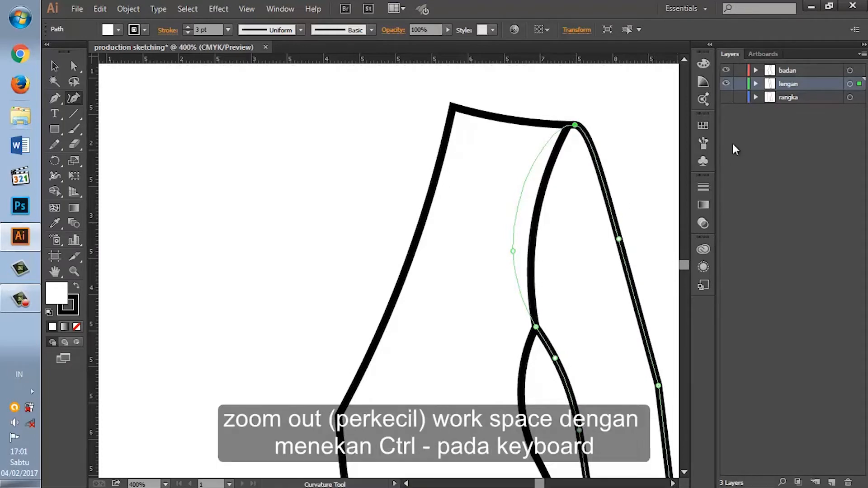
key("ctrl+minus")
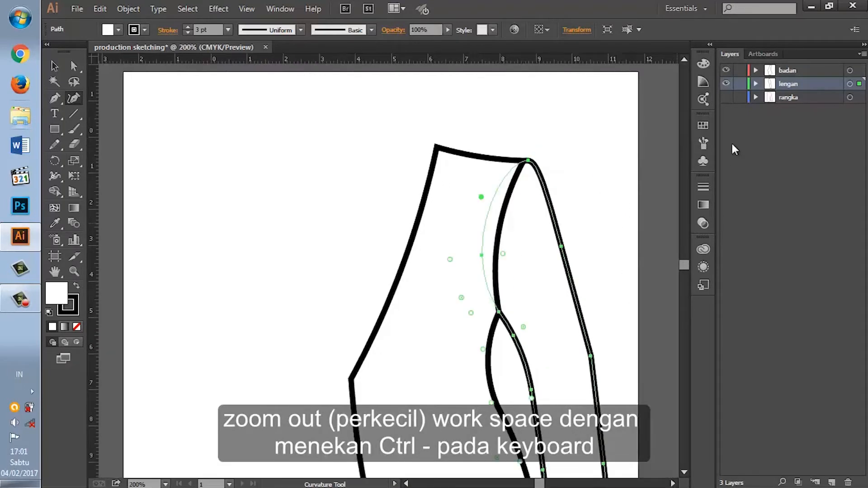
key("ctrl+minus")
key("ctrl+minus")
scroll(537, 341, "down", 3)
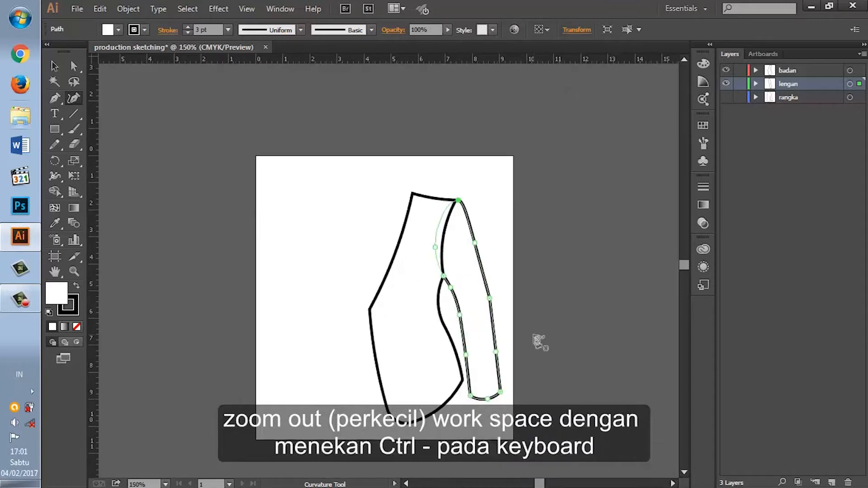
Step: Create a new layer, move the "badan" layer beneath it, and rename the new layer "garis princess"
scroll(539, 342, "down", 2)
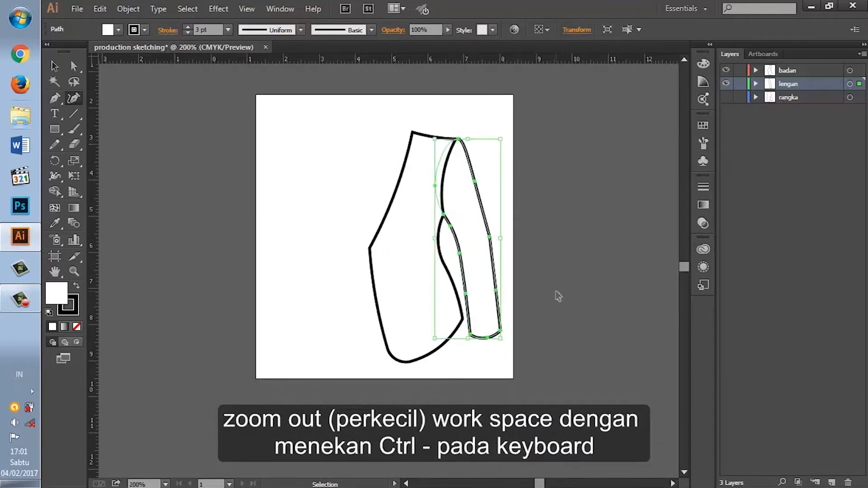
key("ctrl+equal")
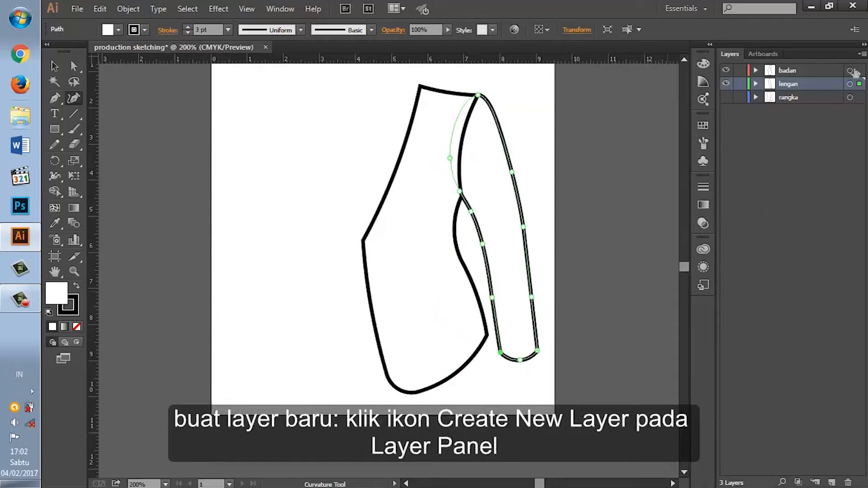
left_click(835, 482)
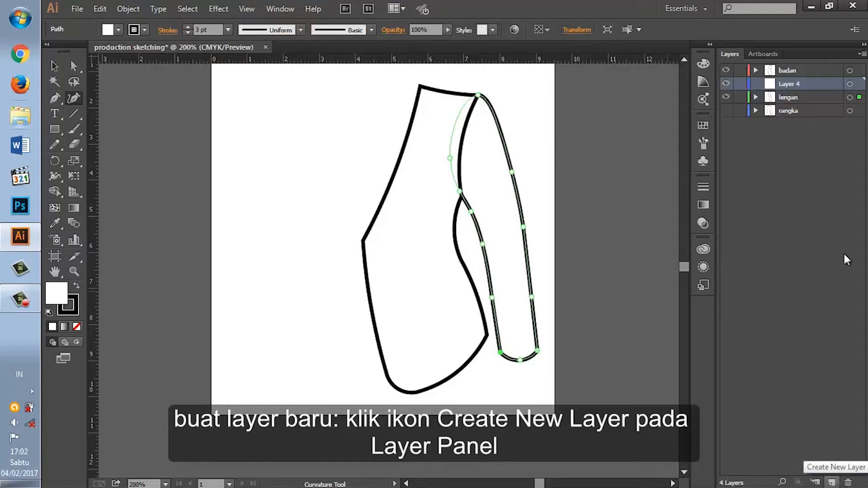
left_click(850, 71)
left_click_drag(788, 71, 791, 90)
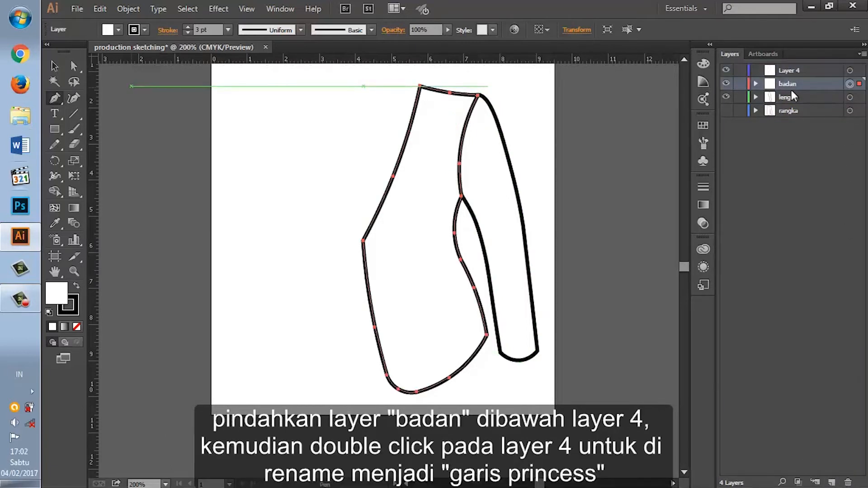
left_click(788, 71)
double_click(786, 70)
key("BackSpace")
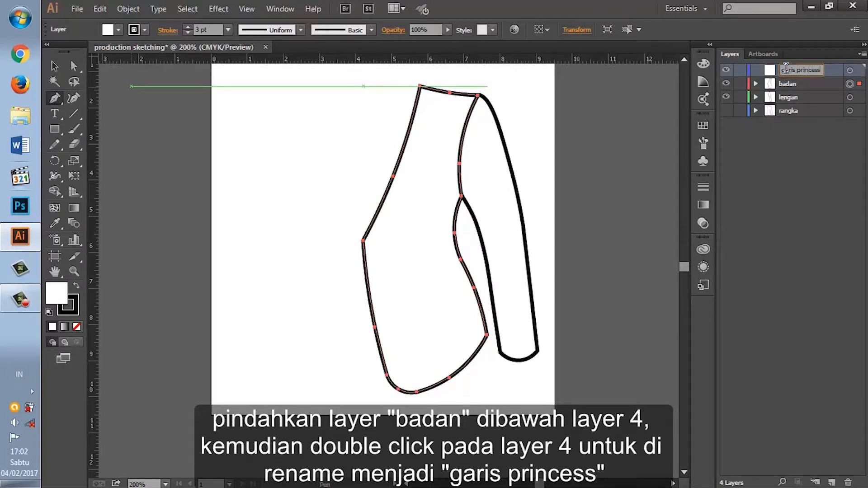
Step: Draw a three-point princess line from the armhole through the bust point to the hem on "garis princess", with no fill
left_click(850, 70)
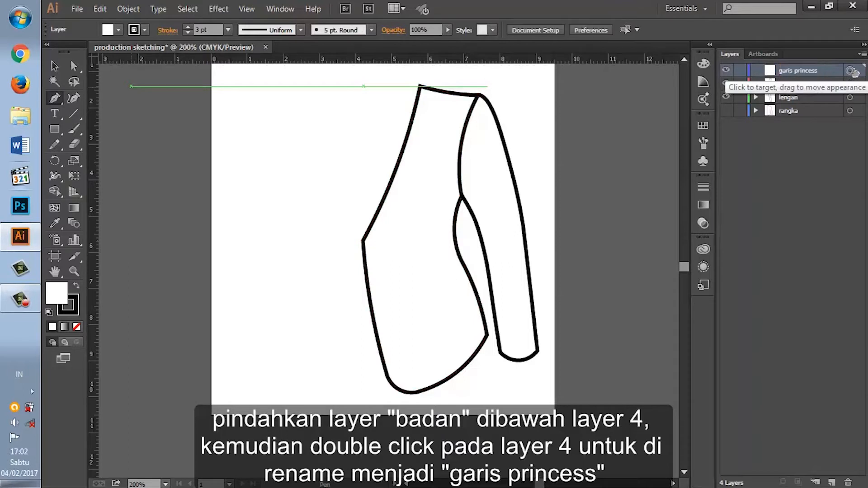
left_click(460, 156)
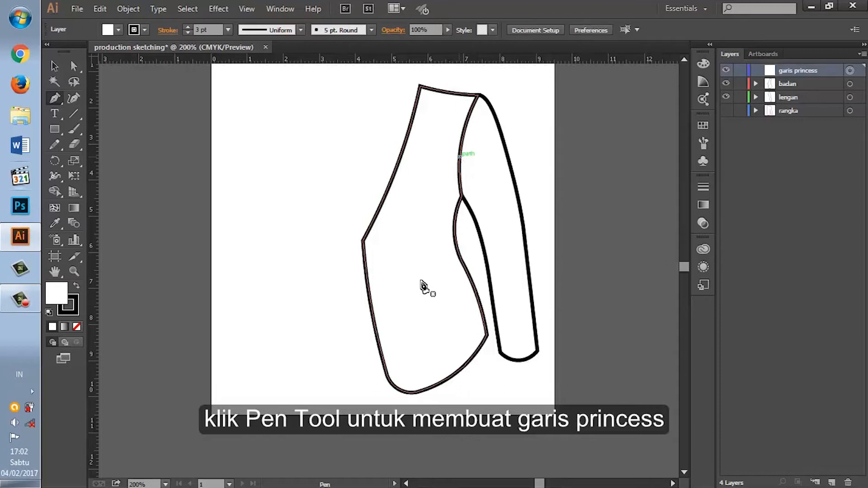
left_click(418, 239)
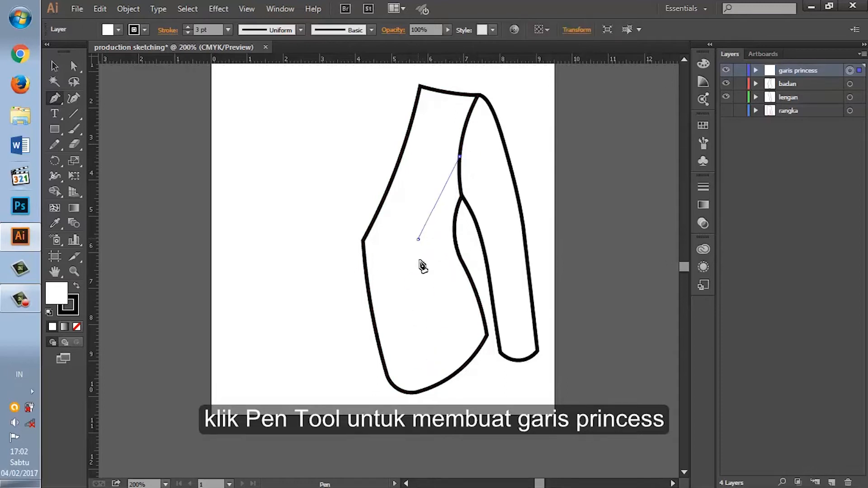
left_click(451, 378)
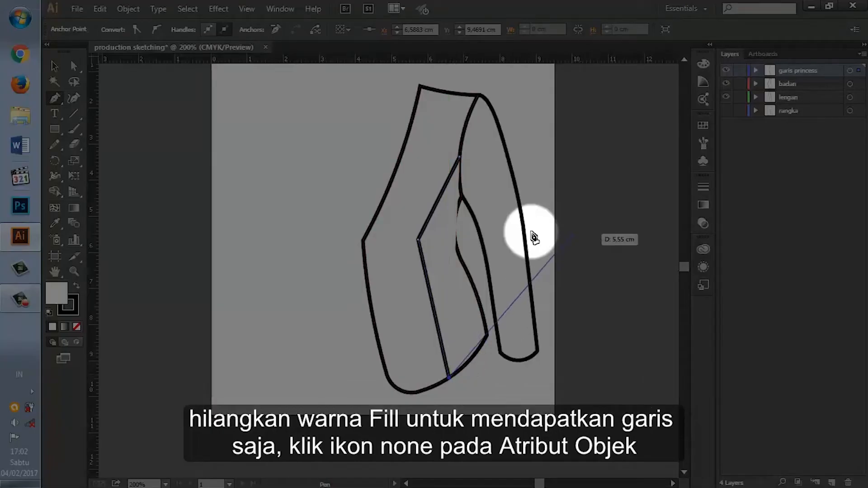
left_click(77, 327)
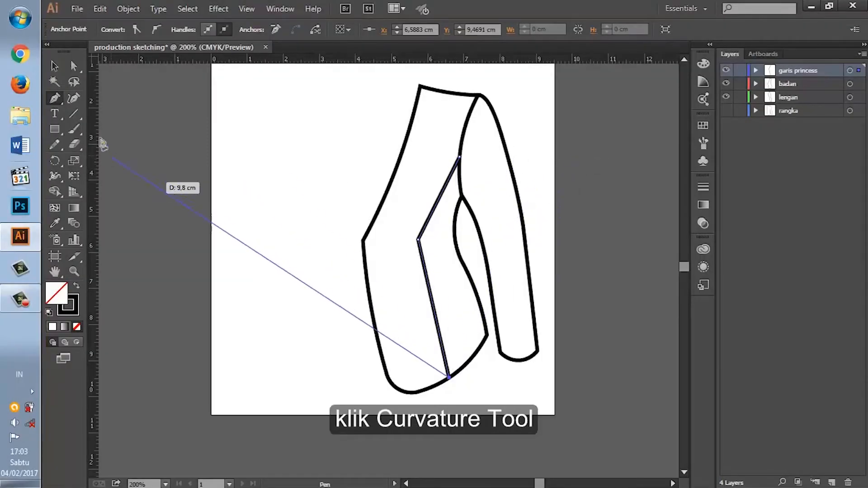
Step: Curve the princess line's upper segment, convert the bust anchor to a smooth point, and bend the segment below it slightly inward
left_click(71, 98)
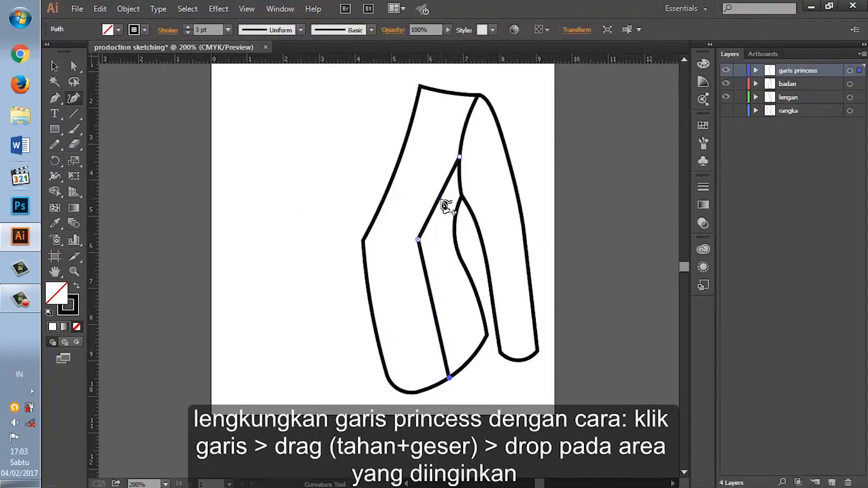
left_click_drag(437, 204, 419, 242)
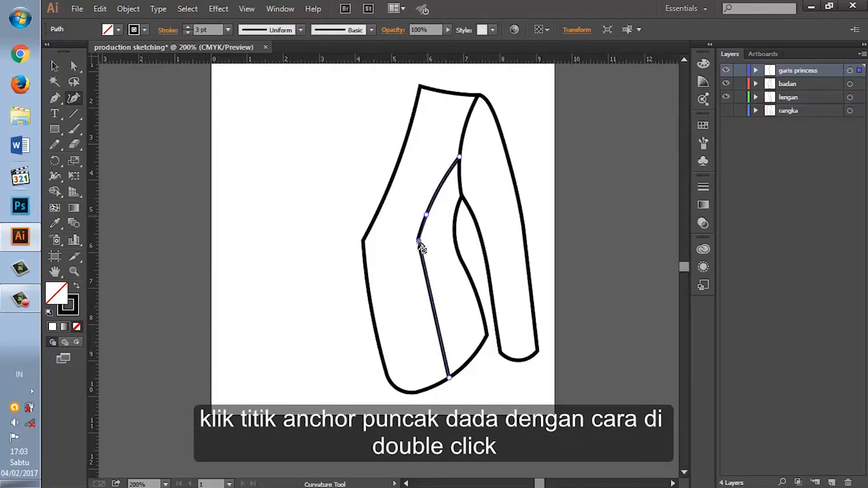
double_click(418, 241)
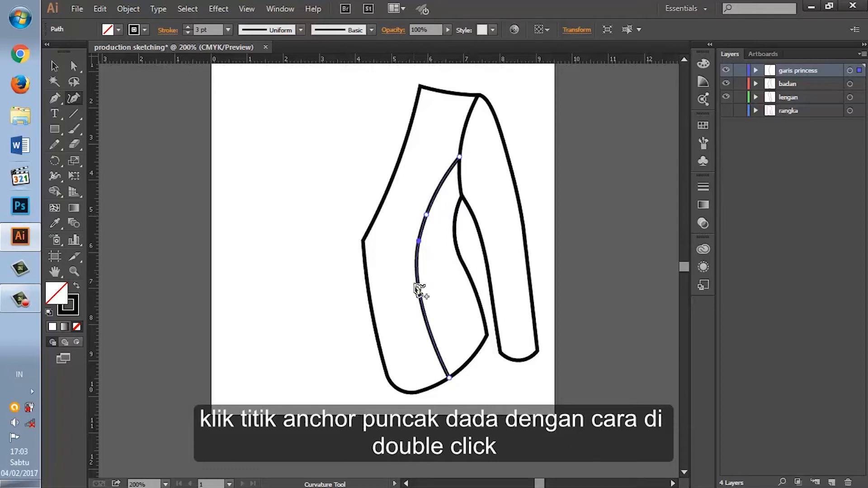
mouse_move(419, 292)
left_mouse_down()
mouse_move(436, 303)
mouse_move(422, 290)
left_mouse_up()
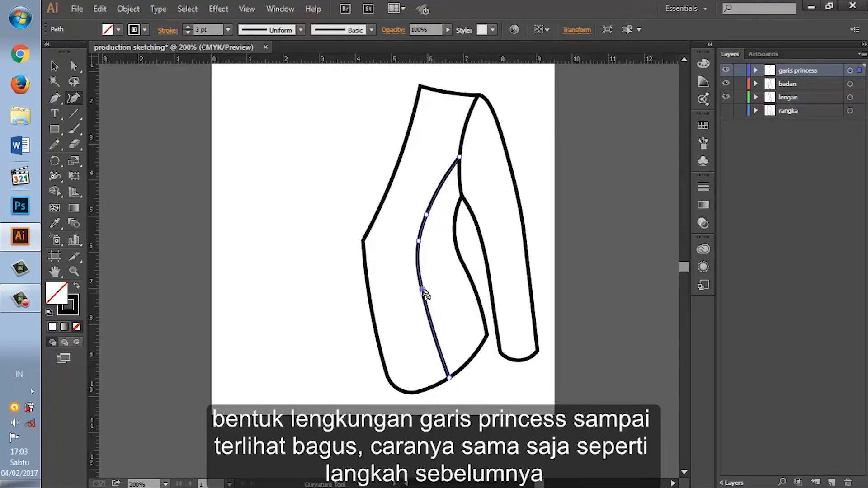
Step: Raise the princess line's bust and waist anchors in small moves to lift the curve
left_click_drag(418, 242, 419, 233)
left_click_drag(423, 292, 424, 283)
left_click_drag(419, 233, 421, 227)
left_click_drag(424, 281, 422, 282)
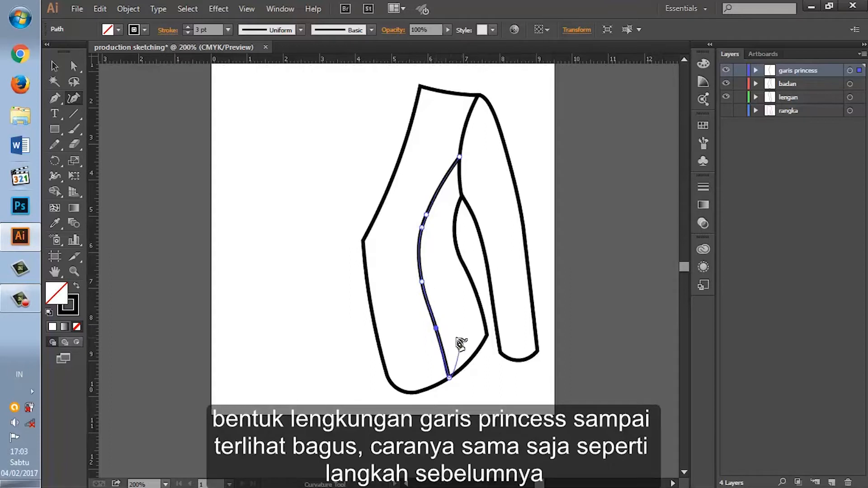
Step: Refine the princess line's anchors from bust to lower body and slide its end anchor slightly outward along the hem
left_click_drag(422, 281, 423, 268)
left_click_drag(436, 327, 436, 319)
left_click_drag(450, 378, 452, 377)
left_click_drag(423, 267, 425, 262)
mouse_move(425, 214)
left_mouse_down()
mouse_move(428, 205)
mouse_move(423, 224)
left_mouse_up()
left_click_drag(426, 263, 424, 257)
left_click_drag(437, 319, 438, 316)
left_click_drag(452, 376, 454, 373)
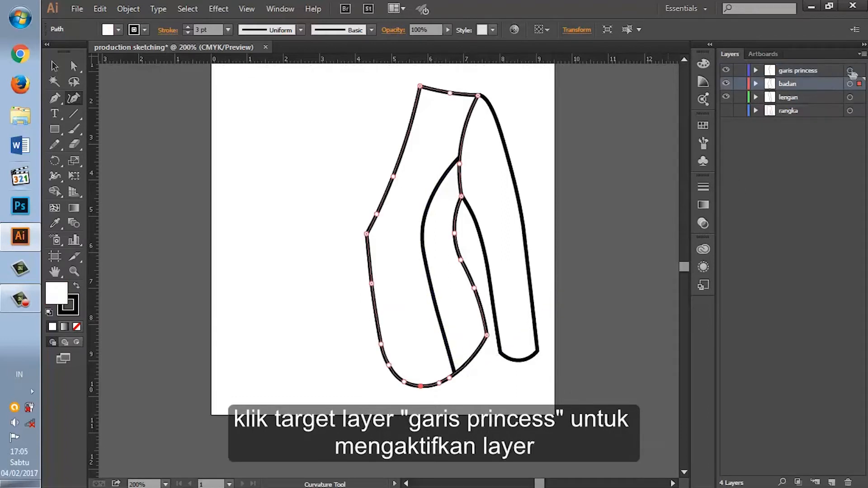
Step: Create a new layer above "garis princess" and name it "garis princess lengan"
left_click(851, 71)
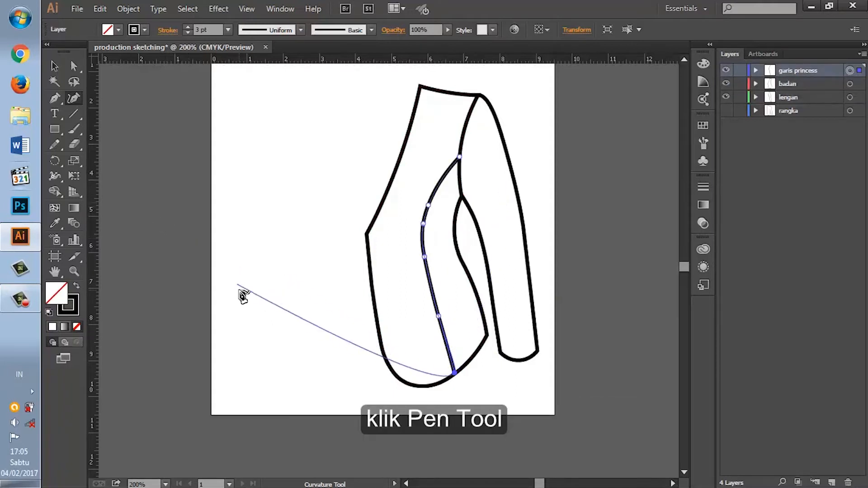
left_click(56, 99)
left_click(830, 482)
left_click(793, 73)
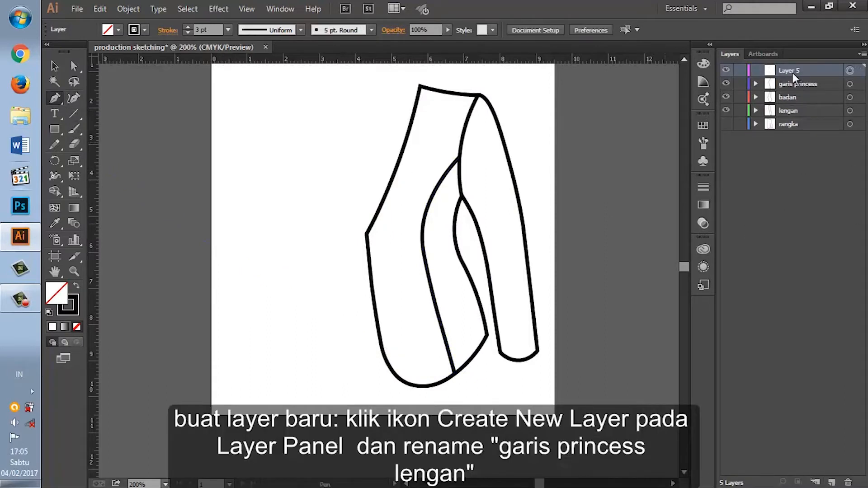
type("gar")
type("is princess lengan")
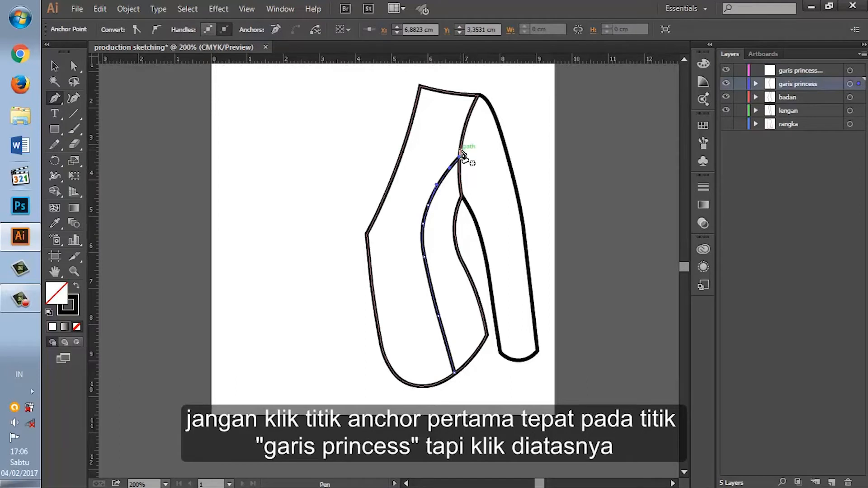
Step: Draw a three-point sleeve princess line from armhole to sleeve hem, and move its top anchor onto the end of the body princess line
left_click(460, 150)
left_click(497, 226)
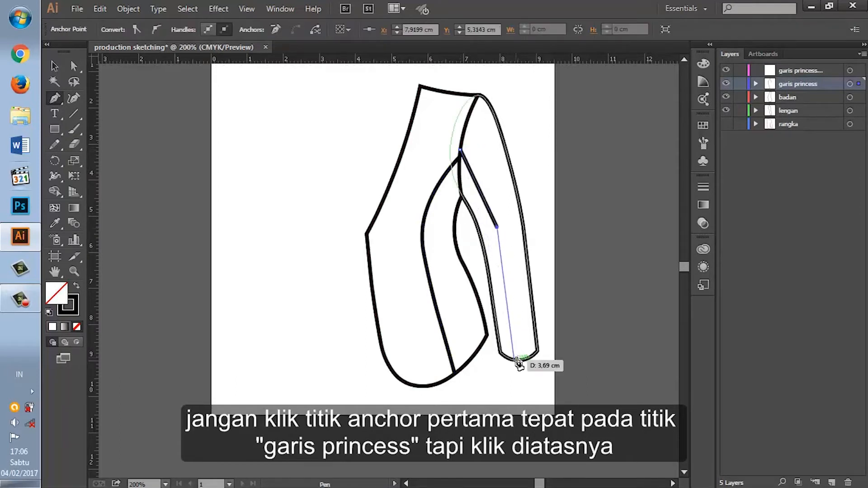
left_click(511, 359)
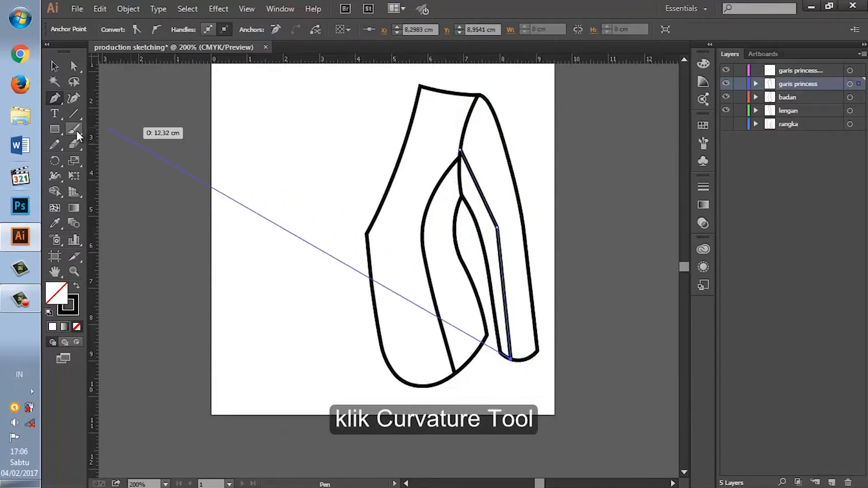
left_click(74, 99)
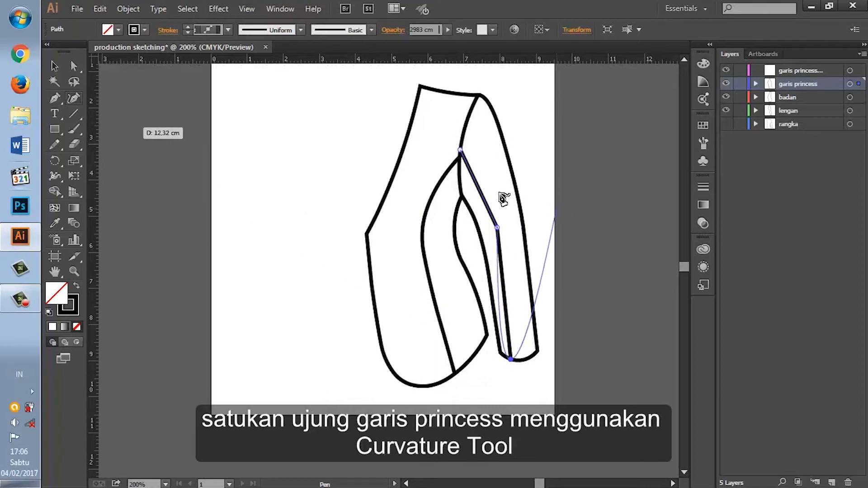
left_click(460, 151)
left_click_drag(460, 161, 462, 164)
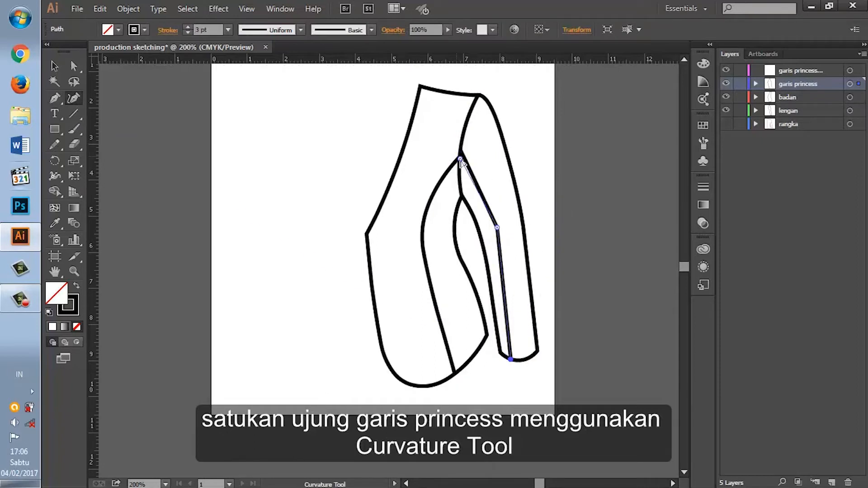
Step: Move the sleeve princess line's elbow anchor slightly up and inward, and curve the upper segment through an added anchor
key("ctrl+plus")
key("ctrl+plus")
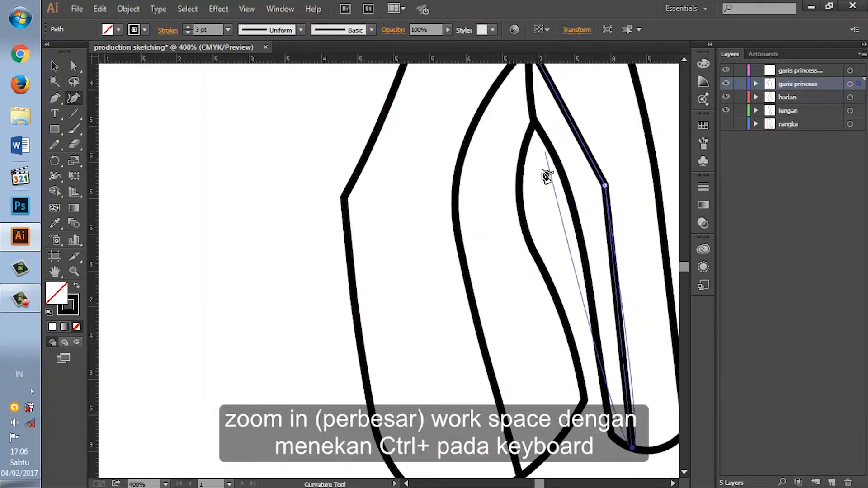
scroll(583, 181, "up", 3)
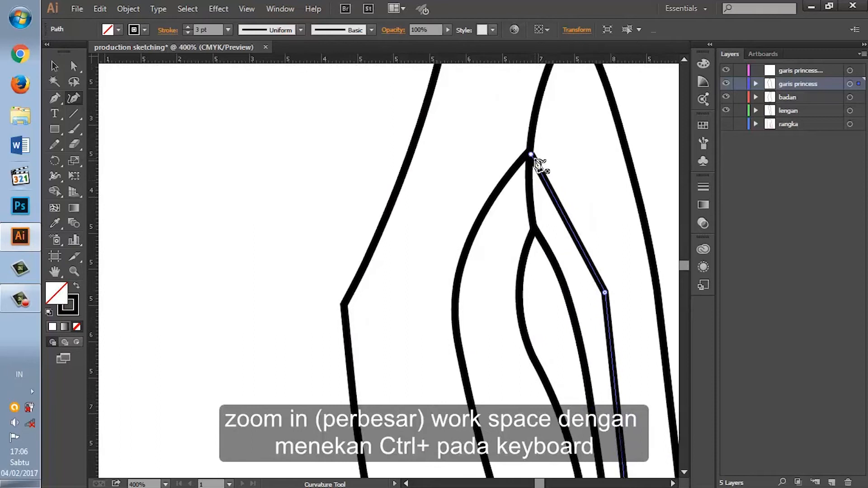
left_click_drag(604, 292, 594, 280)
left_click(572, 223)
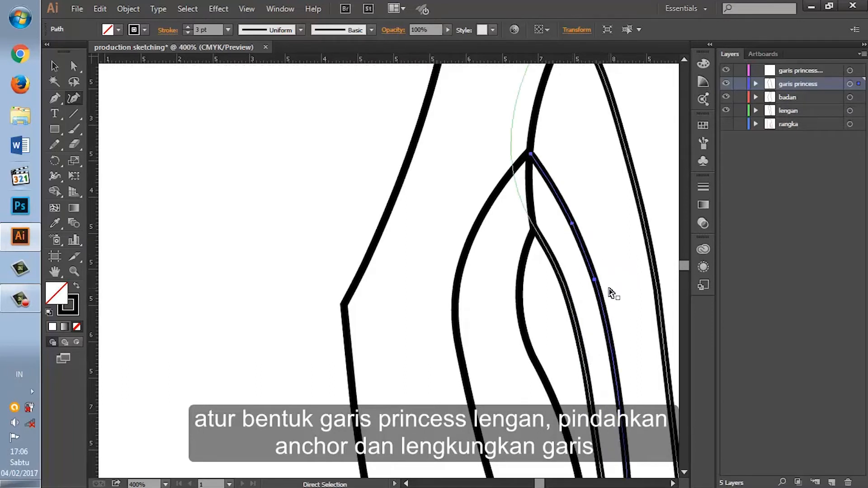
Step: Convert the sleeve princess line's elbow anchor to a corner point and add an anchor on the segment below it
key("ctrl+minus")
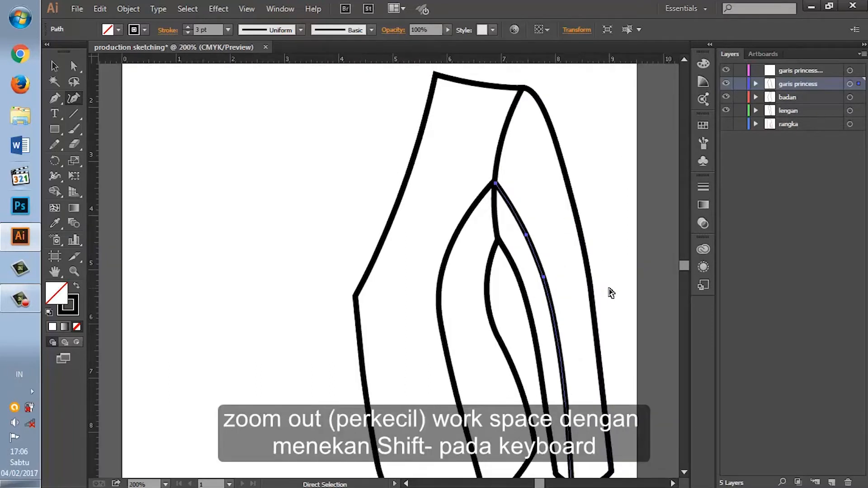
key("ctrl+minus")
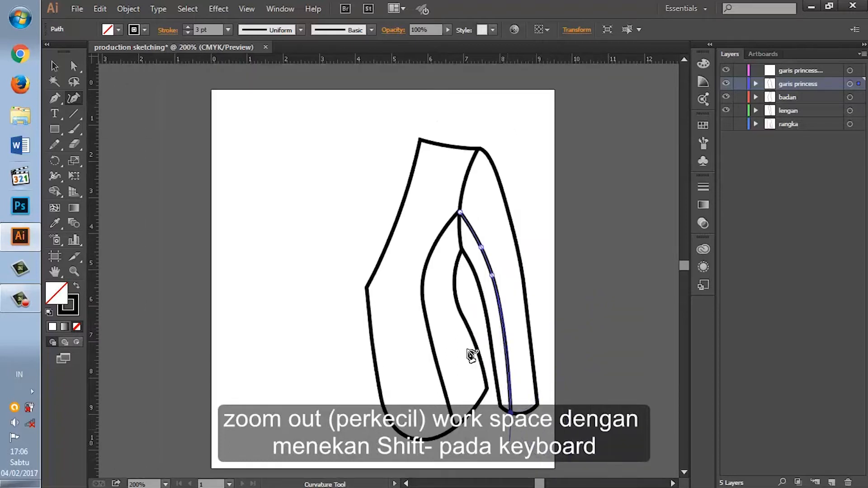
double_click(491, 275)
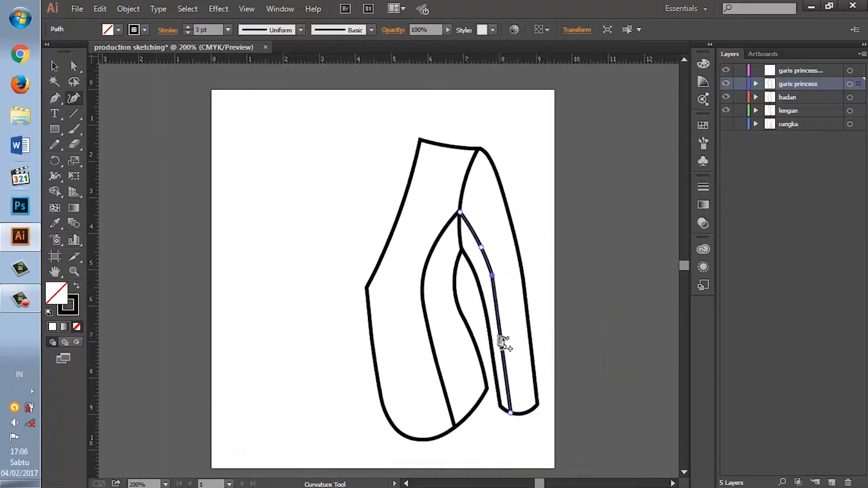
left_click(498, 307)
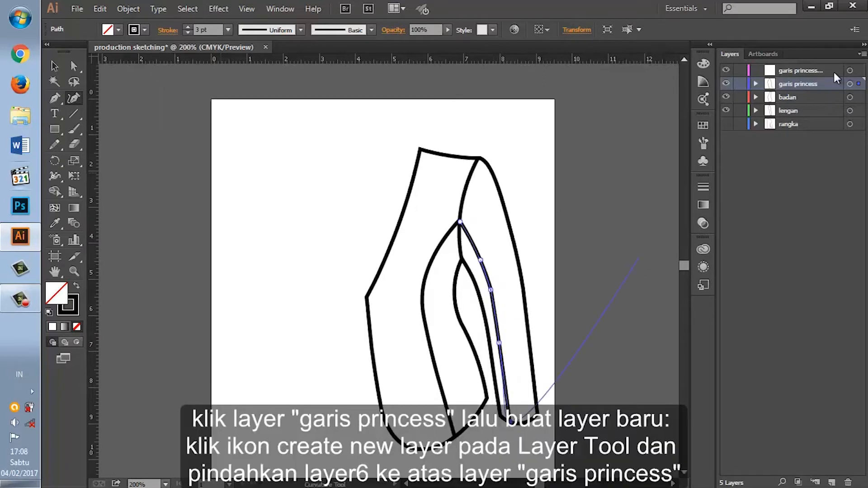
Step: Create another new layer and move it to the top of the stack, above "garis princess lengan"
left_click(850, 70)
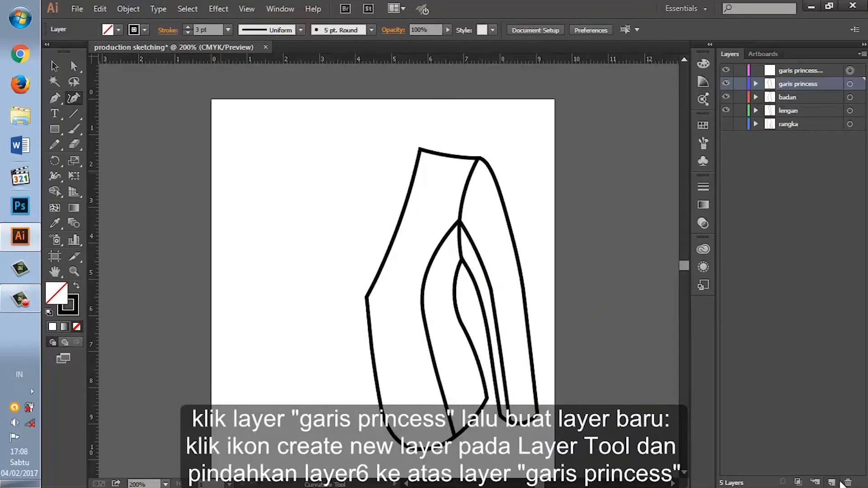
left_click(832, 482)
left_click_drag(789, 84, 793, 67)
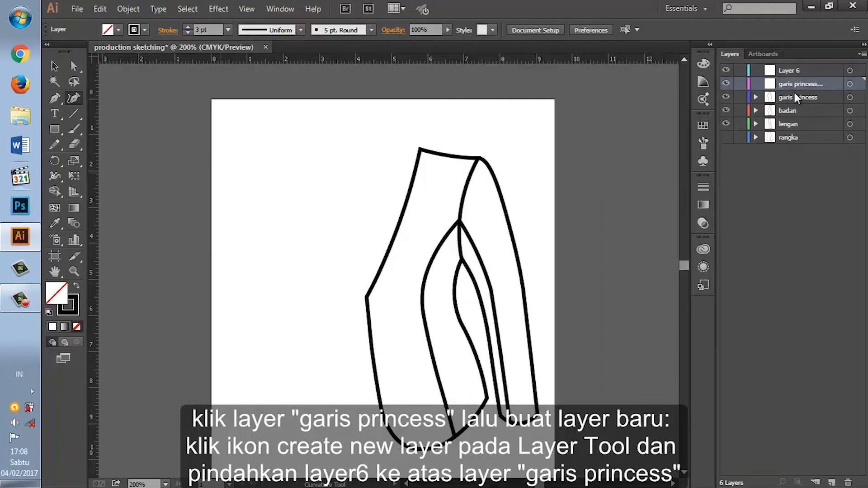
left_click(788, 68)
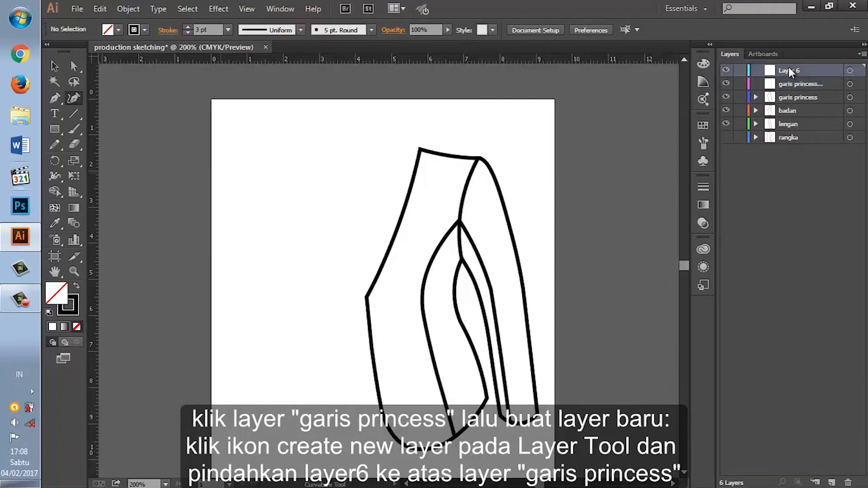
Step: Select the sleeve princess line on the canvas, then copy and paste it as a duplicate
left_click(792, 85)
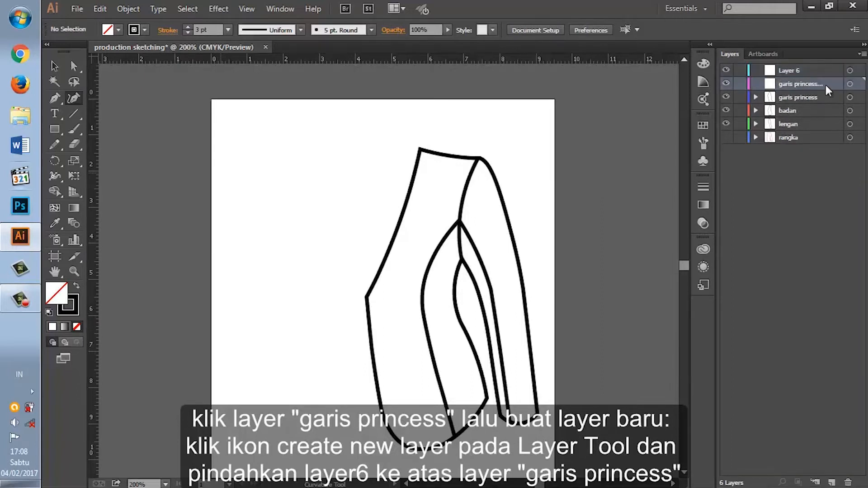
left_click(849, 84)
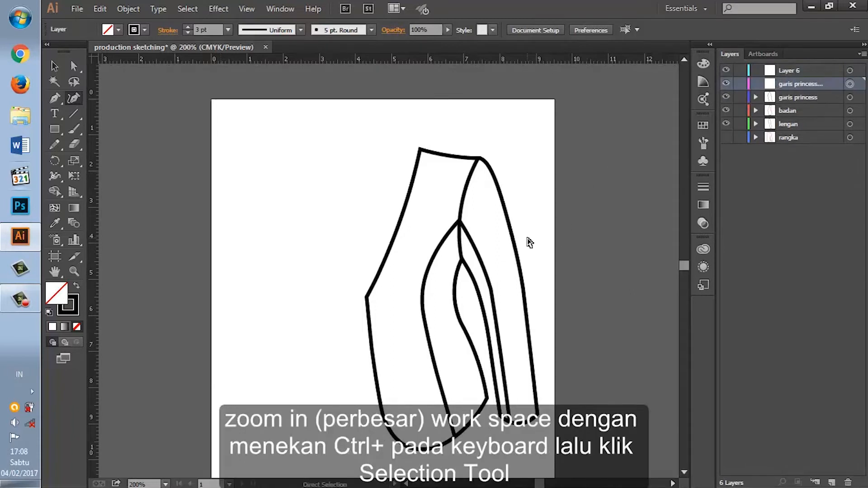
key("ctrl+plus")
left_click(54, 65)
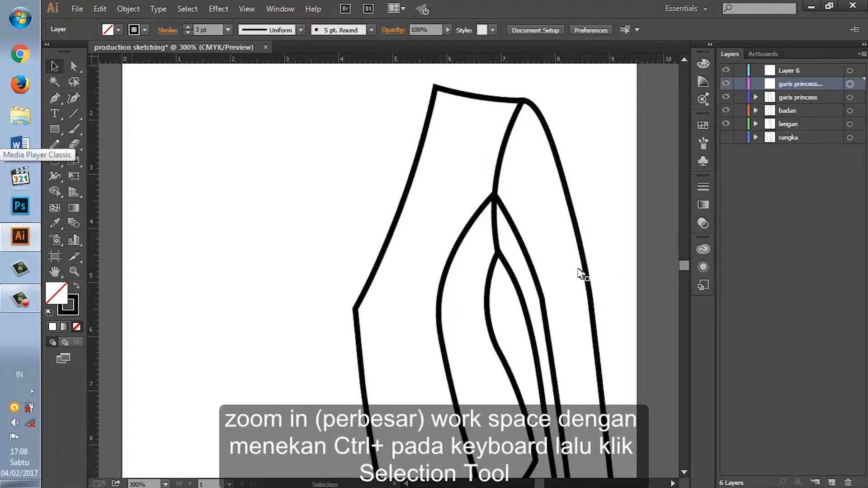
left_click(527, 257)
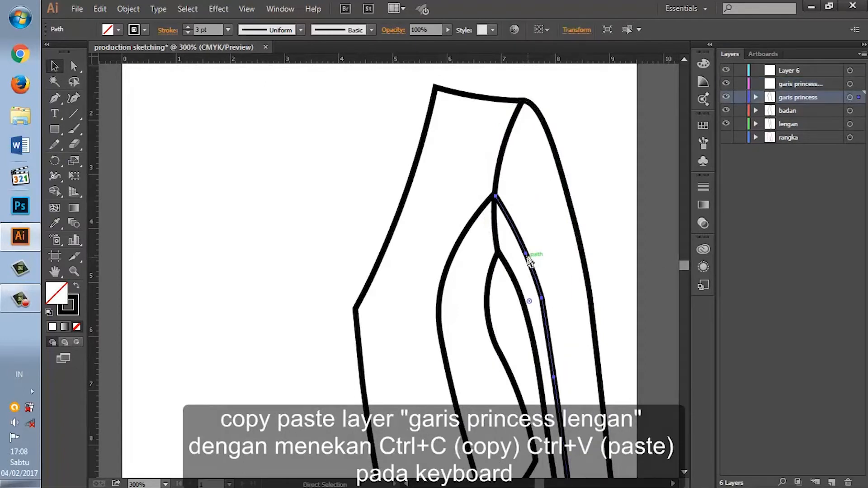
key("ctrl+c")
key("ctrl+v")
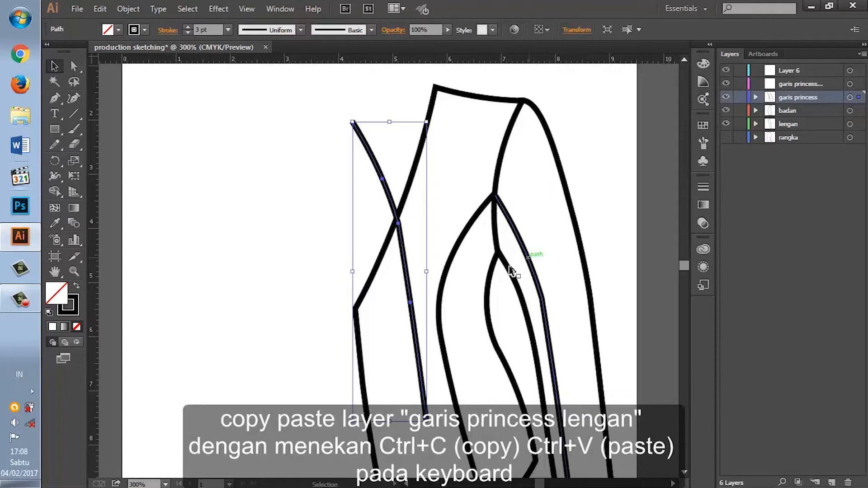
Step: Set the pasted sleeve line's stroke weight to 0.5 pt
scroll(427, 256, "down", 1)
scroll(425, 254, "down", 1)
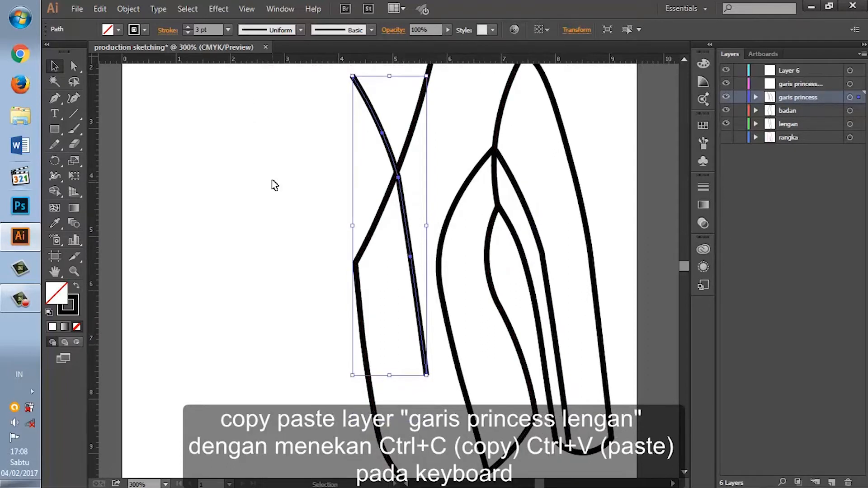
left_click(228, 30)
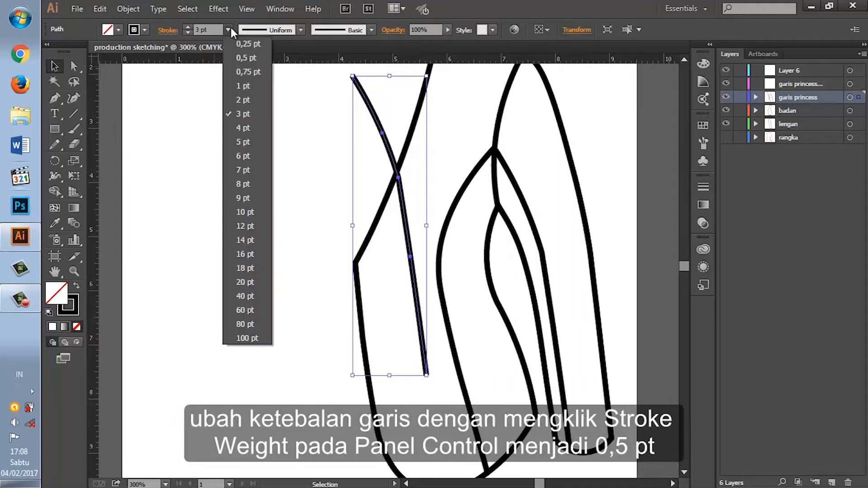
left_click(235, 58)
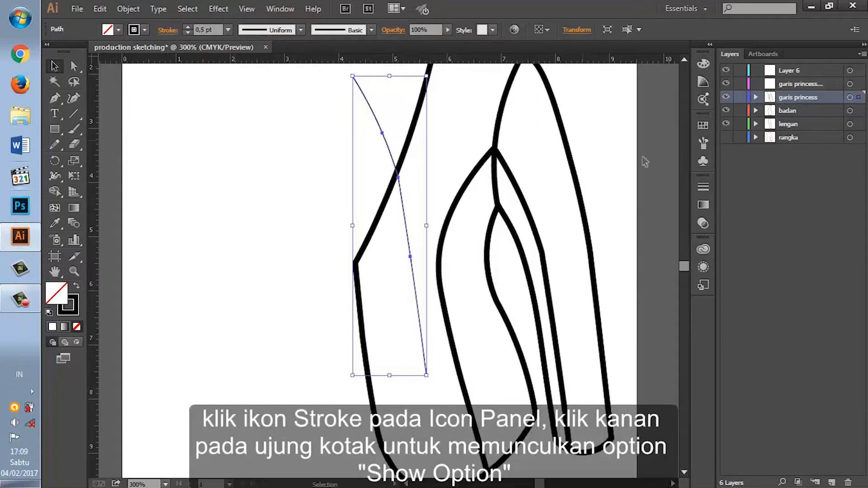
Step: Show the full stroke options, make the pasted sleeve line dashed with a 2 pt dash, and try both dash alignment options
left_click(703, 186)
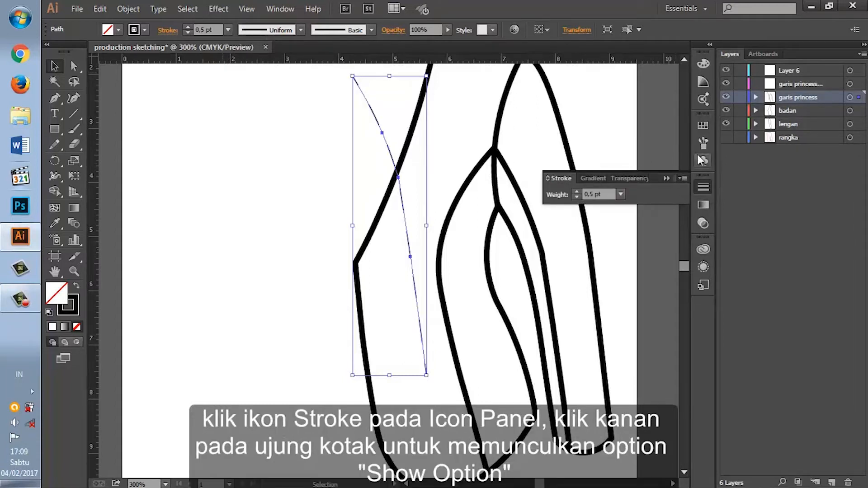
right_click(685, 178)
left_click(707, 183)
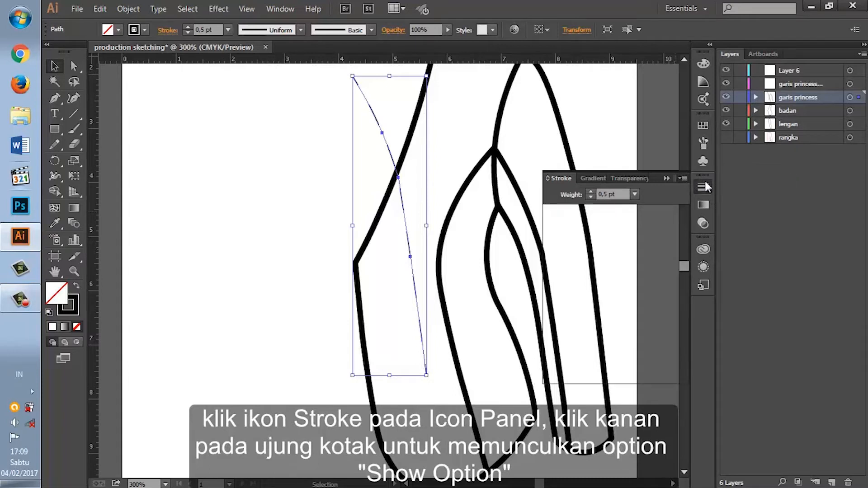
left_click(551, 266)
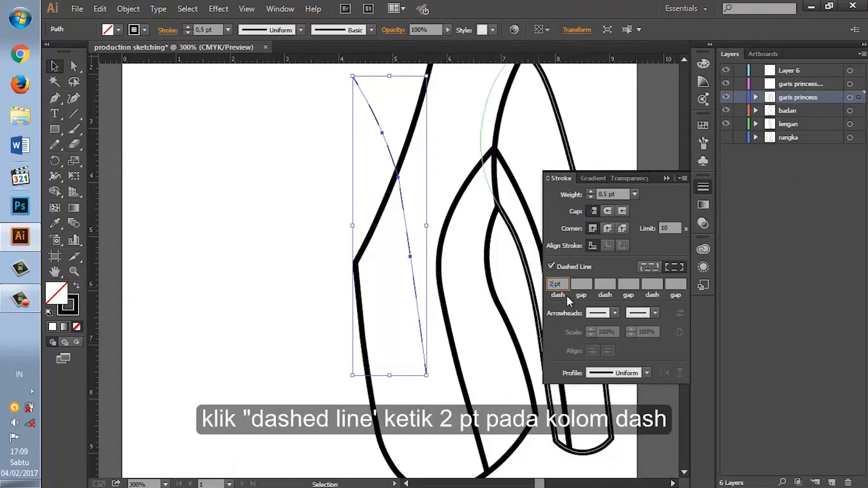
key("Return")
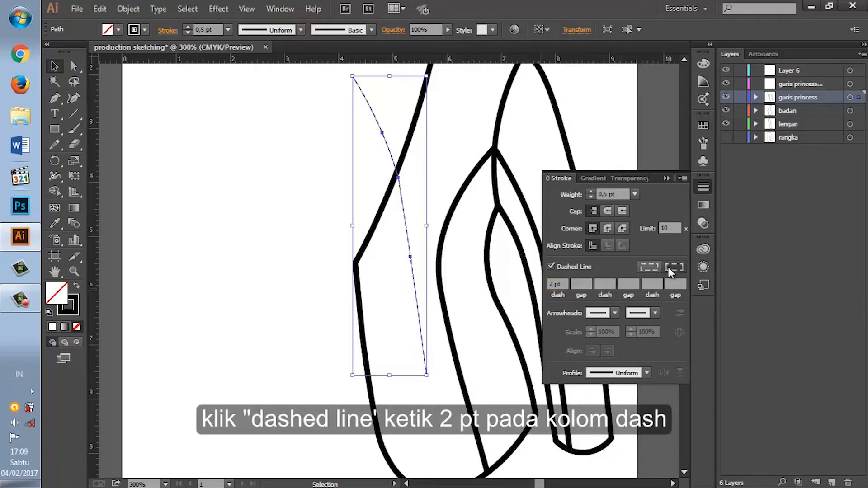
left_click(674, 267)
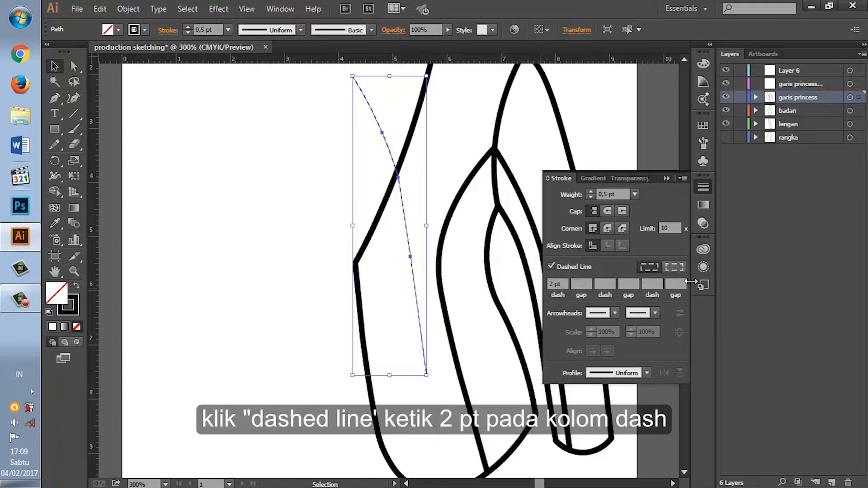
left_click(649, 267)
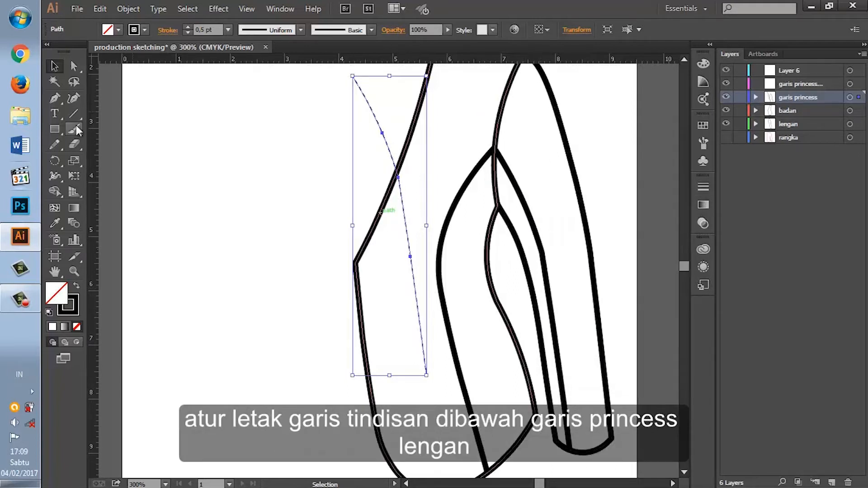
Step: Place the dashed copy just inside the sleeve princess line, nudge it slightly up and toward the body, and deselect it
left_click_drag(395, 155, 532, 245)
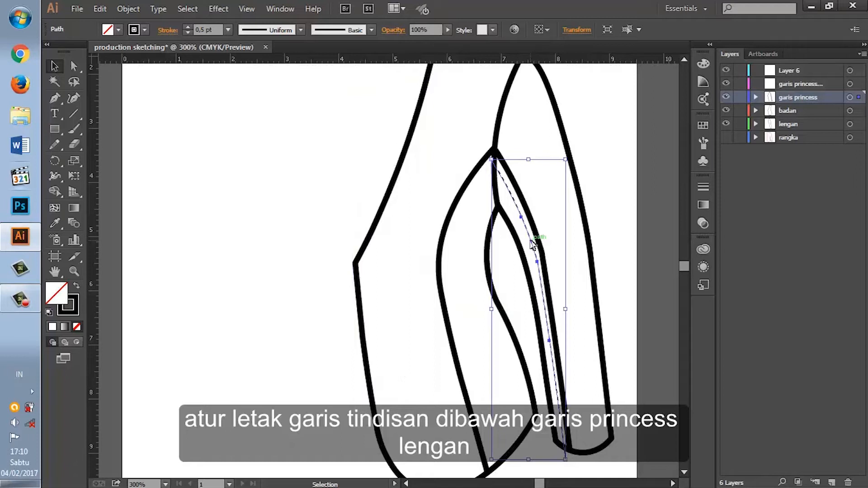
key("Up")
key("Up")
key("Up")
key("Up")
key("Left")
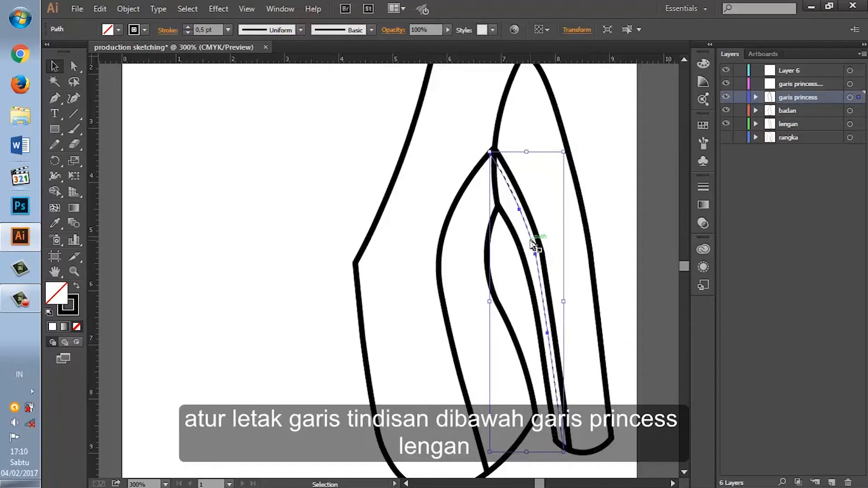
left_click(649, 343)
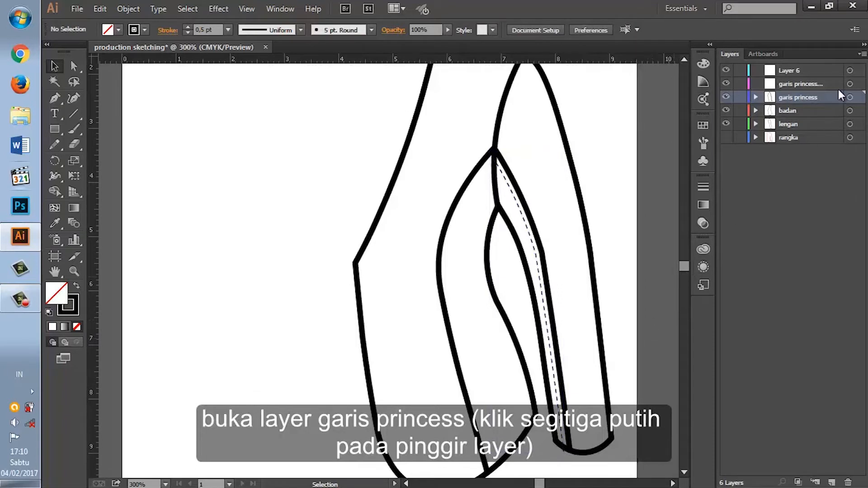
Step: Expand the "garis princess" layer and move the sleeve princess line and its dashed copy into the "garis princess lengan" layer
left_click(755, 97)
left_click(850, 111)
left_click(848, 126)
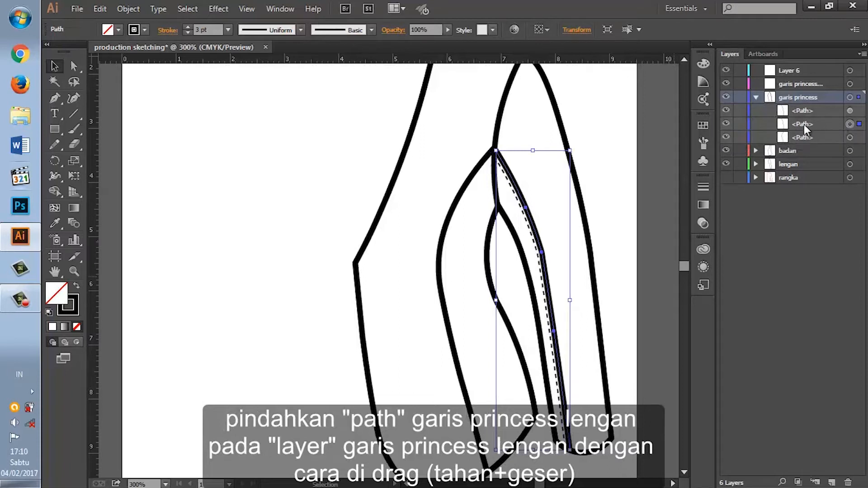
left_click_drag(804, 123, 806, 84)
Step: Select the body princess line in the "garis princess" layer and paste a copy of it
left_click(792, 112)
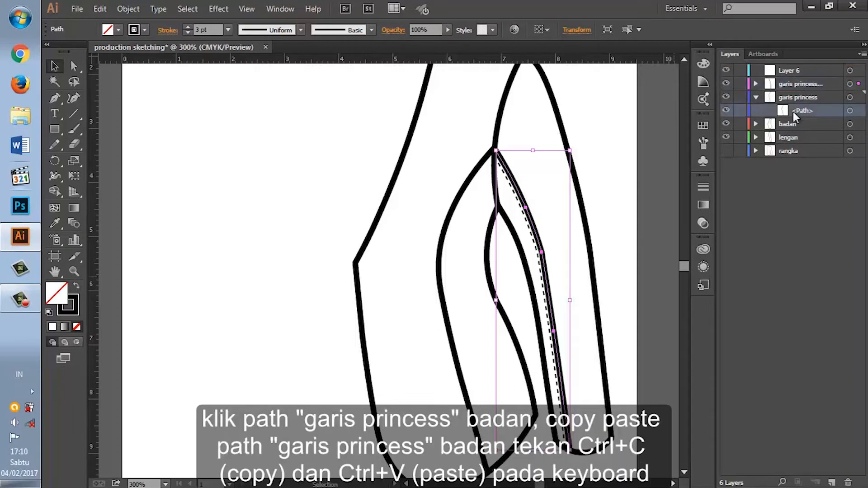
left_click(850, 112)
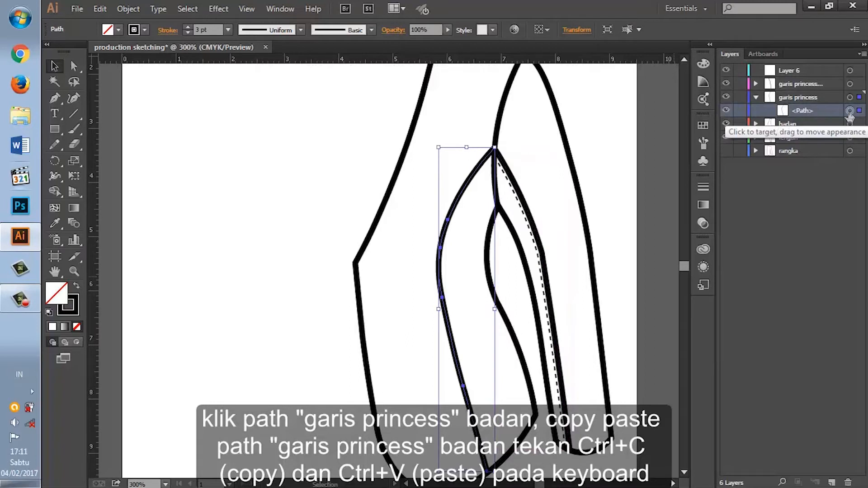
key("ctrl+v")
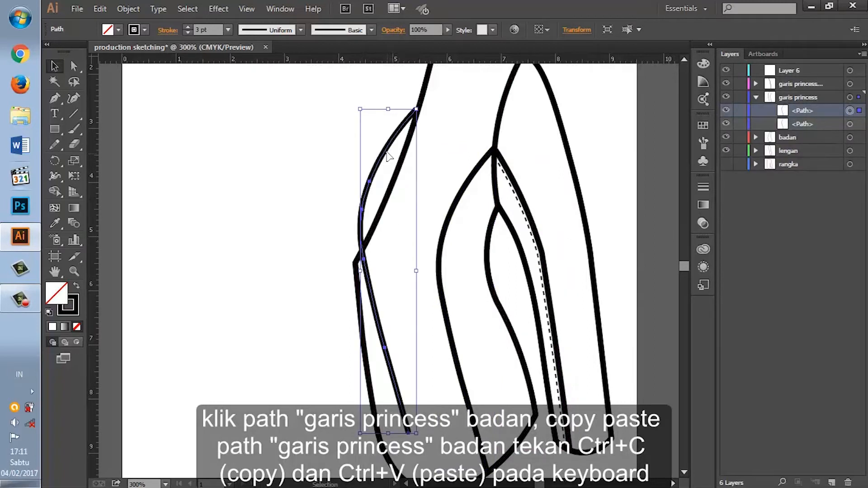
Step: Set the pasted body line's stroke to 0.75 pt and make it dashed with a 2 pt dash
left_click(695, 187)
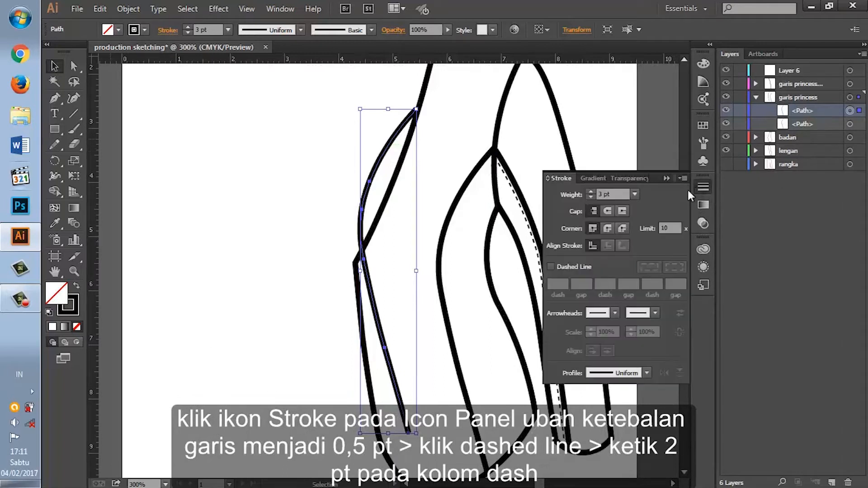
left_click(635, 194)
left_click(651, 216)
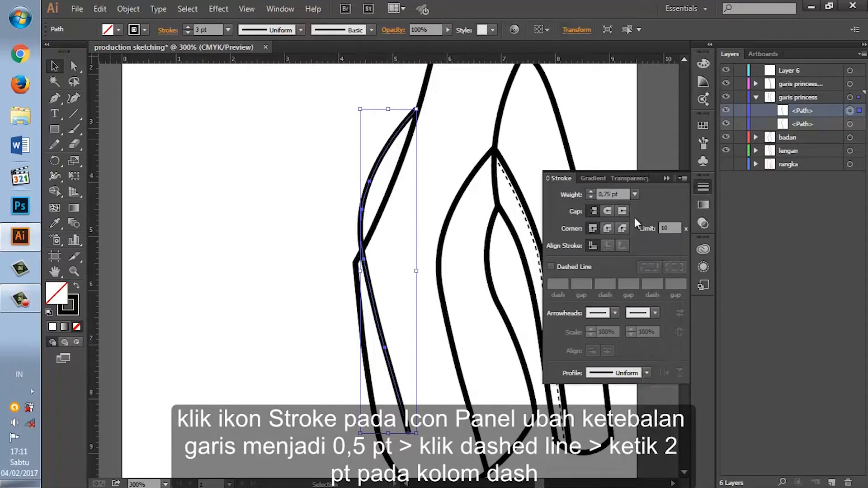
left_click(558, 264)
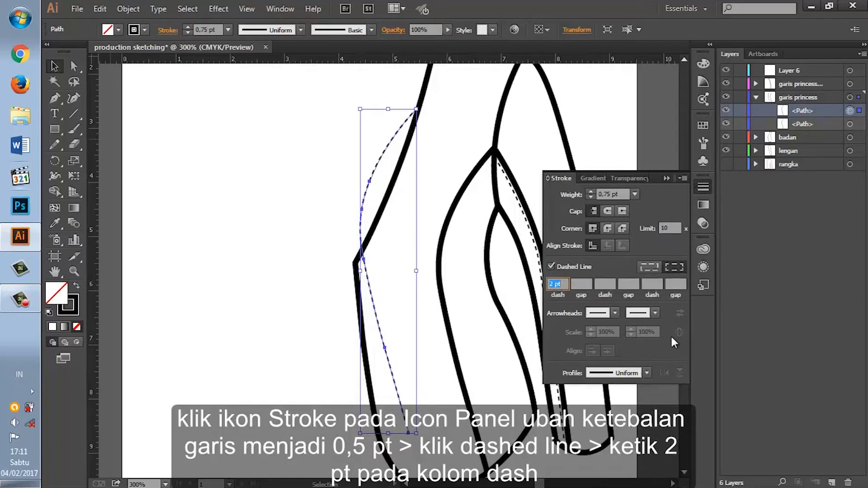
left_click(701, 186)
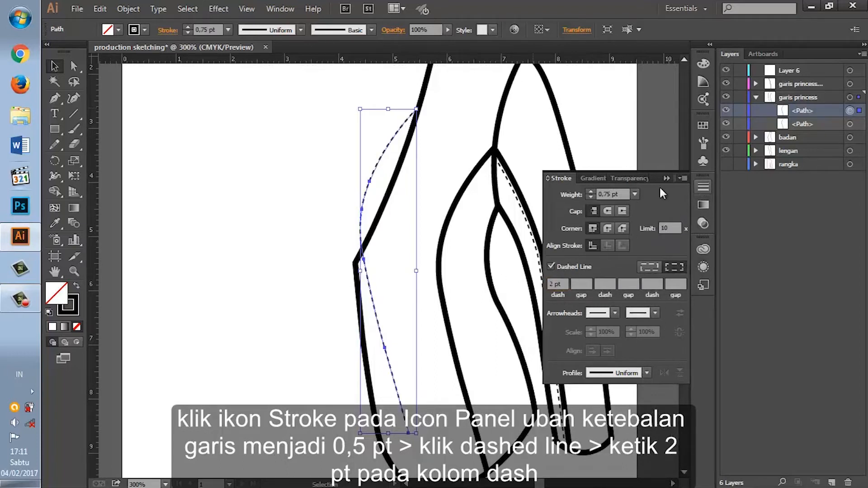
Step: Position the dashed copy along the inner side of the body princess line, nudging it slightly up and toward that line
mouse_move(393, 140)
left_mouse_down()
mouse_move(422, 171)
mouse_move(492, 206)
mouse_move(474, 191)
left_mouse_up()
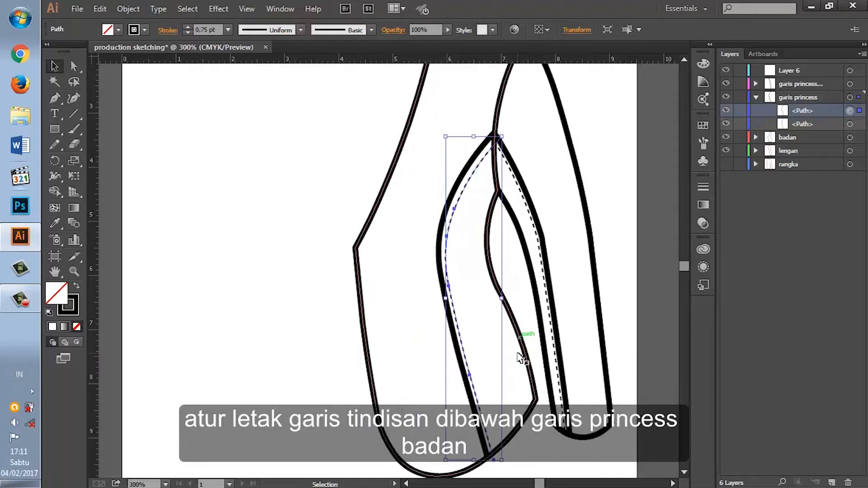
scroll(520, 357, "down", 1)
key("Up")
key("Up")
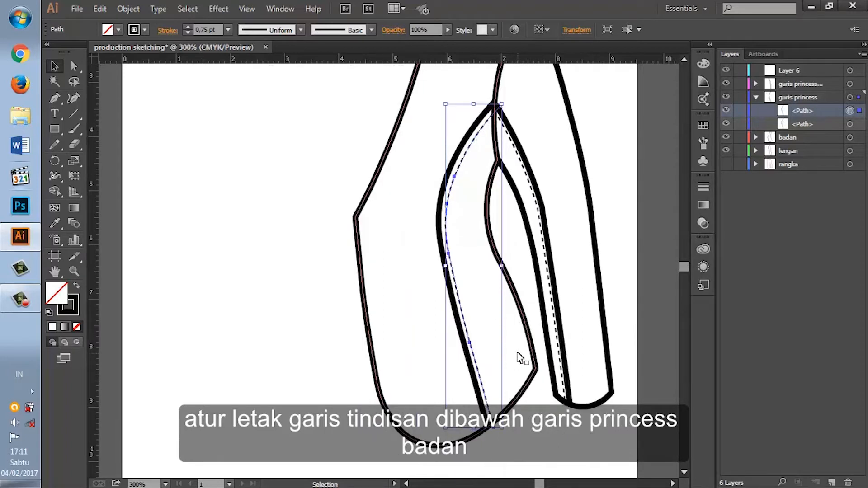
key("Left")
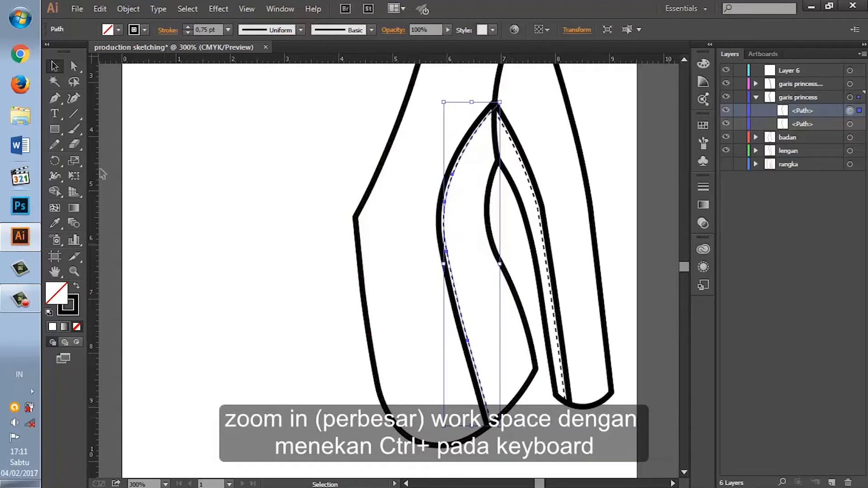
Step: Erase the excess upper end of the dashed body line where it overshoots the meeting point of the princess lines
left_click(73, 99)
key("ctrl+plus")
key("ctrl+plus")
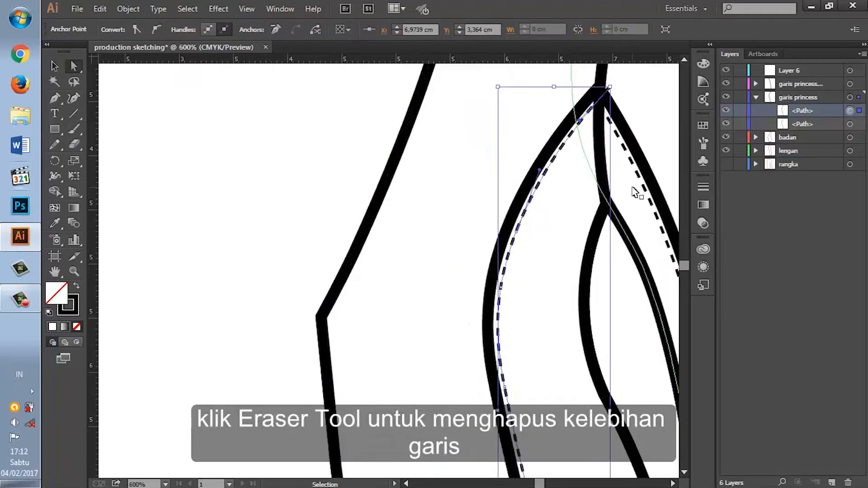
left_click(74, 143)
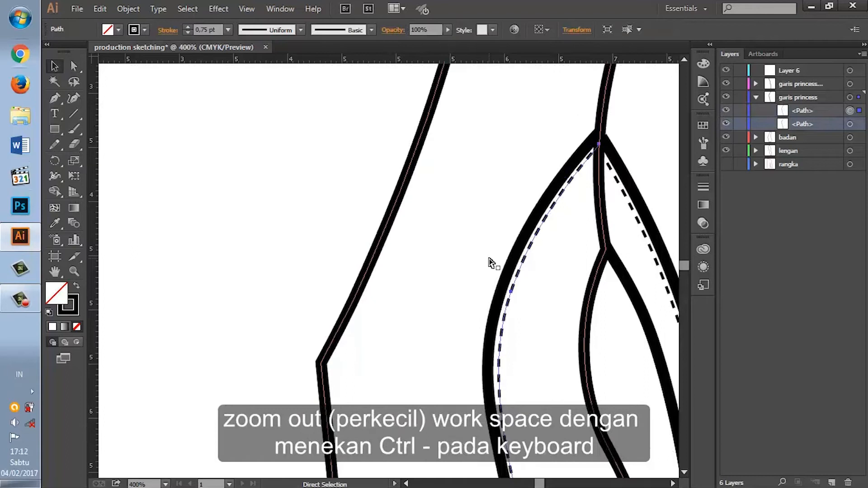
Step: Create a new layer and move "garis princess lengan" directly below it, above "garis princess"
key("ctrl+minus")
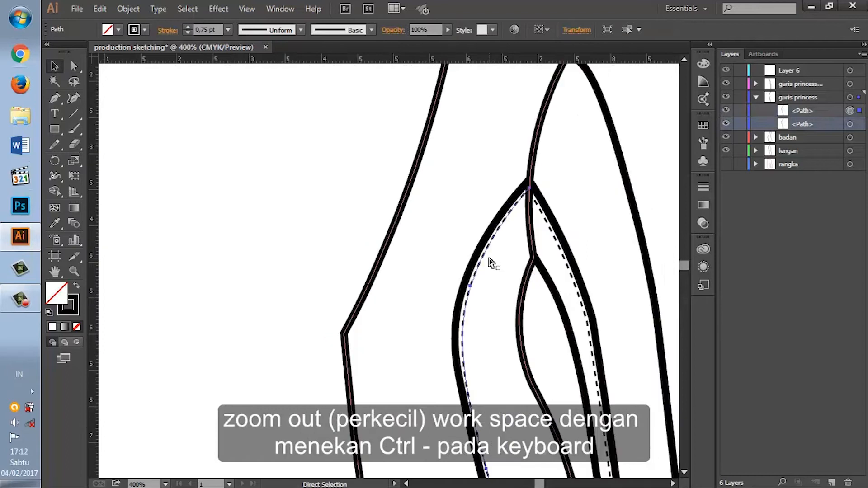
key("ctrl+minus")
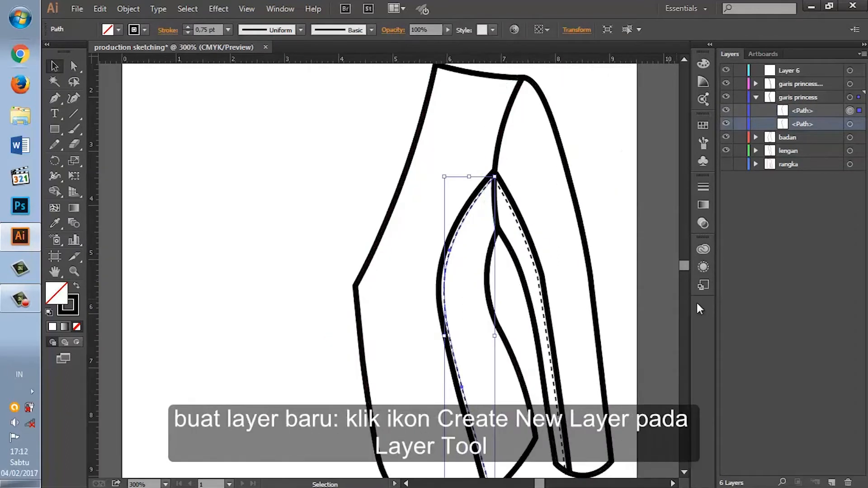
left_click(839, 483)
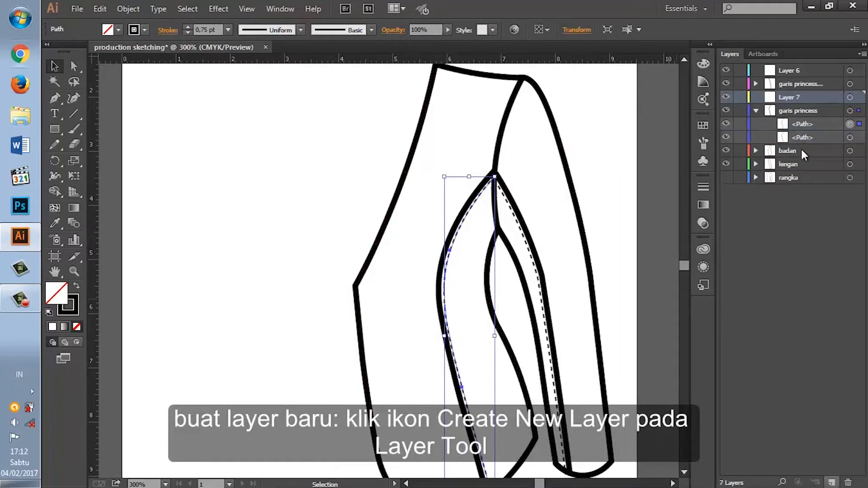
left_click_drag(792, 85, 794, 100)
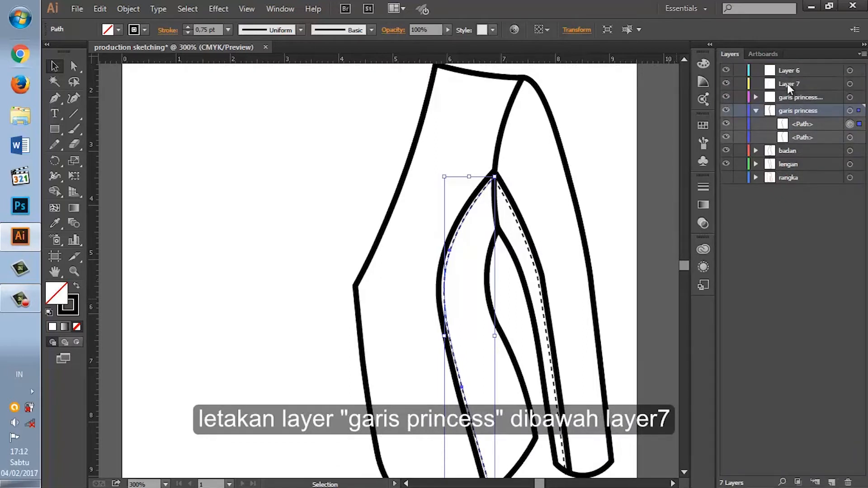
Step: Rename the empty layer "Layer 6" as "saku" and make it the target layer
left_click(788, 82)
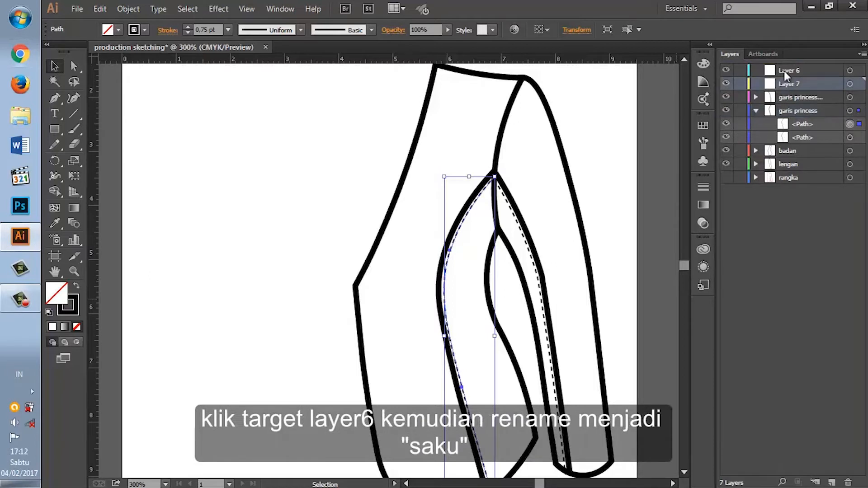
left_click(784, 72)
left_click(850, 71)
double_click(782, 70)
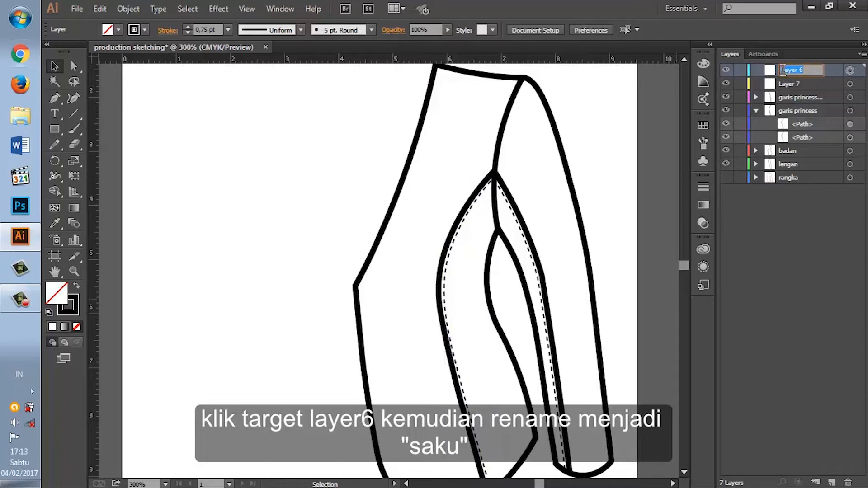
key("Return")
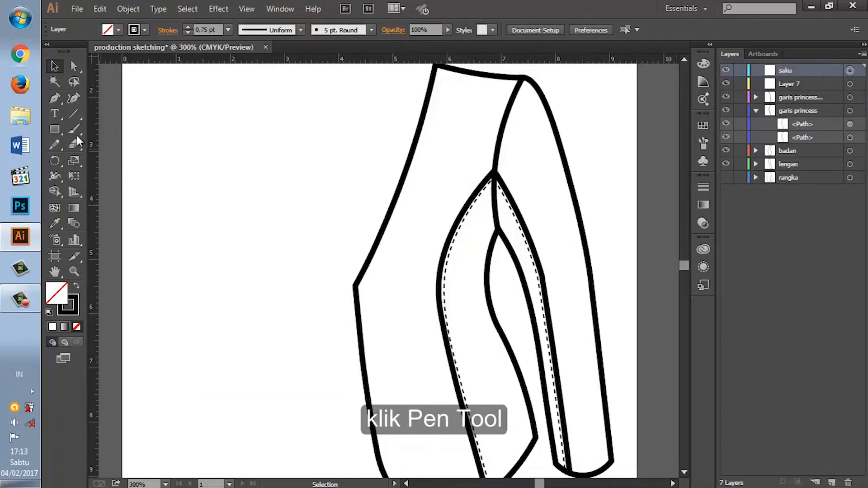
Step: Draw a closed, slanted five-point pocket flap with the Pen tool and a 3 pt stroke, across the body princess line to the side seam
left_click(54, 98)
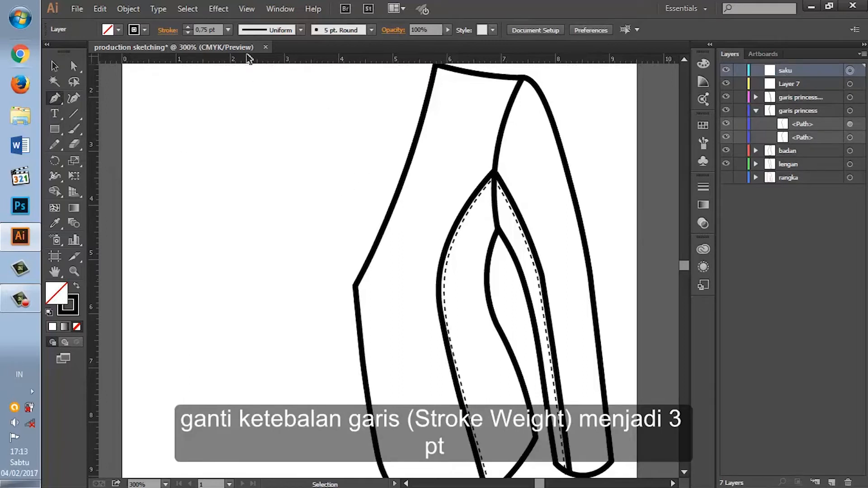
left_click(228, 31)
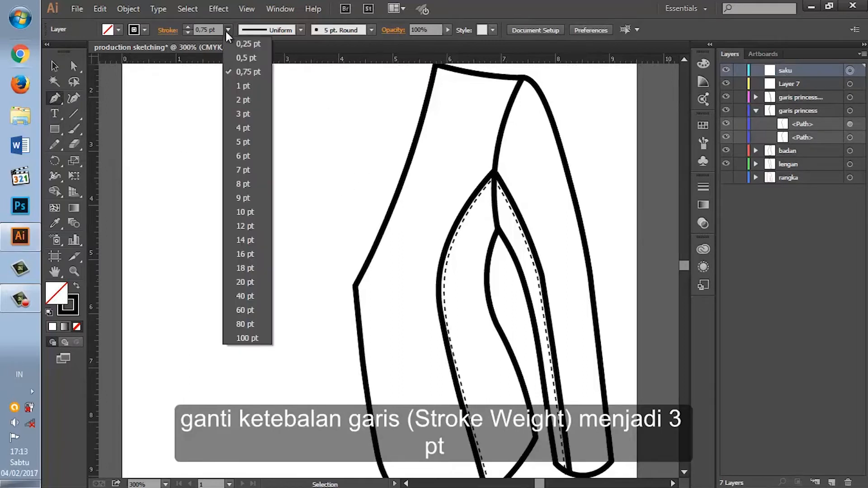
left_click(249, 111)
left_click(491, 310)
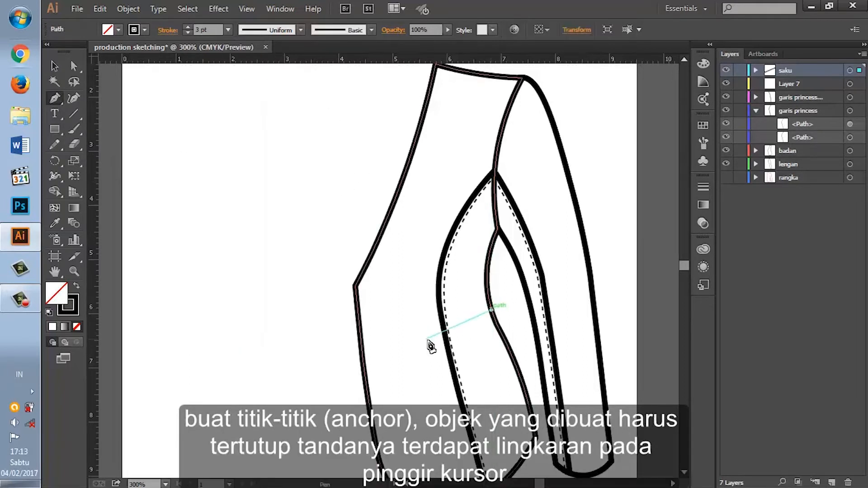
left_click(430, 335)
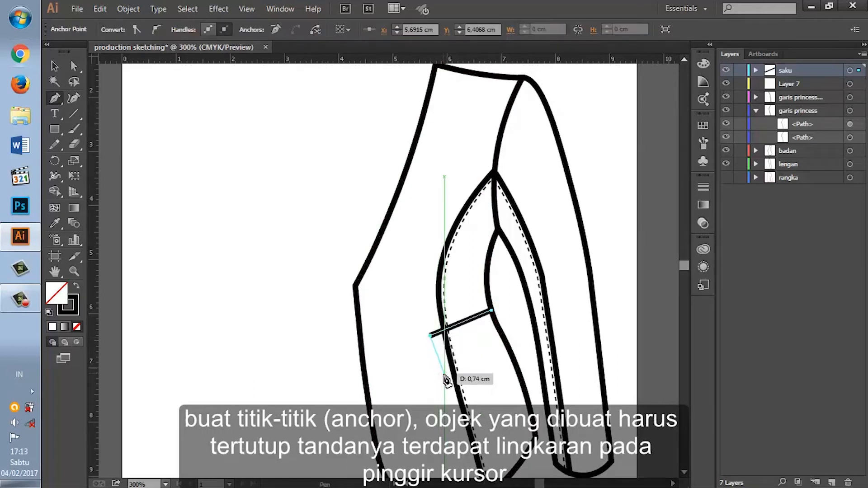
left_click(438, 368)
left_click(505, 334)
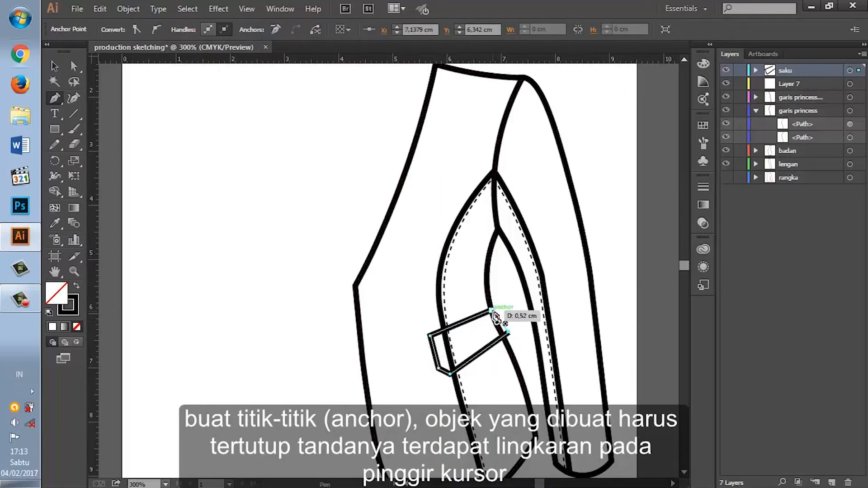
left_click(492, 312)
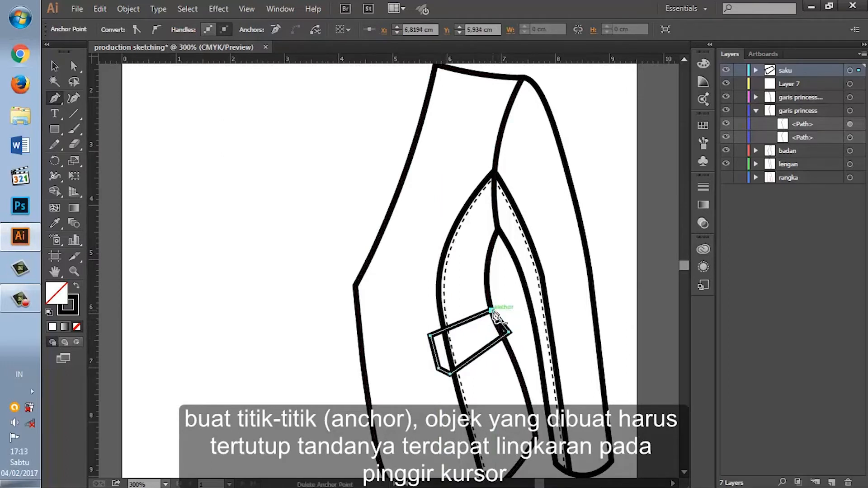
Step: Fill the pocket flap with white so it covers the lines behind it
key("ctrl+plus")
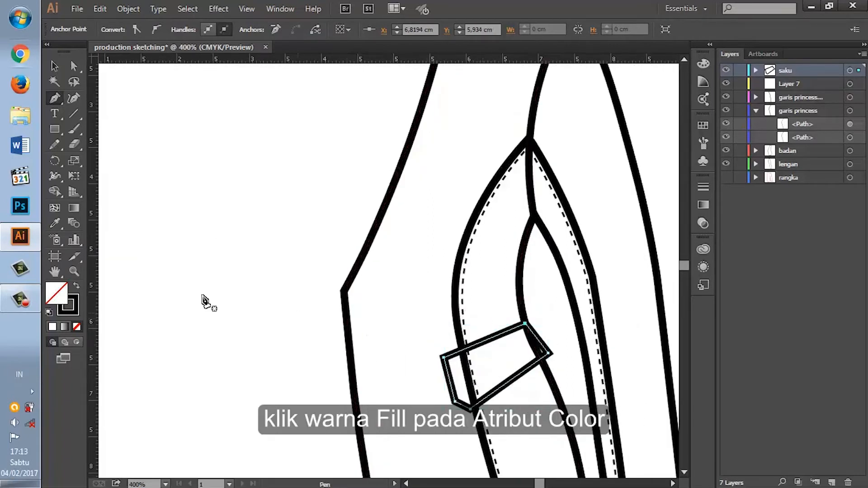
left_click(53, 328)
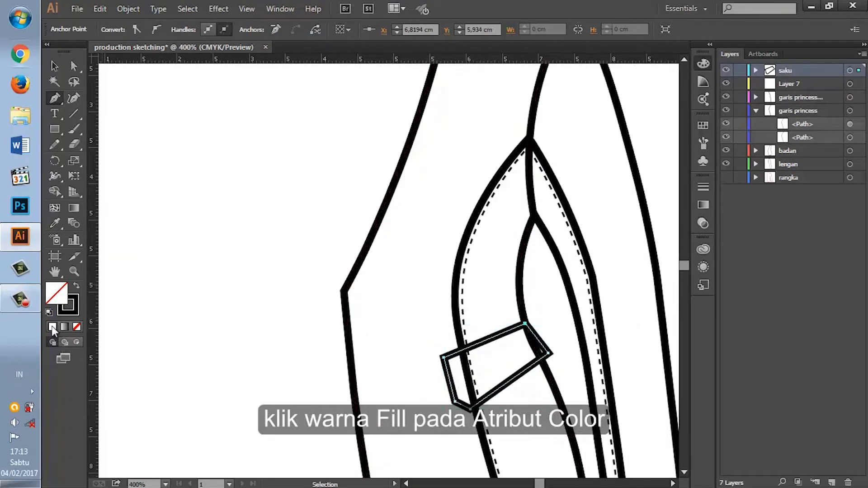
scroll(547, 310, "down", 2)
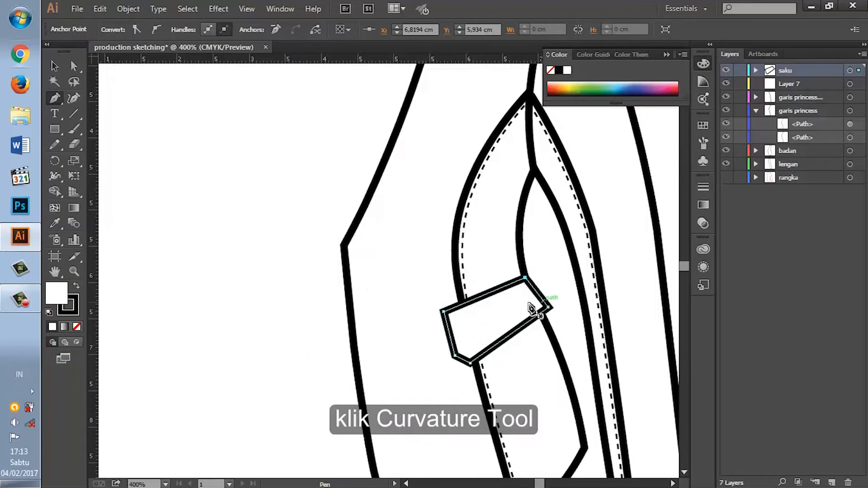
Step: Round the flap's lower front corner and curve its side-seam edge slightly inward with the Curvature tool
left_click(74, 96)
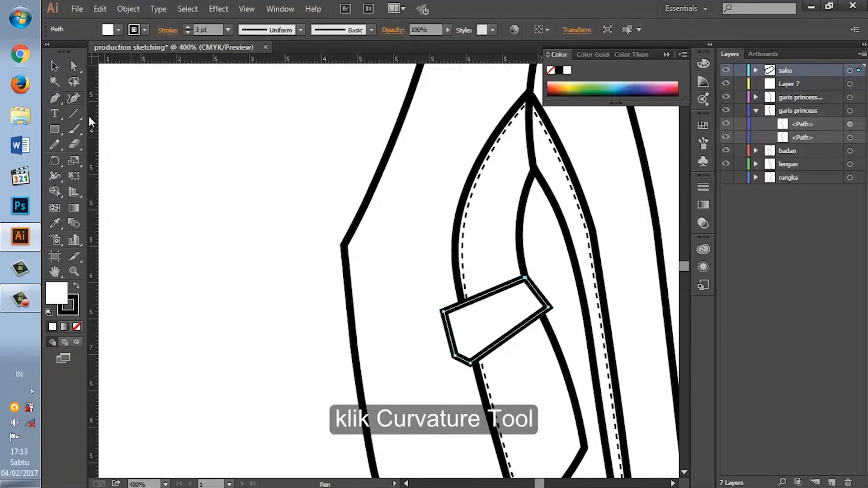
left_click(461, 363)
mouse_move(470, 364)
left_mouse_down()
mouse_move(454, 351)
mouse_move(473, 356)
left_mouse_up()
left_click_drag(548, 308, 545, 309)
left_click(533, 295)
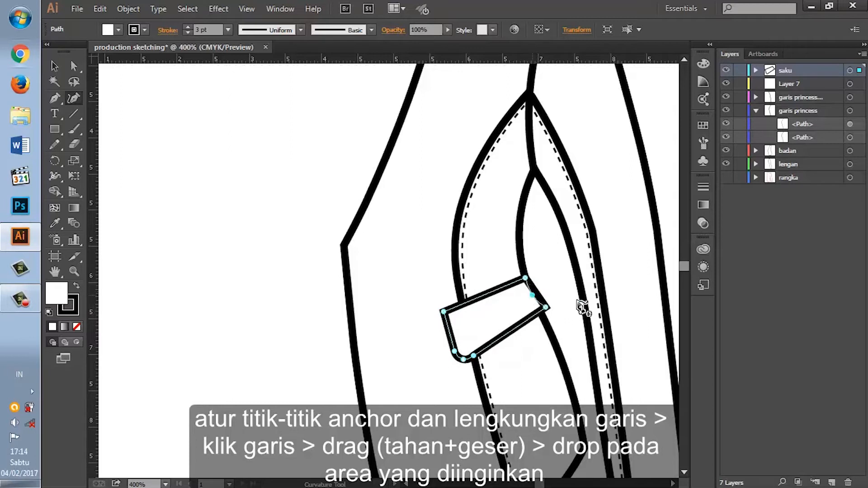
left_click_drag(533, 294, 533, 294)
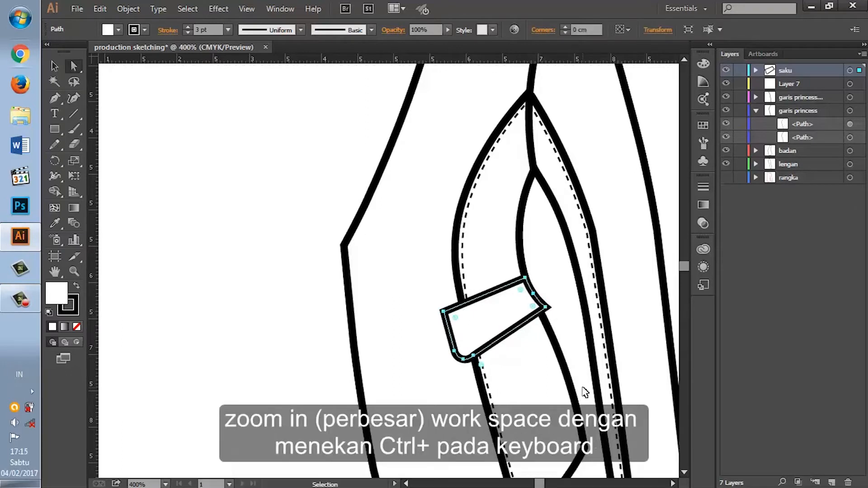
Step: Duplicate the pocket flap within the "saku" layer and remove the fill from the copy
key("ctrl+plus")
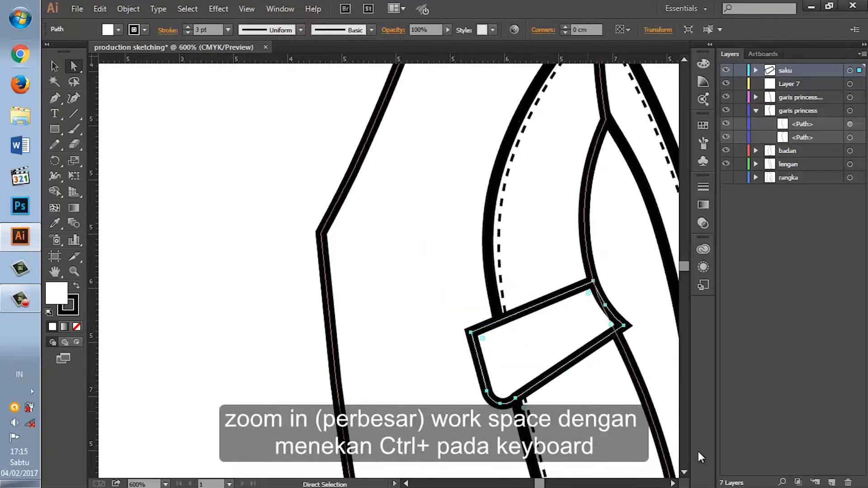
left_click(672, 483)
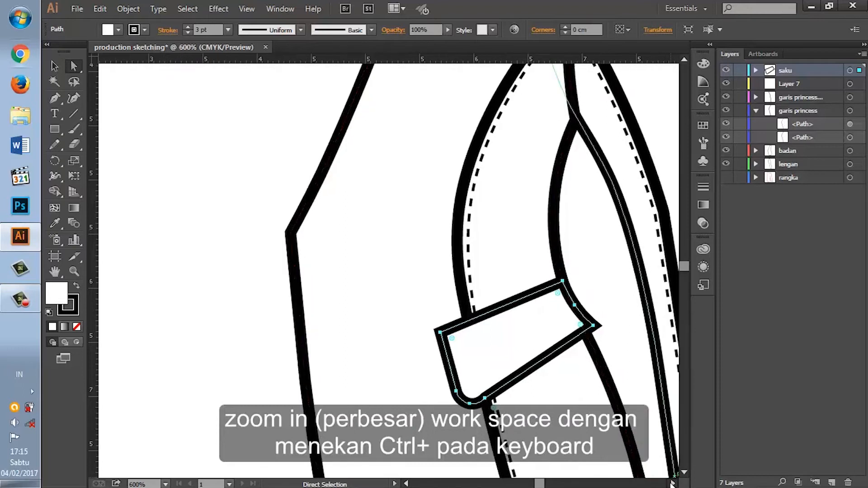
left_click(673, 483)
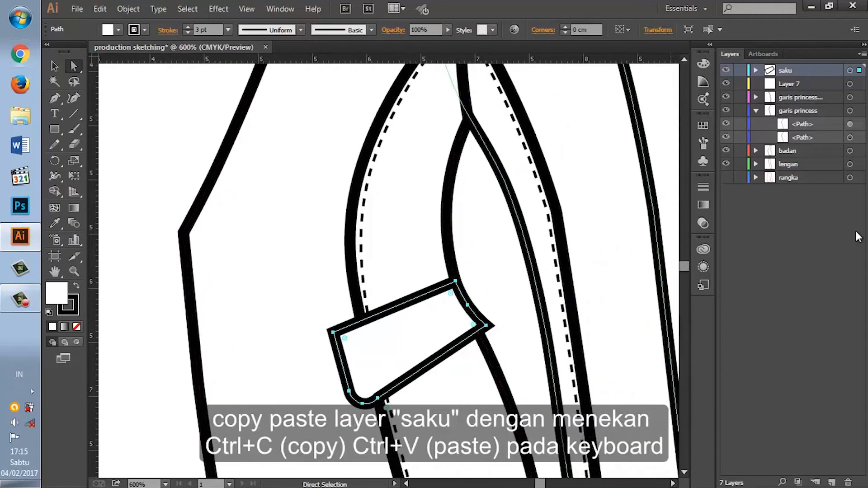
left_click(850, 72)
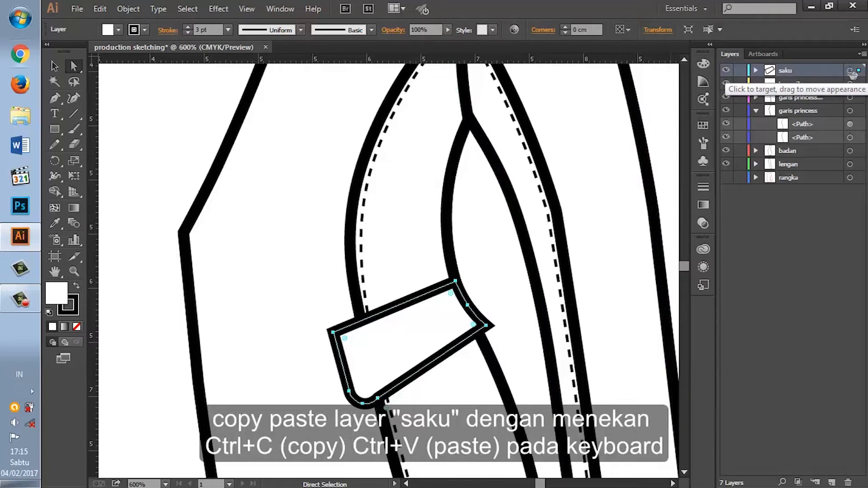
key("ctrl+c")
key("ctrl+v")
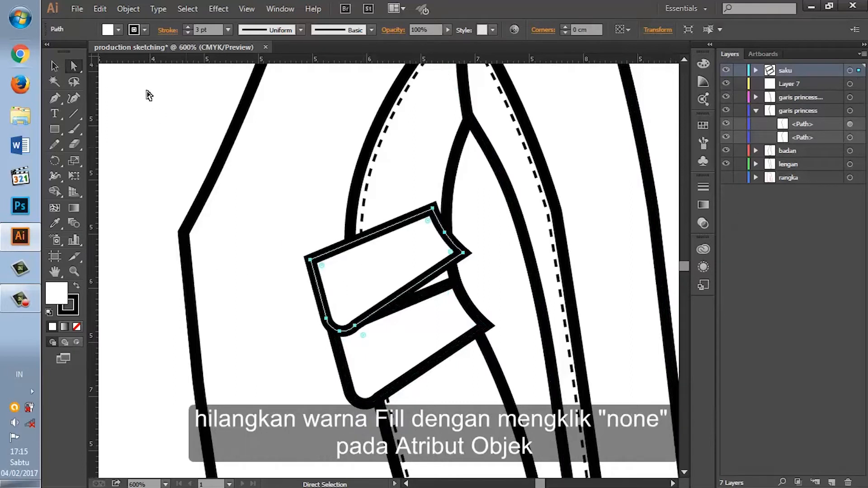
left_click(55, 68)
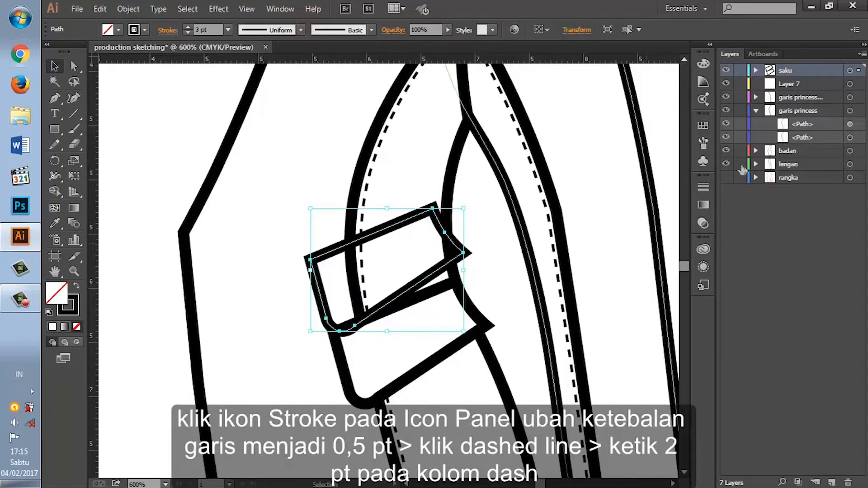
Step: Make the flap copy's stroke dashed with a 2 pt dash and a weight of 0.75 pt
left_click(703, 186)
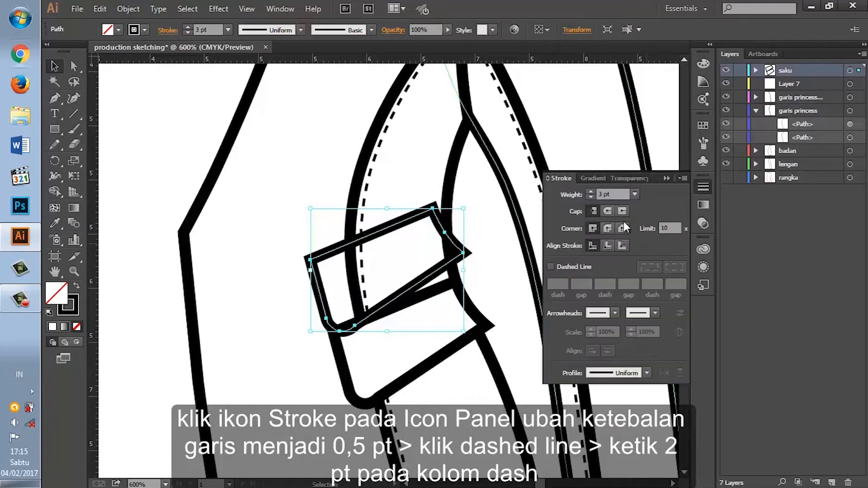
left_click(551, 267)
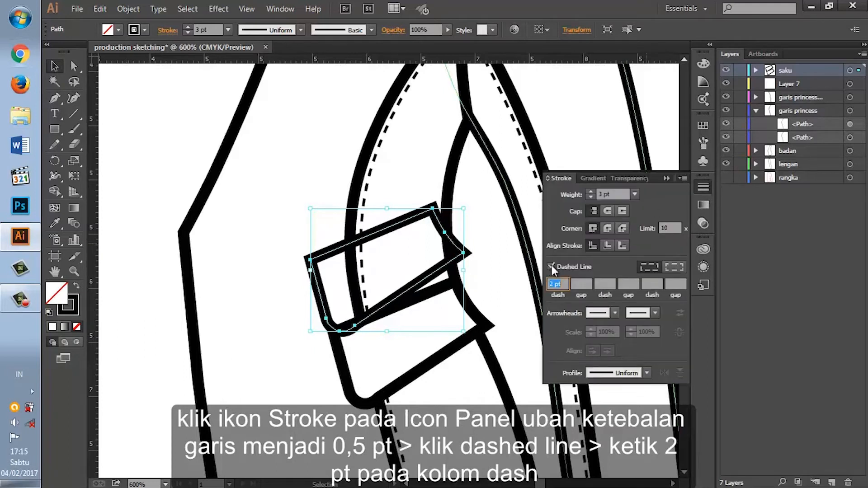
left_click(633, 194)
left_click(644, 217)
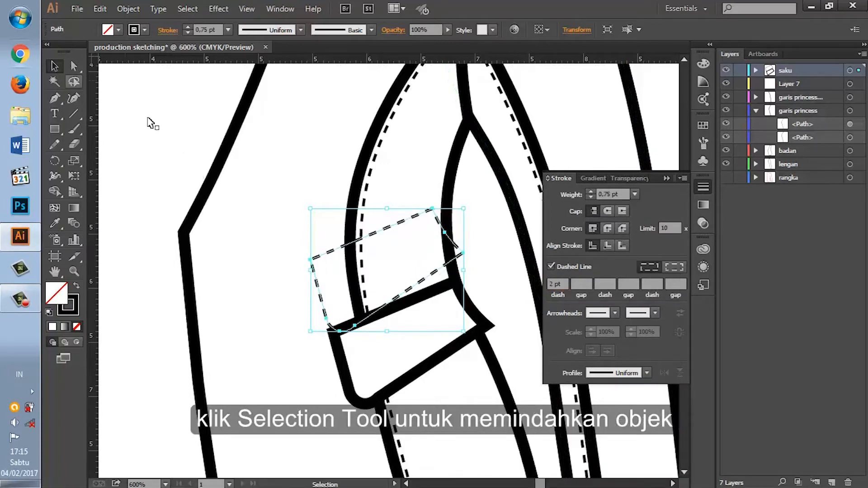
Step: Move the dashed copy onto the pocket flap, scale it down slightly in proportion and nudge it toward the side seam
left_click(333, 251)
left_click_drag(409, 295, 434, 362)
left_click_drag(486, 400, 473, 388)
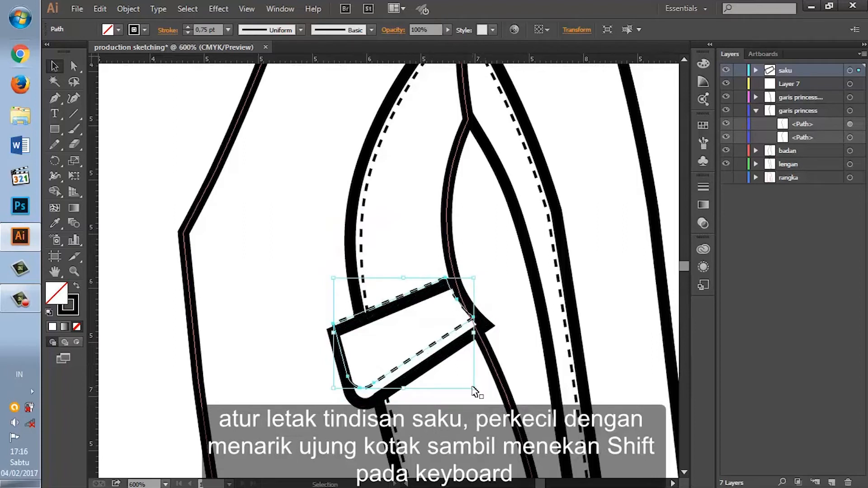
key("Down")
key("Down")
key("Down")
key("Right")
key("Up")
key("Right")
key("Up")
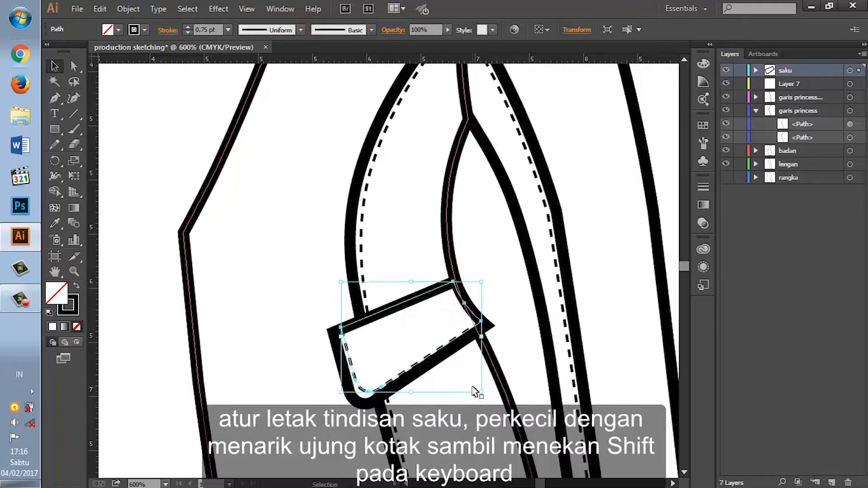
key("Left")
key("Right")
key("Up")
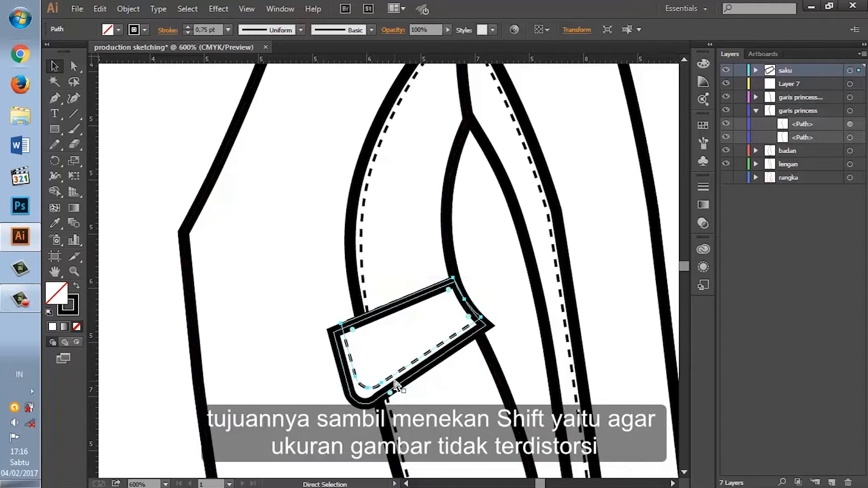
Step: Shrink the dashed copy further from its upper side-seam corner so it fits inside the flap outline
key("ctrl+plus")
scroll(397, 385, "down", 3)
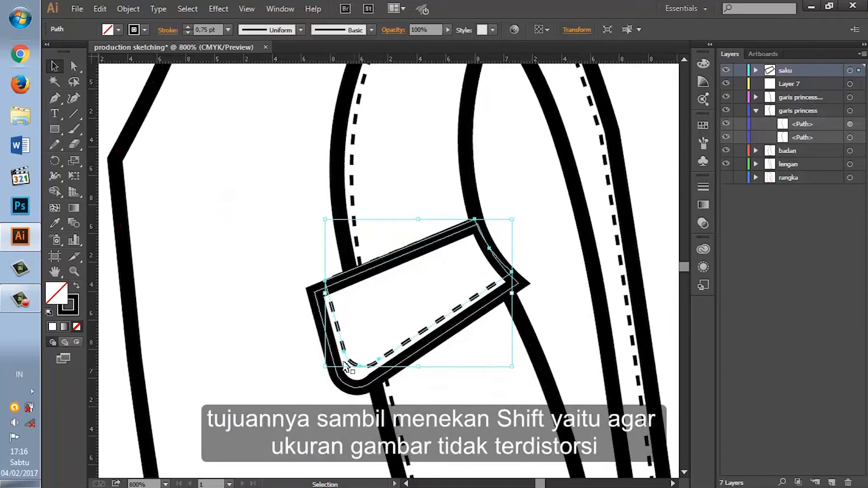
left_click(73, 99)
key("v")
left_click_drag(514, 218, 504, 233)
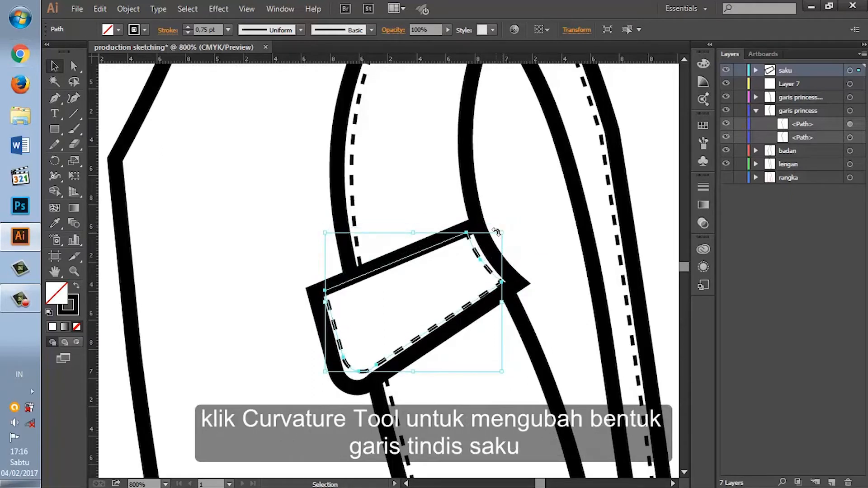
Step: Adjust the dashed line's rounded lower corner and side-seam corner with the Curvature tool to follow the flap outline
left_click(74, 99)
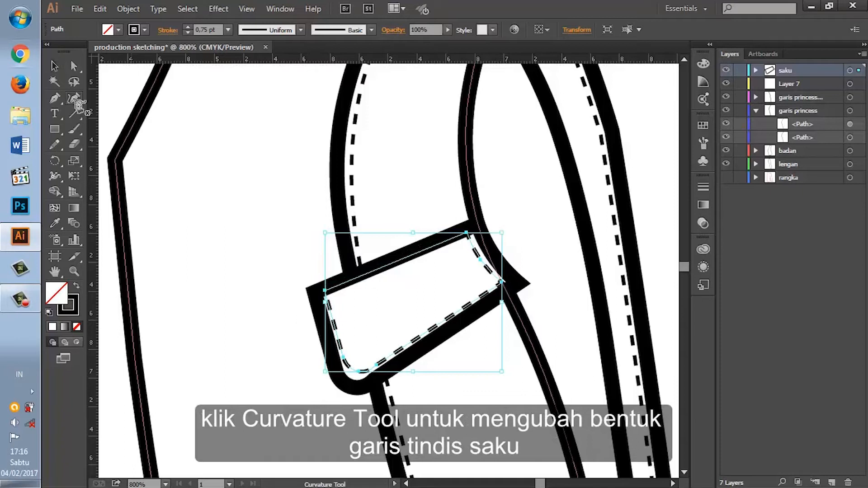
mouse_move(358, 372)
left_mouse_down()
mouse_move(344, 355)
mouse_move(354, 375)
left_mouse_up()
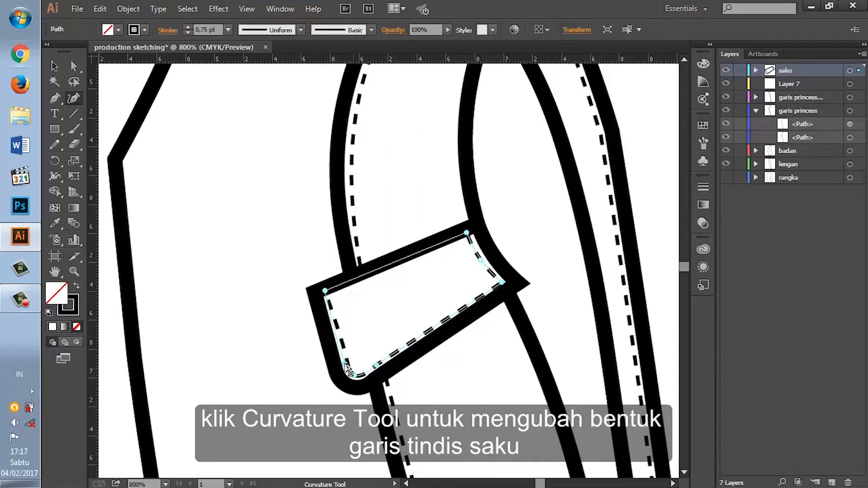
left_click_drag(345, 364, 353, 374)
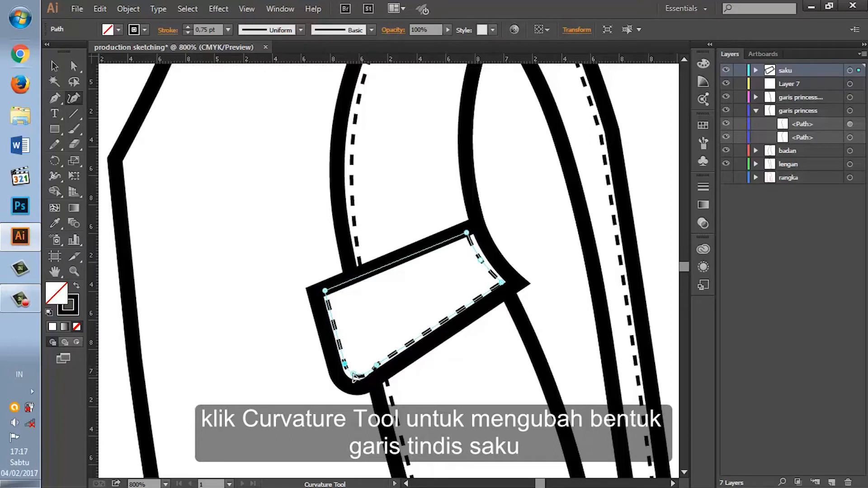
left_click(377, 365)
left_click_drag(503, 284, 497, 282)
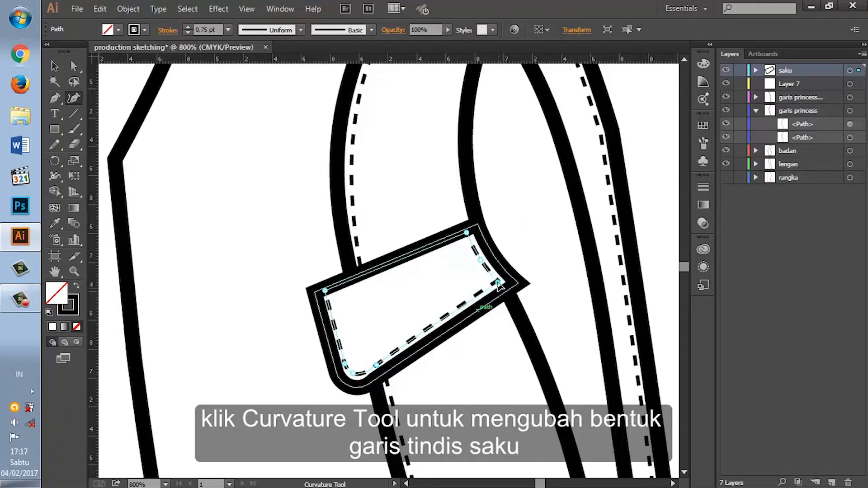
key("v")
key("ctrl+minus")
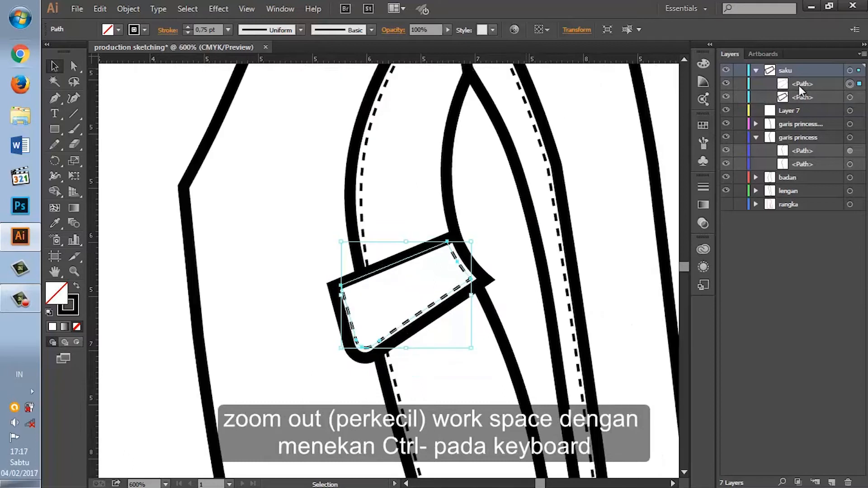
key("ctrl+minus")
key("ctrl+minus")
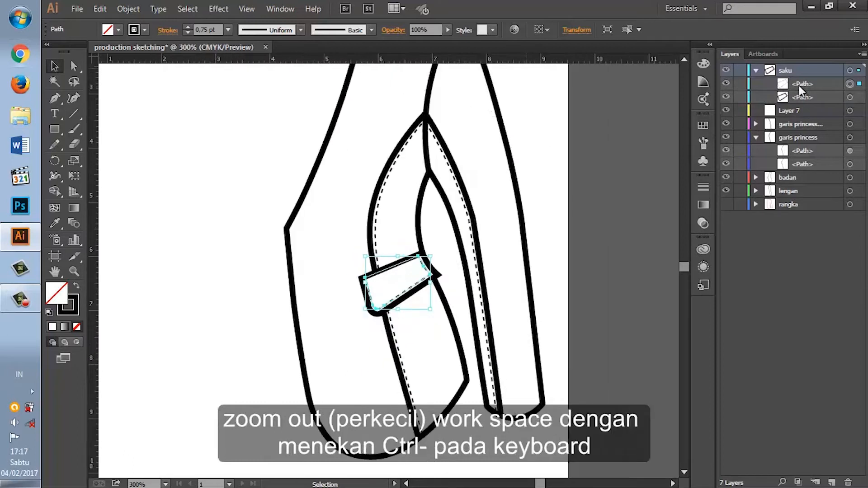
Step: Collapse the saku layer and rename Layer 7 to kelepak
scroll(568, 287, "up", 3)
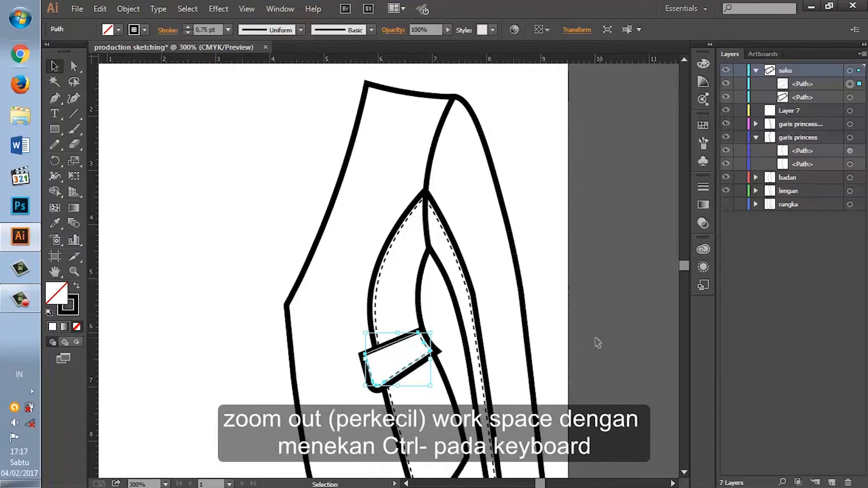
scroll(596, 343, "down", 1)
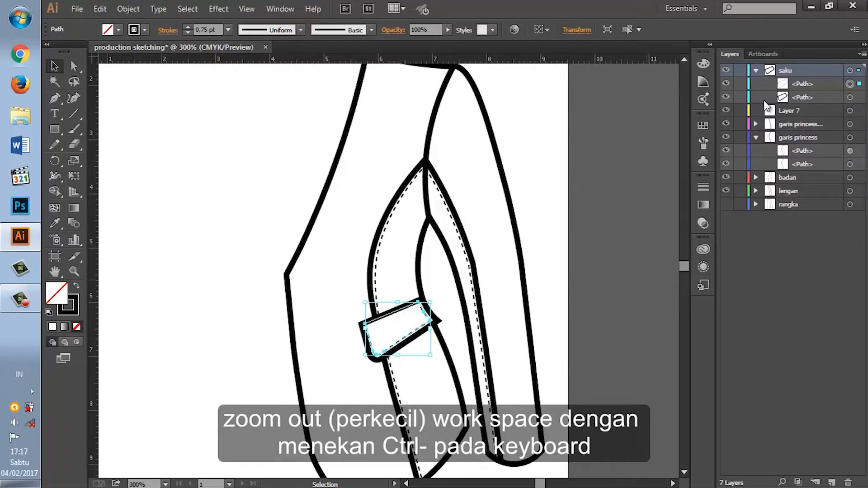
left_click(755, 70)
left_click(795, 83)
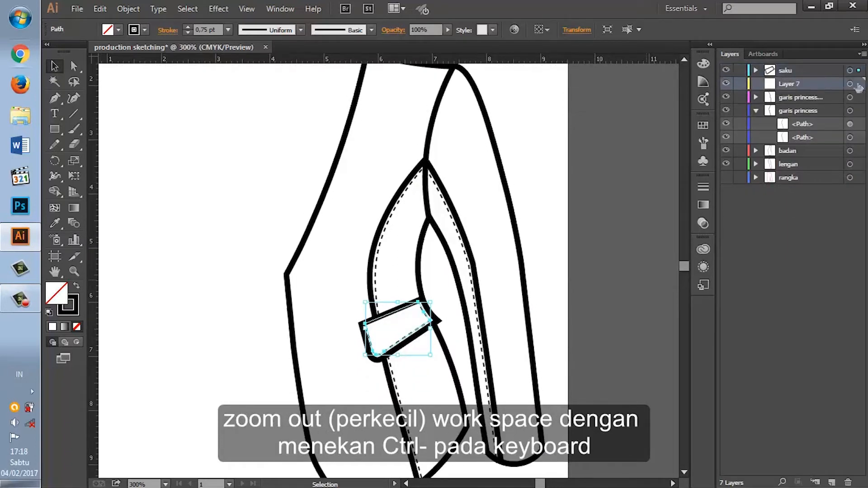
left_click(850, 84)
double_click(791, 82)
type("kerah")
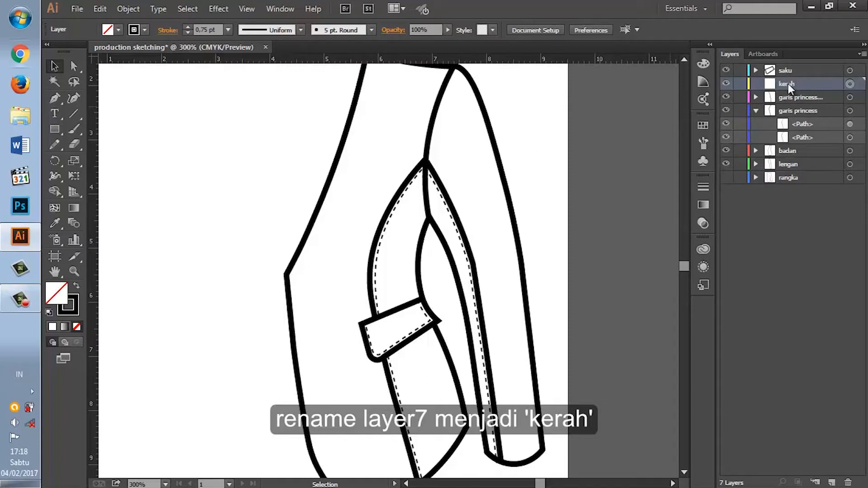
double_click(788, 83)
Step: Draw a closed four-point lapel outline on the kelepak layer with the Pen tool and a 3 pt stroke, starting from the front edge's corner
left_click(55, 99)
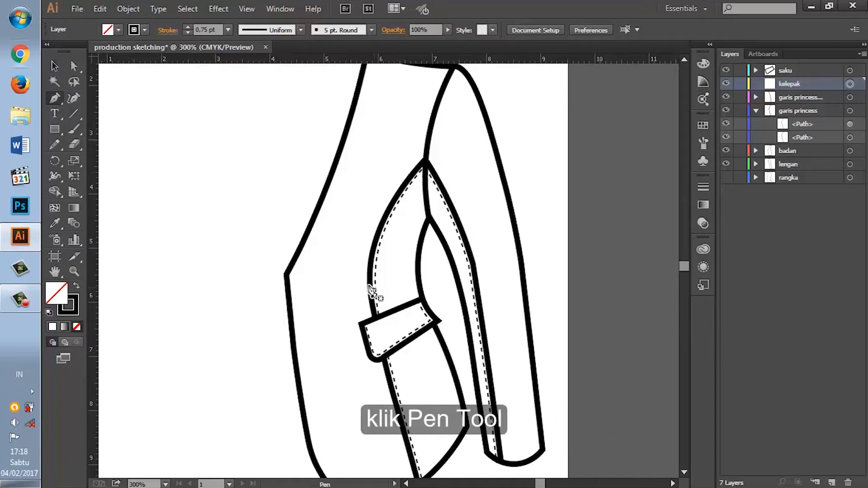
left_click(286, 273)
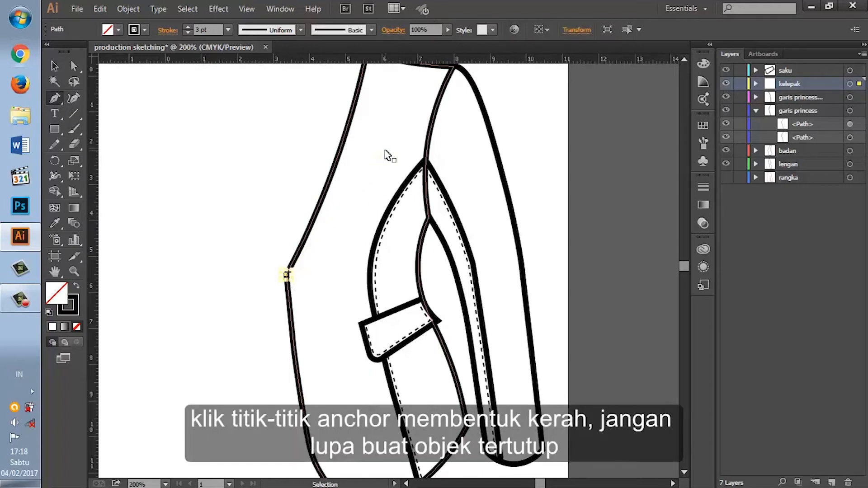
key("ctrl+minus")
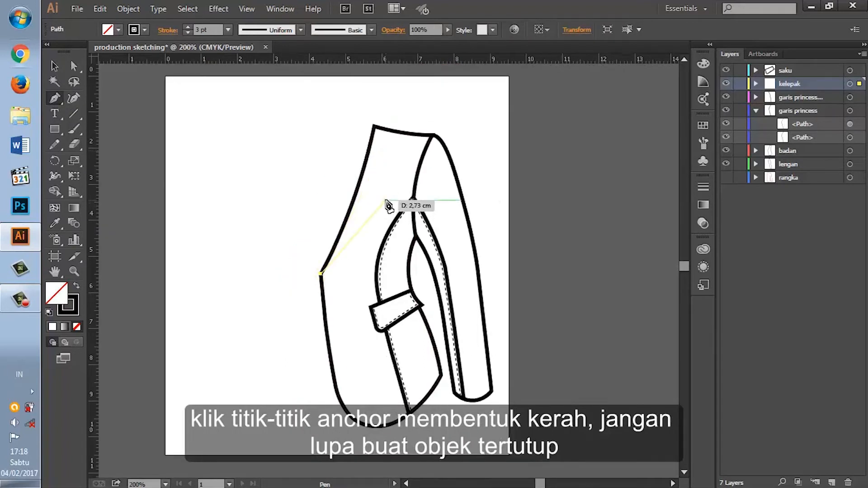
left_click(404, 182)
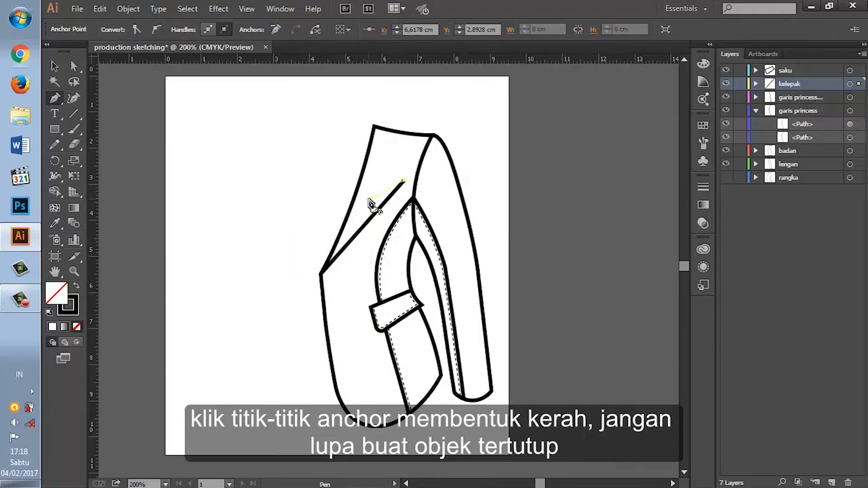
left_click(364, 195)
left_click(357, 187)
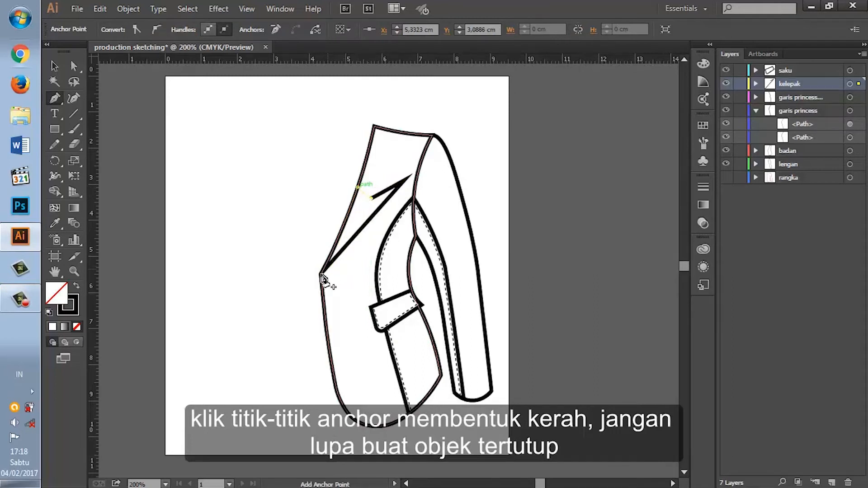
left_click(321, 274)
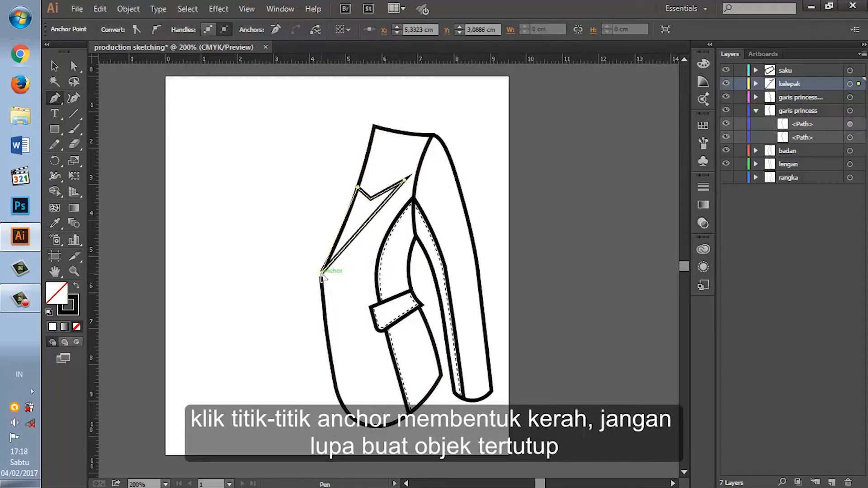
left_click(321, 274)
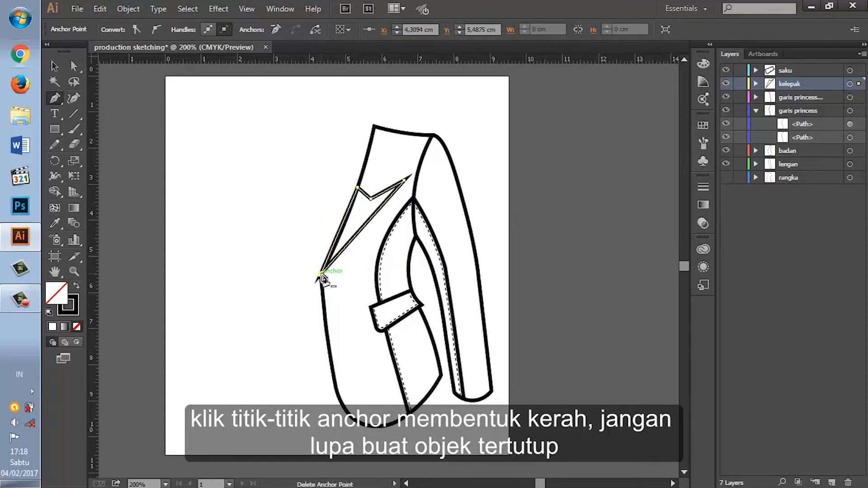
Step: Apply a solid color fill to the lapel shape
left_click(53, 327)
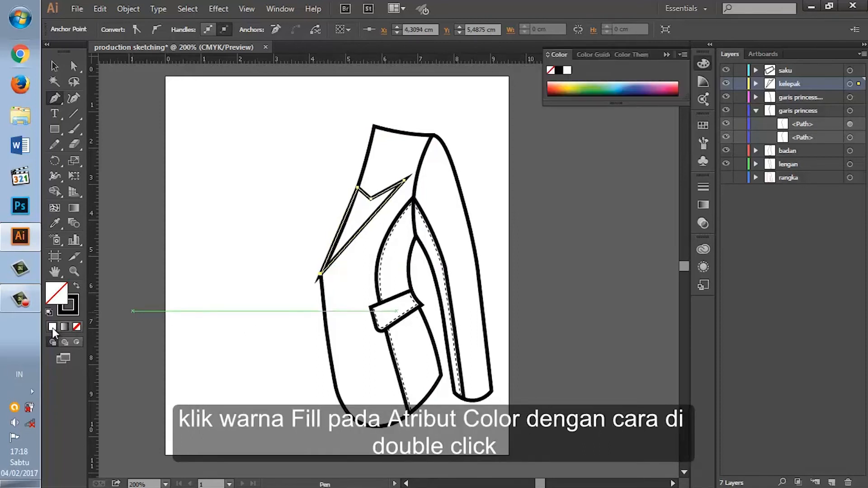
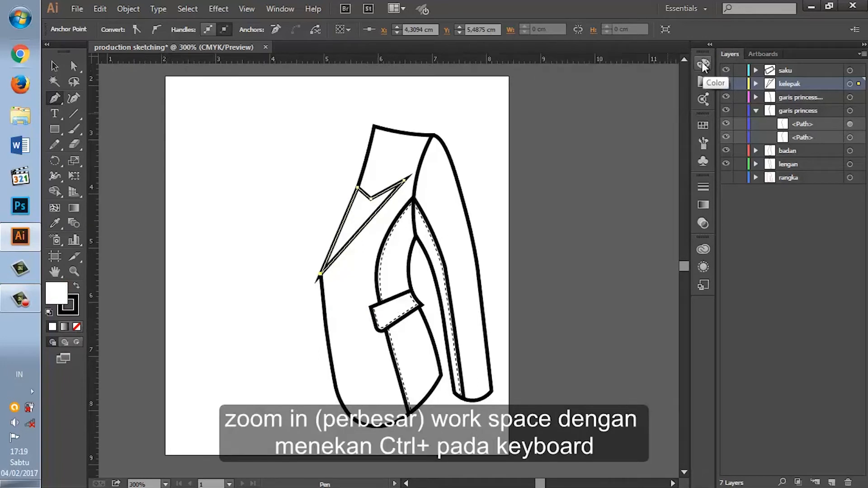
Step: Reshape the top of the lapel with the Curvature tool by moving the notch, upper front corner and outer point anchors
key("ctrl+plus")
key("ctrl+plus")
scroll(357, 194, "up", 3)
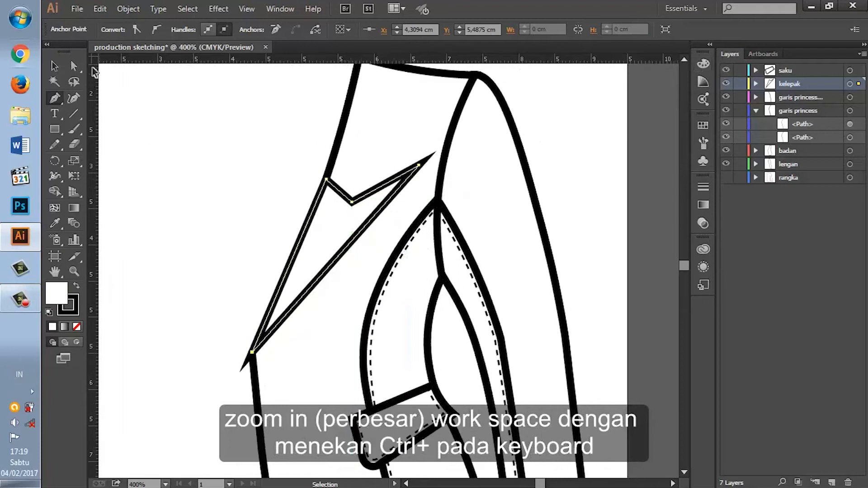
left_click(80, 99)
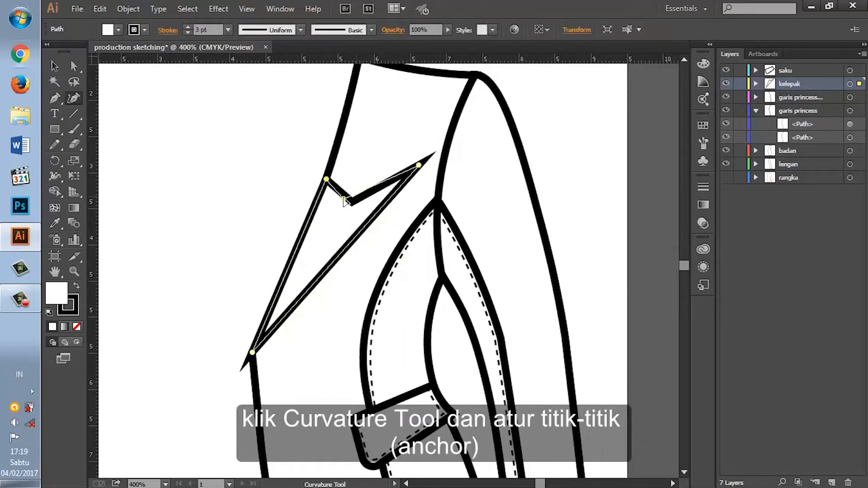
mouse_move(340, 202)
left_mouse_down()
mouse_move(331, 161)
mouse_move(341, 194)
left_mouse_up()
left_click_drag(419, 165, 406, 156)
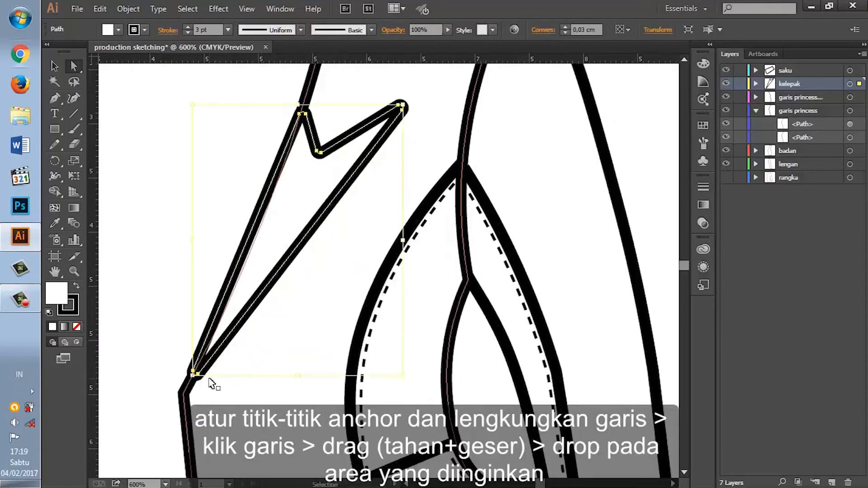
key("ctrl+z")
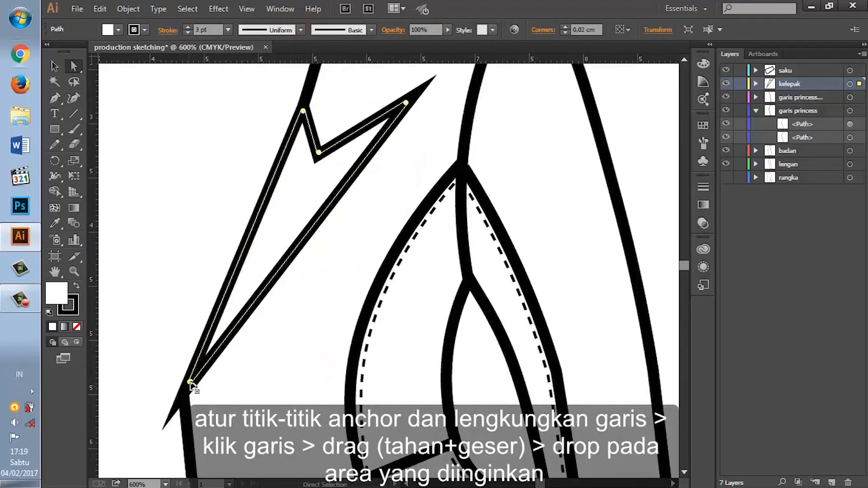
left_click_drag(185, 397, 199, 372)
key("ctrl+z")
key("ctrl+z")
key("ctrl+z")
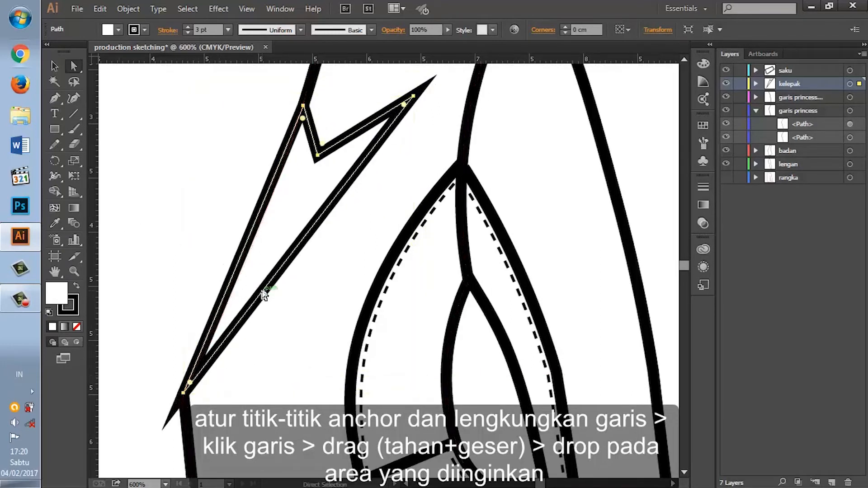
Step: Add a curve point on each long lapel edge with the Curvature tool, bend them slightly and pull the outer point inward
left_click(74, 98)
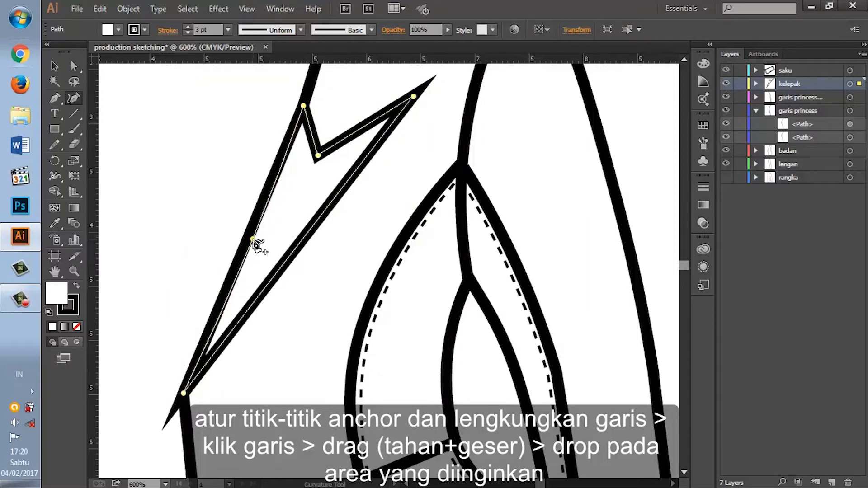
left_click(252, 239)
left_click(324, 223)
left_click_drag(325, 222, 293, 261)
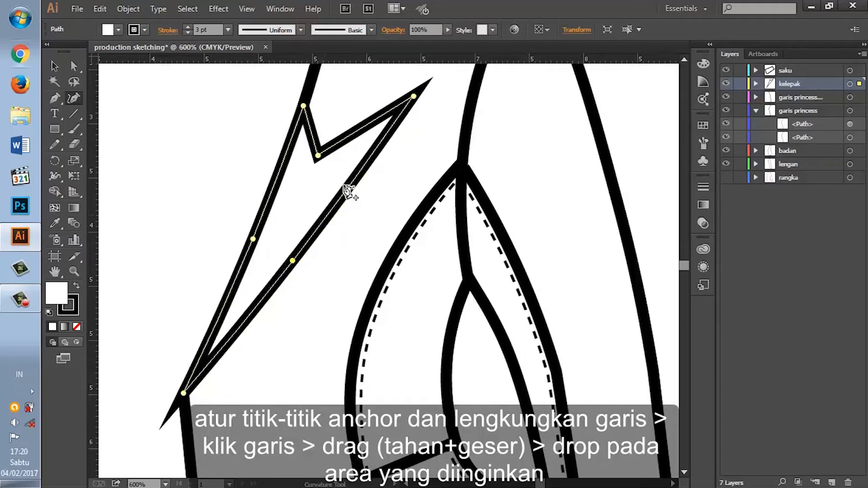
left_click_drag(413, 96, 402, 103)
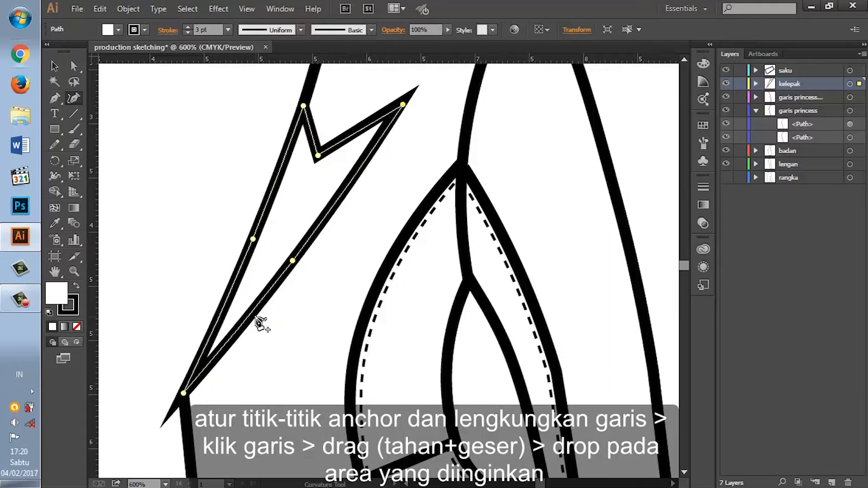
Step: Adjust the lapel's lower tip anchor so it fits the corner of the body's front edge
scroll(254, 324, "down", 5)
scroll(250, 320, "down", 2)
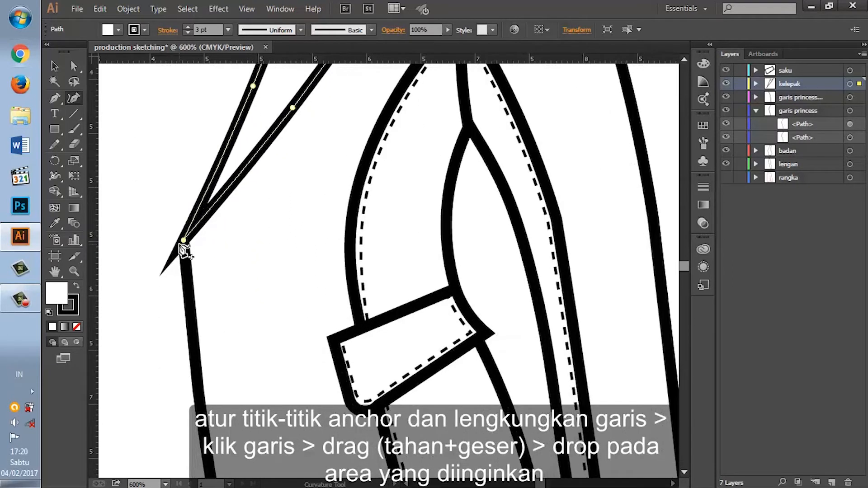
left_click_drag(183, 241, 184, 238)
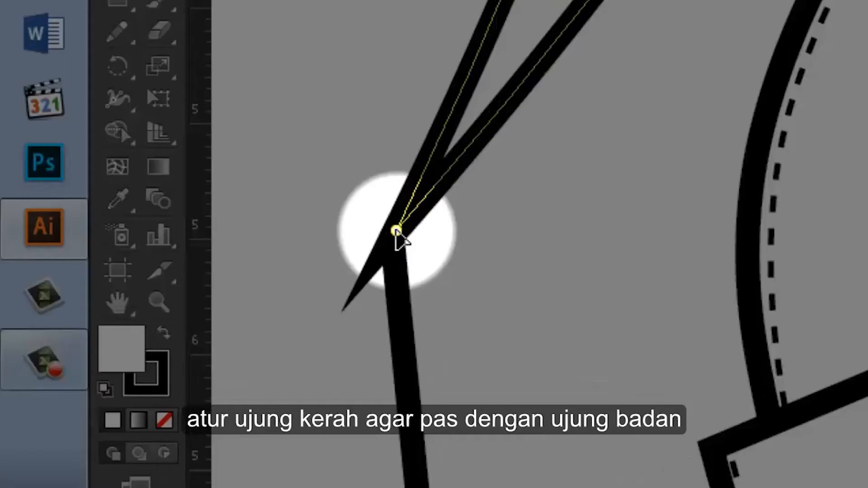
left_click_drag(395, 231, 398, 228)
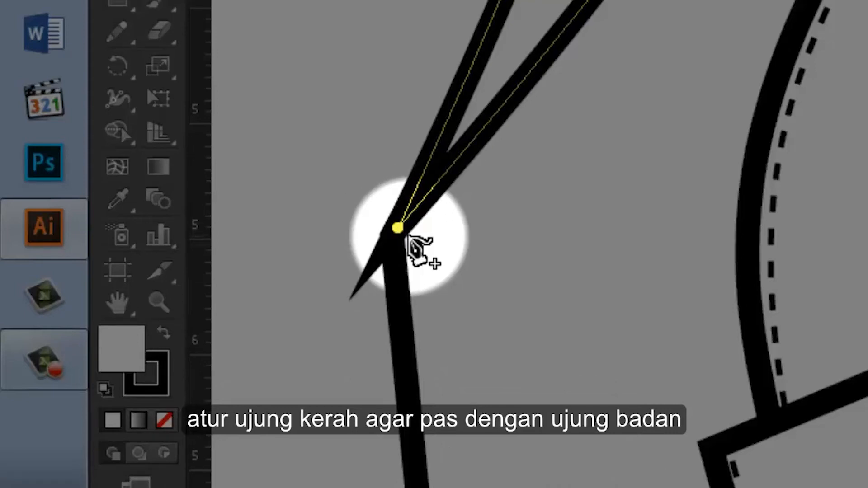
key("a")
key("ctrl+z")
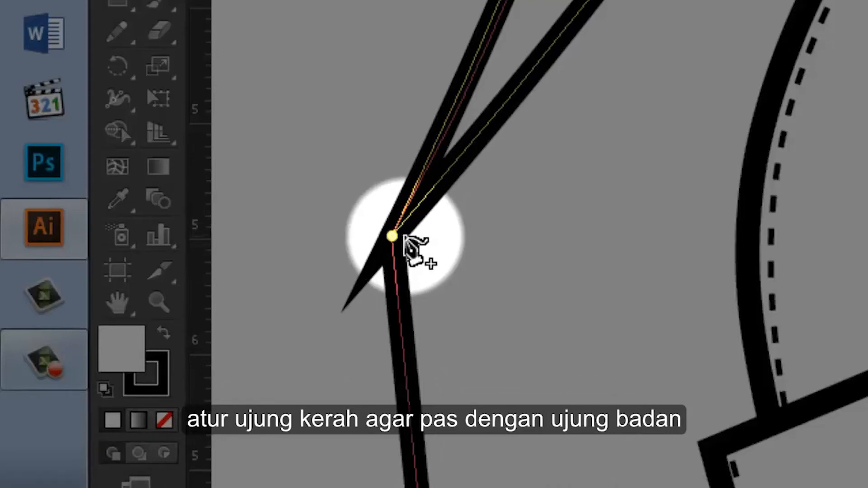
left_click_drag(392, 236, 424, 186)
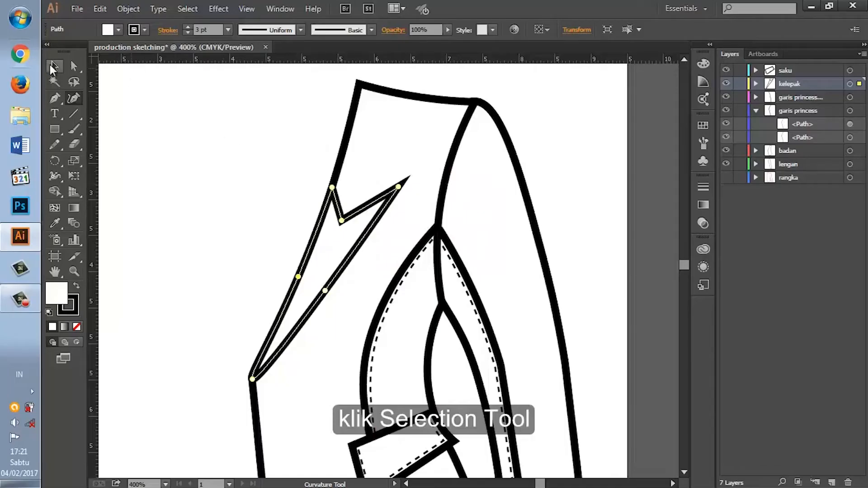
Step: Smooth the lapel's lower tip with the Direct Selection tool by adjusting its anchor and handles against the front edge
left_click(52, 67)
left_click(171, 155)
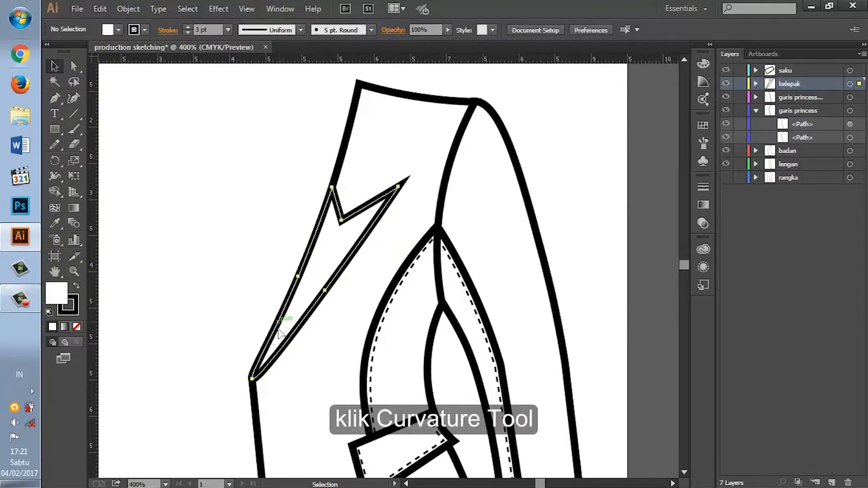
left_click(254, 379)
left_click(74, 97)
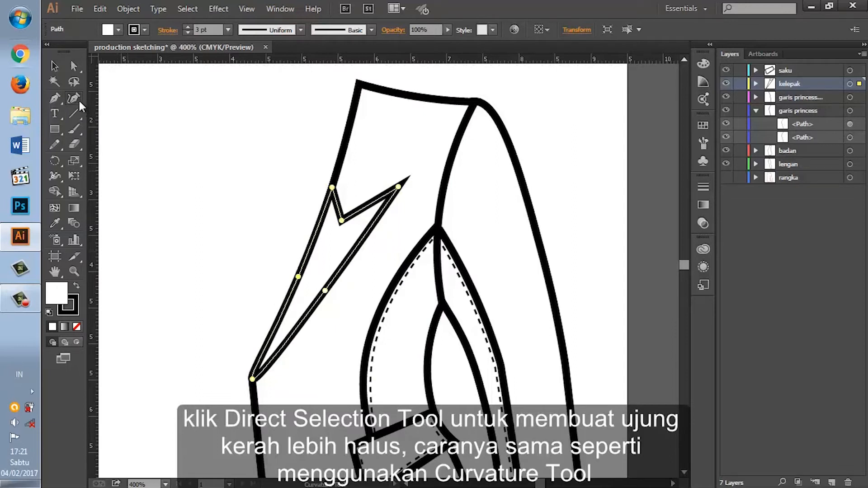
left_click(73, 66)
left_click(252, 378)
left_click_drag(249, 377, 254, 372)
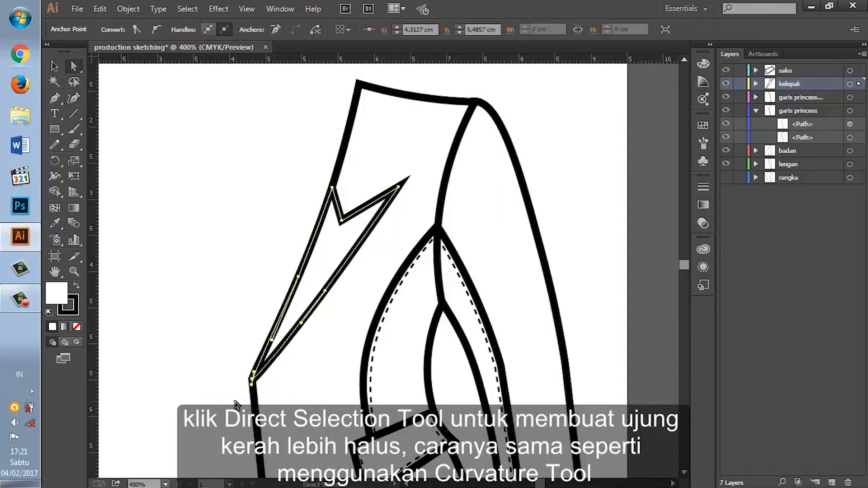
key("ctrl+plus")
scroll(215, 438, "down", 1)
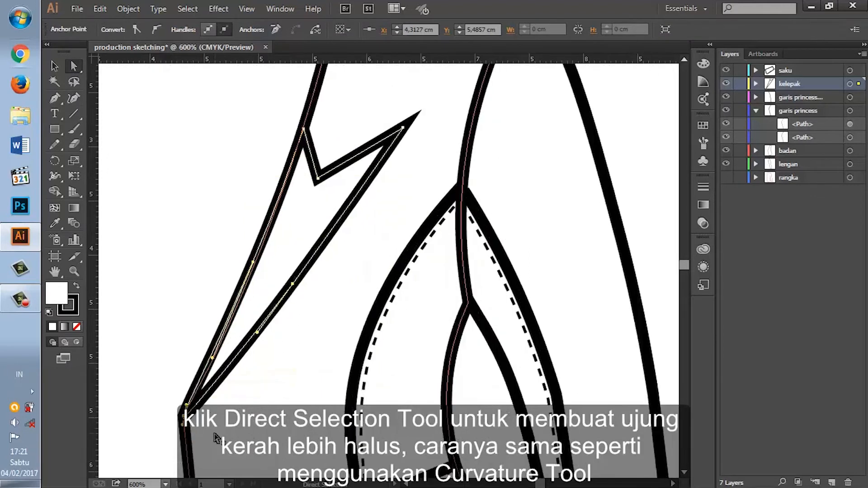
scroll(215, 438, "down", 3)
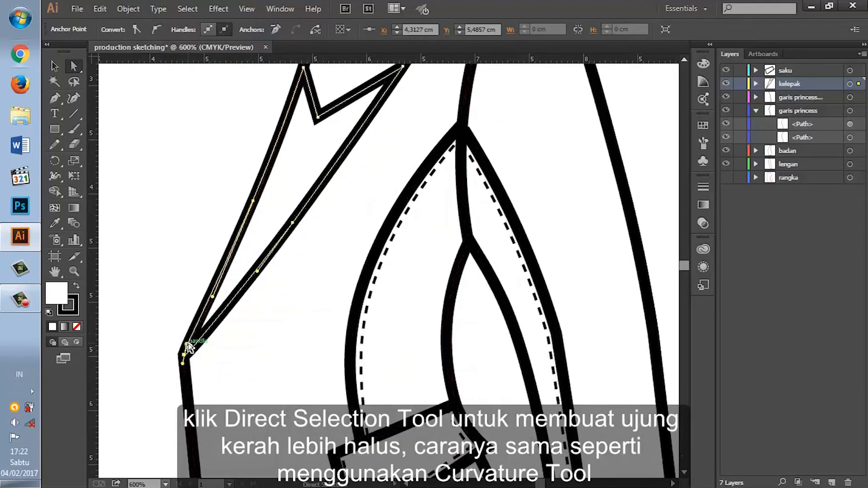
key("v")
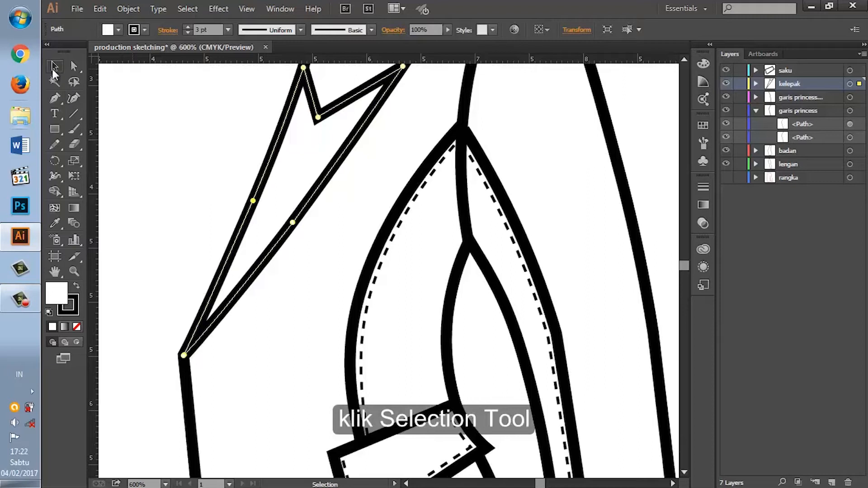
key("ctrl+minus")
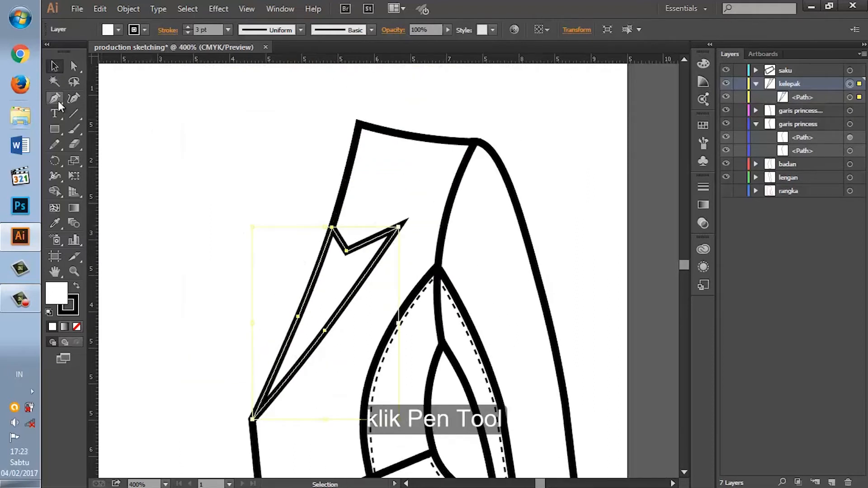
Step: Create a new layer and nest it inside the kelepak layer
left_click(58, 99)
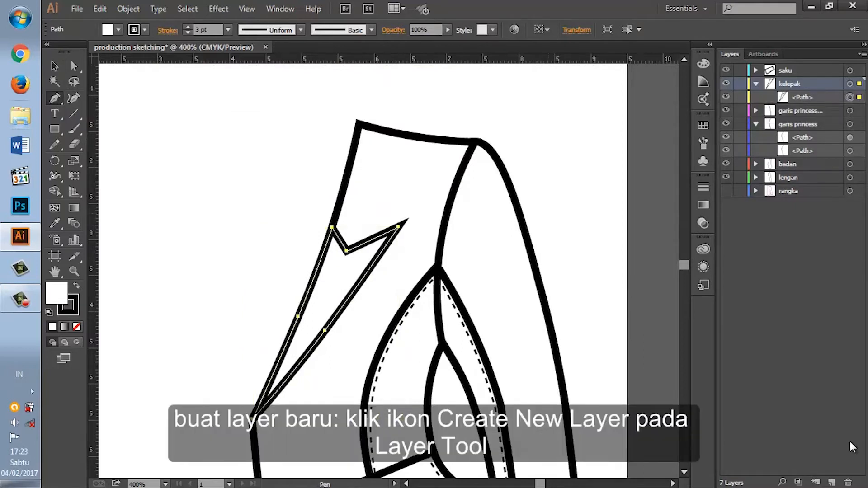
left_click(832, 483)
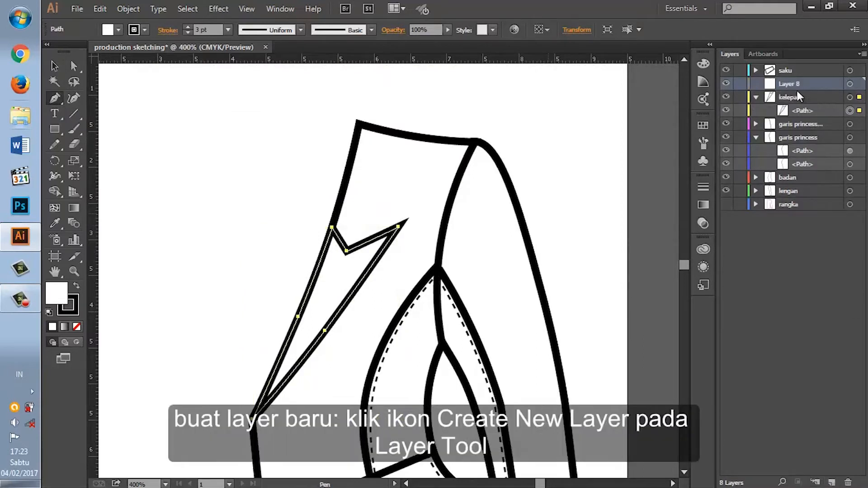
left_click_drag(782, 82, 785, 107)
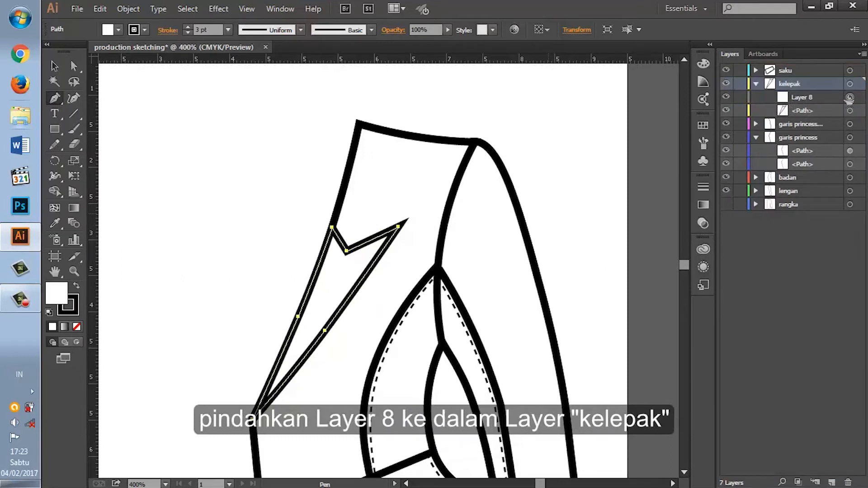
Step: Draw a three-point topstitching line with the Pen tool just inside the lapel's notched upper edge and remove its fill
left_click(330, 238)
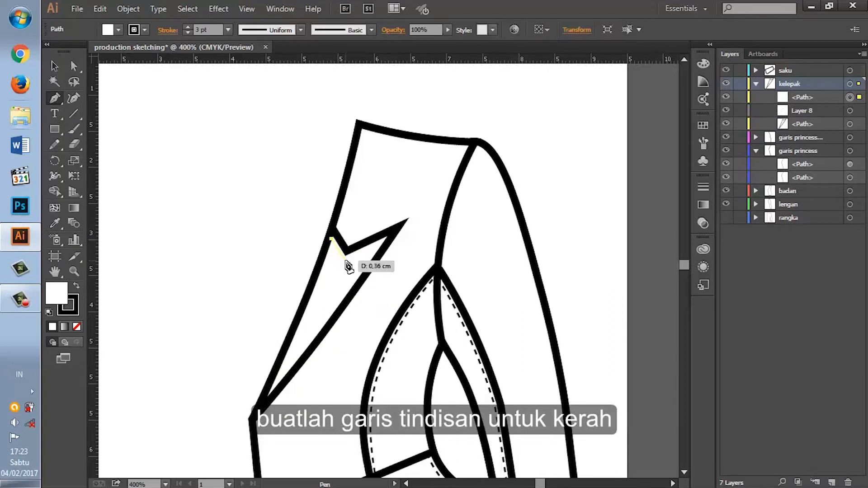
left_click(346, 261)
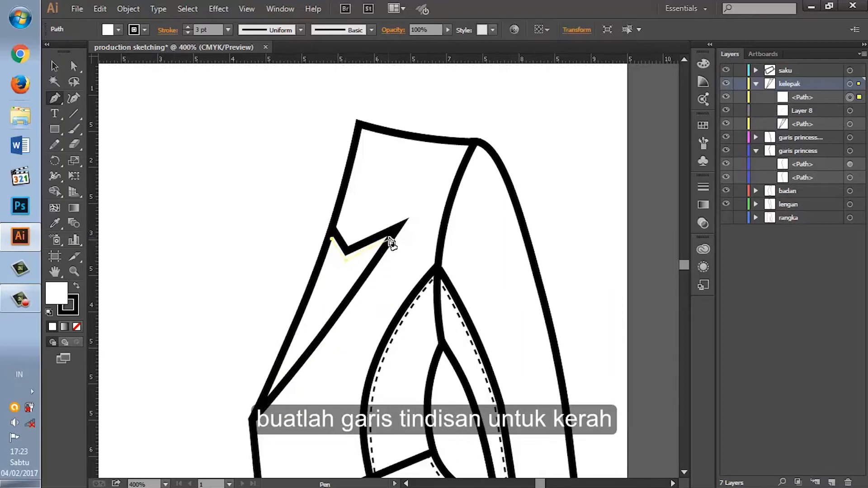
left_click(392, 243)
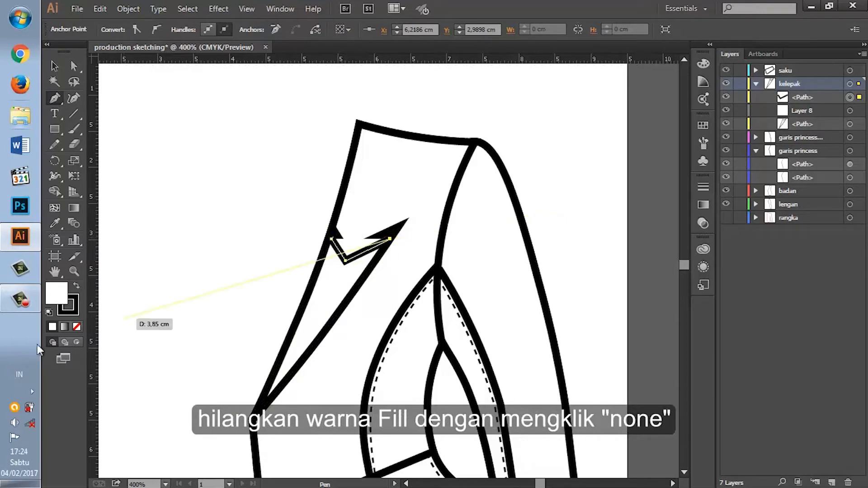
left_click(78, 327)
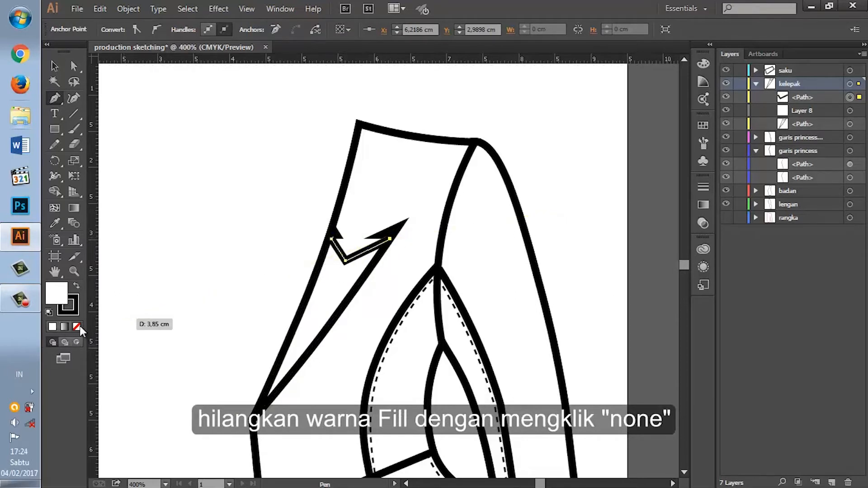
Step: Set the topstitching line's stroke to 0,75 pt and make it dashed with a 2 pt dash
left_click(699, 189)
left_click(634, 194)
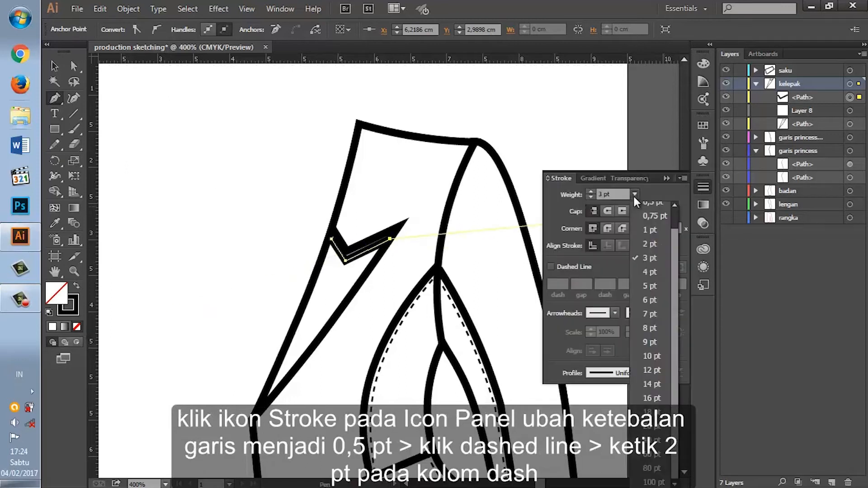
left_click(650, 216)
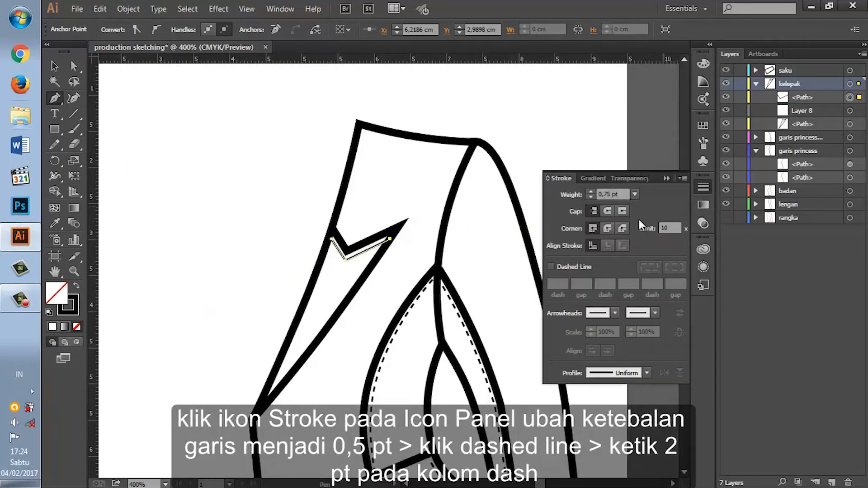
left_click(564, 265)
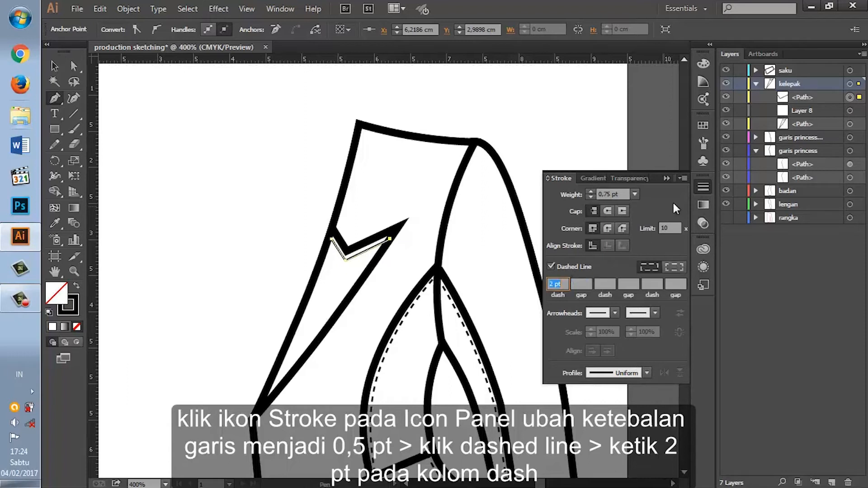
left_click(702, 188)
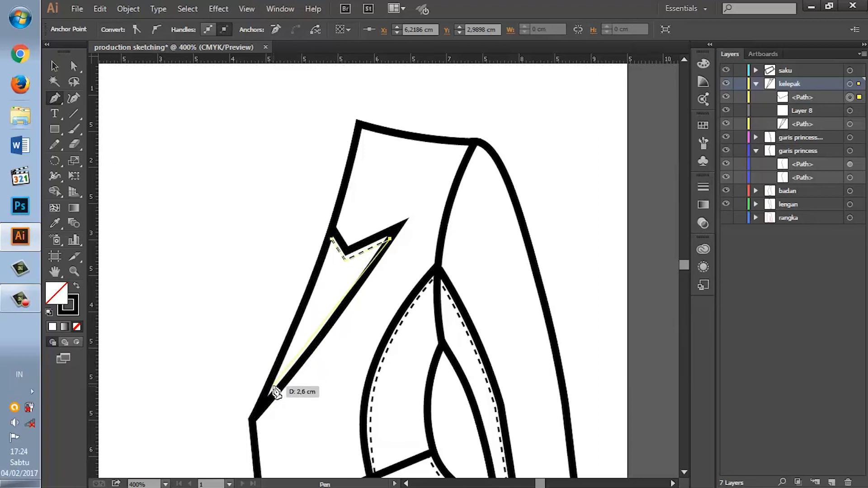
Step: Extend the dashed topstitching to the lapel's lower tip and curve it parallel to the lapel's outer edge with the Curvature tool
left_click_drag(269, 389, 248, 405)
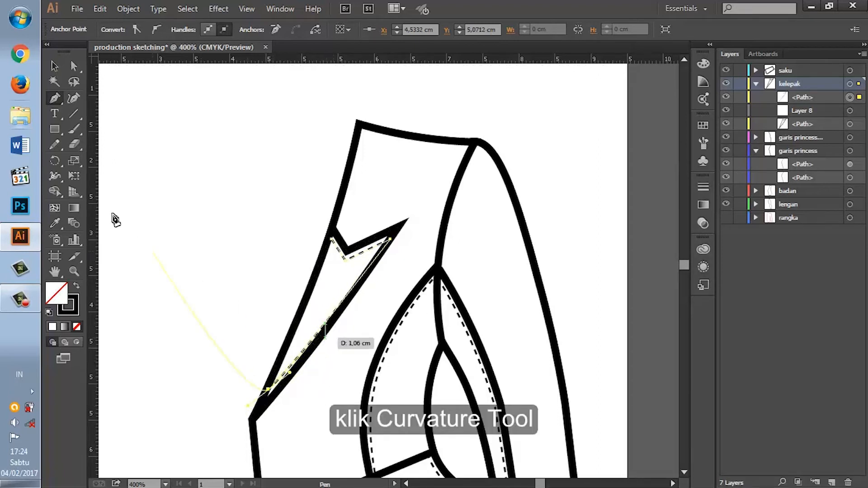
left_click(73, 98)
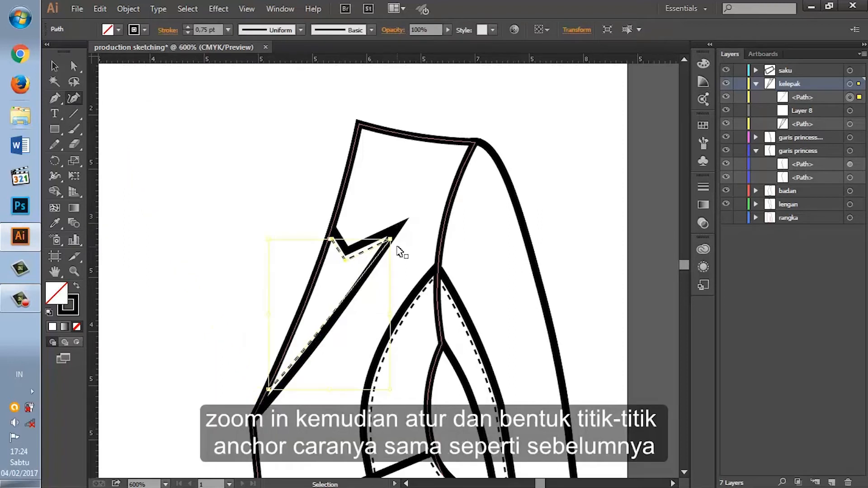
key("ctrl+plus")
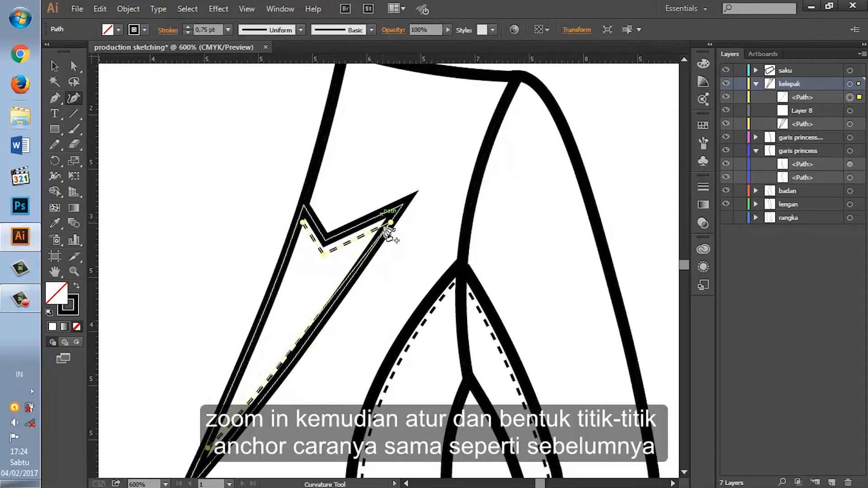
left_click_drag(390, 222, 374, 227)
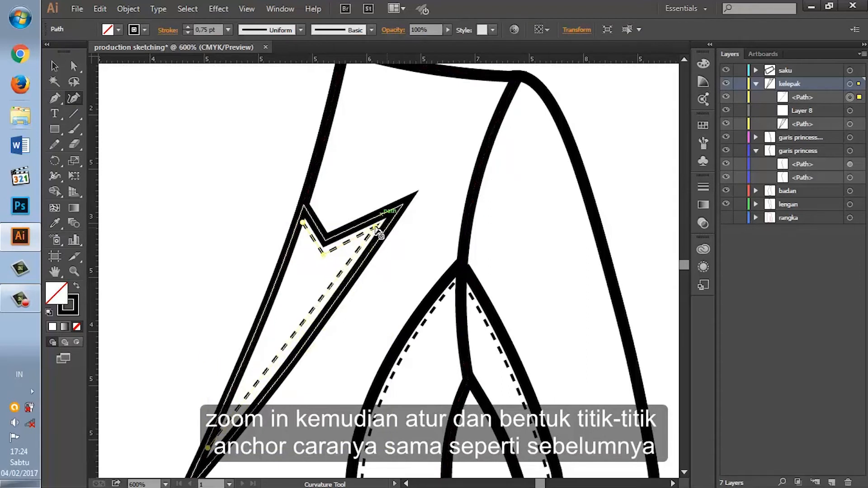
left_click(295, 336)
left_click_drag(296, 336, 295, 342)
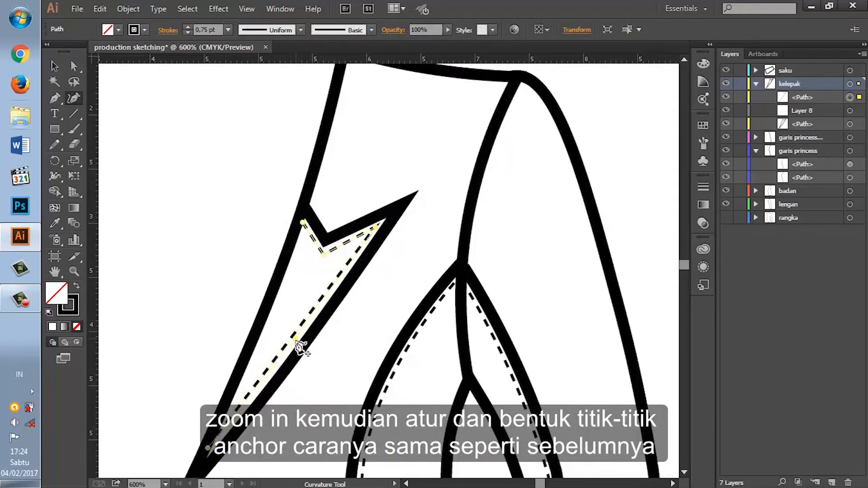
left_click(208, 451)
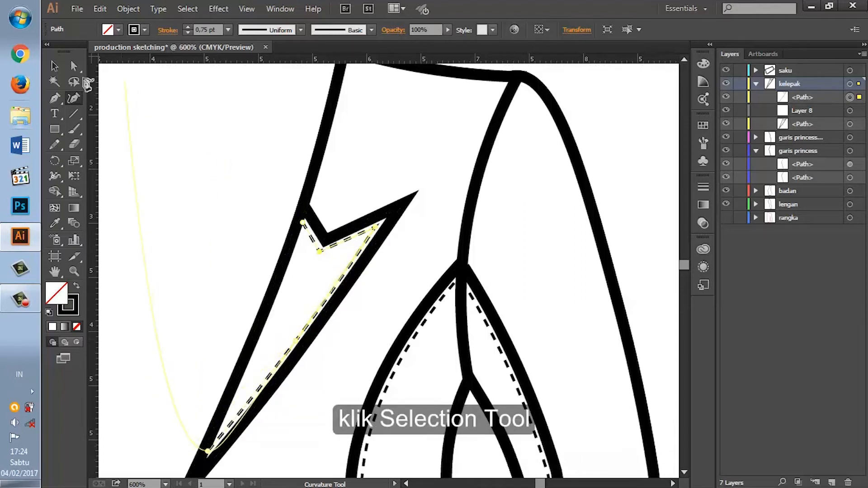
left_click(54, 66)
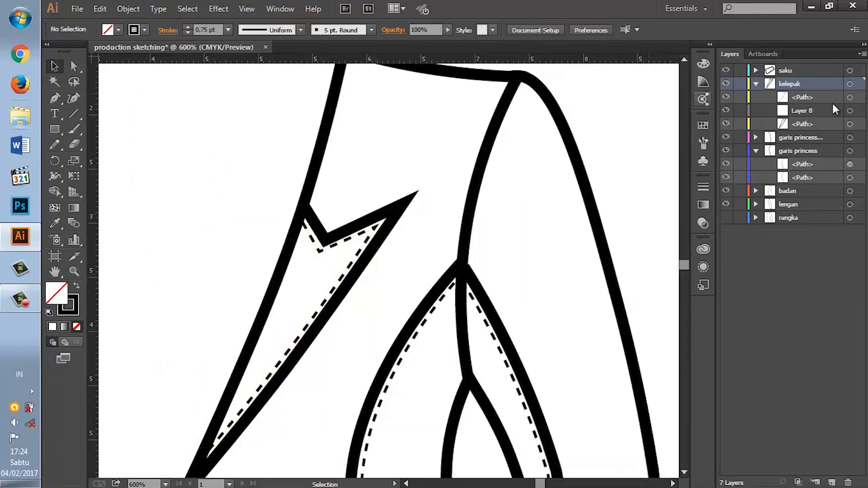
Step: Collapse the kelepak and garis princess layers and bring the whole blazer into view
left_click(799, 97)
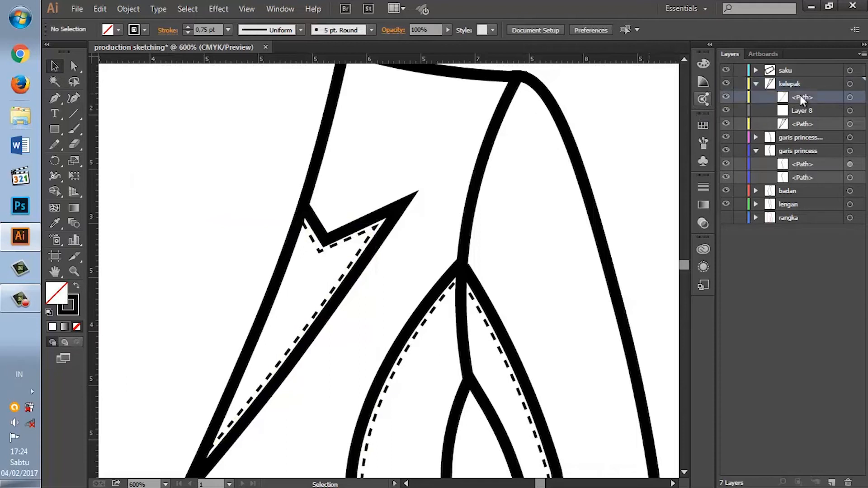
key("ctrl+minus")
key("ctrl+minus")
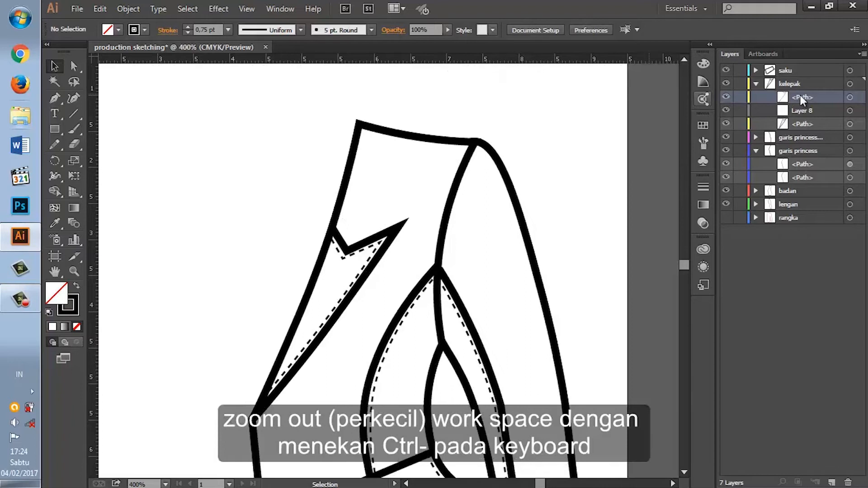
key("ctrl+minus")
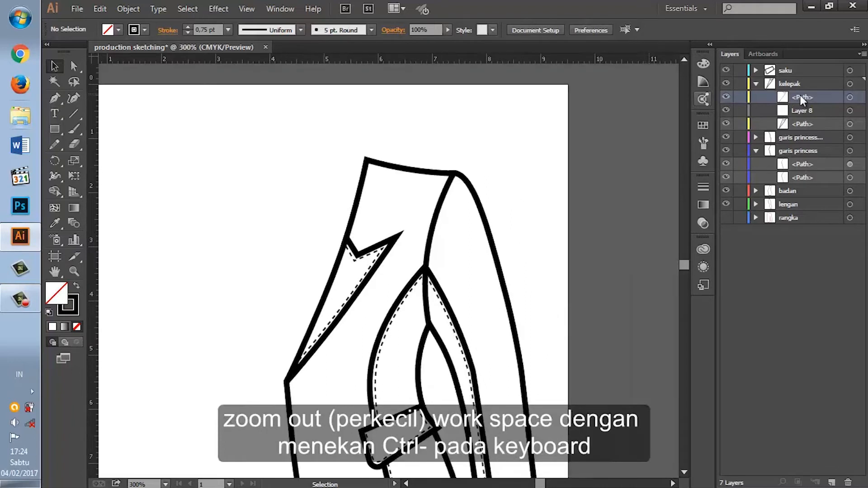
scroll(565, 284, "down", 3)
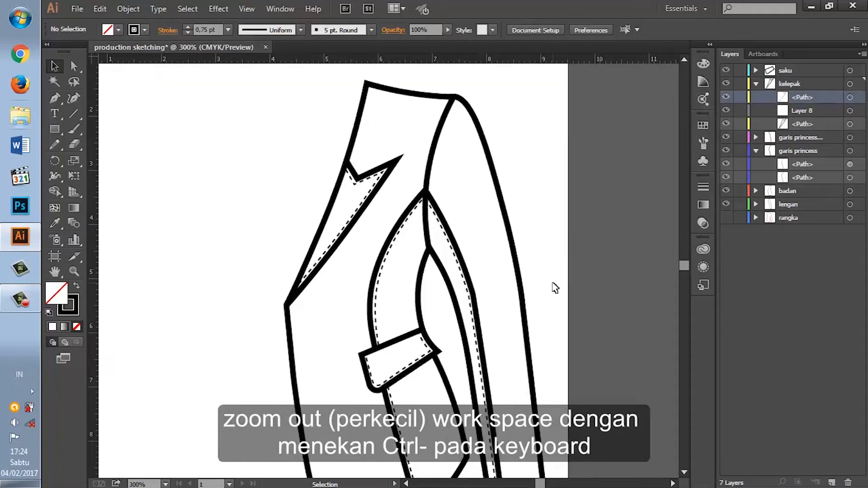
key("ctrl+minus")
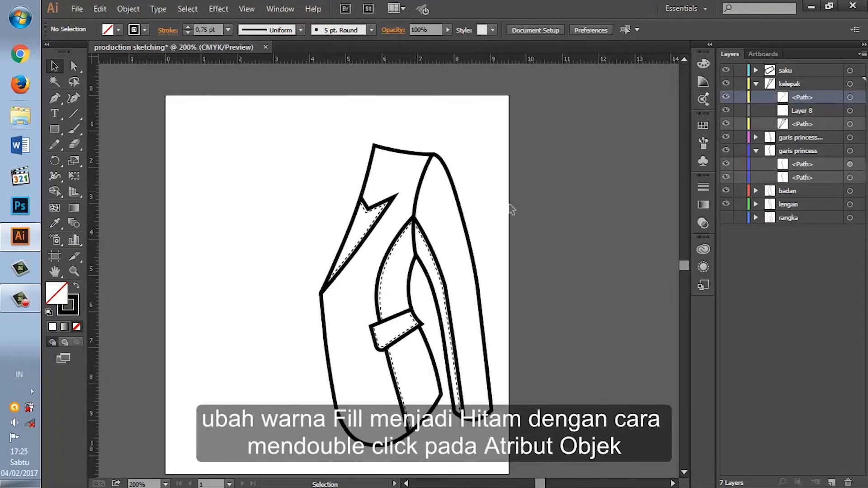
left_click(754, 84)
left_click(754, 112)
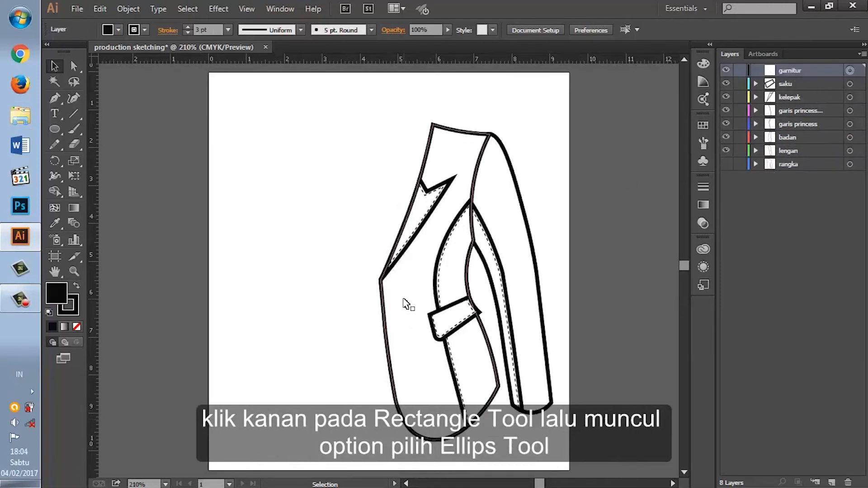
Step: Draw a small oval button near the sleeve hem with the Ellipse tool on the garnitur layer, using fill colour 070707
right_click(59, 132)
left_click(127, 159)
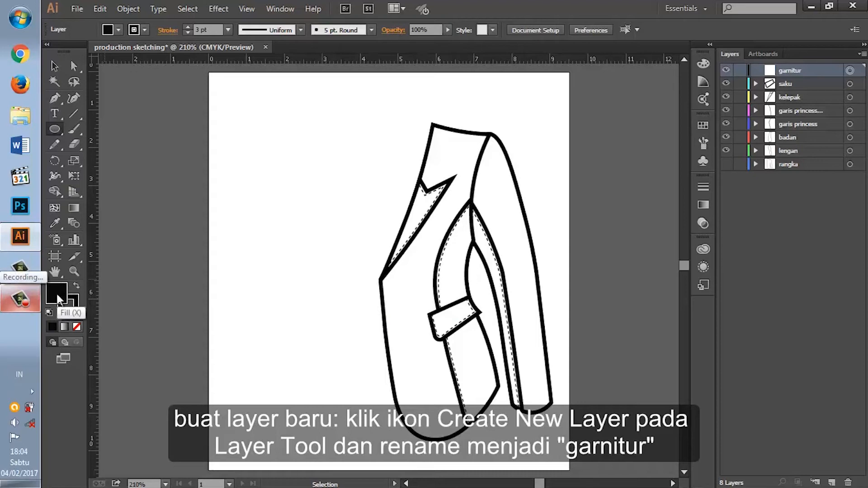
double_click(56, 294)
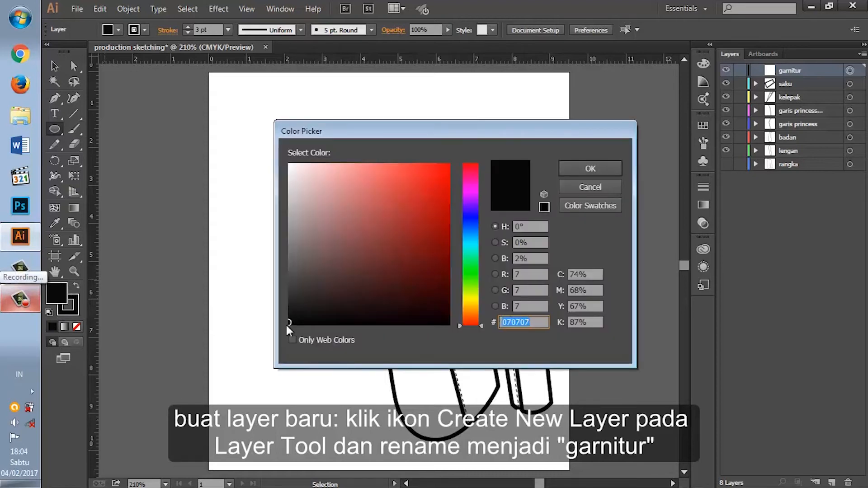
left_click(589, 167)
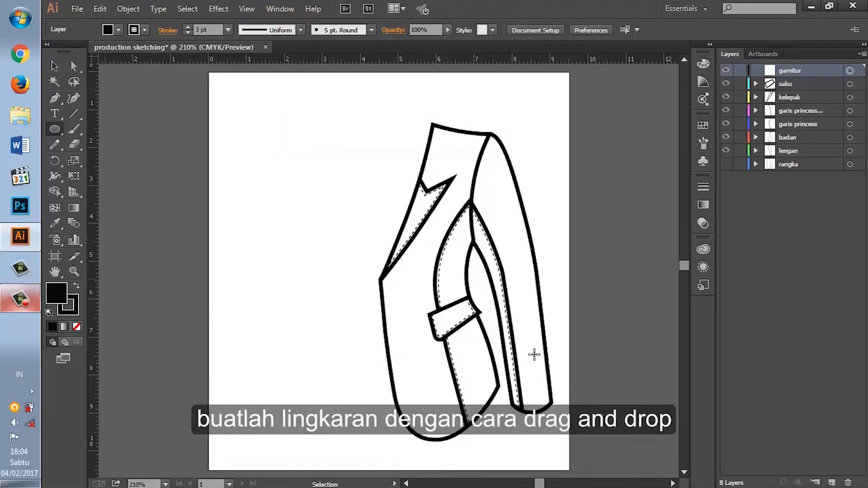
left_click_drag(521, 357, 528, 367)
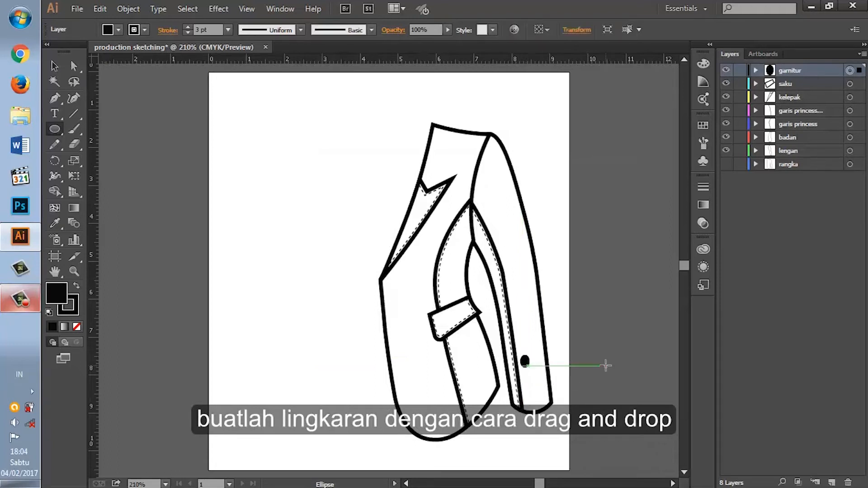
Step: Duplicate the oval button twice and place the copies below it to form a column of three on the sleeve
left_click(54, 66)
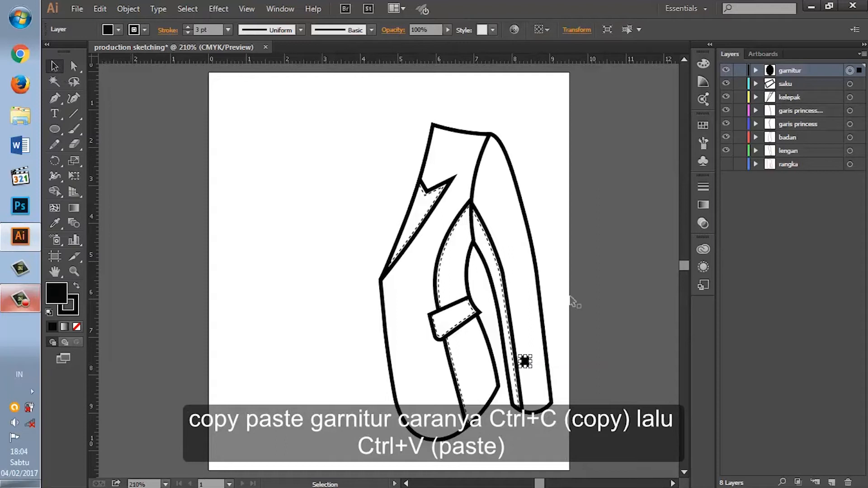
key("ctrl+c")
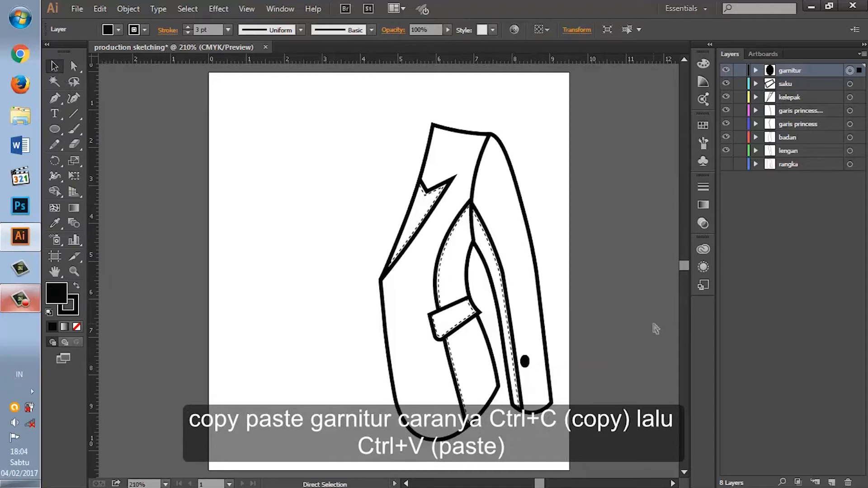
key("ctrl+v")
left_click_drag(389, 270, 556, 387)
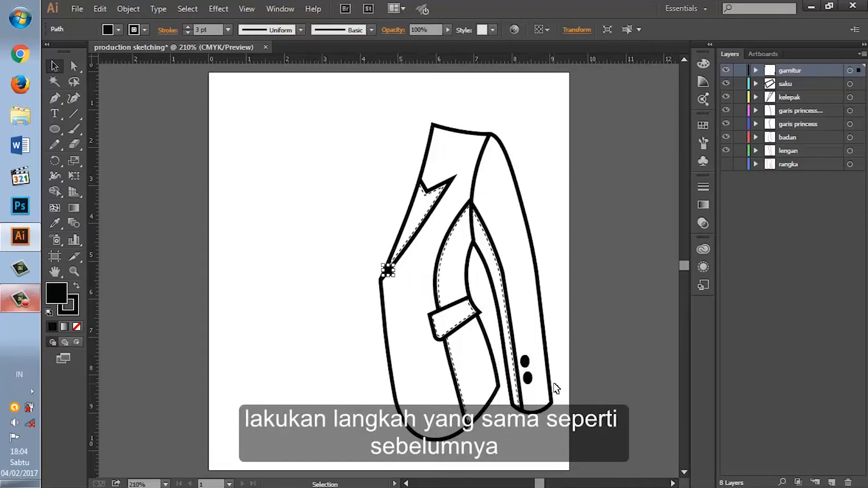
left_click_drag(388, 270, 548, 397)
left_click(588, 368)
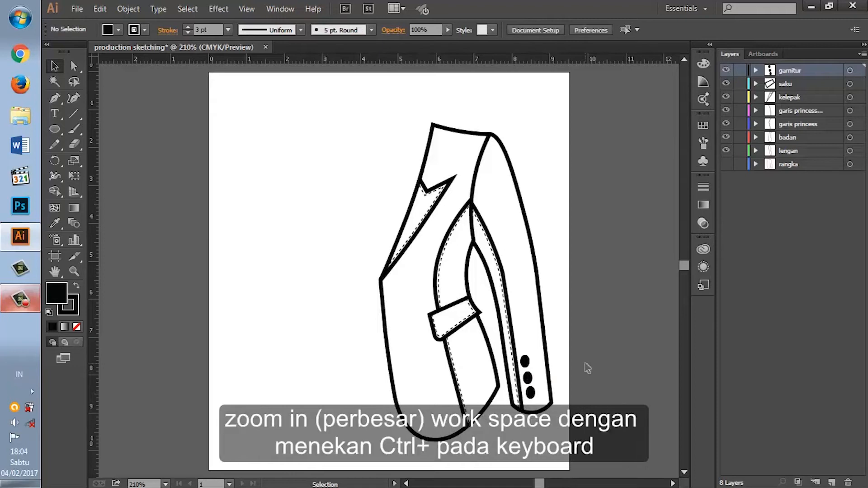
Step: Shift the top and middle sleeve buttons closer to the sleeve seam and to each other
key("ctrl+plus")
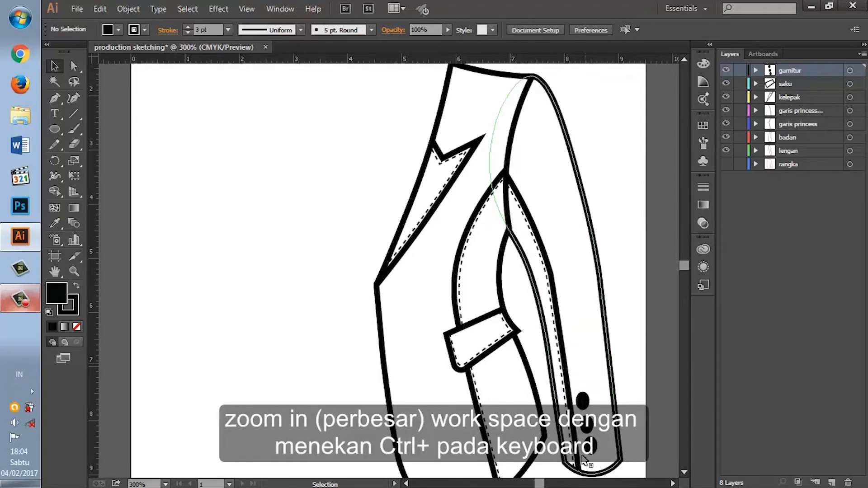
left_click(673, 484)
left_click(673, 483)
left_click(673, 483)
left_click(674, 484)
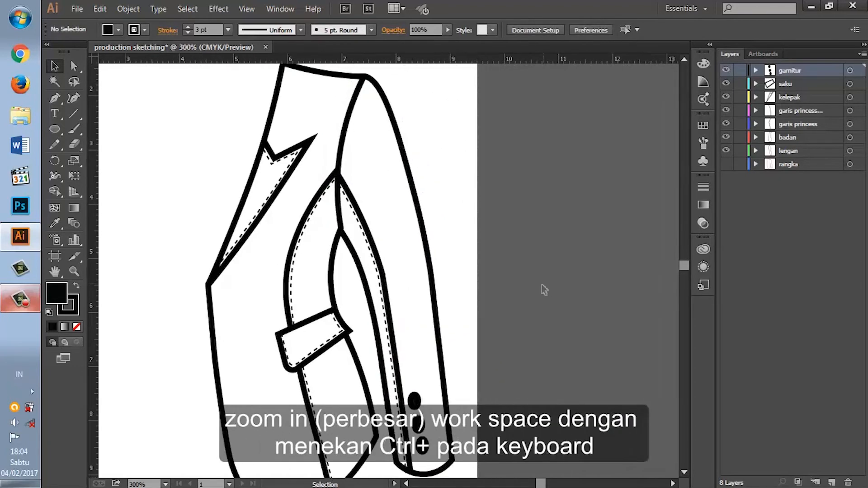
scroll(542, 286, "down", 5)
key("ctrl+plus")
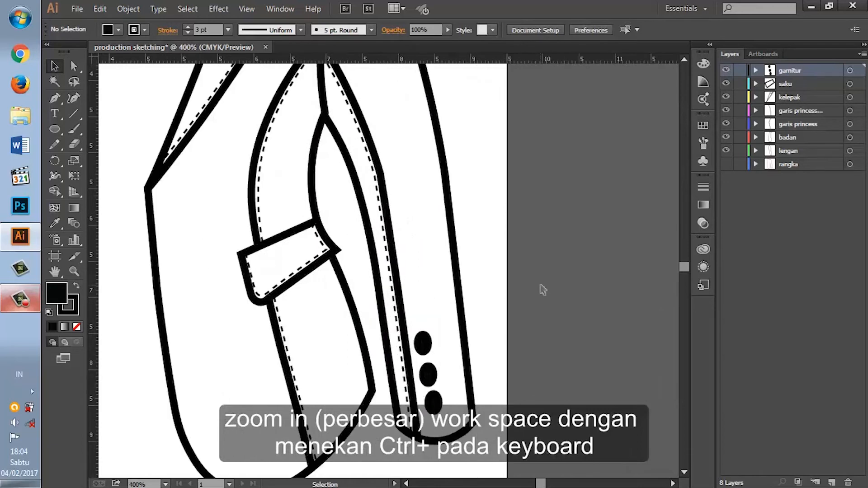
scroll(543, 289, "down", 3)
left_click(424, 268)
key("Left")
left_click_drag(435, 298, 434, 297)
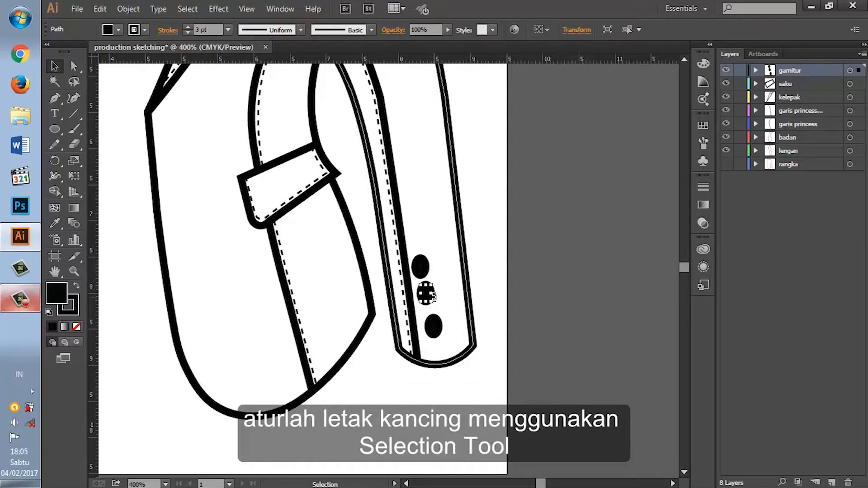
Step: Nudge the bottom sleeve button toward the seam and up closer to the middle button
left_click(435, 335)
left_click(437, 330)
key("Left")
key("Left")
key("Left")
key("Right")
key("Up")
key("Up")
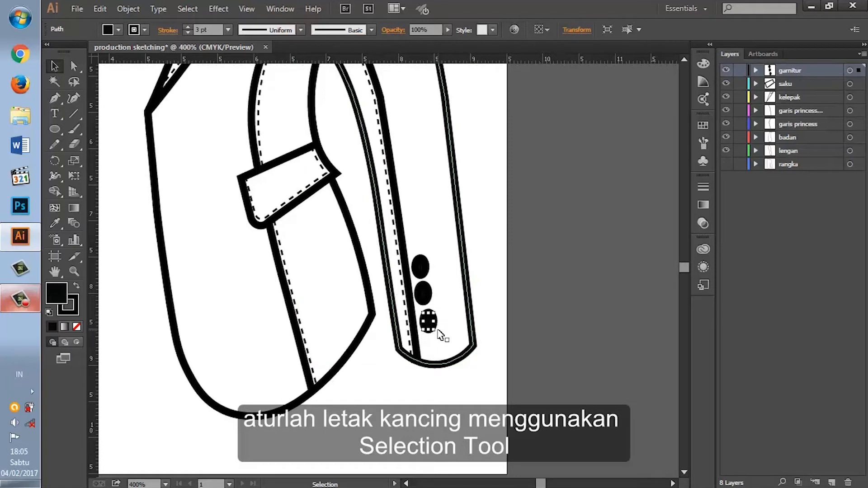
Step: Fine-tune the middle and top buttons slightly away from the seam so the three buttons are aligned and evenly spaced
left_click(428, 302)
key("Right")
left_click(424, 270)
key("Right")
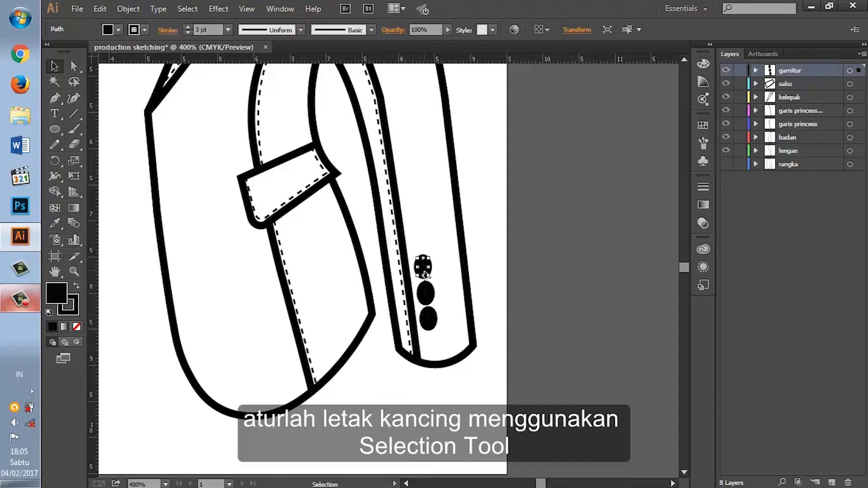
left_click(499, 337)
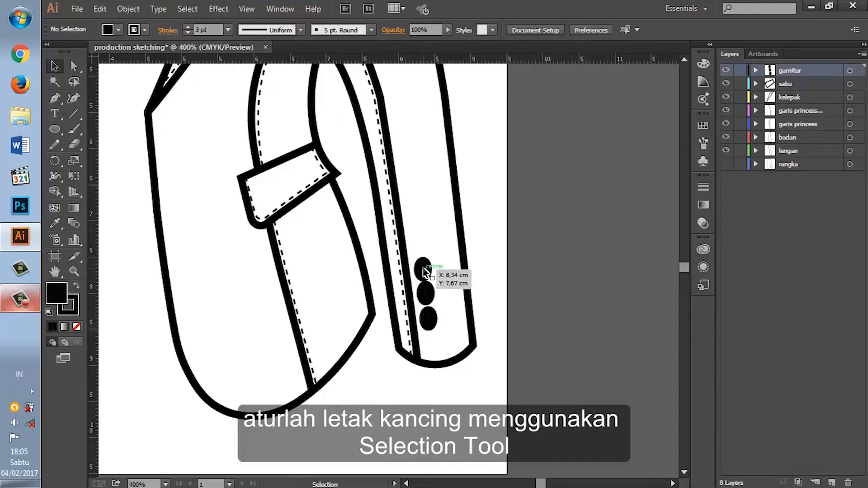
left_click(424, 270)
left_click_drag(424, 271, 424, 268)
left_click(499, 320)
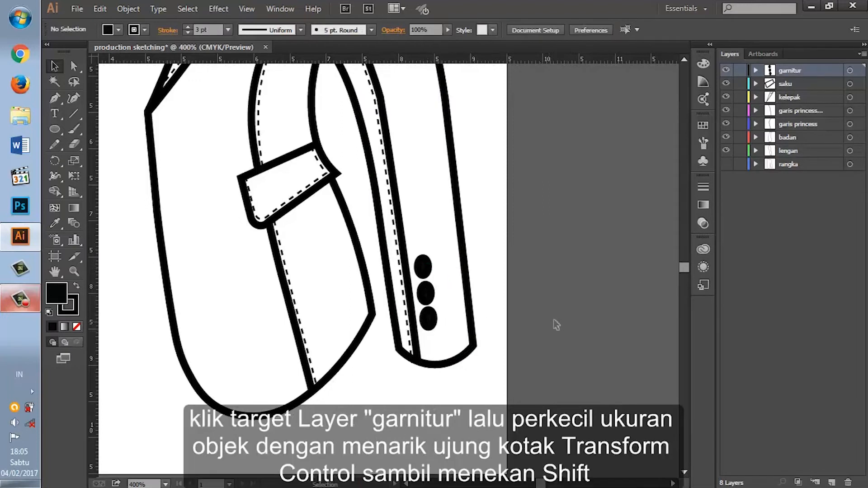
Step: Narrow all three garnitur buttons together and rotate the group to follow the slant of the sleeve seam
left_click(850, 70)
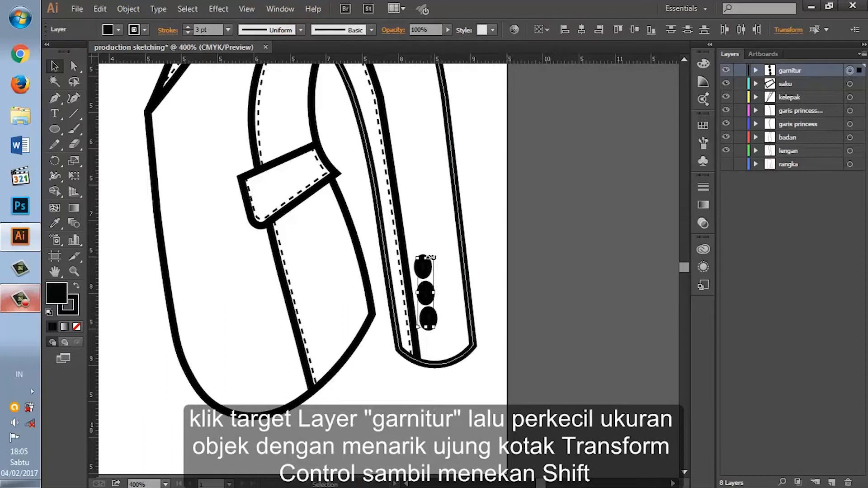
left_click_drag(436, 293, 428, 293)
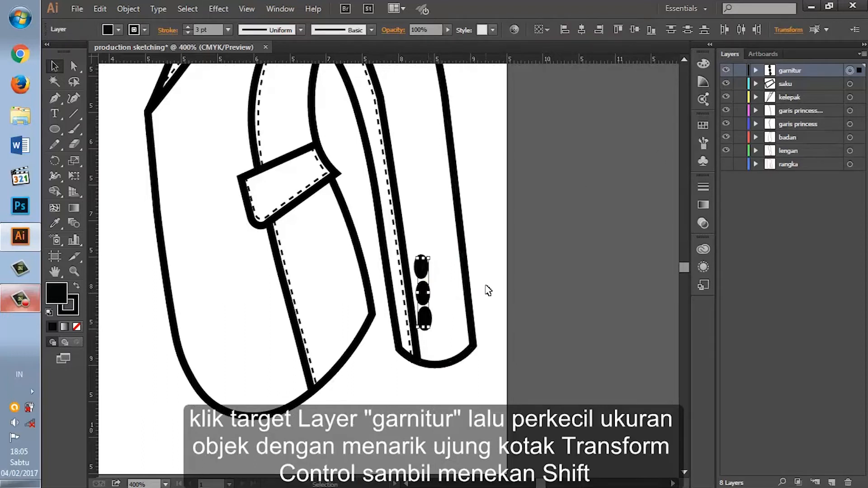
left_click_drag(435, 326, 450, 330)
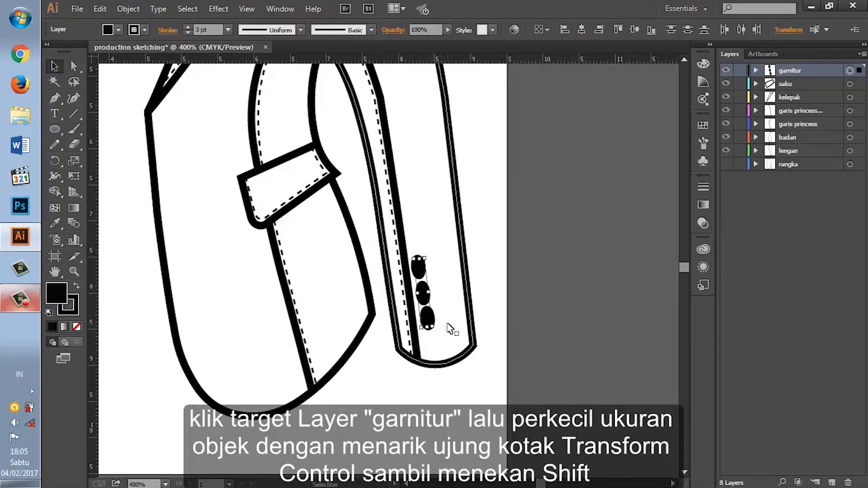
key("Return")
left_click(458, 343)
left_click(500, 358)
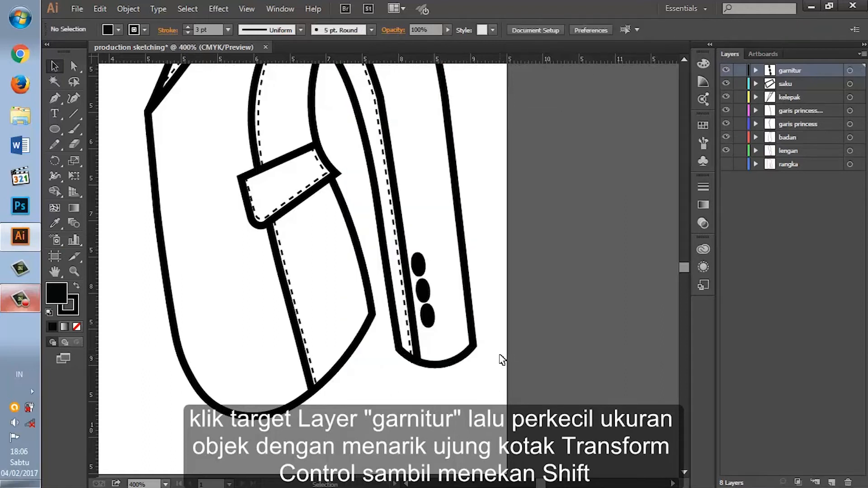
Step: Nudge the whole garnitur button group slightly down toward the sleeve hem
left_click(850, 70)
key("Down")
key("Down")
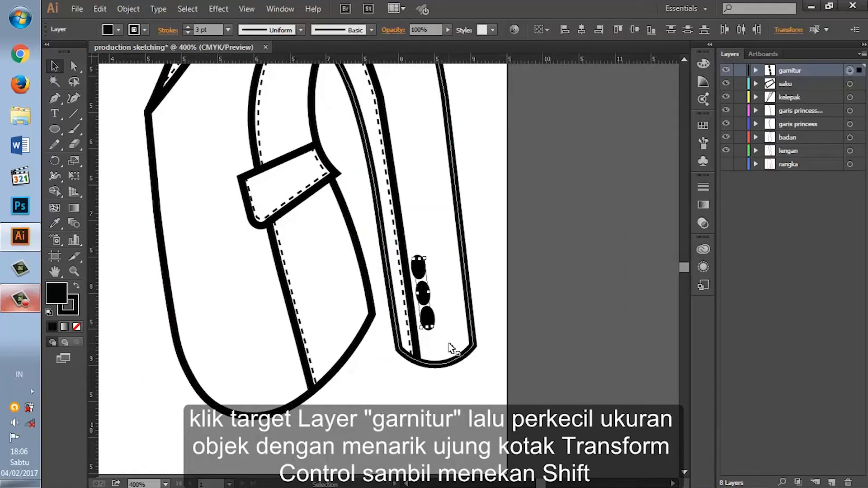
key("Left")
left_click(453, 374)
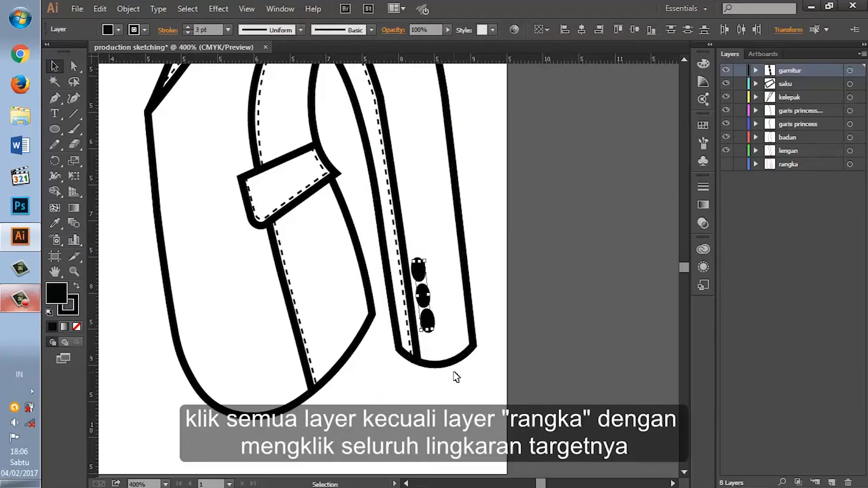
Step: Select the artwork on all layers except rangka, then copy it and paste a duplicate of the blazer half
key("ctrl+minus")
key("ctrl+minus")
key("ctrl+minus")
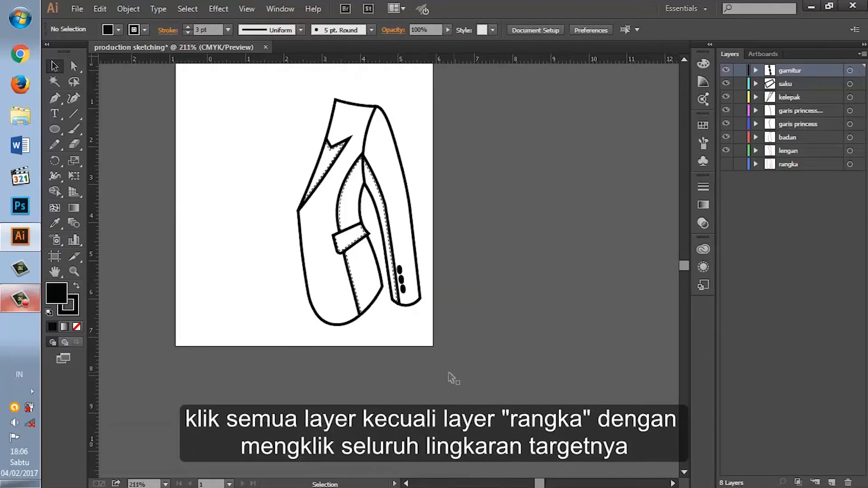
key("ctrl+0")
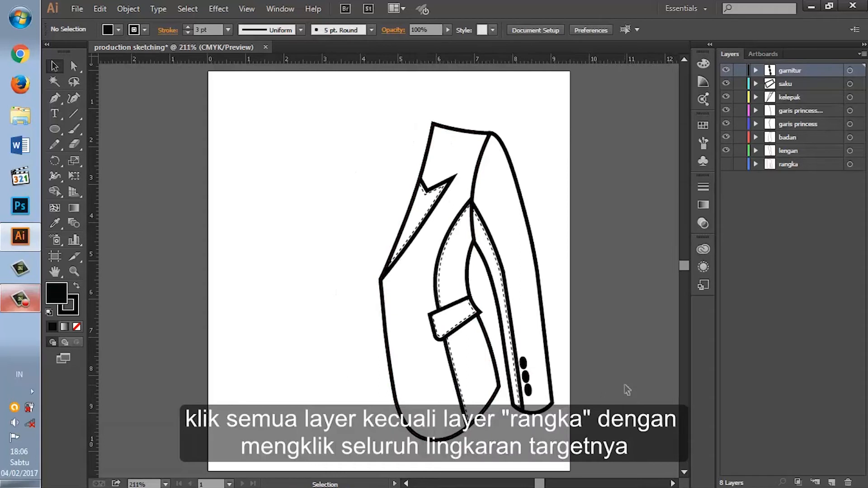
left_click(850, 70)
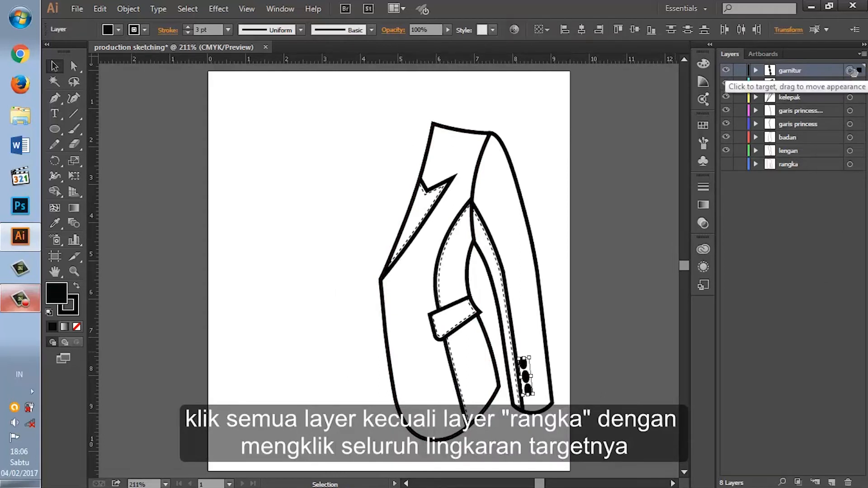
left_click(850, 150, "shift")
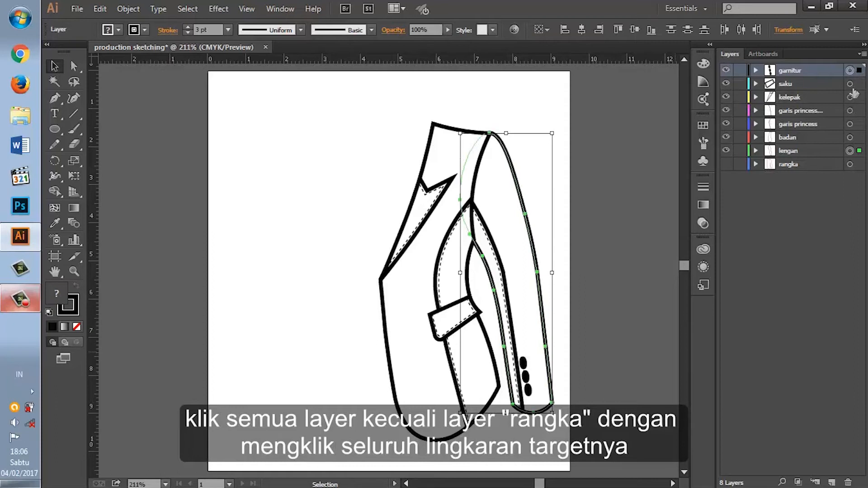
left_click(851, 83, "shift")
left_click(850, 137, "shift")
left_click(850, 124, "shift")
left_click(850, 111, "shift")
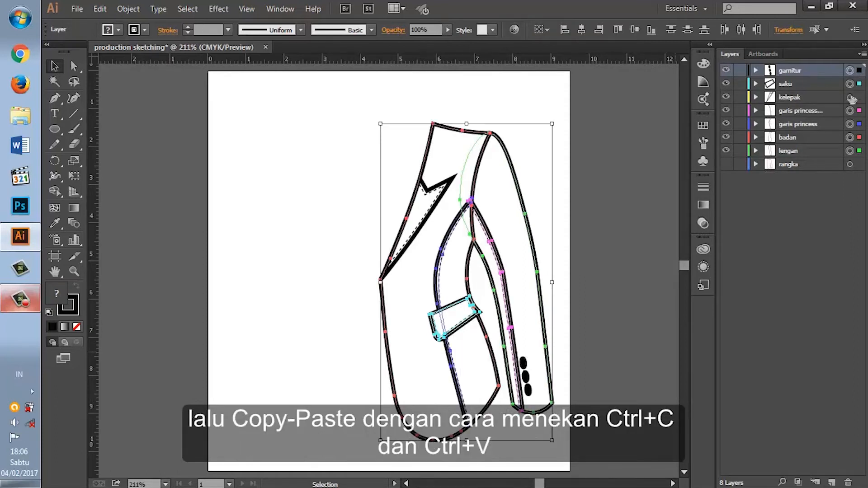
left_click(850, 97, "shift")
key("ctrl+c")
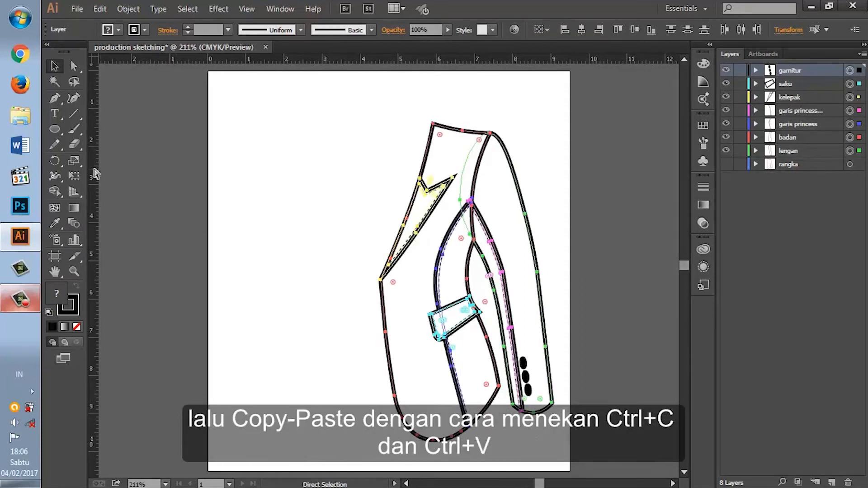
key("ctrl+v")
right_click(326, 277)
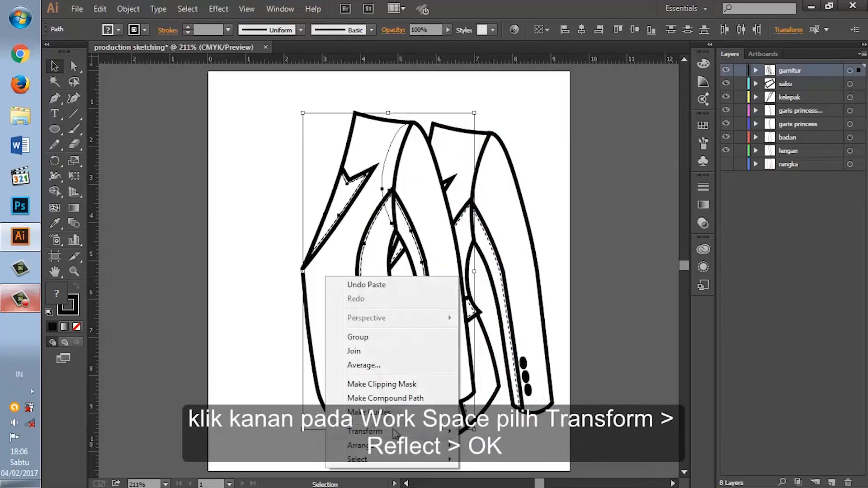
mouse_move(380, 431)
left_click(527, 353)
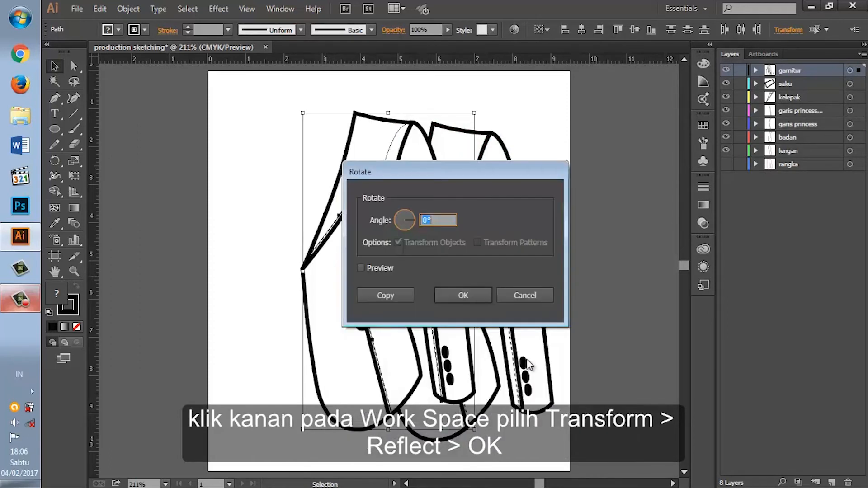
left_click(490, 294)
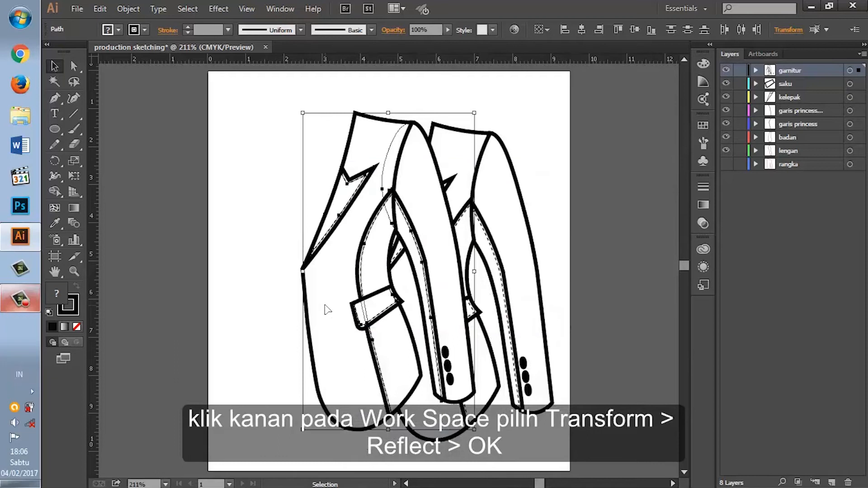
Step: Reflect the pasted blazer half so it faces the opposite way to the original half
right_click(333, 306)
mouse_move(389, 269)
left_click(499, 316)
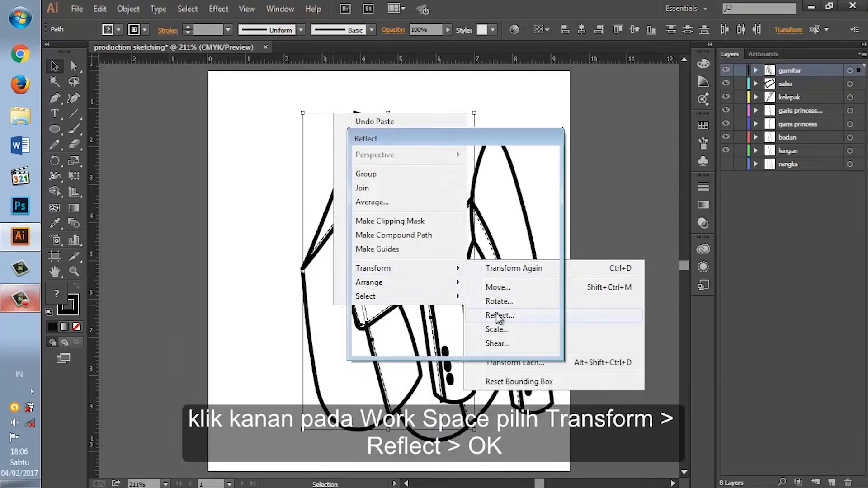
left_click(445, 332)
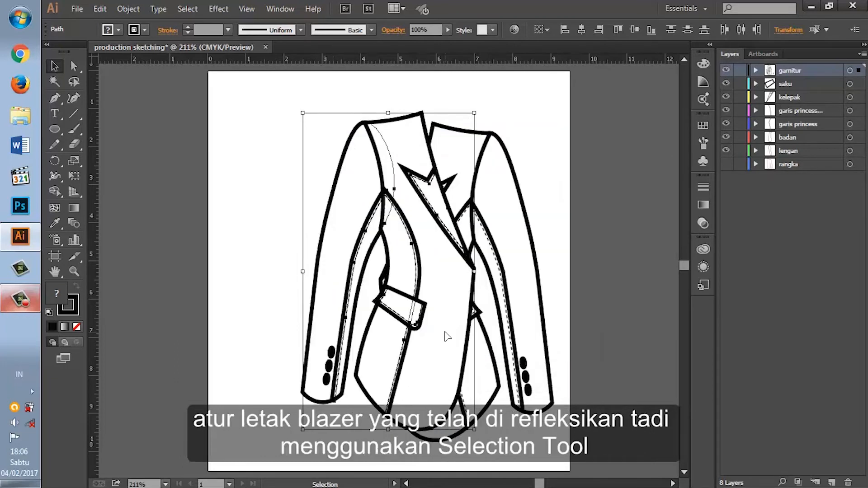
Step: Position the mirrored half level with the original so the two fronts overlap below the lapels and form a complete blazer
mouse_move(401, 364)
left_mouse_down()
mouse_move(381, 367)
mouse_move(394, 372)
left_mouse_up()
key("Up")
key("Up")
key("Up")
key("Up")
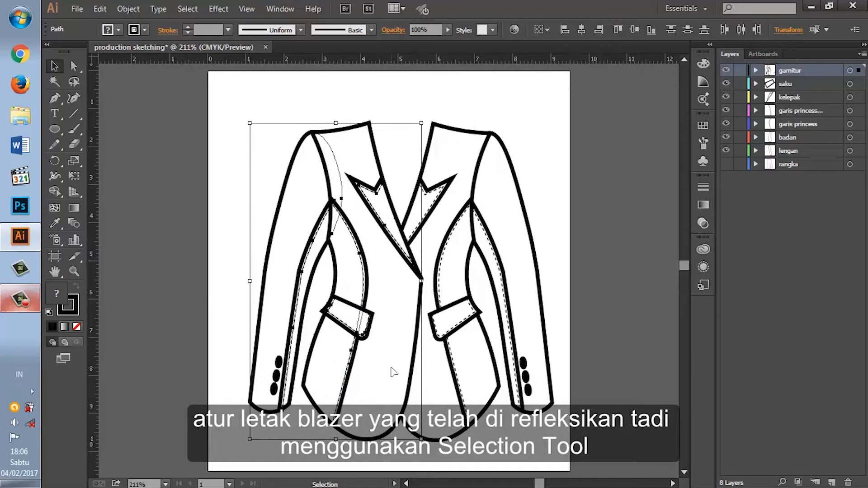
key("Right")
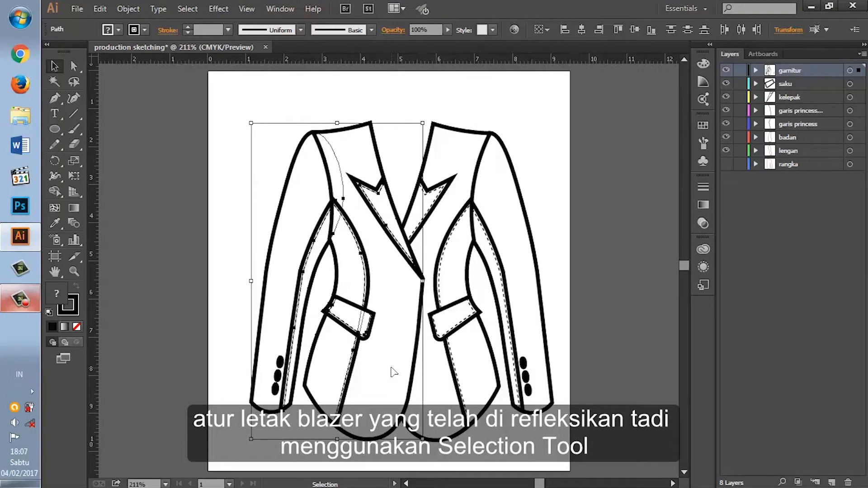
left_click_drag(422, 400, 426, 400)
key("Left")
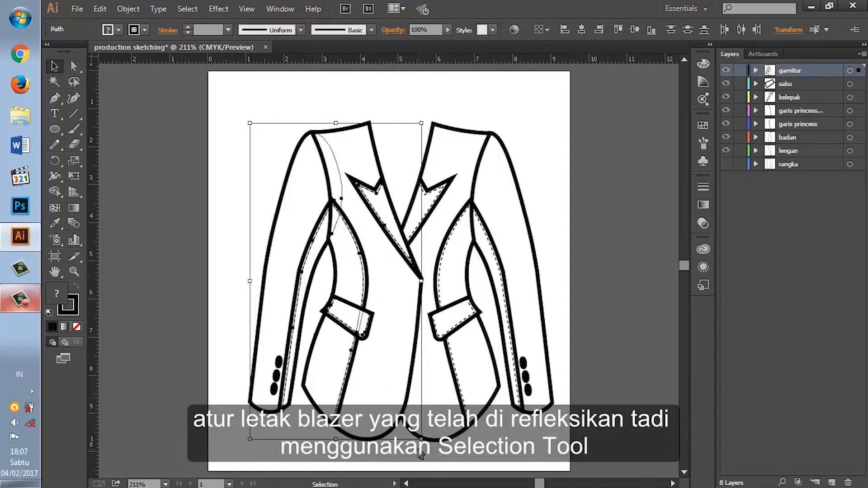
key("Left")
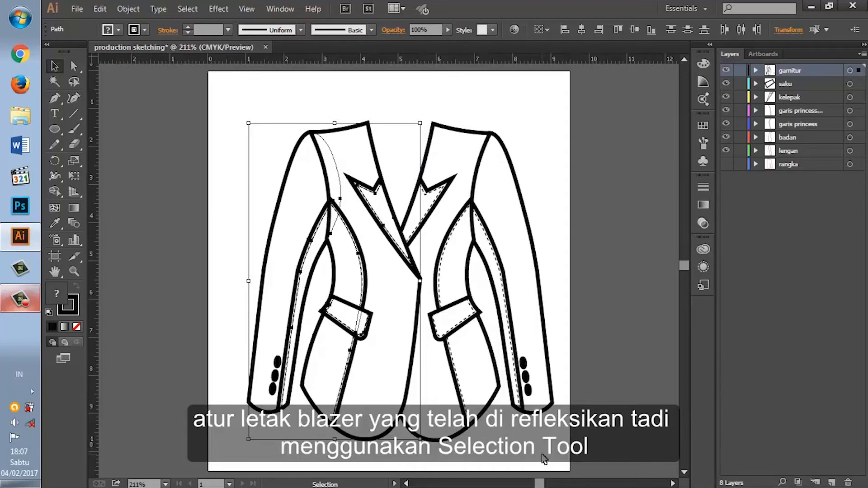
left_click(542, 455)
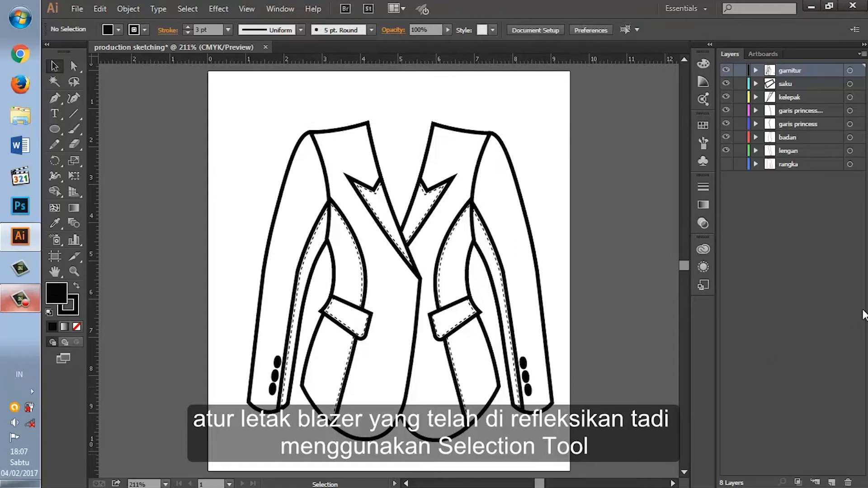
left_click(500, 224)
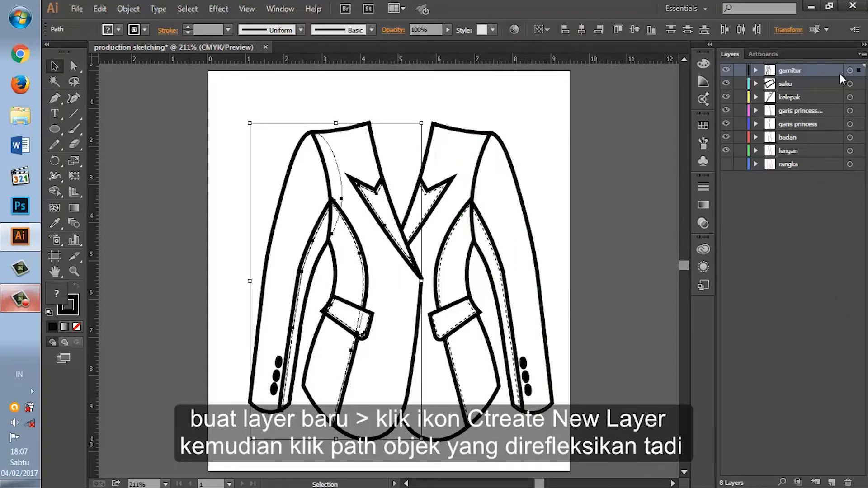
Step: Create a new layer above garnitur and move all the mirrored half's paths out of garnitur into it
left_click(755, 71)
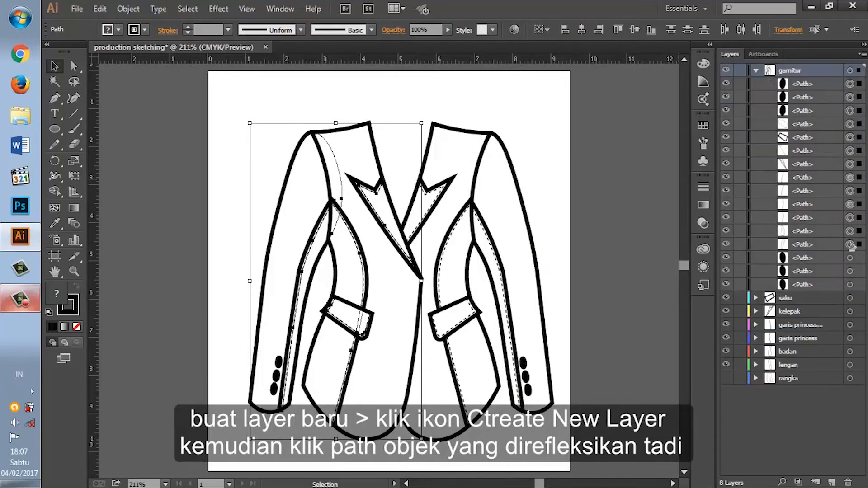
left_click(832, 482)
left_click(823, 100)
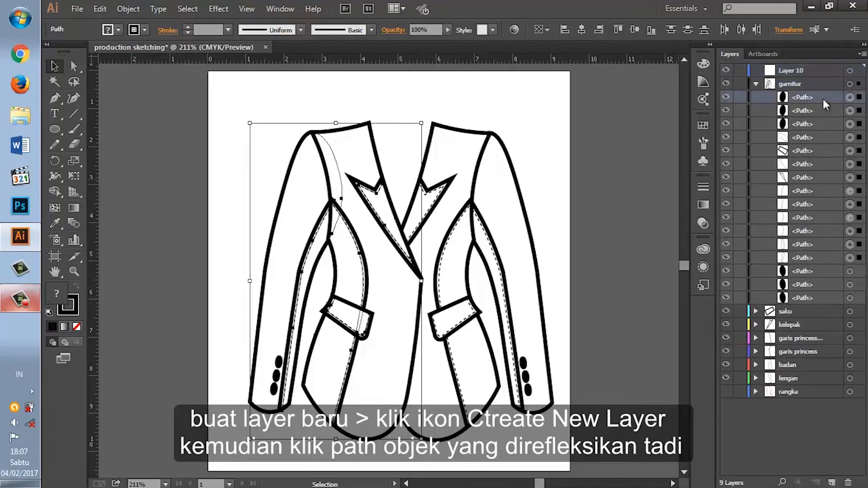
left_click(823, 256, "shift")
left_click_drag(802, 77, 799, 72)
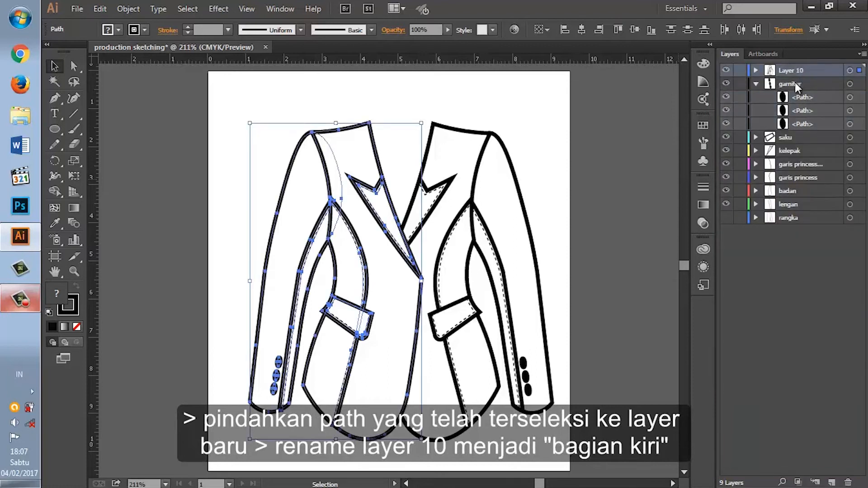
Step: Collapse the garnitur layer and rename Layer 10 as "bagian kiri"
left_click(756, 84)
double_click(796, 71)
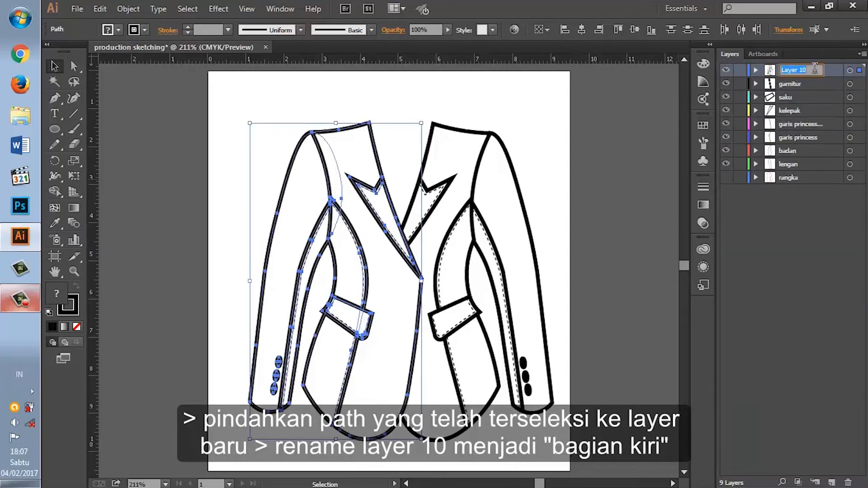
type("bagian kiri")
left_click(849, 73)
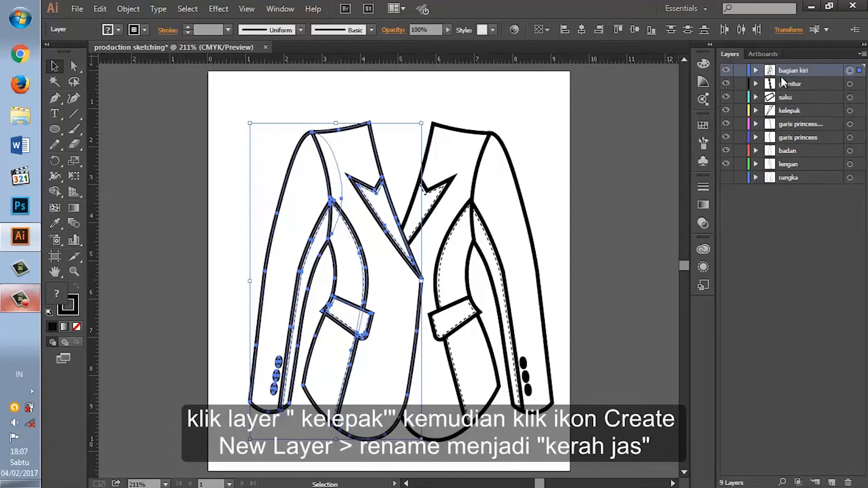
Step: Create a new layer directly above kelepak and name it "kerah jas"
left_click(620, 144)
left_click(799, 113)
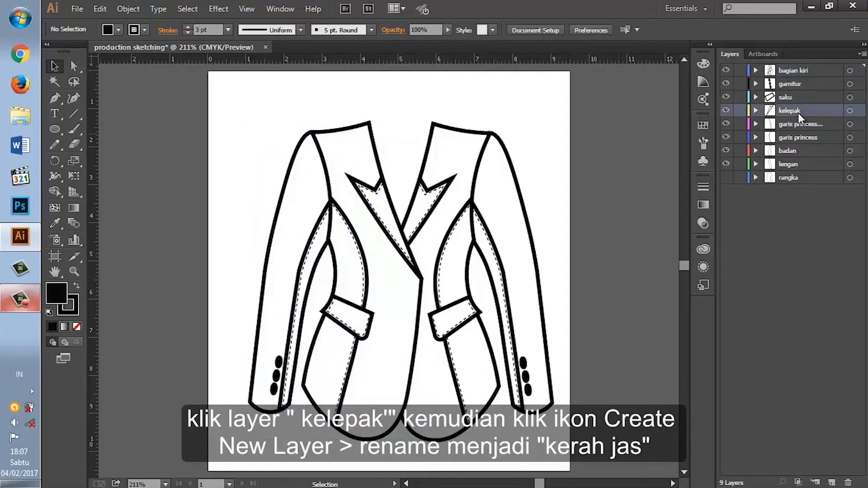
left_click(831, 482)
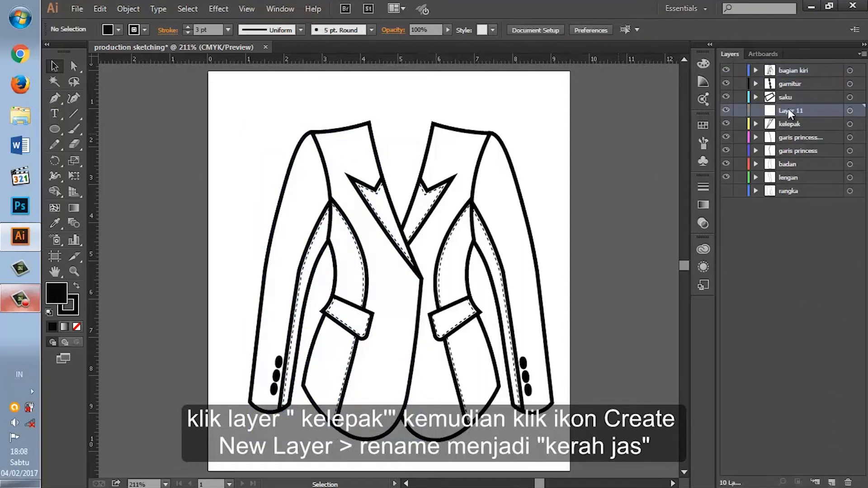
double_click(789, 109)
type("ke")
key("Return")
left_click(850, 110)
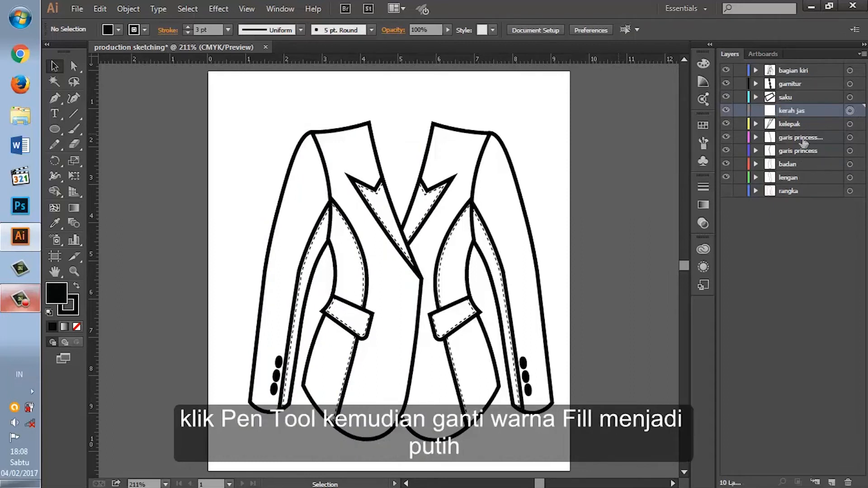
Step: Activate the Pen tool and set the fill colour to white
left_click(52, 101)
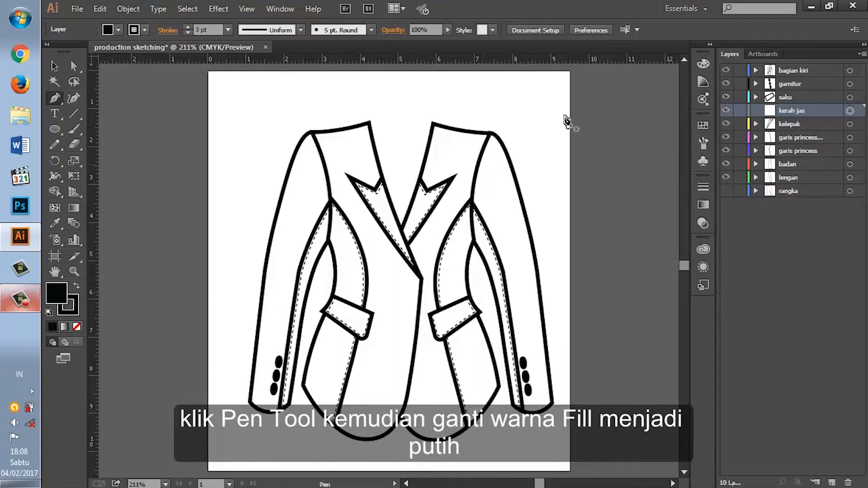
left_click(702, 63)
left_click(567, 70)
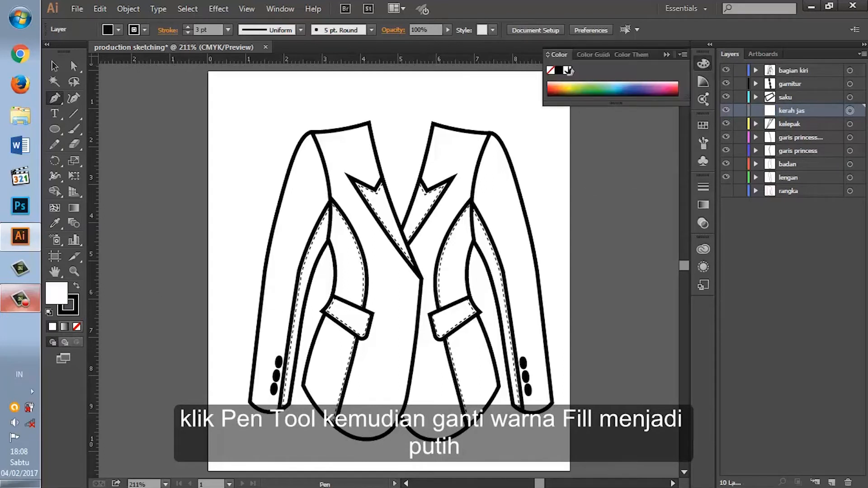
left_click(700, 69)
Step: Show the rangka layer as a guide around the blazer's neckline
key("ctrl+plus")
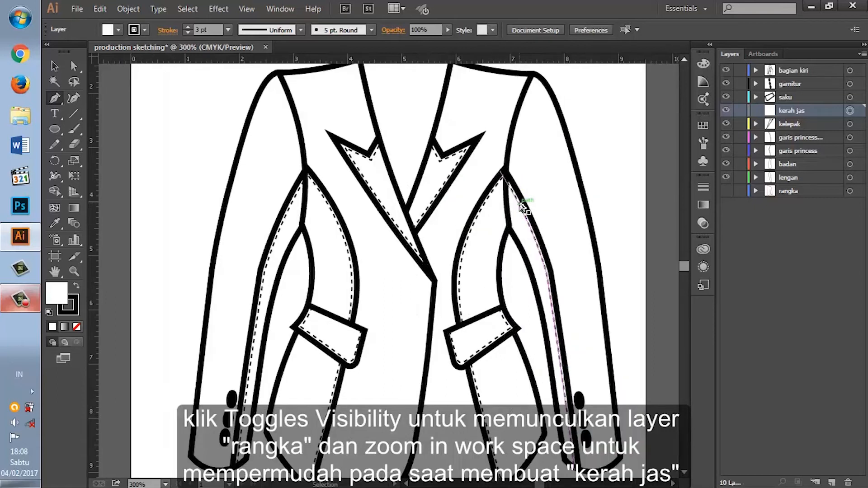
scroll(524, 207, "up", 5)
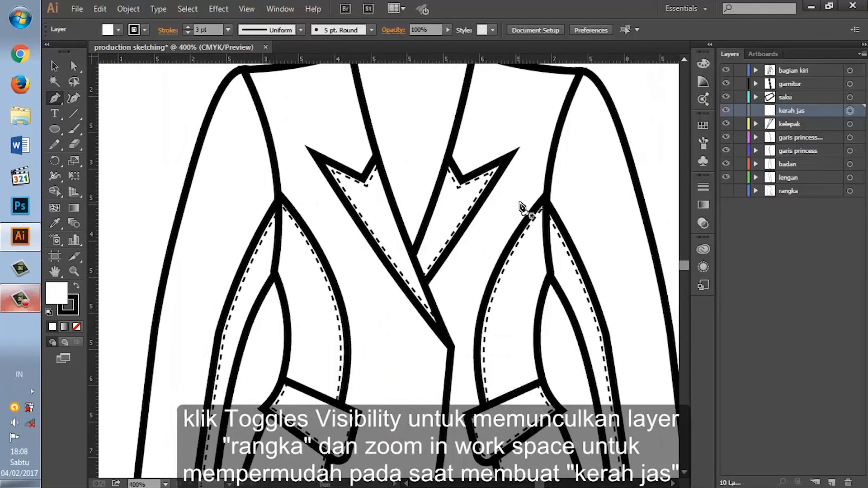
scroll(534, 203, "up", 1)
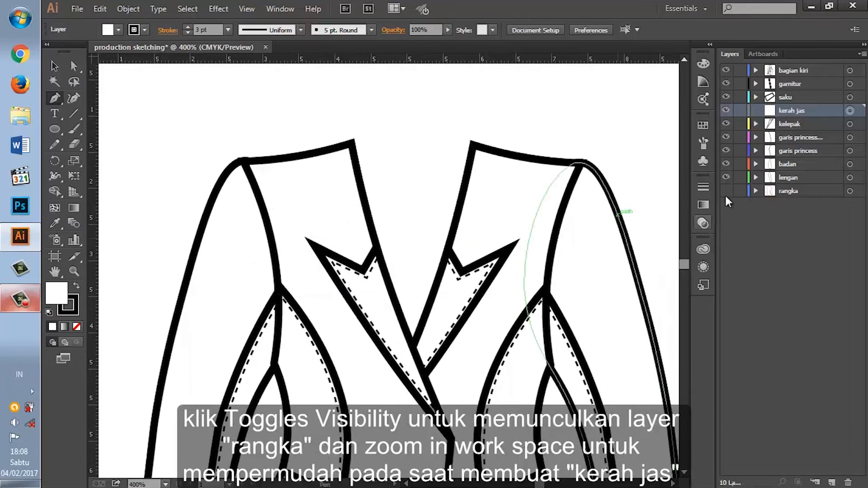
left_click(726, 192)
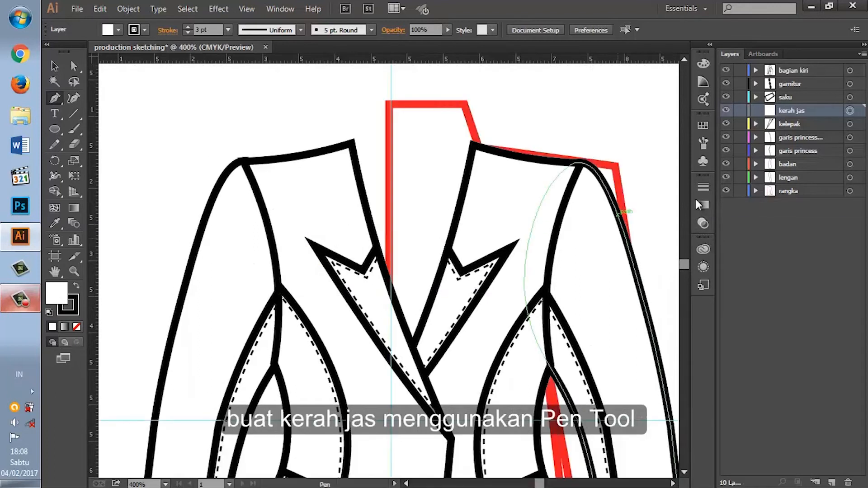
Step: Draw the right collar as a closed five-point Pen outline from the lapel notch around the outer edge, shoulder and neckline
left_click(461, 271)
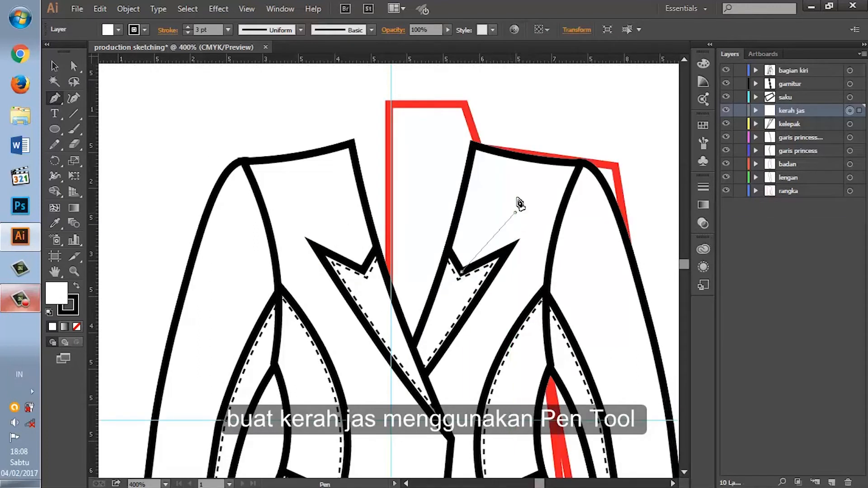
left_click(515, 213)
left_click(518, 145)
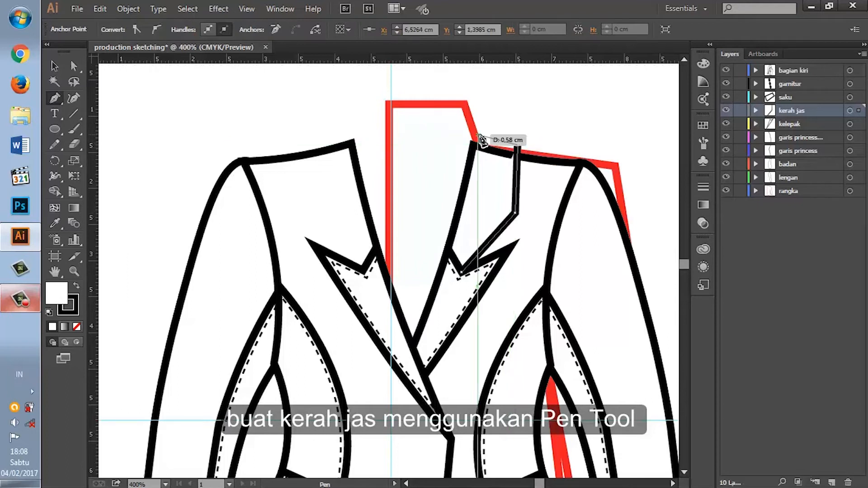
left_click(469, 119)
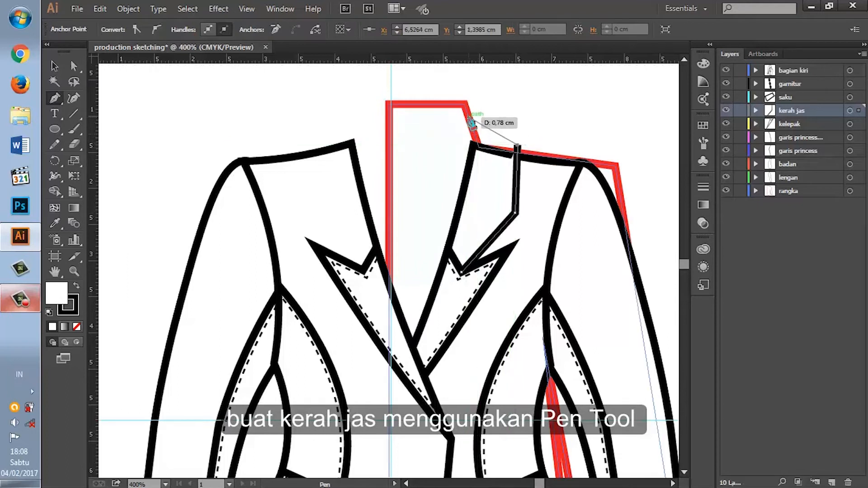
left_click(448, 248)
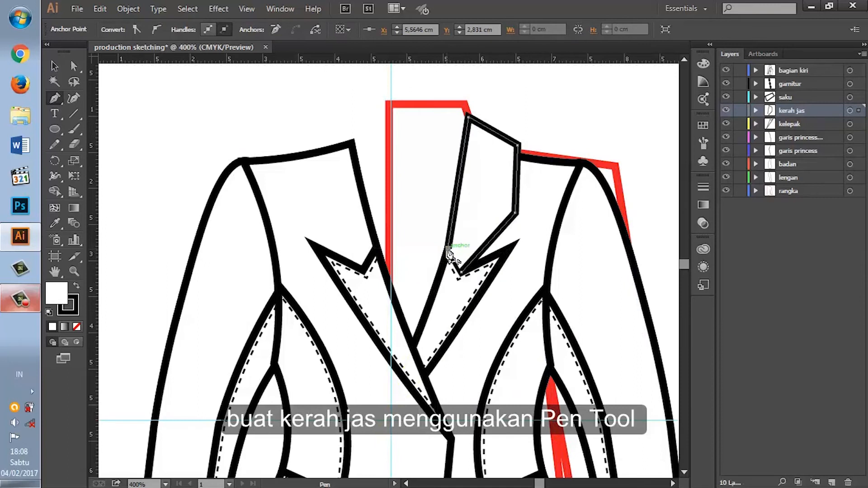
left_click(461, 272)
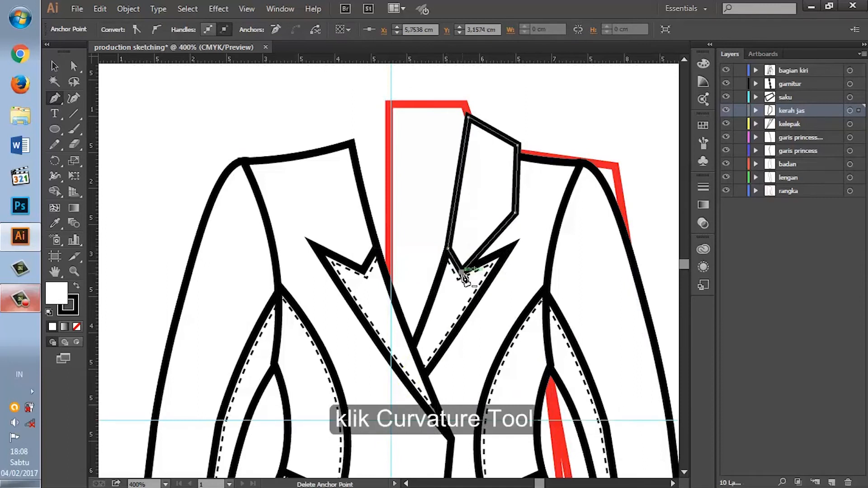
Step: Reposition the collar's neck, shoulder and outer corner points with the Curvature Tool to fit the shoulder line
left_click(74, 97)
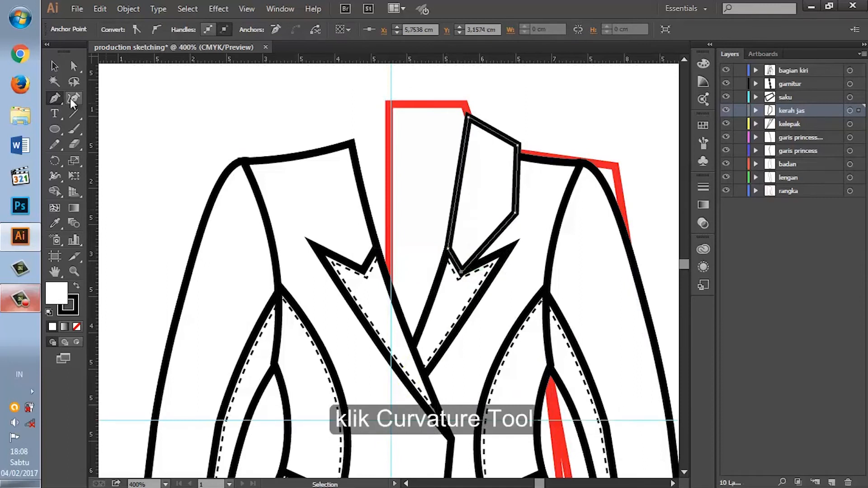
left_click_drag(469, 118, 471, 116)
left_click(472, 116)
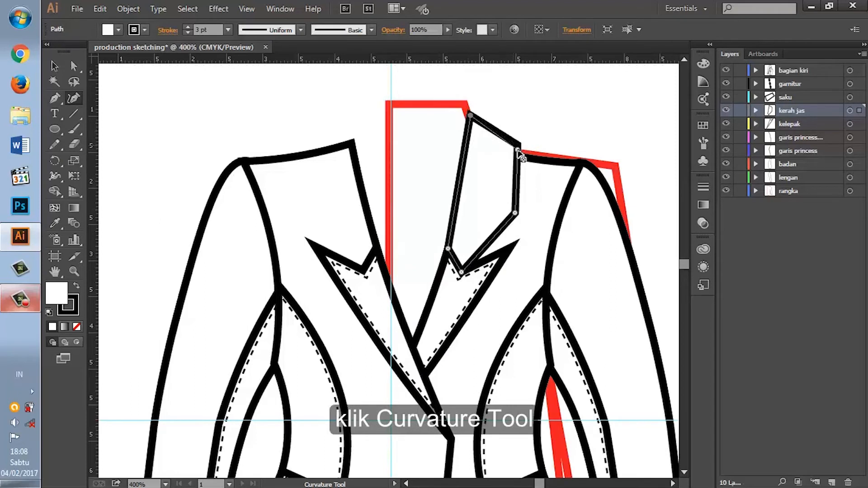
left_click(468, 118)
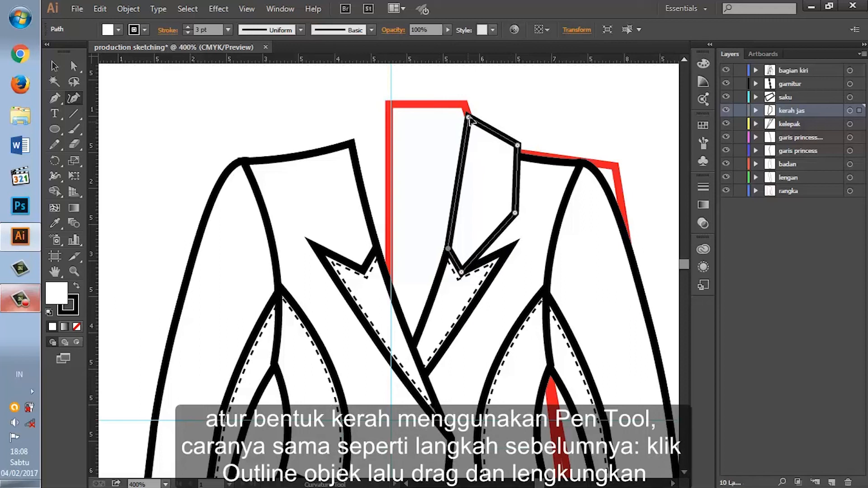
left_click_drag(517, 146, 517, 152)
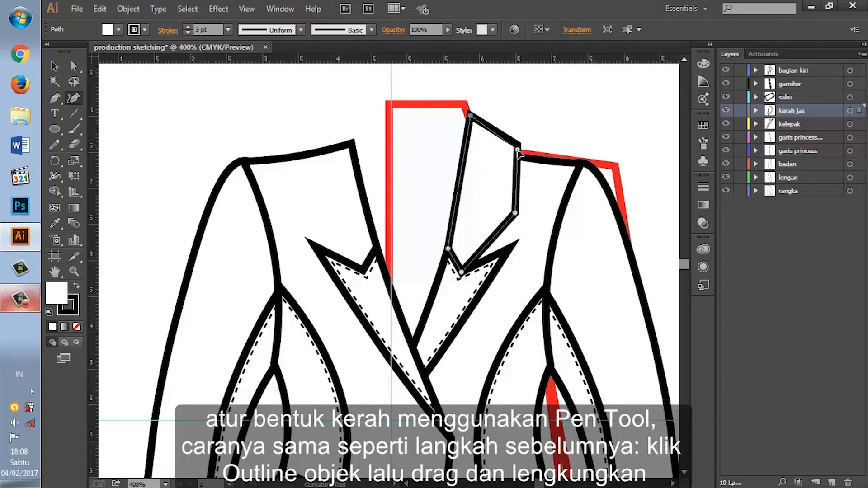
left_click_drag(515, 213, 517, 216)
left_click_drag(517, 153, 512, 152)
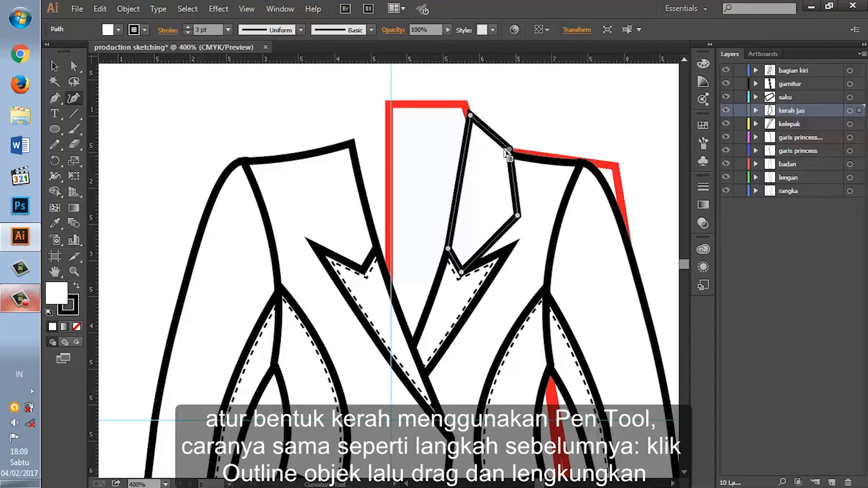
Step: Curve the collar's neckline edge and upper edge inward, and nudge the shoulder corner slightly toward the neck
left_click_drag(460, 183, 466, 184)
left_click_drag(489, 132, 471, 120)
left_click_drag(509, 150, 506, 148)
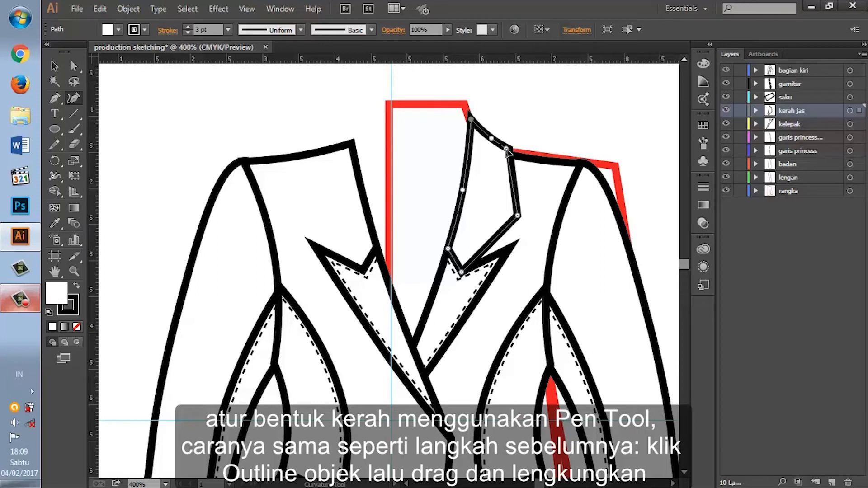
Step: Raise the collar's outer corner and bend the edges above and below it into smooth curves
left_click_drag(517, 216, 516, 197)
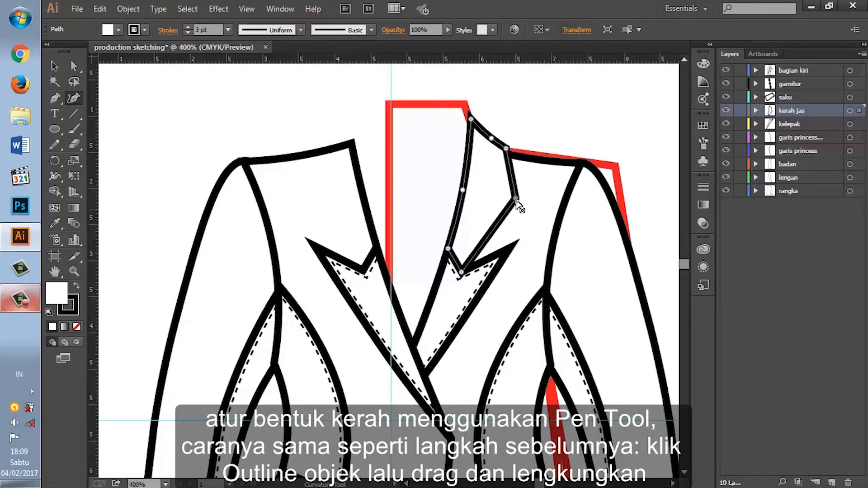
left_click(493, 225)
left_click_drag(493, 225, 497, 229)
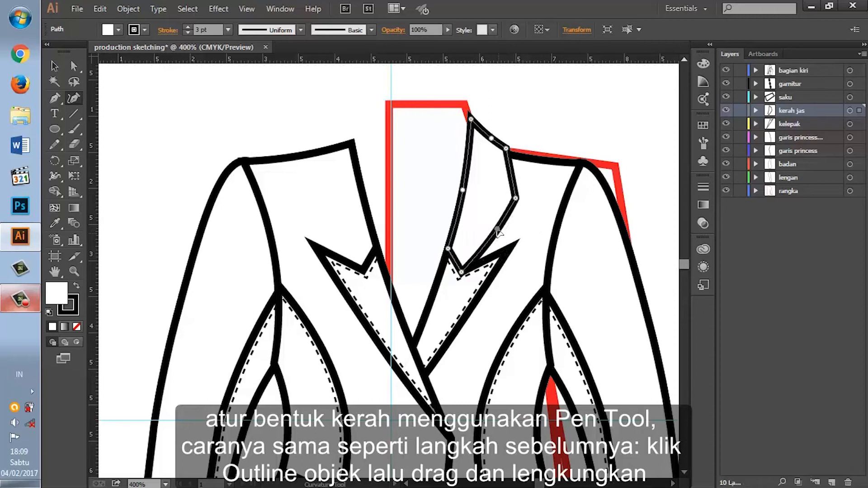
left_click(509, 176)
left_click_drag(509, 176, 513, 175)
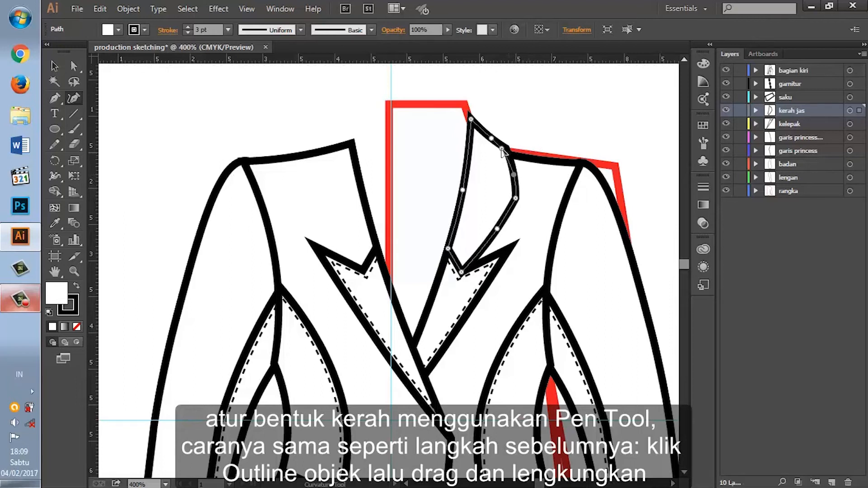
left_click_drag(515, 197, 518, 189)
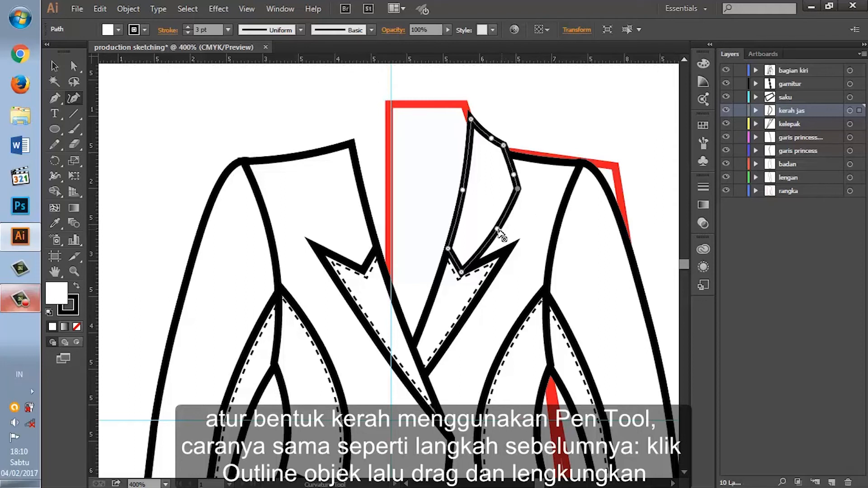
Step: Deselect the collar and hide the rangka layer
left_click(54, 66)
left_click(607, 104)
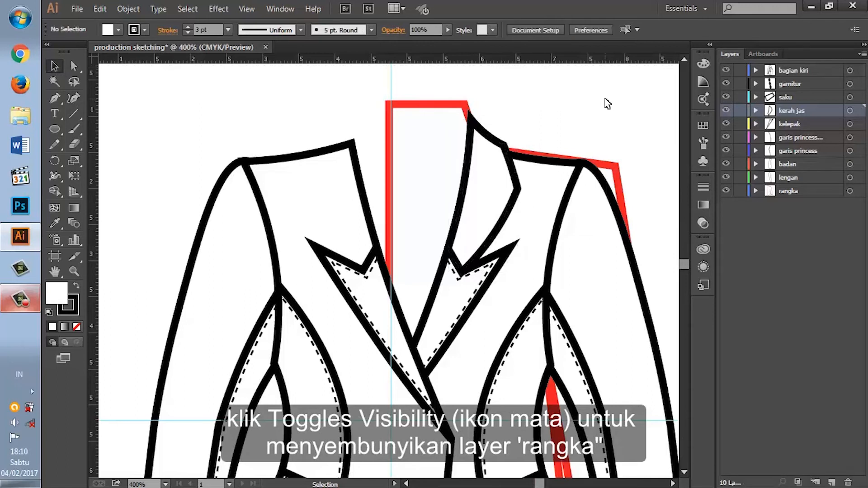
left_click(726, 191)
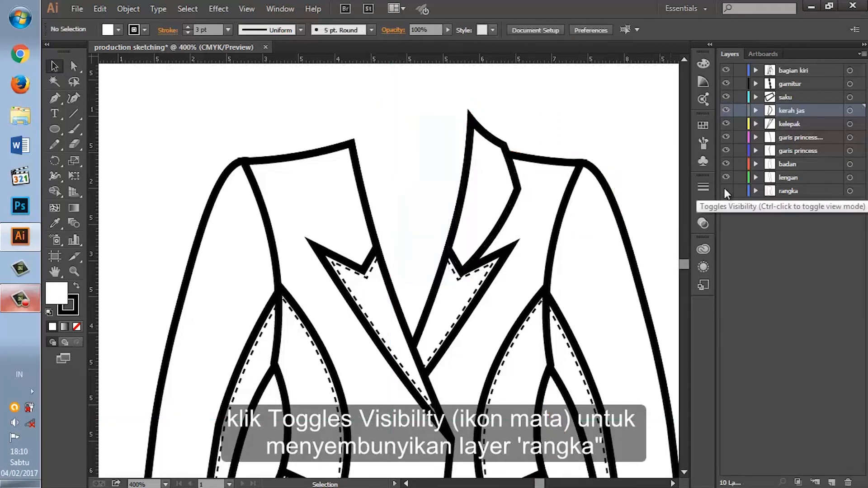
Step: Refine the collar's outline with the Curvature Tool by moving its shoulder corner and the curve point on the outer edge below it
scroll(577, 195, "up", 2)
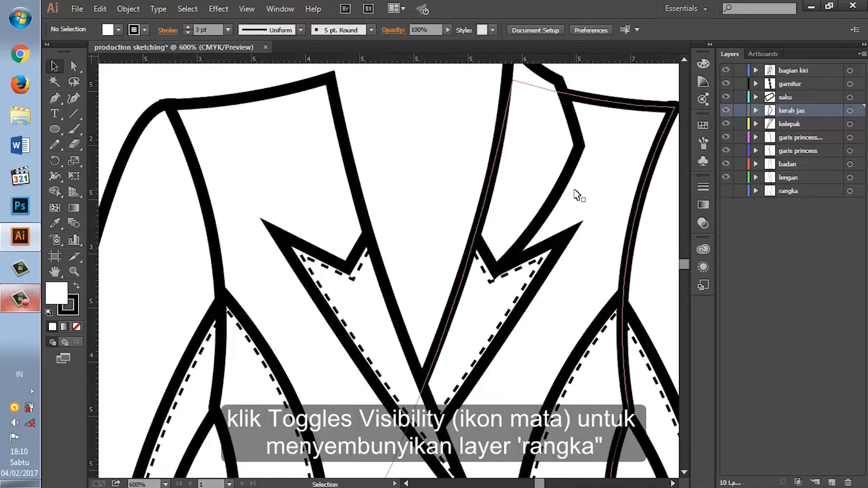
scroll(576, 194, "up", 1)
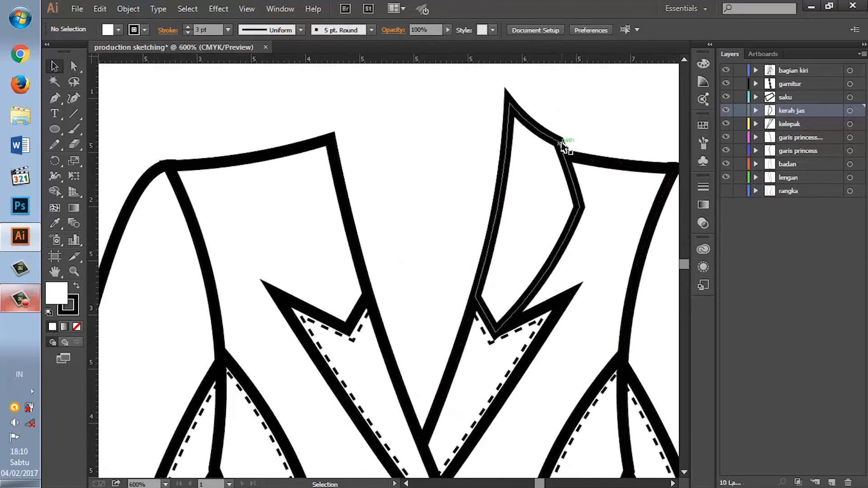
left_click(561, 143)
left_click(74, 98)
mouse_move(558, 142)
left_mouse_down()
mouse_move(565, 150)
mouse_move(539, 135)
mouse_move(561, 149)
left_mouse_up()
left_click_drag(574, 187, 571, 183)
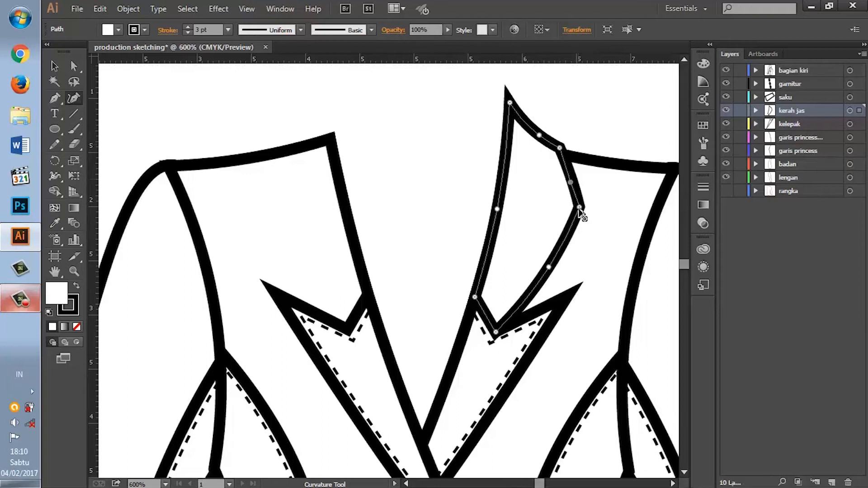
left_click_drag(559, 148, 553, 143)
left_click_drag(571, 183, 570, 177)
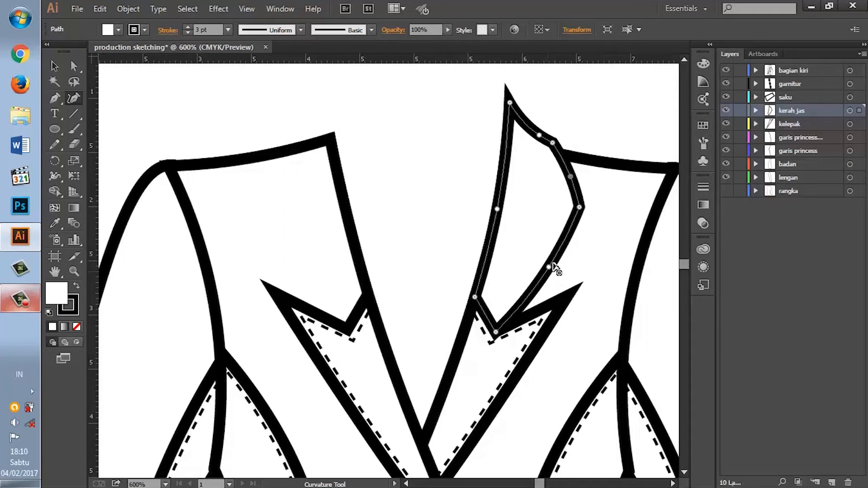
Step: Target the kerah jas layer, activate the Pen tool, and create a new layer nested inside kerah jas above the collar path
scroll(572, 227, "up", 1)
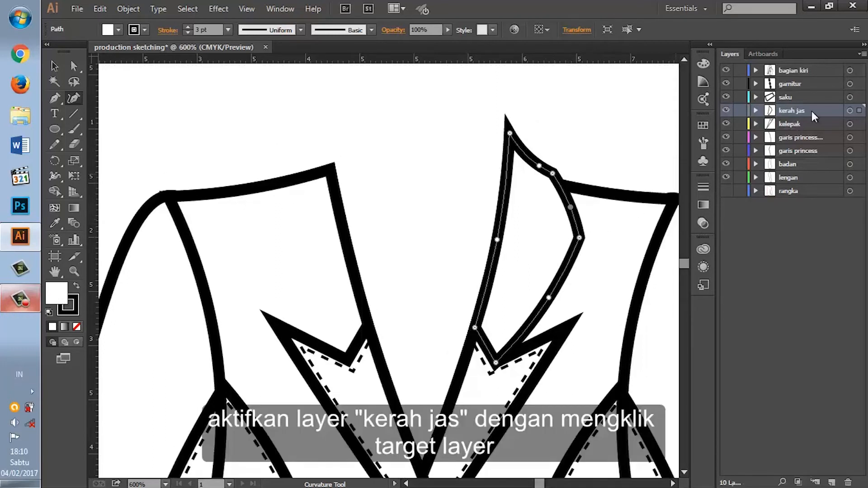
left_click(851, 111)
left_click(55, 99)
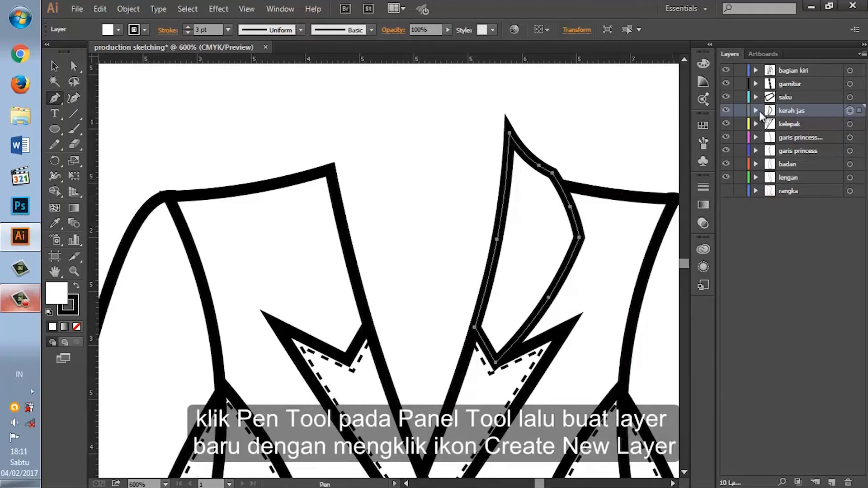
left_click(756, 110)
left_click(830, 482)
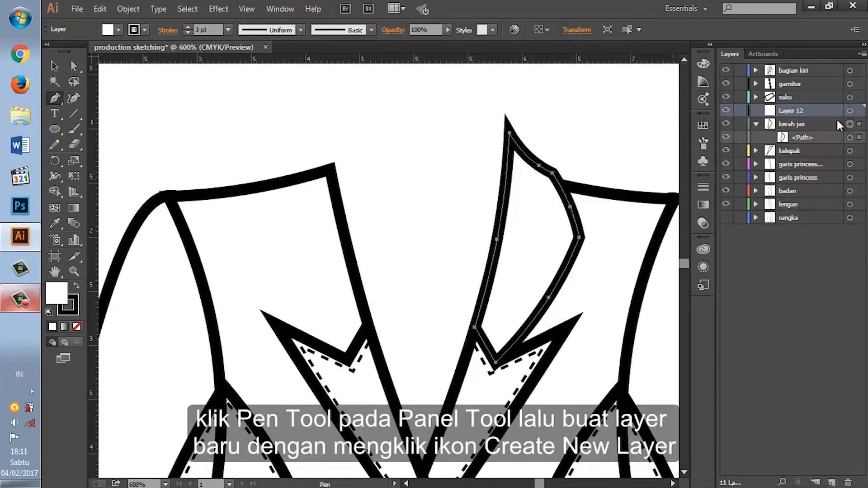
left_click_drag(808, 119, 801, 131)
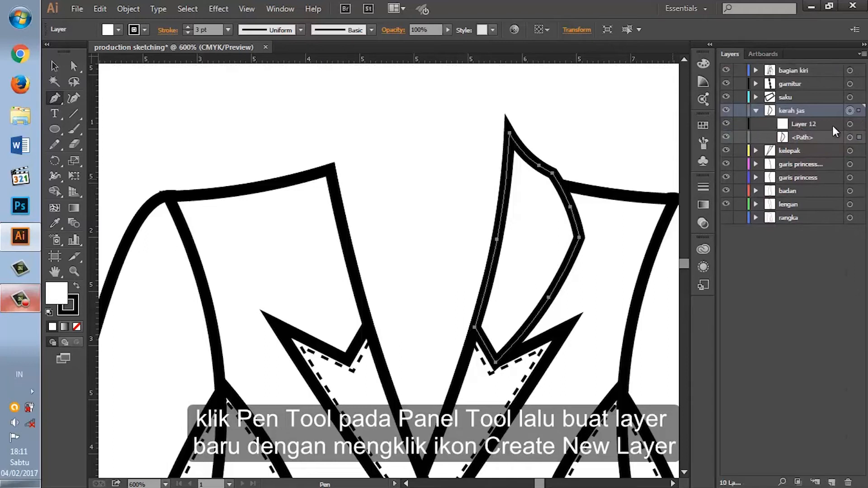
Step: Target Layer 12 and draw an open four-point stitch line just inside the collar's outer and notch edges
left_click(849, 125)
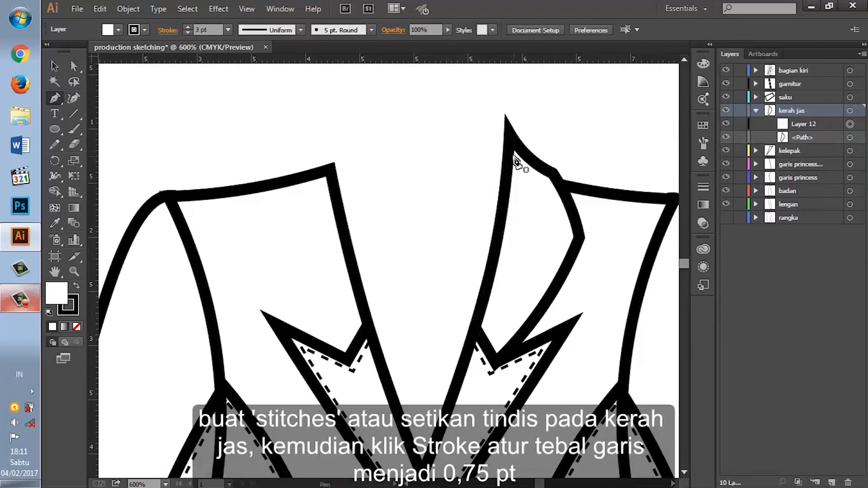
left_click(539, 172)
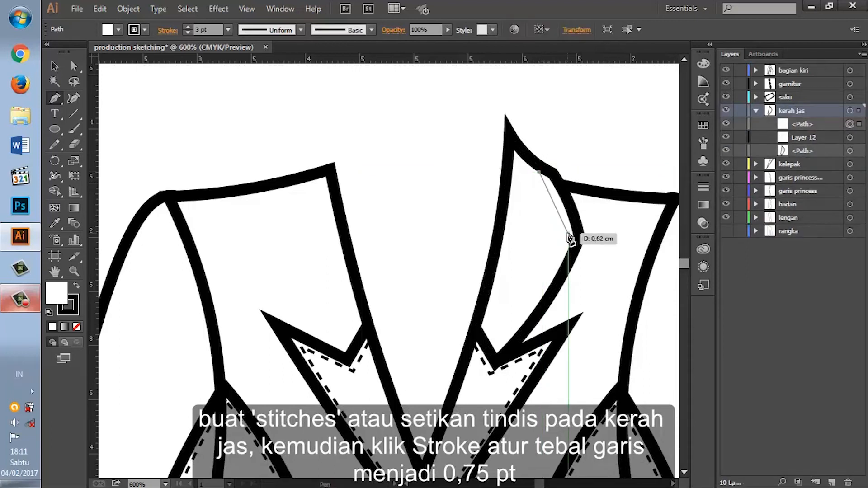
left_click(568, 233)
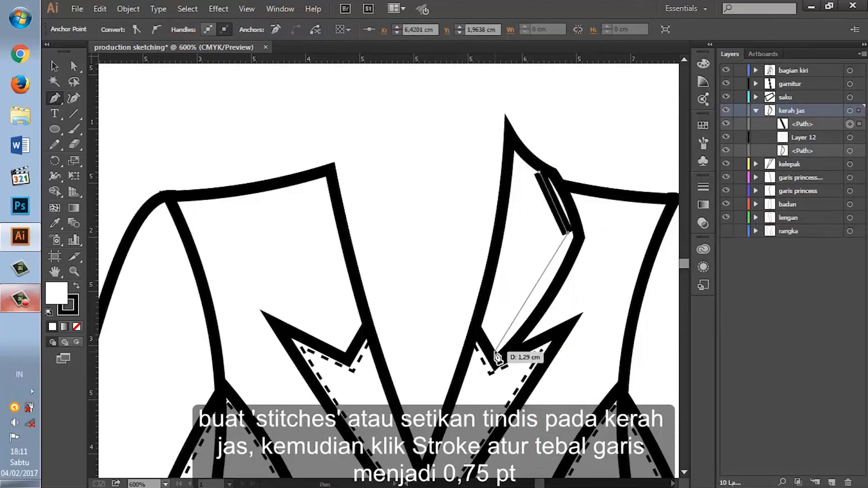
left_click(498, 349)
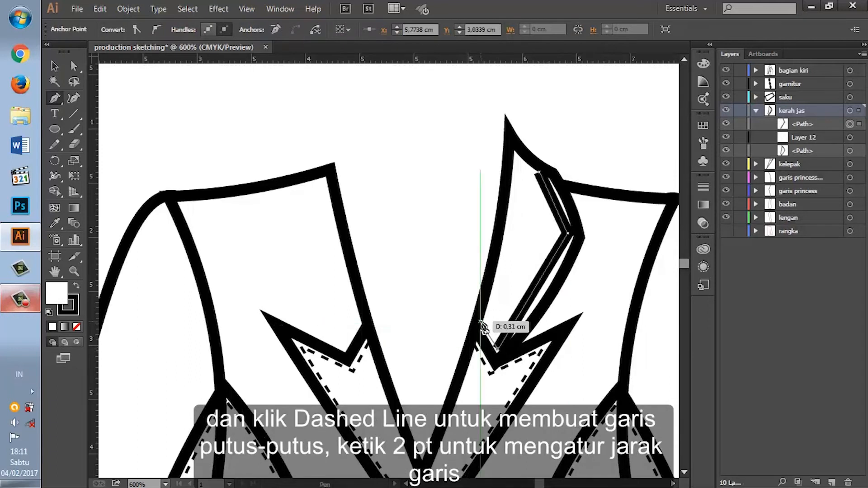
left_click(480, 321)
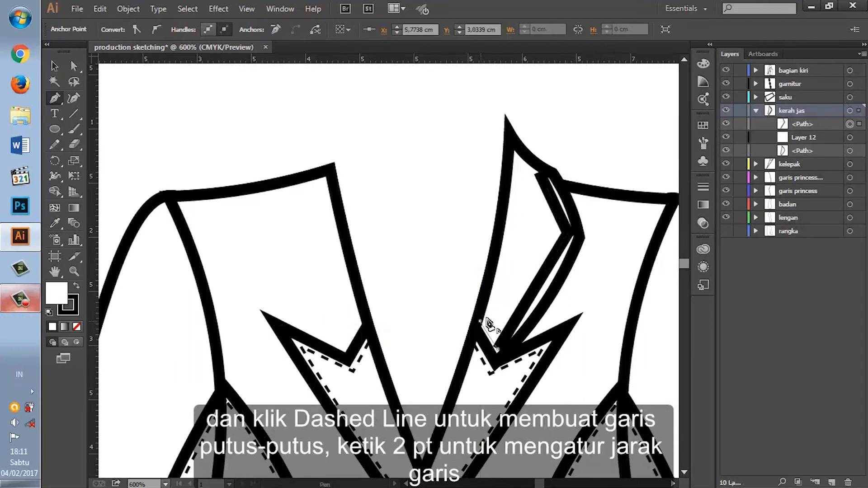
Step: Set the collar stitch line's stroke to 0.75 pt and make it dashed with a 2 pt dash
left_click(694, 188)
left_click(551, 267)
left_click(635, 194)
left_click(638, 215)
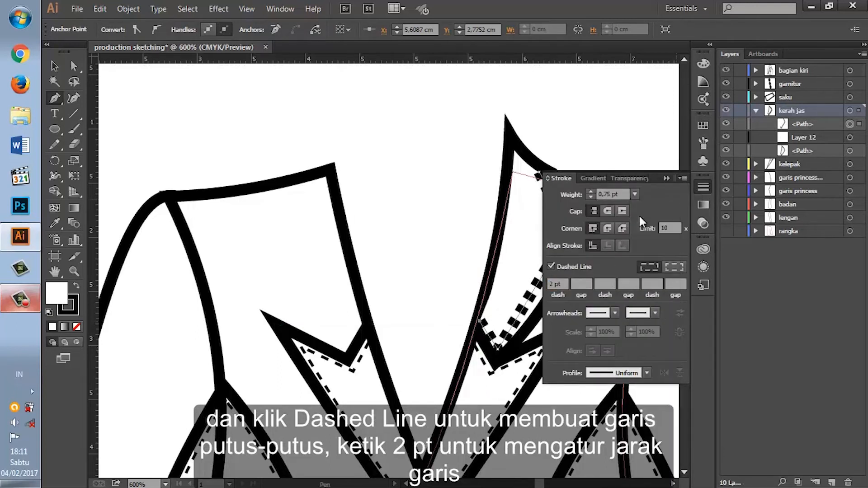
left_click(696, 187)
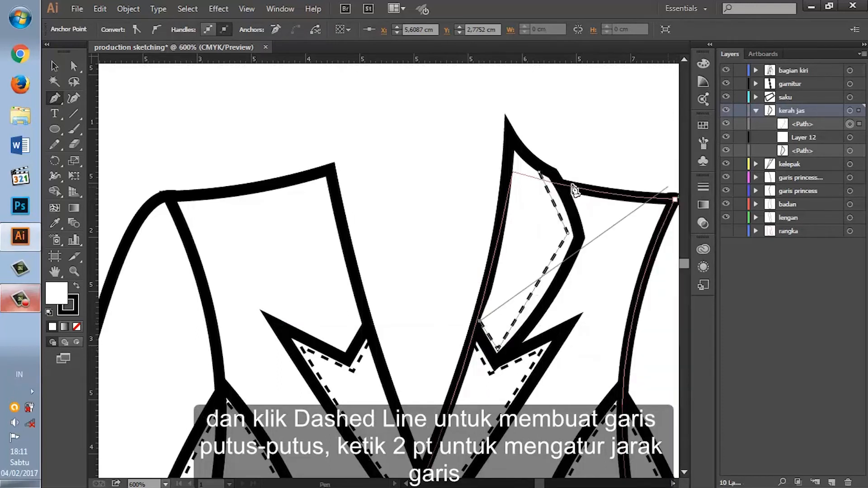
Step: Reposition the collar stitch line's ends and outer corner with the Curvature Tool, and remove the line's fill
left_click(74, 100)
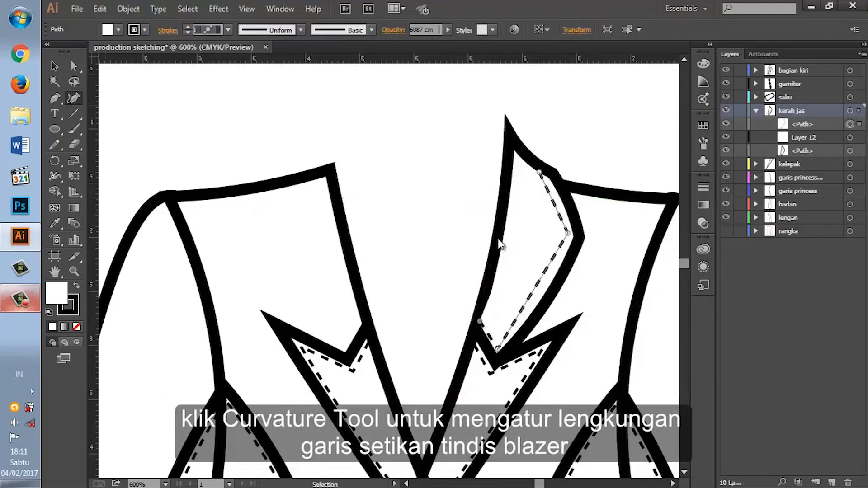
left_click(540, 173)
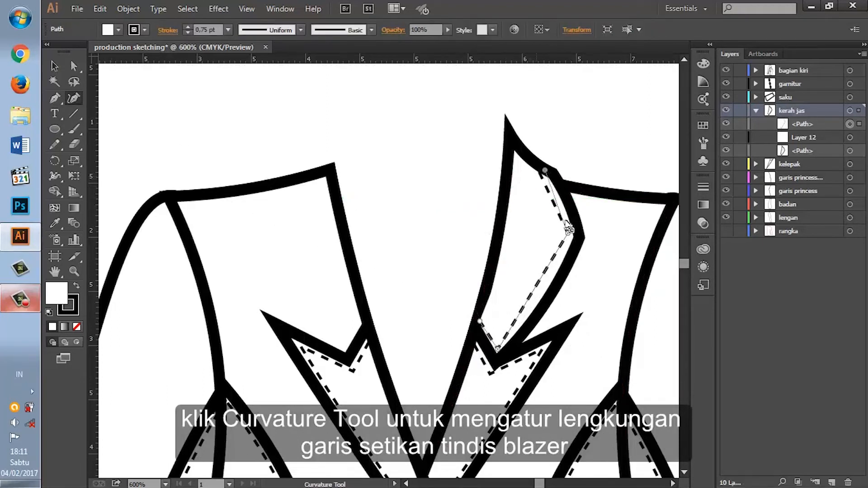
left_click_drag(568, 236, 570, 237)
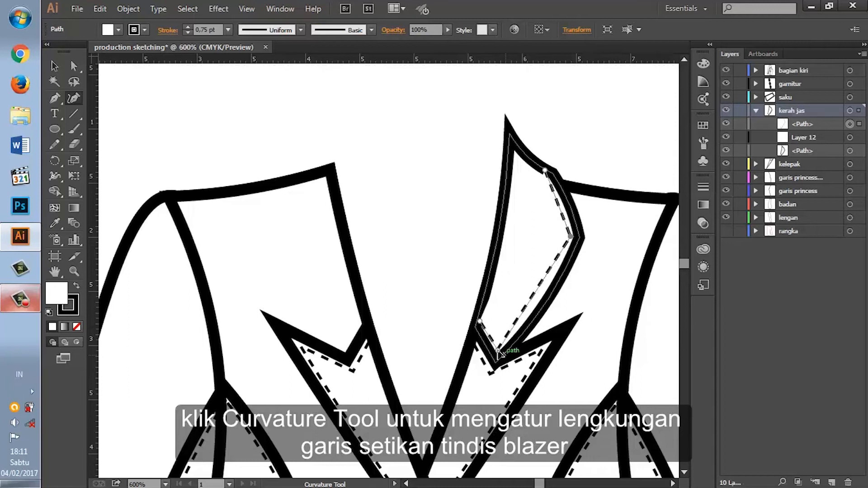
left_click(478, 318)
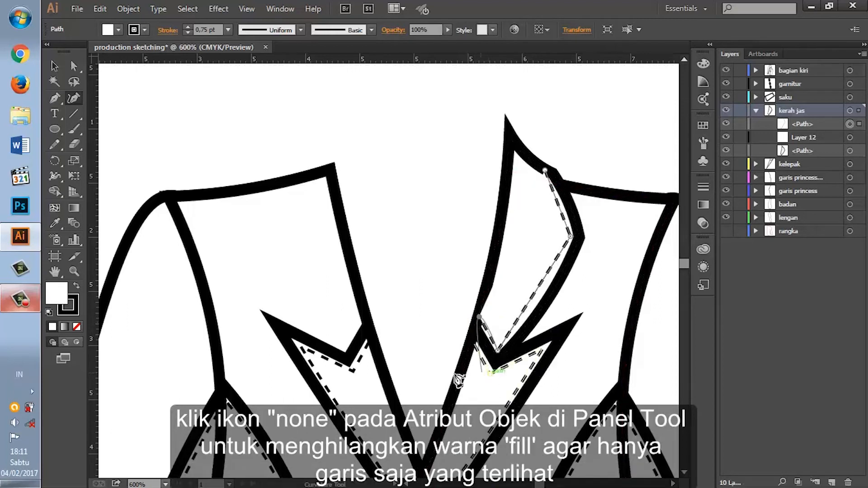
left_click(78, 326)
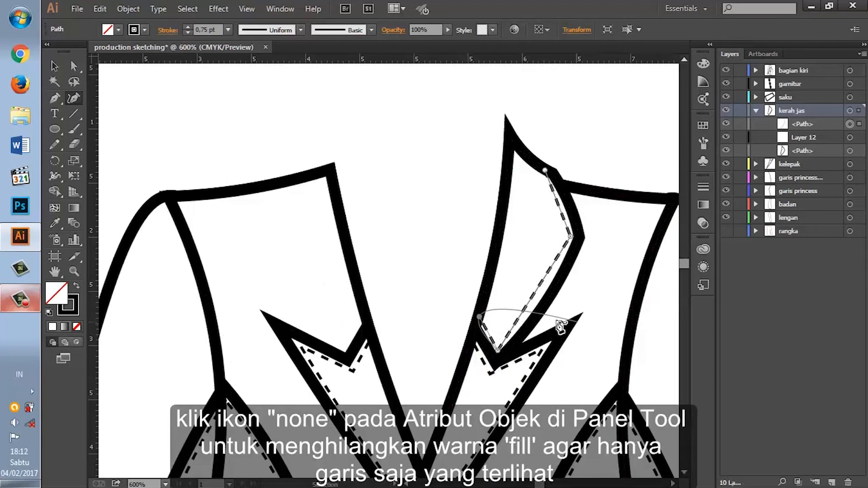
Step: Bow the stitch line along the collar's outer edge by adding curve points on its lower and upper segments and adjusting its shoulder end
left_click(538, 296)
left_click_drag(538, 296, 541, 292)
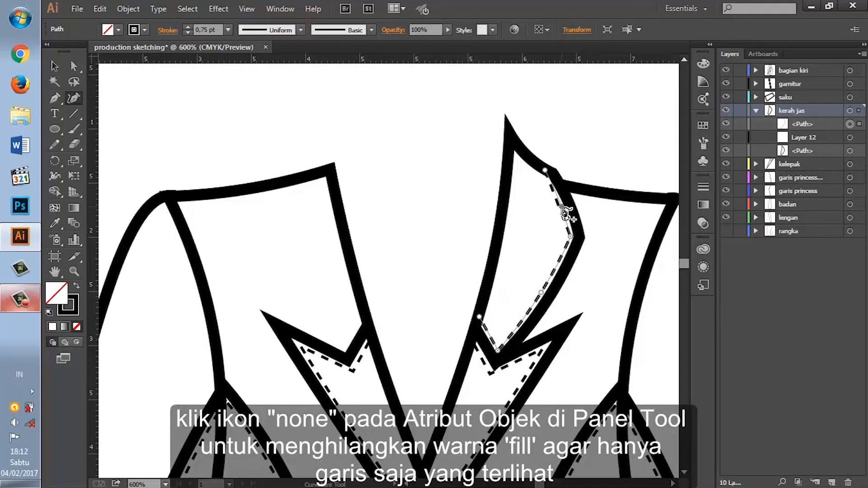
left_click_drag(545, 170, 543, 168)
left_click_drag(560, 207, 559, 207)
left_click_drag(544, 170, 539, 172)
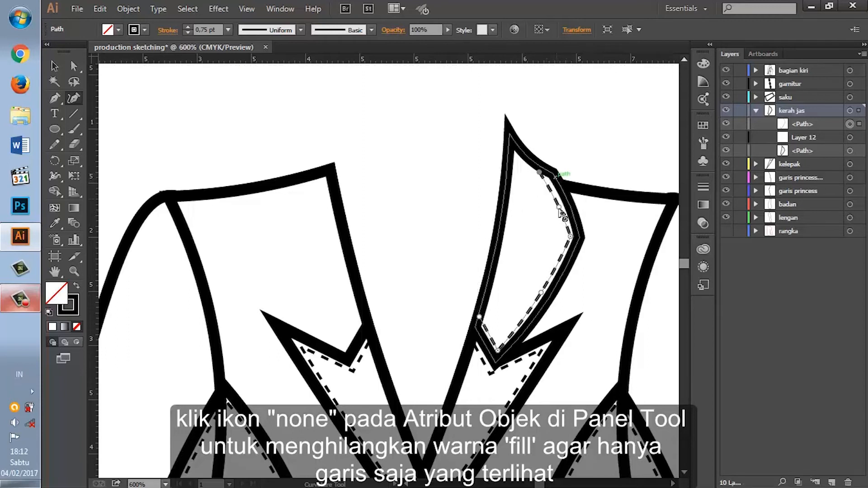
left_click_drag(560, 206, 561, 204)
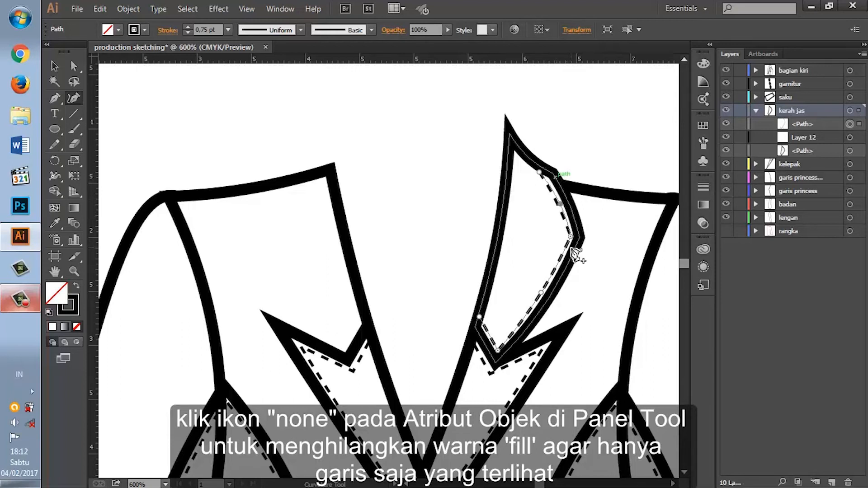
left_click_drag(540, 174, 541, 173)
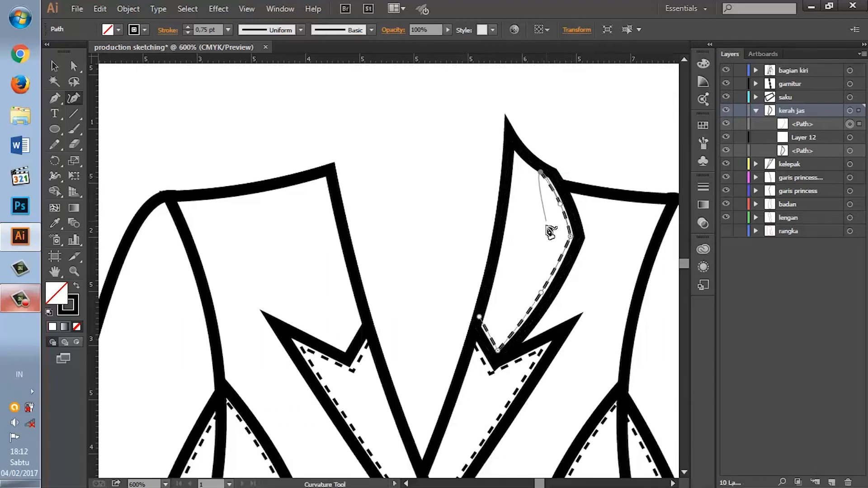
key("v")
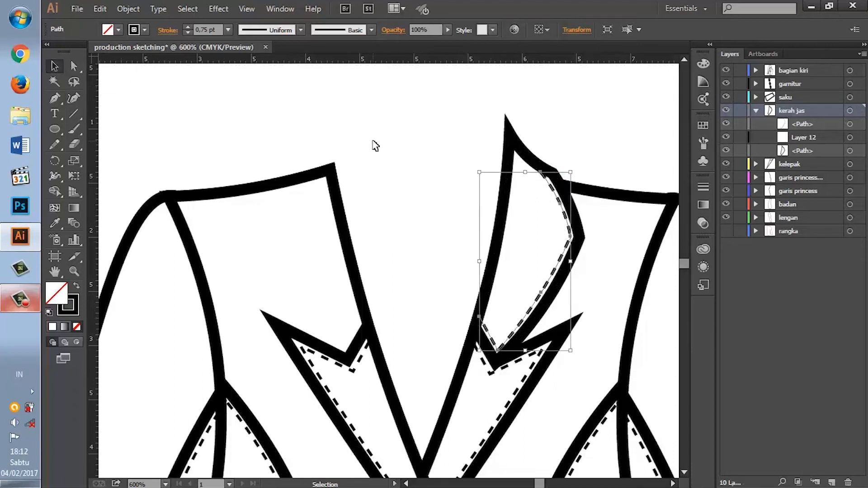
left_click(375, 144)
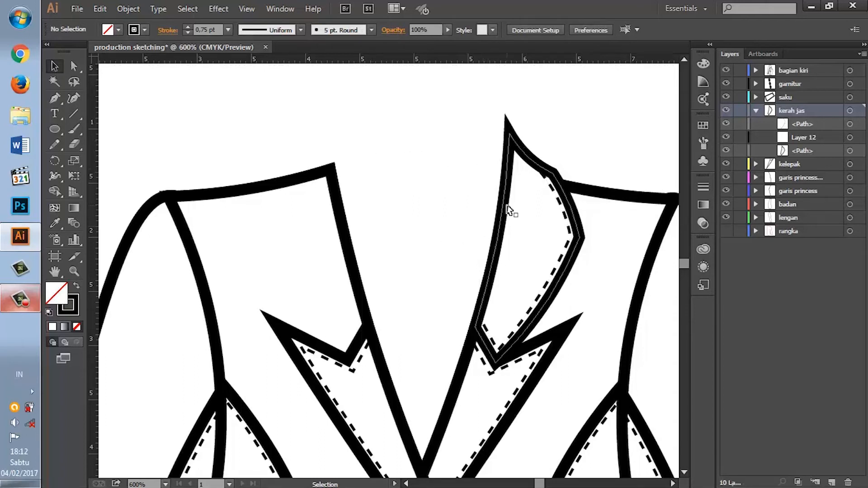
Step: Round the collar outline's pointed top tip with the Curvature Tool and shift it slightly upward and toward the neck opening
left_click(540, 168)
key("shift+grave")
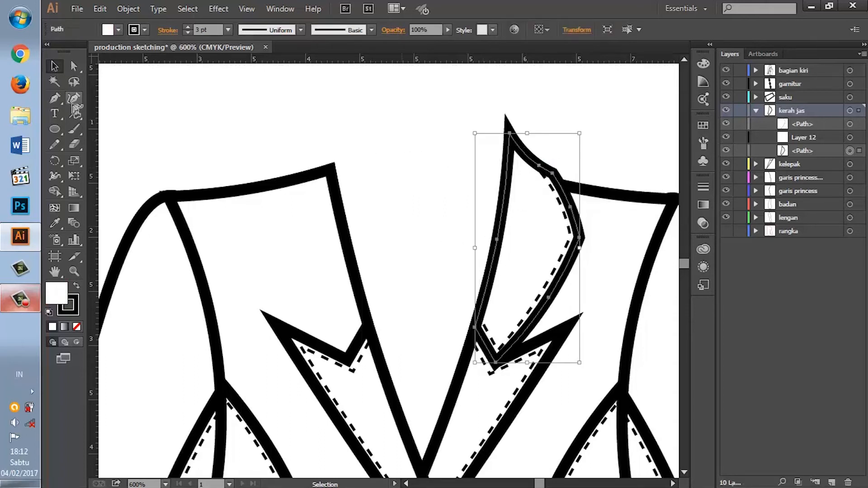
left_click(509, 133)
left_click(510, 134)
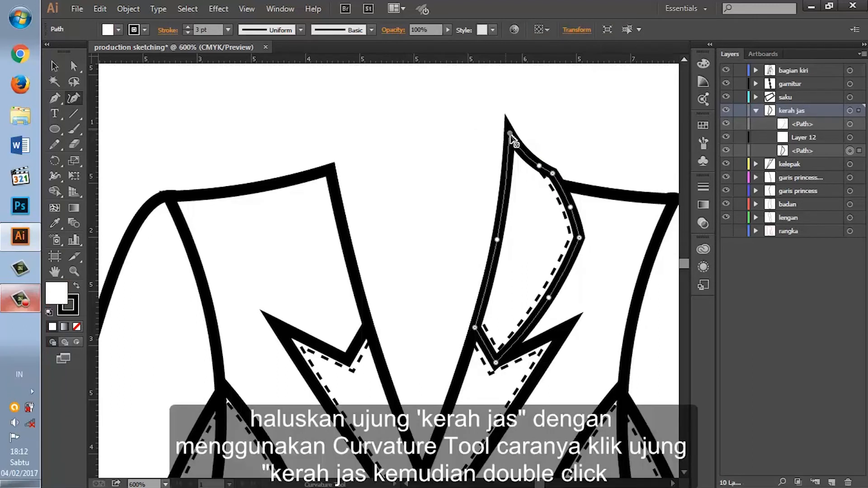
double_click(510, 135)
left_click_drag(510, 139, 510, 140)
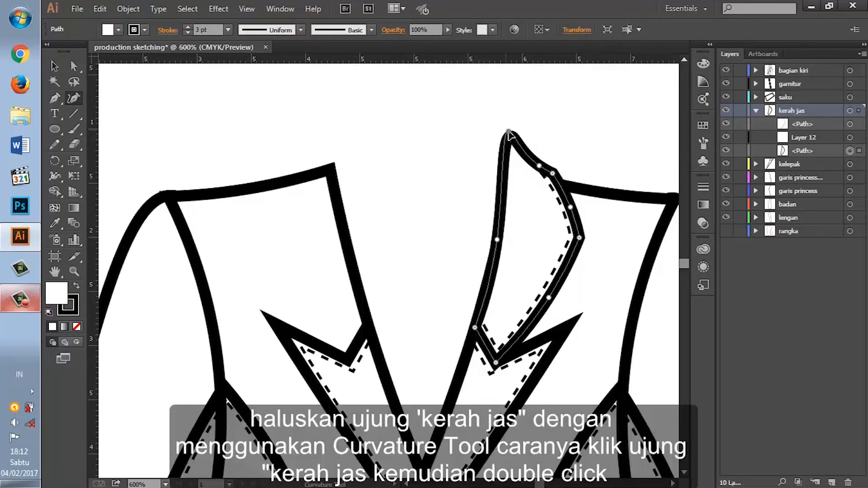
key("ctrl+z")
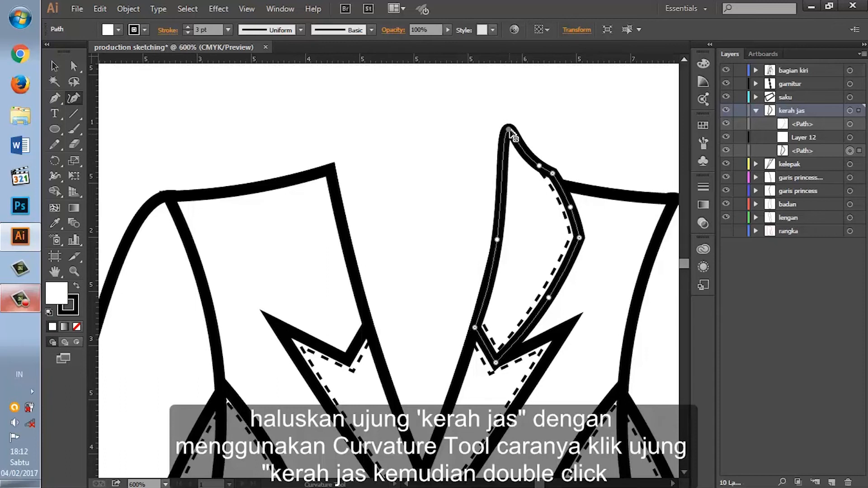
left_click_drag(510, 132, 506, 130)
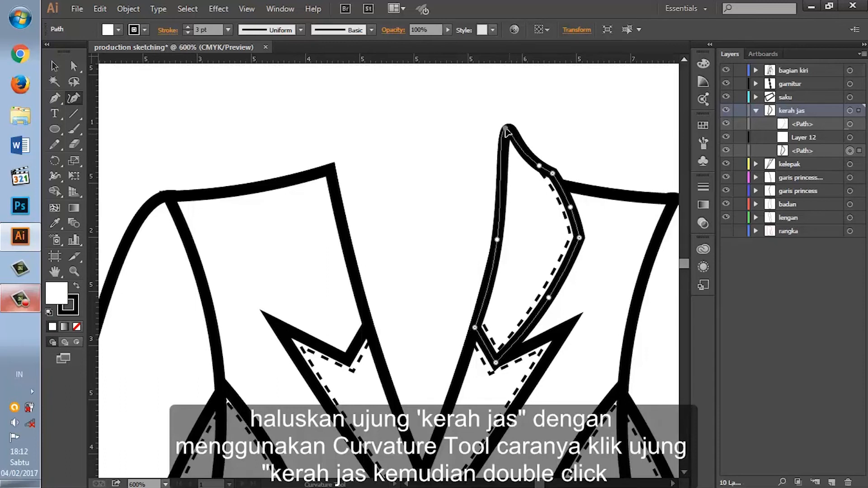
left_click(503, 137)
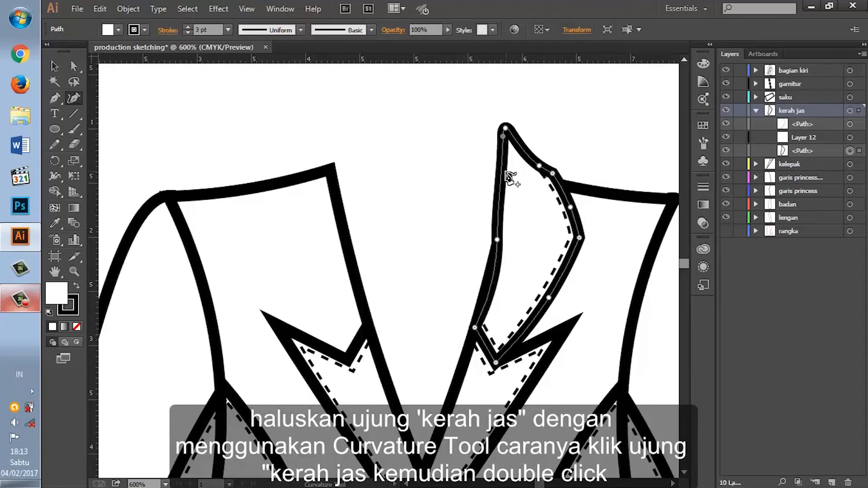
key("v")
key("shift+grave")
left_click(506, 130)
double_click(505, 130)
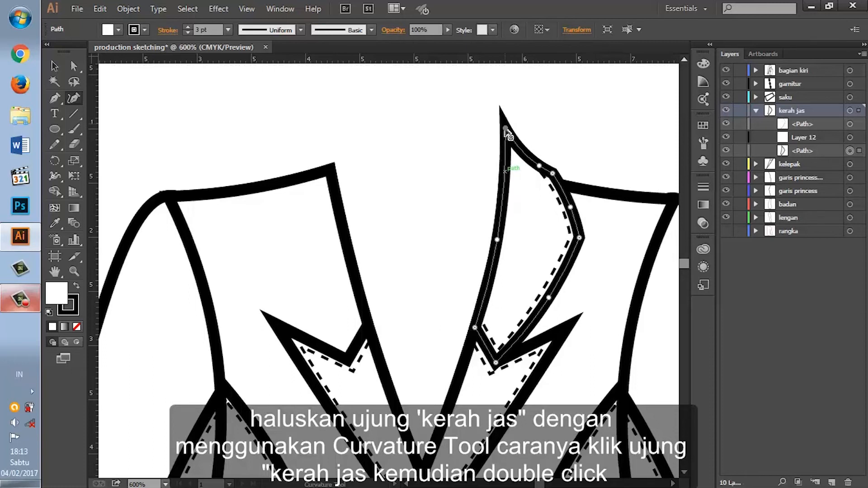
double_click(506, 130)
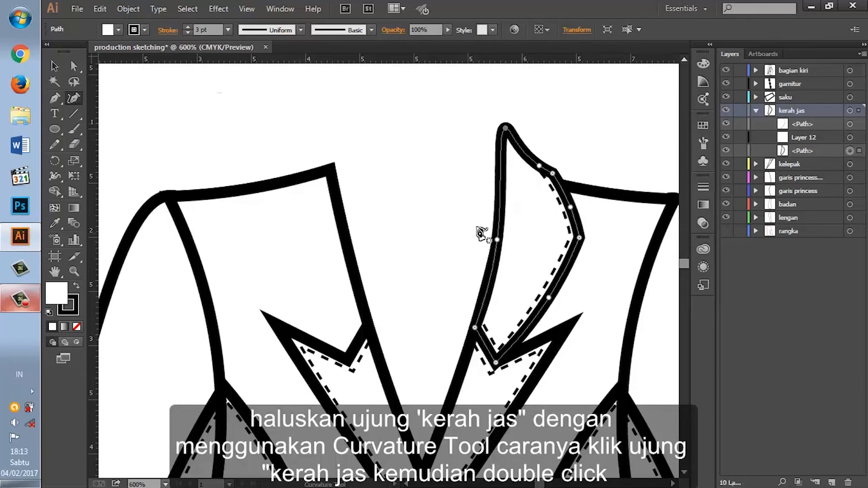
Step: Duplicate the collar outline and its stitch line by targeting the kerah jas layer and copying and pasting its contents
key("v")
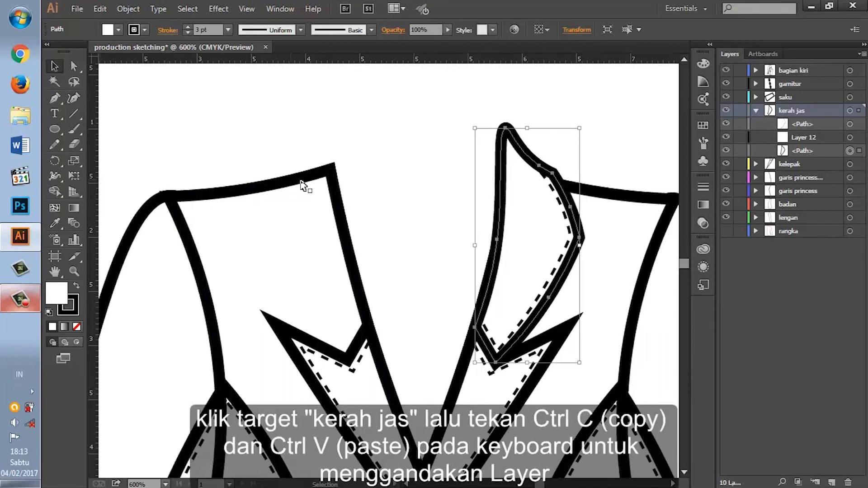
left_click(379, 188)
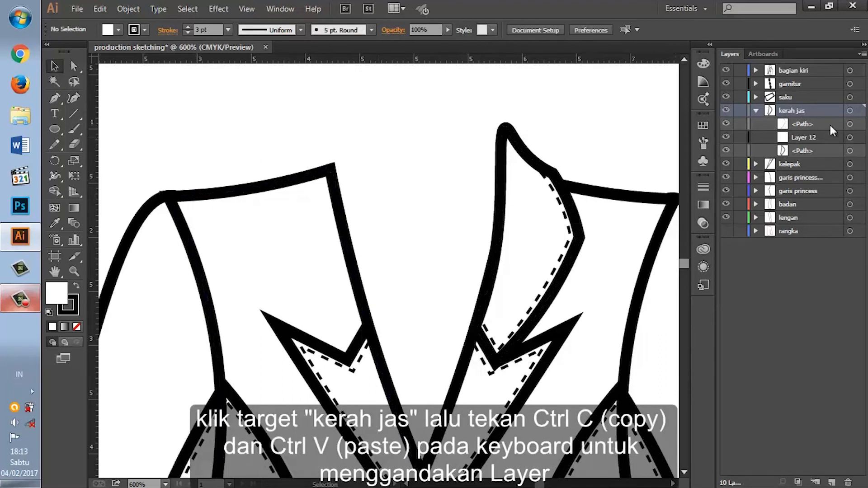
left_click(850, 111)
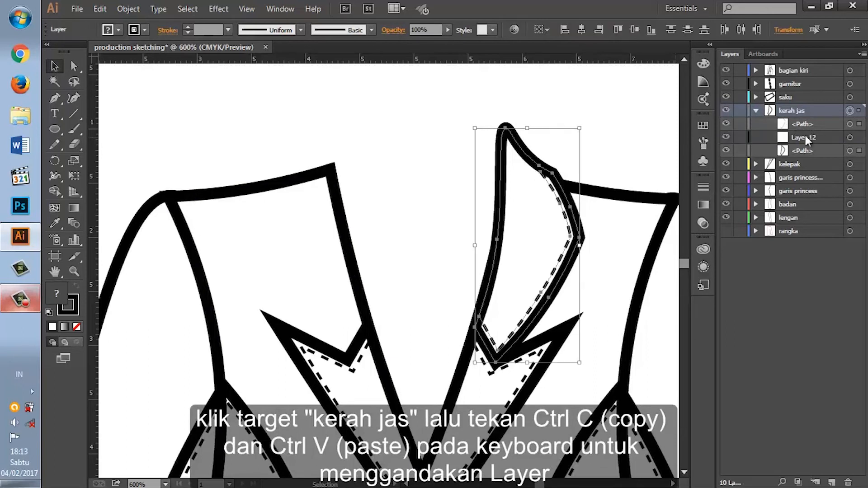
key("ctrl+c")
key("ctrl+v")
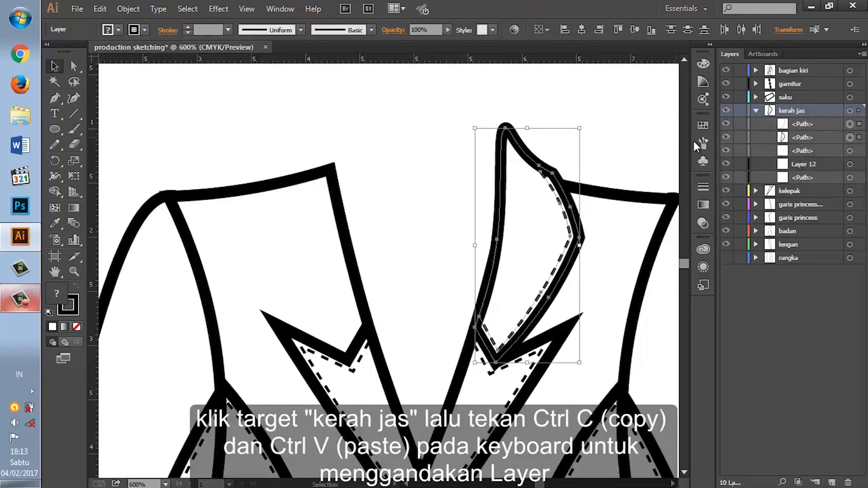
Step: Reflect the pasted collar across the vertical axis and position it over the opposite neckline, level with the original collar
right_click(381, 252)
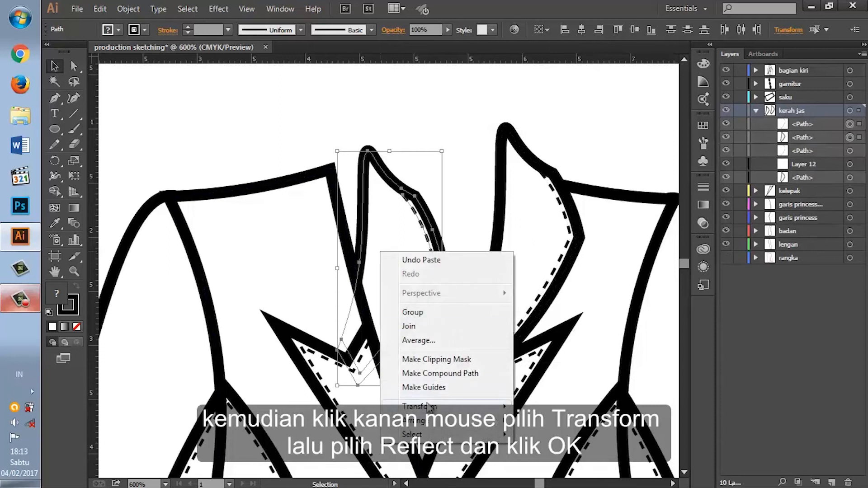
mouse_move(452, 406)
left_click(577, 340)
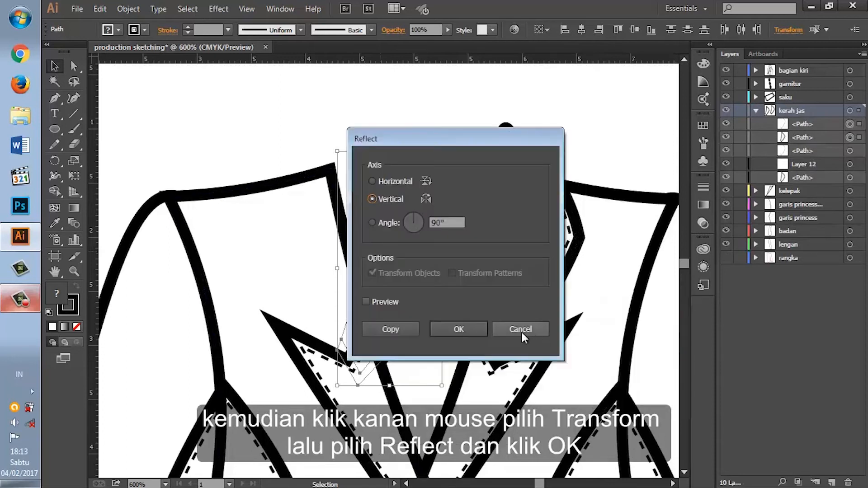
left_click(458, 329)
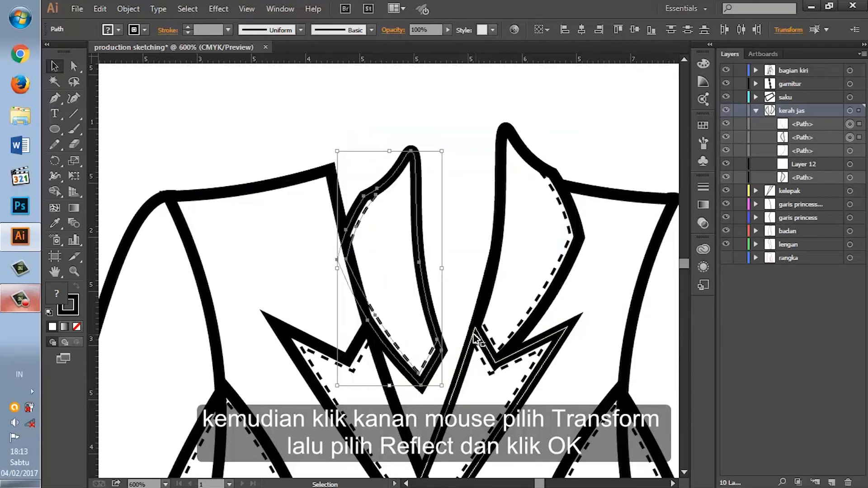
left_click_drag(375, 307, 316, 291)
left_click_drag(408, 285, 409, 286)
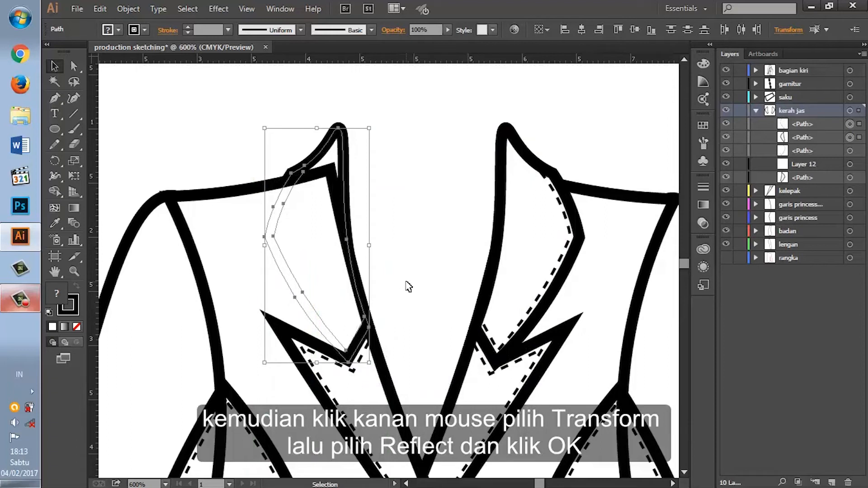
key("Left")
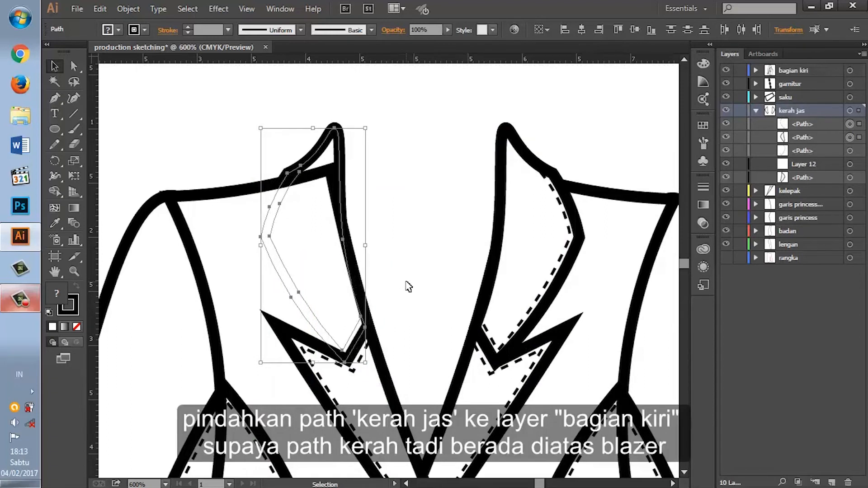
Step: Move the two mirrored collar paths from kerah jas to the top of the bagian kiri layer and nudge them one step right
left_click(802, 122)
left_click(804, 138, "shift")
left_click_drag(801, 125, 793, 71)
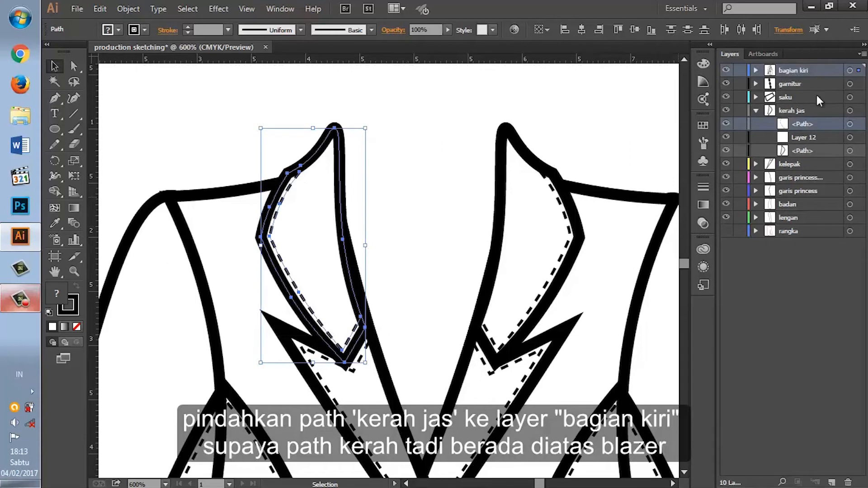
left_click(755, 70)
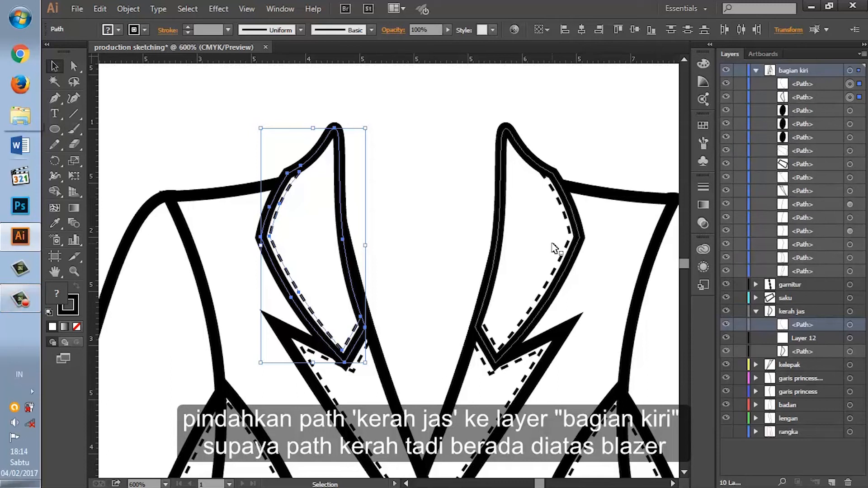
key("Right")
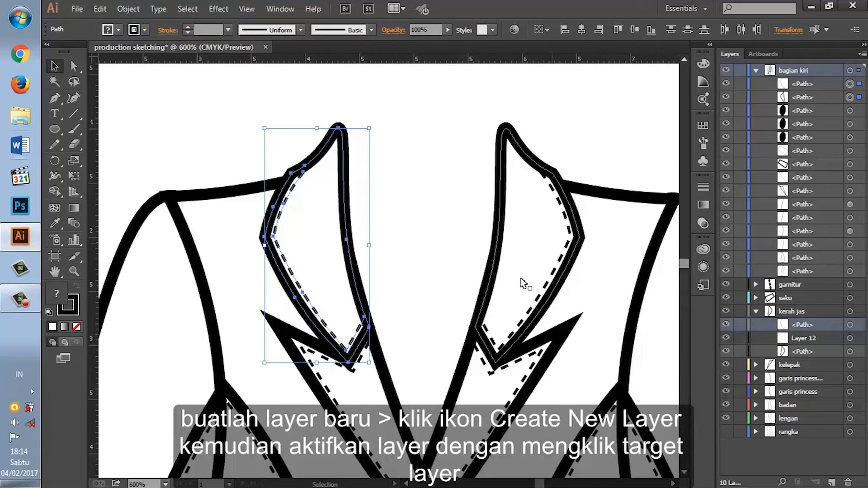
left_click(430, 312)
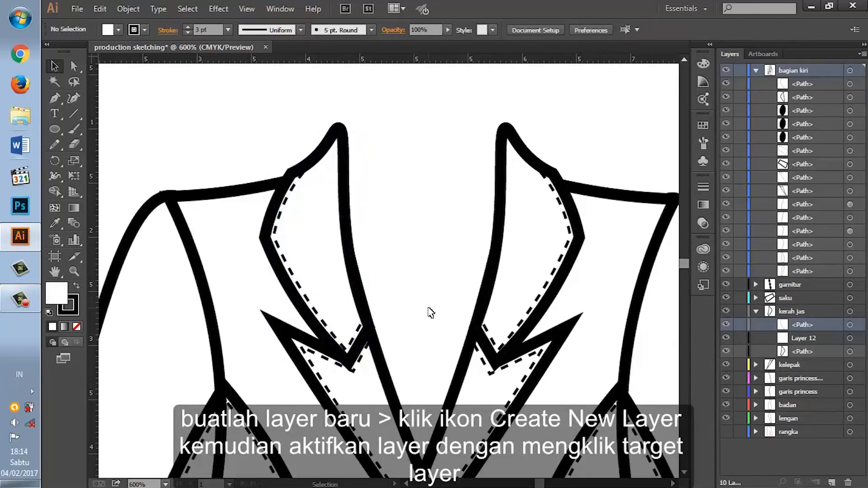
Step: Create and target a new layer above bagian kiri, and collapse the bagian kiri and kerah jas layers
left_click(756, 71)
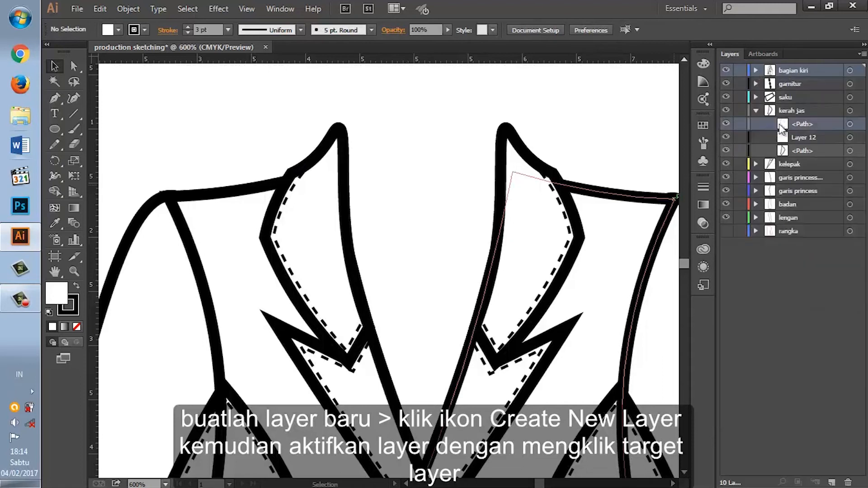
left_click(831, 482)
left_click(850, 70)
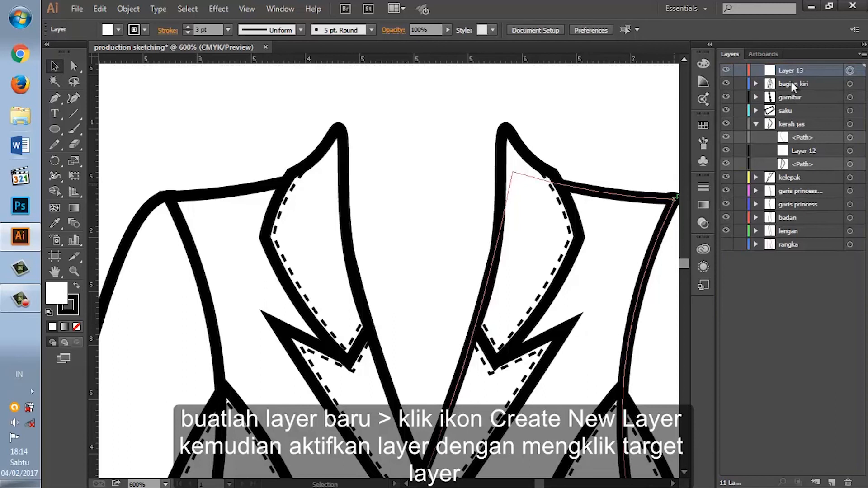
left_click(755, 124)
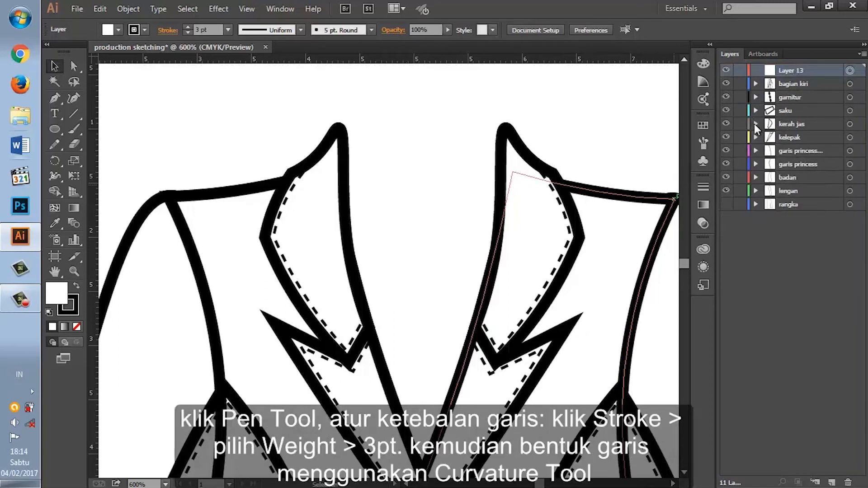
Step: Draw a 3 pt Pen line between the two collar tips and bow its middle slightly upward with the Curvature tool
left_click(58, 100)
left_click(704, 185)
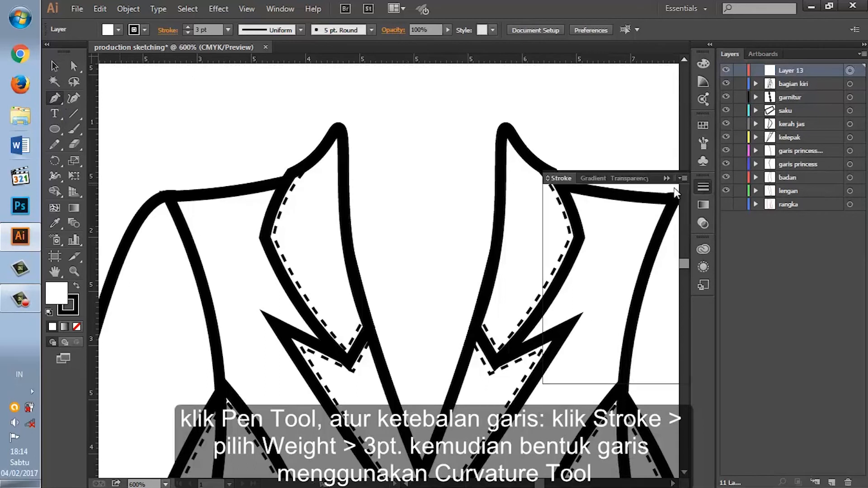
left_click(705, 186)
left_click(338, 128)
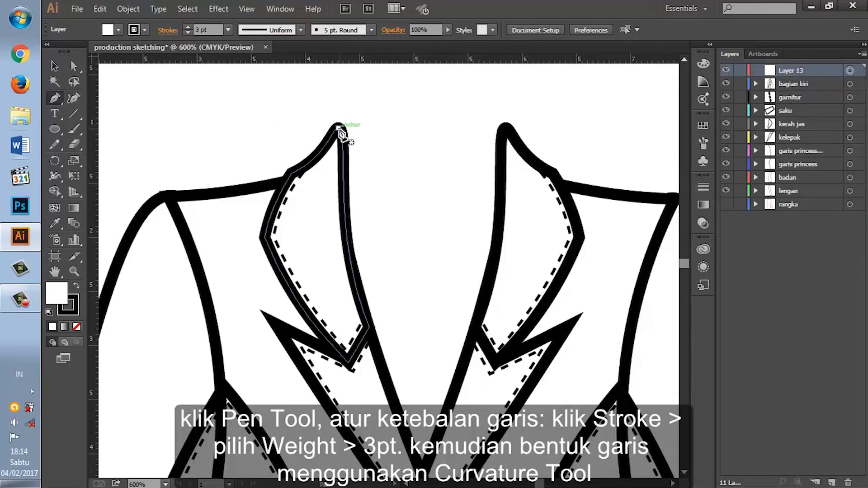
left_click(505, 128)
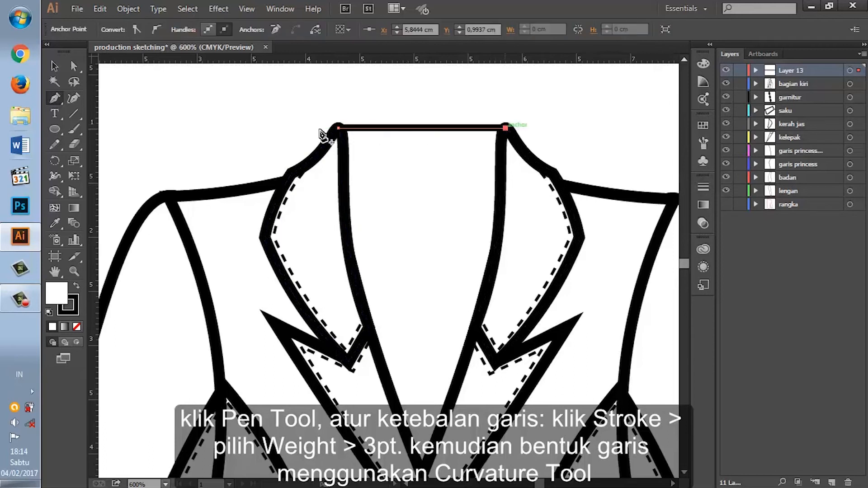
left_click(73, 97)
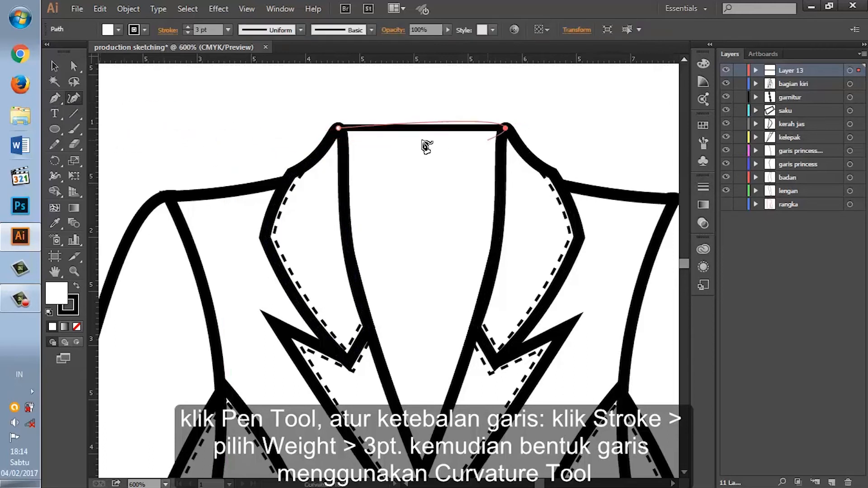
left_click_drag(420, 128, 417, 121)
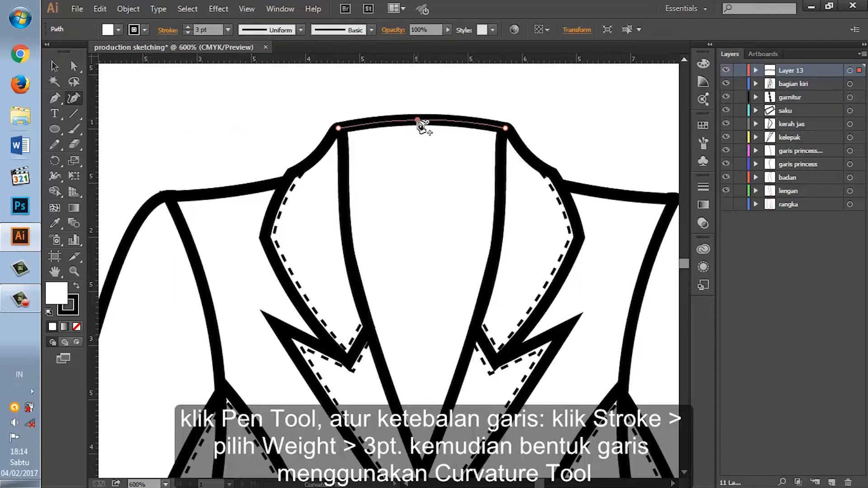
left_click(56, 67)
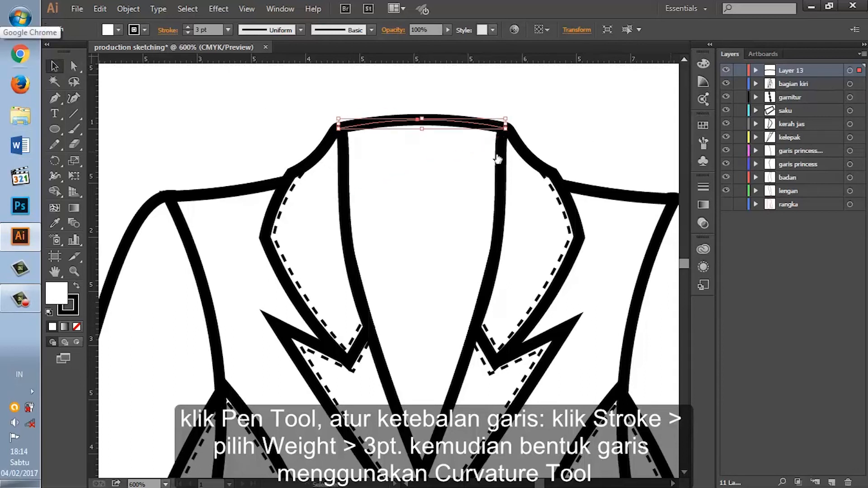
Step: Draw a second line across the neck opening below the first, bow its middle upward, and deselect it
left_click(55, 99)
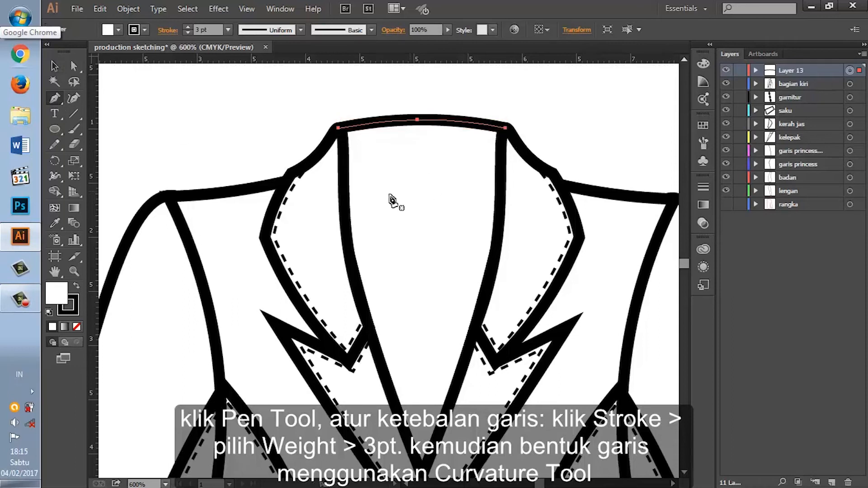
left_click(344, 198)
left_click(501, 198)
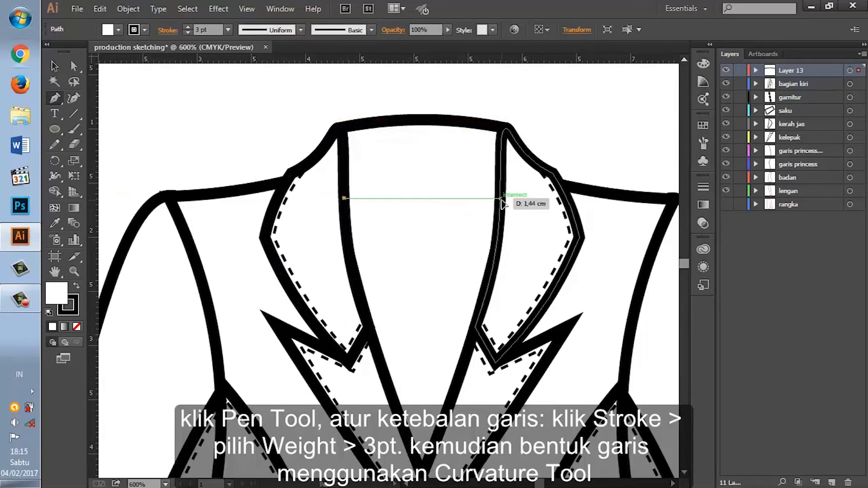
left_click(73, 98)
left_click_drag(428, 199, 424, 189)
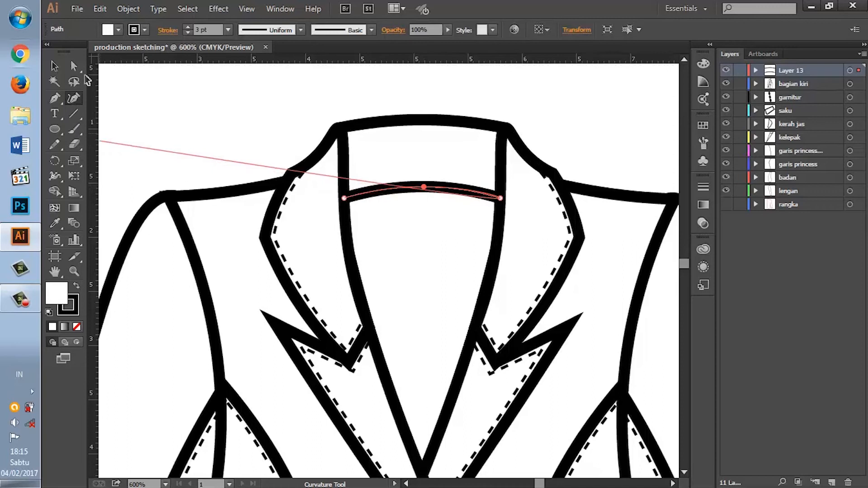
left_click(54, 66)
left_click(553, 124)
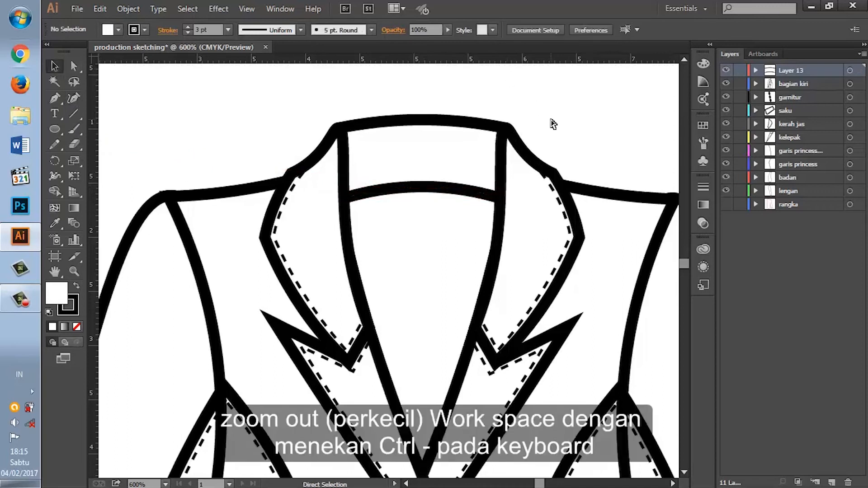
Step: Create and target a new layer at the top of the stack and name it lubang kancing
key("ctrl+minus")
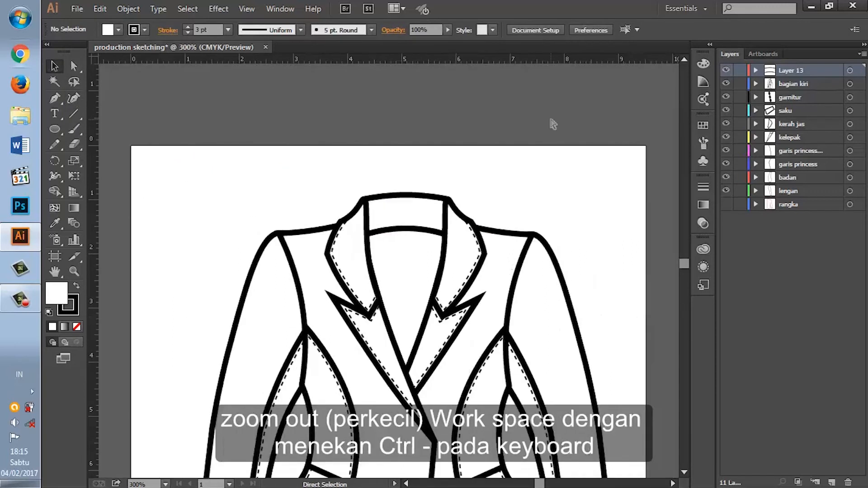
key("ctrl+minus")
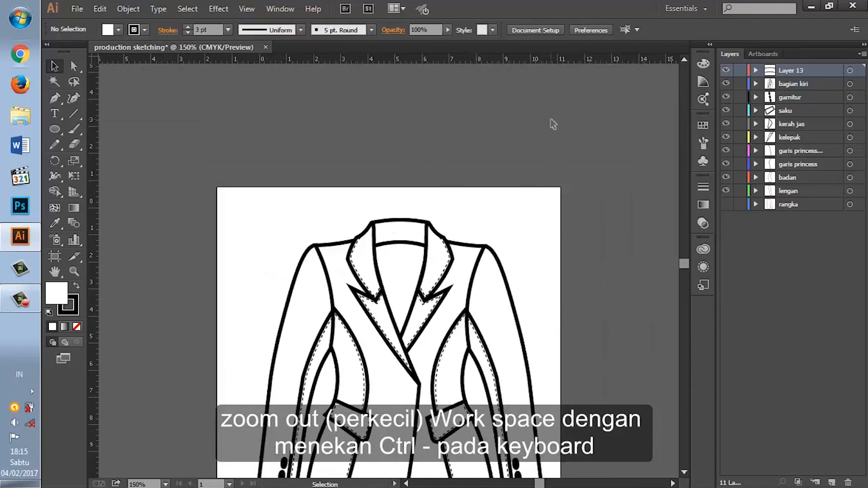
key("ctrl+minus")
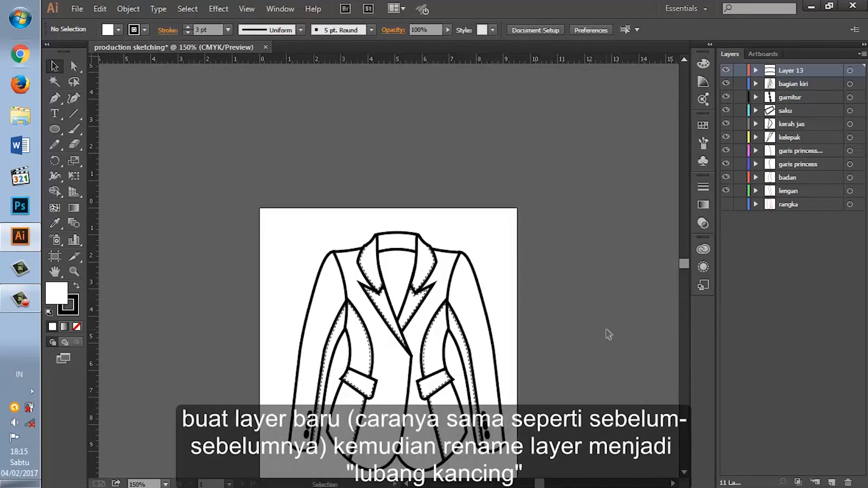
left_click(831, 483)
left_click(850, 70)
double_click(791, 72)
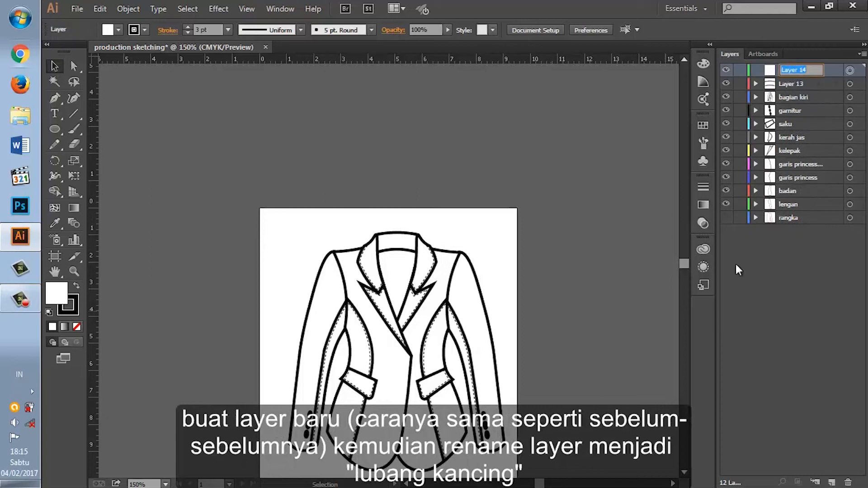
type("ka")
type("bang kancing")
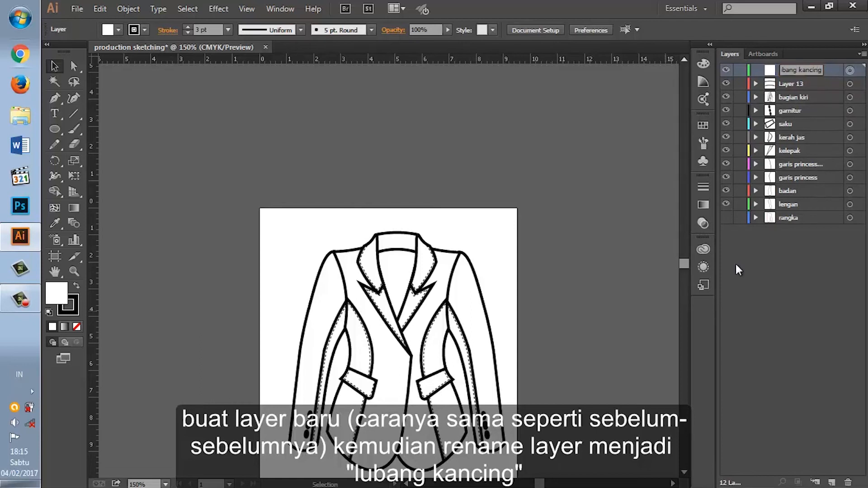
key("Return")
Step: Draw a small horizontal buttonhole rectangle beside the front edge, just below the point where the lapel ends
key("ctrl+plus")
key("ctrl+plus")
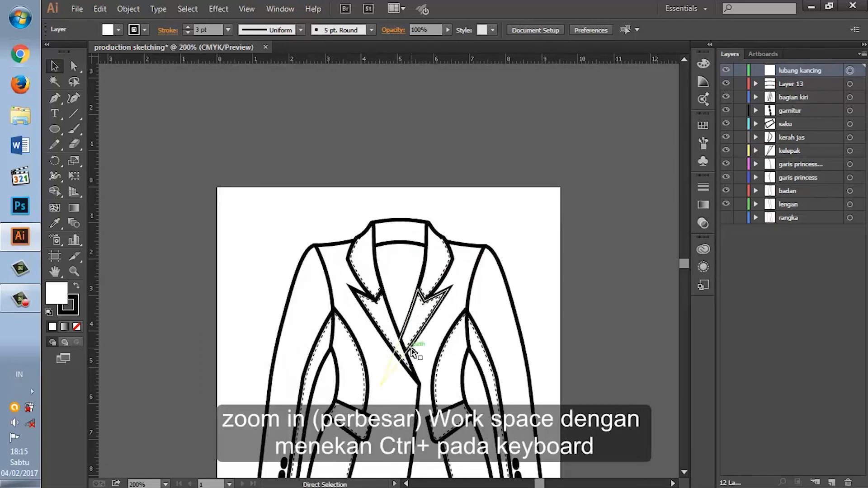
key("ctrl+plus")
scroll(433, 383, "down", 5)
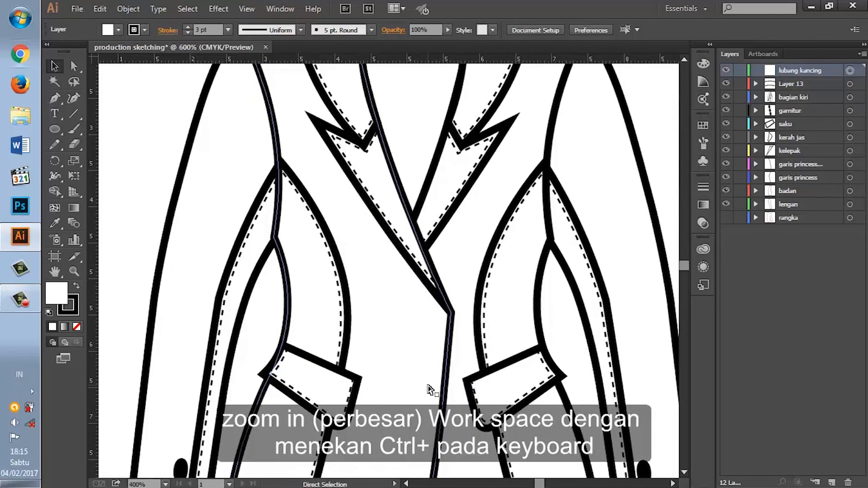
key("ctrl+plus")
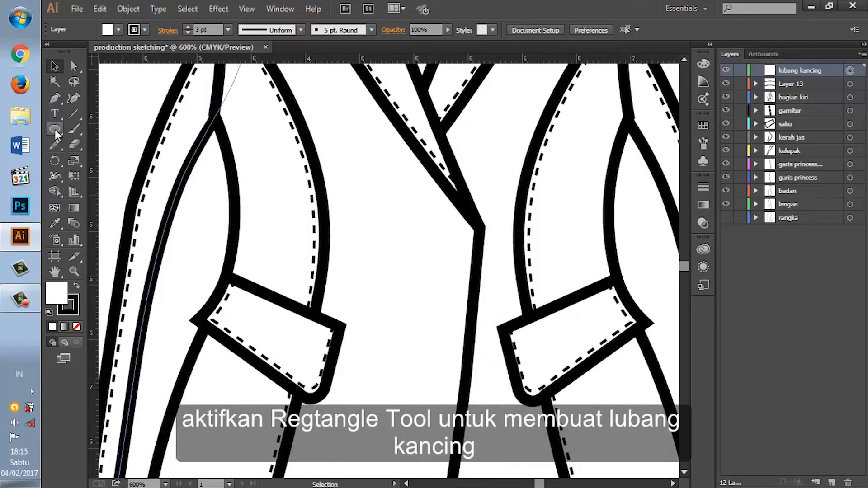
left_click_drag(55, 131, 117, 132)
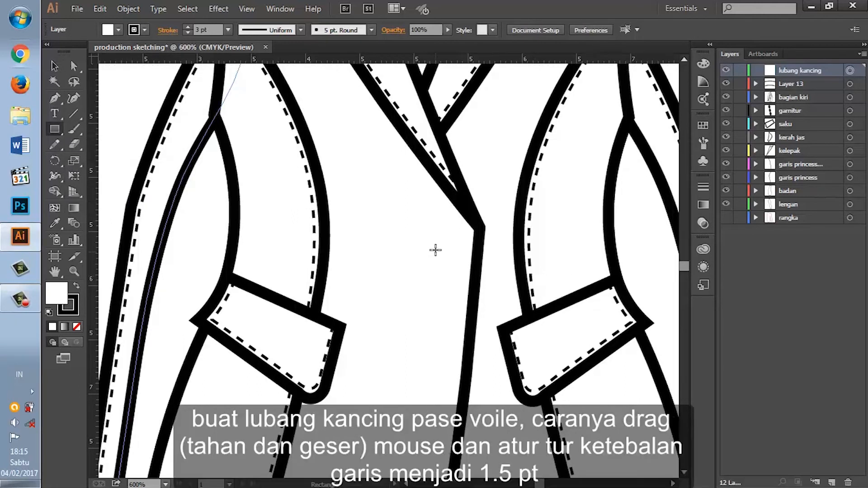
left_click_drag(416, 230, 459, 246)
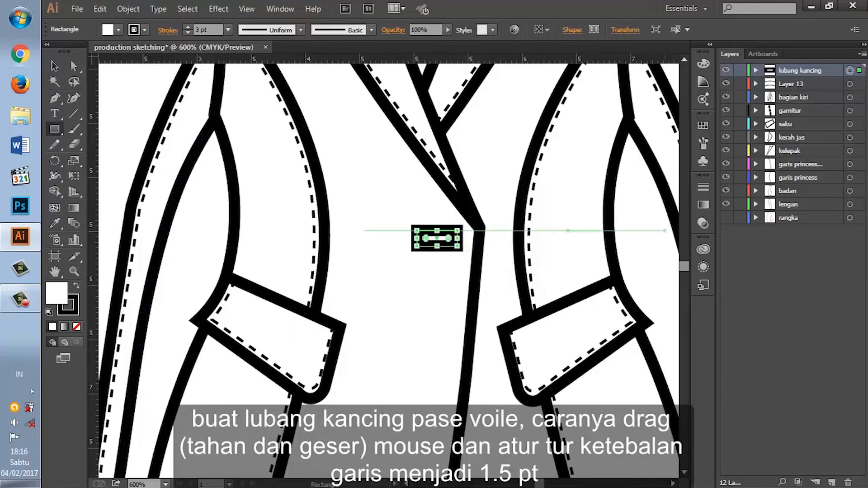
Step: Set the buttonhole rectangle's stroke weight to 1.5 pt
left_click(703, 185)
left_click(635, 194)
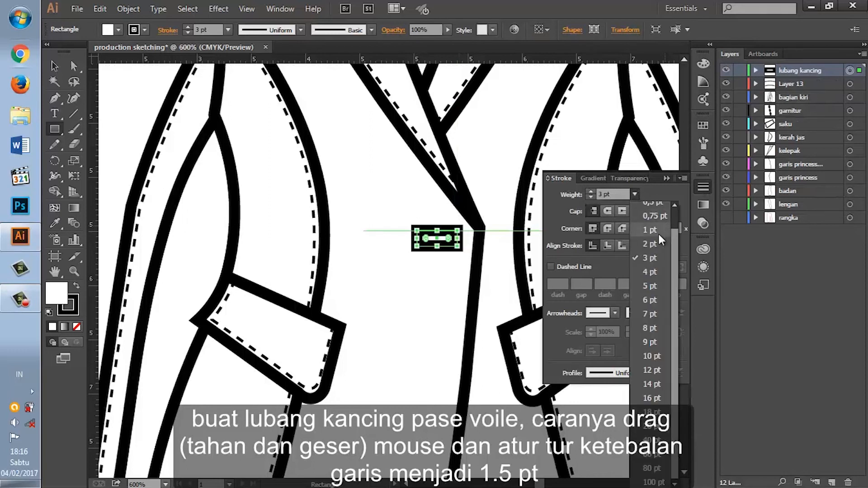
left_click(653, 230)
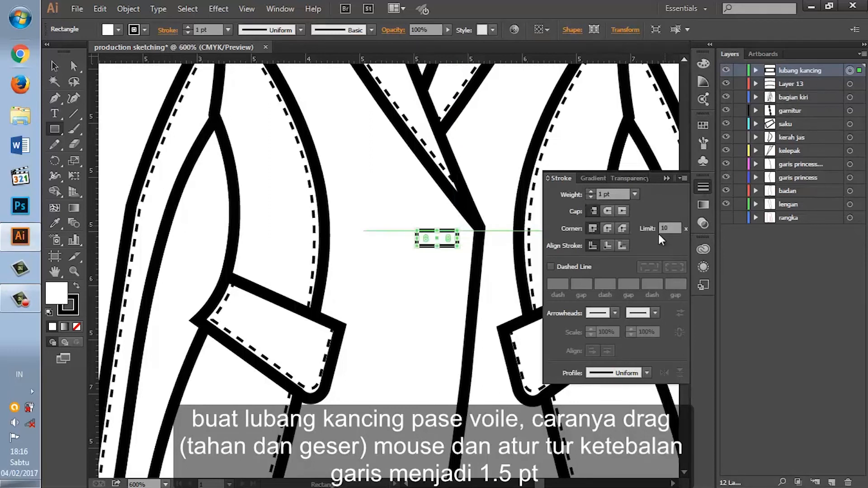
left_click(635, 194)
left_click(645, 243)
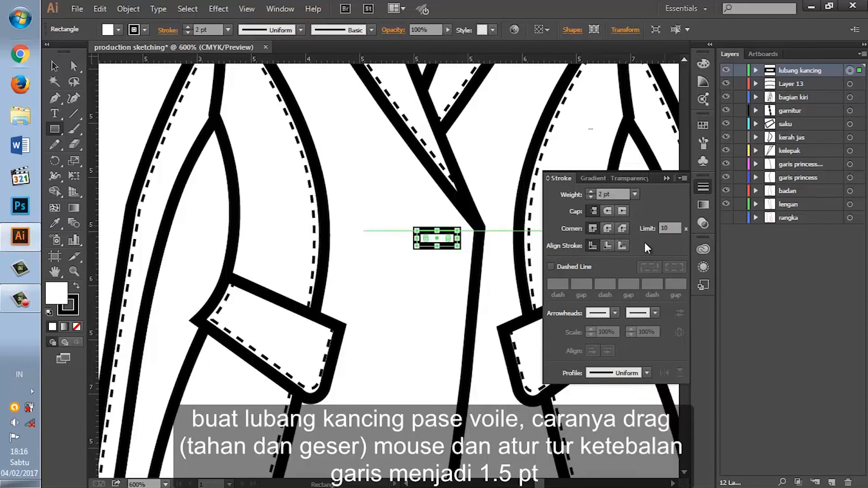
left_click(601, 194)
key("BackSpace")
type("1.")
type("5")
key("Return")
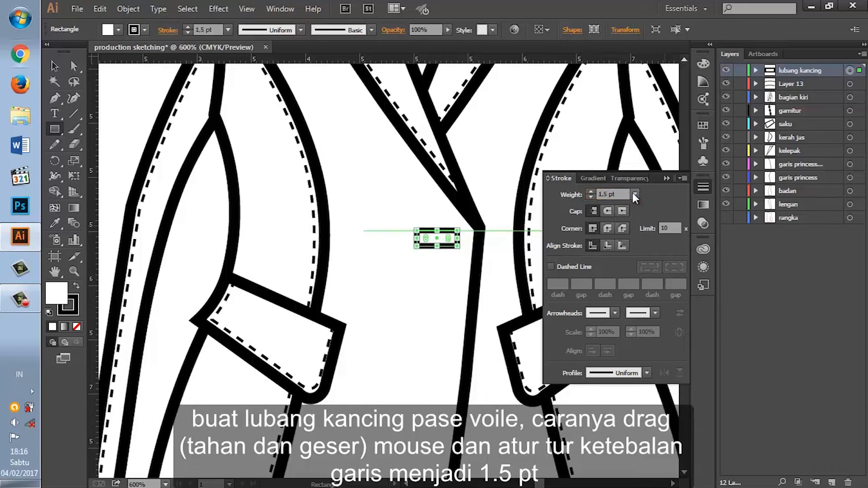
left_click(703, 186)
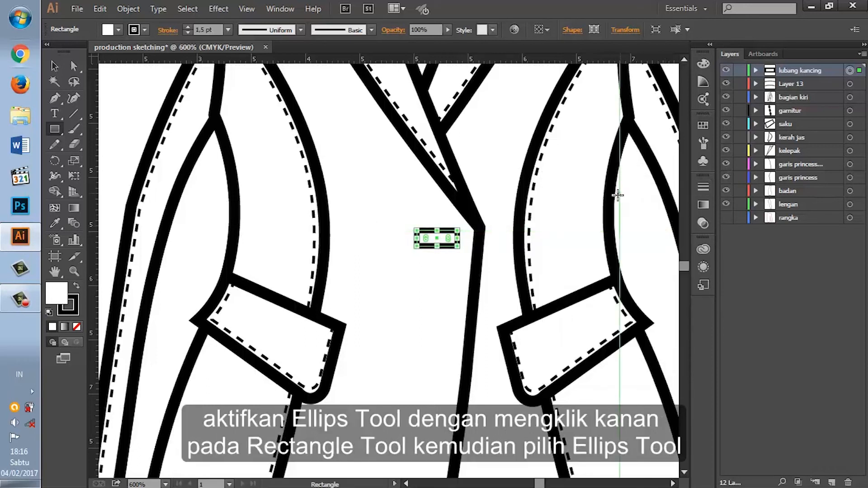
Step: Activate the Ellipse tool and create a targeted sublayer named kancing inside lubang kancing, above the rectangle
right_click(55, 130)
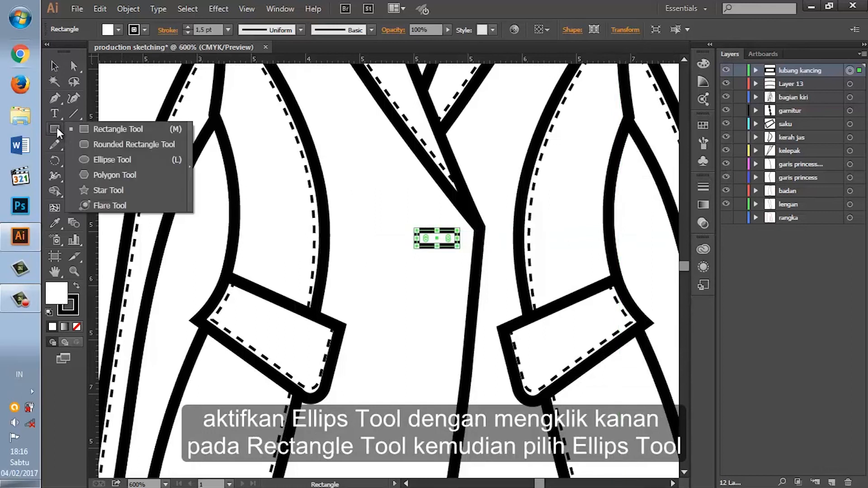
left_click(96, 159)
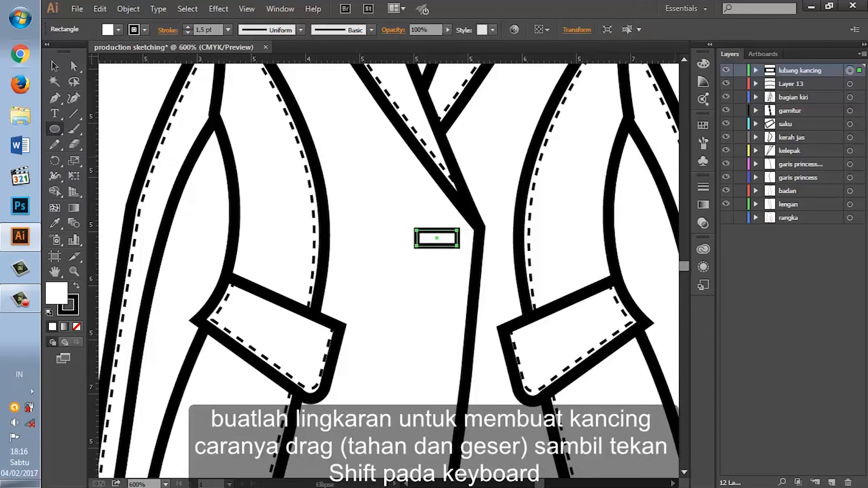
left_click(831, 482)
left_click_drag(796, 69, 799, 85)
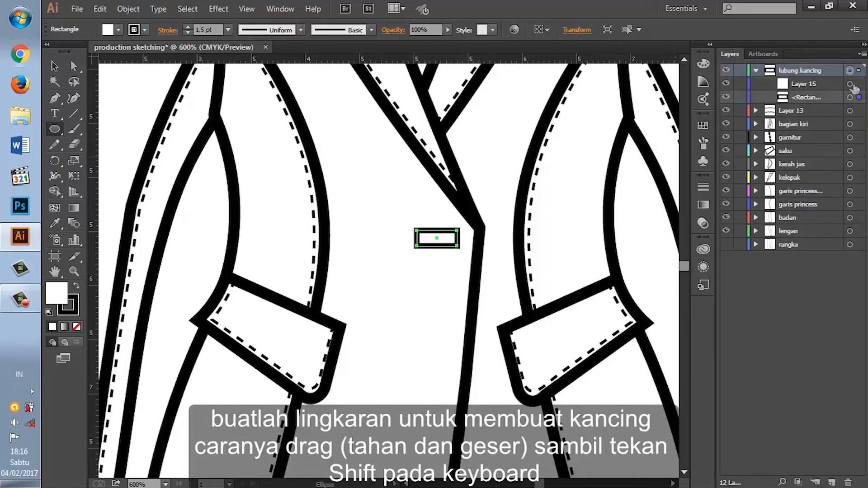
left_click(849, 84)
double_click(806, 83)
type("kancing")
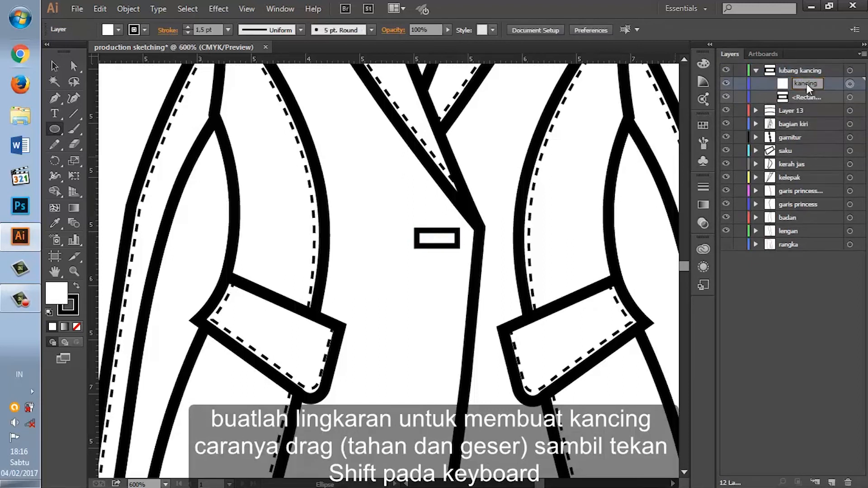
Step: Draw a round button over the right part of the buttonhole and fill it with black (020202)
left_click_drag(428, 219, 461, 250)
double_click(57, 295)
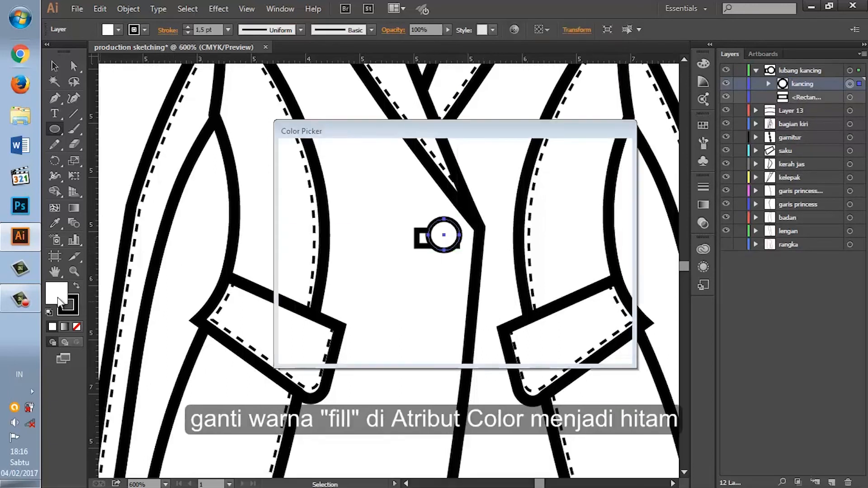
left_click(290, 323)
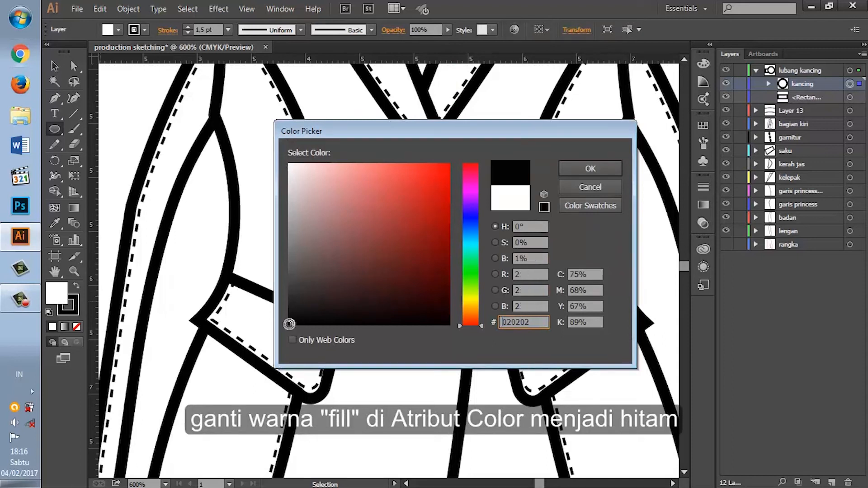
left_click(593, 166)
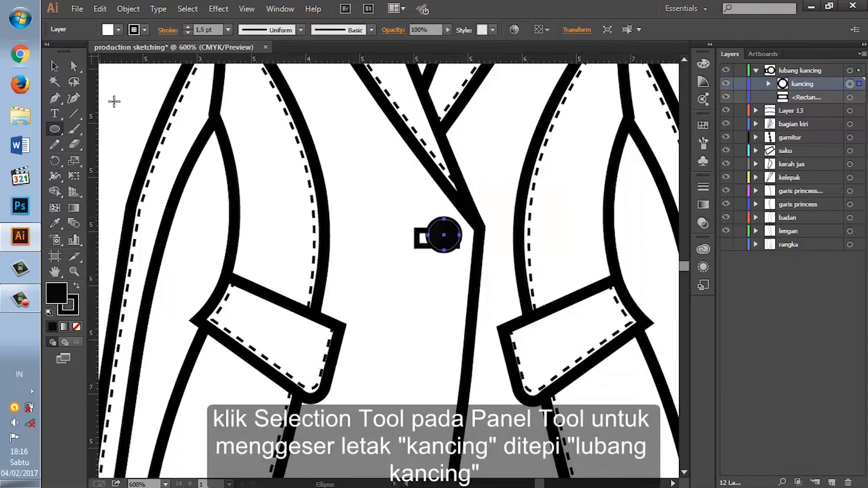
Step: Move the button to the buttonhole's right end, centred on its height, nudging it two steps right
left_click(54, 66)
left_click_drag(442, 246, 435, 248)
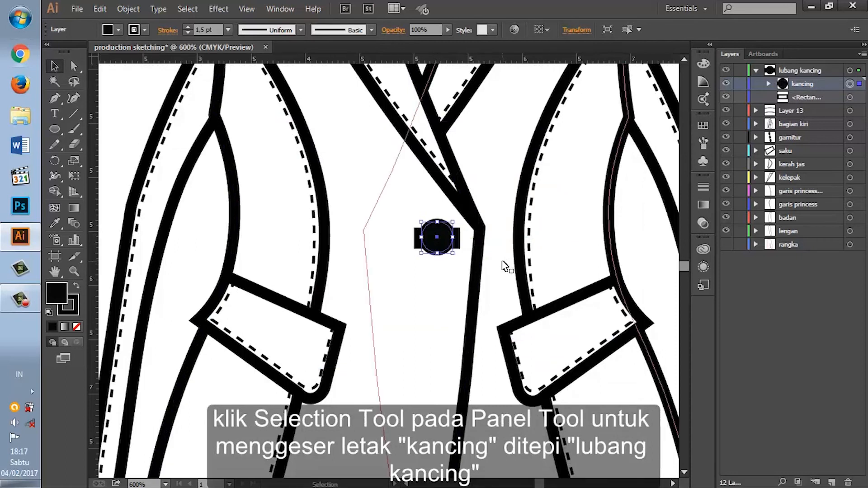
key("Right")
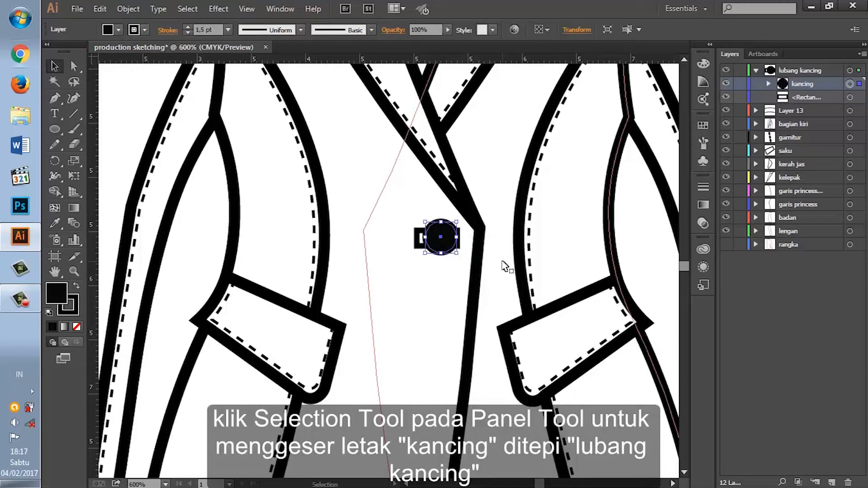
key("Right")
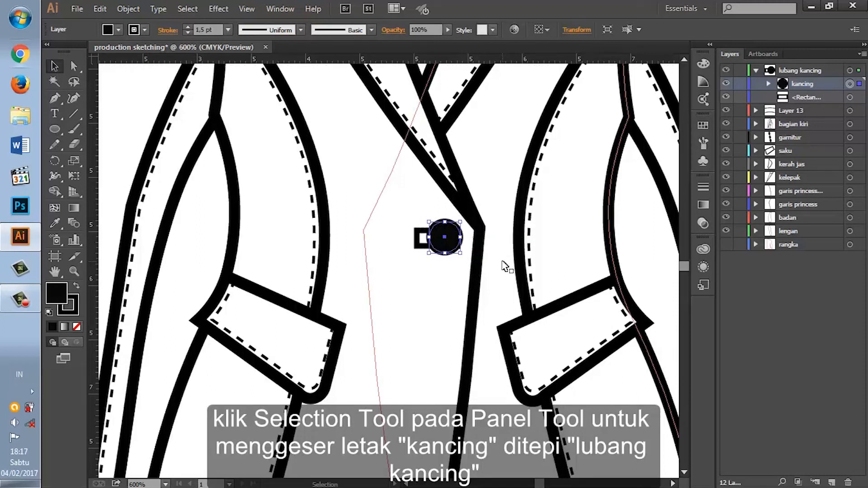
Step: Nudge the button one step left and reshape the buttonhole rectangle so it is slightly longer and flatter
key("Left")
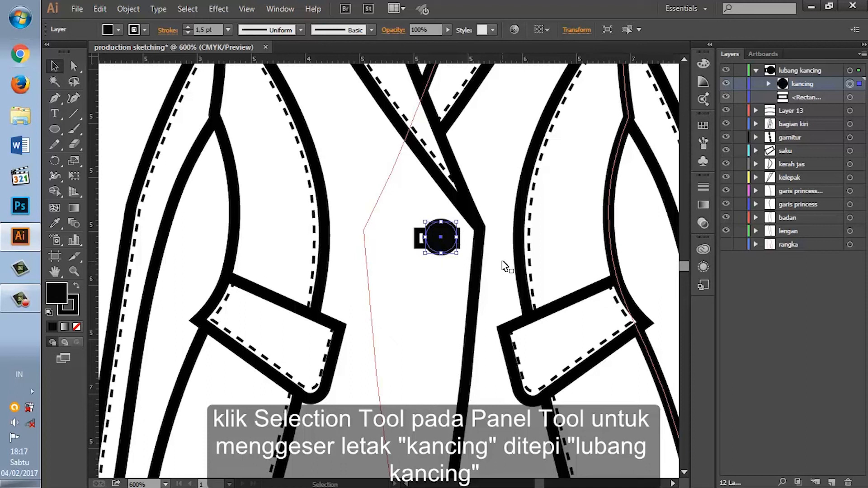
left_click(851, 98)
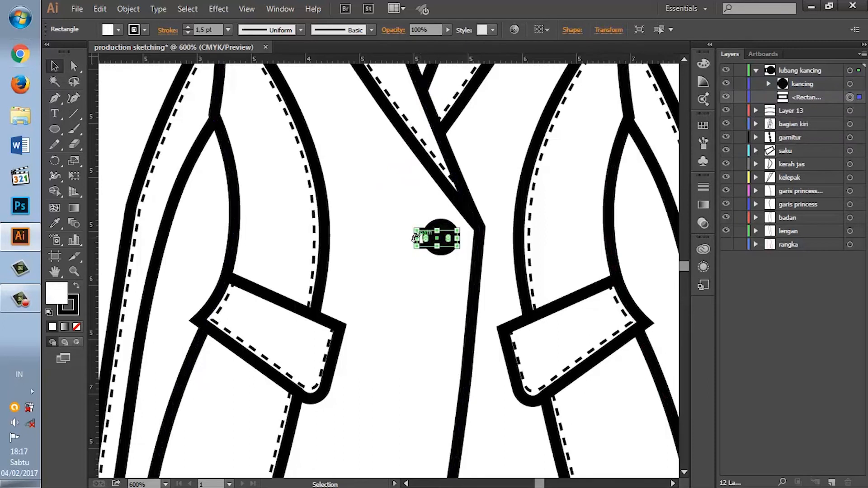
mouse_move(418, 239)
left_mouse_down()
mouse_move(408, 240)
mouse_move(435, 242)
left_mouse_up()
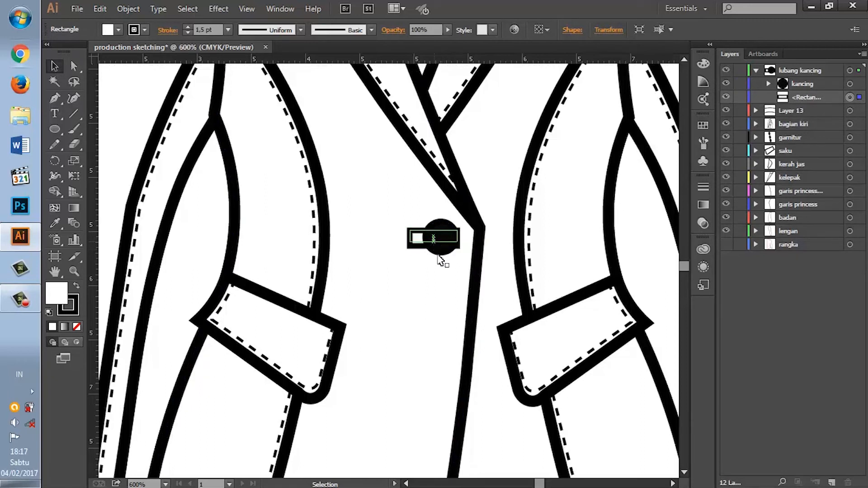
Step: Set the buttonhole rectangle's stroke weight to 1 pt and shift the button slightly left along it
left_click(696, 190)
left_click(634, 195)
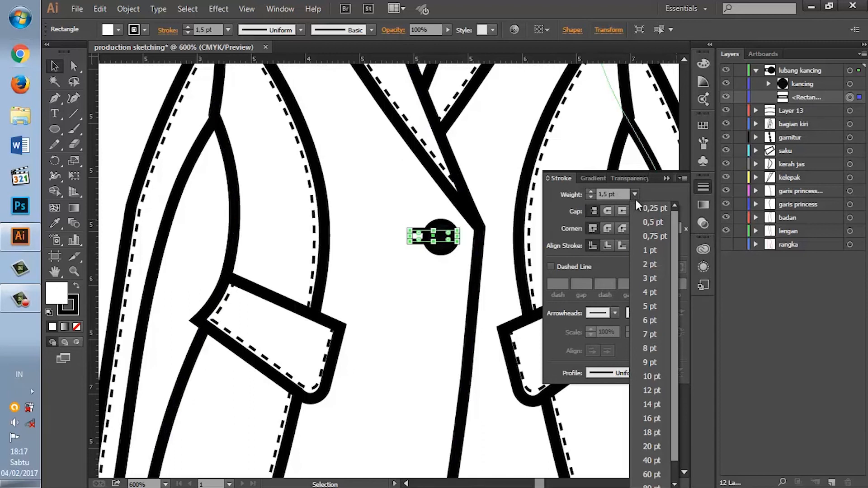
left_click(652, 250)
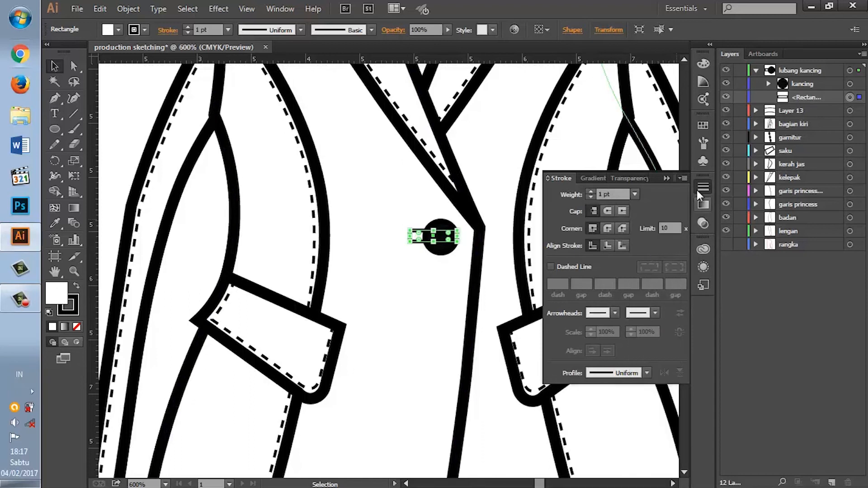
left_click(667, 178)
left_click_drag(449, 235, 445, 235)
left_click(454, 276)
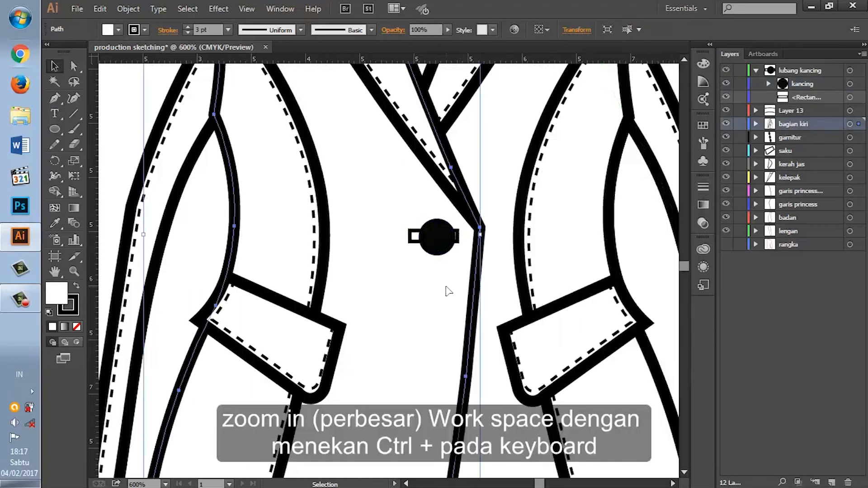
Step: Draw a straight horizontal line with the Pen tool just below the buttonhole, as long as the rectangle
key("ctrl+plus")
key("ctrl+plus")
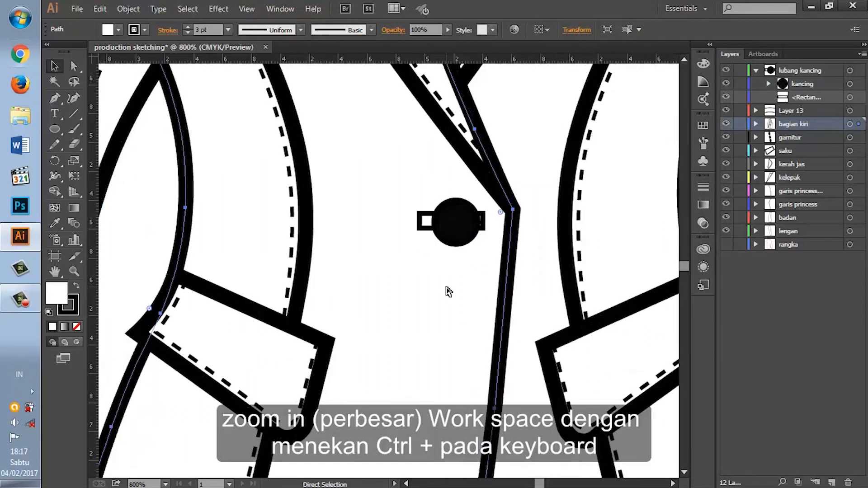
scroll(439, 291, "up", 3)
left_click(441, 271)
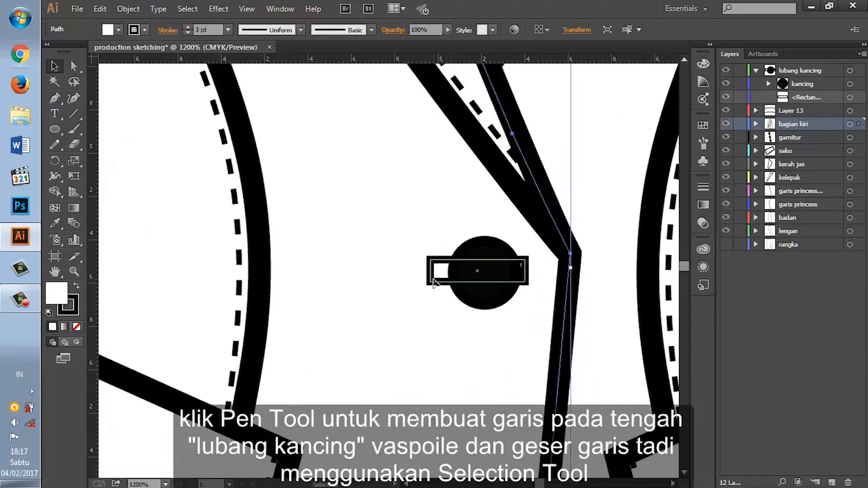
left_click(54, 98)
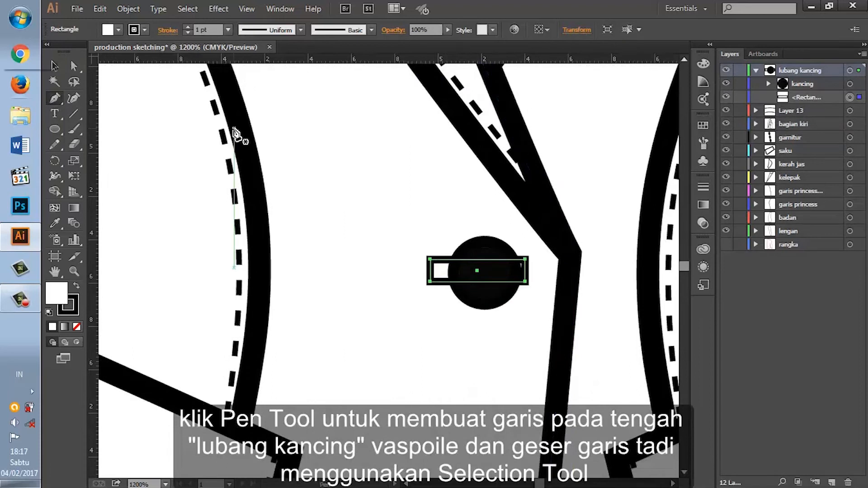
left_click(427, 301)
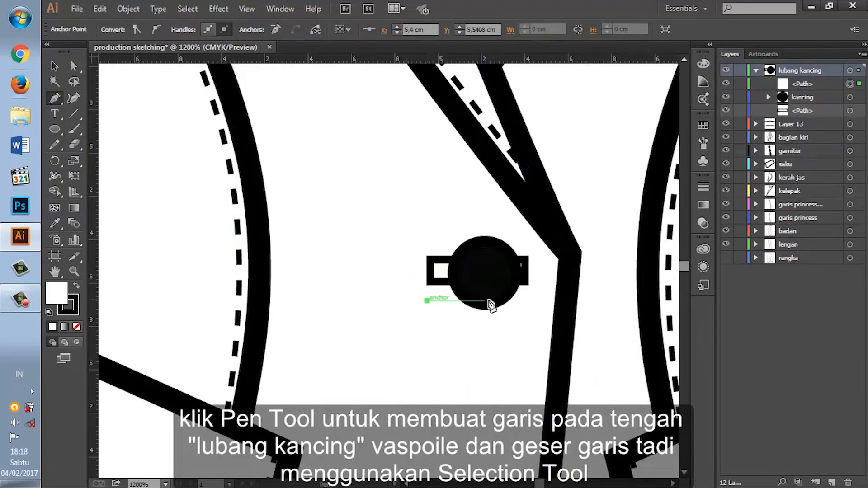
left_click(528, 301)
left_click(524, 301)
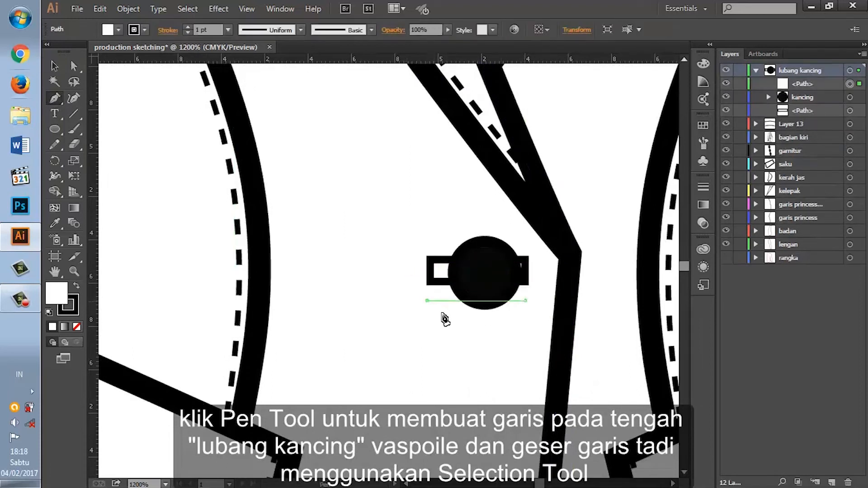
Step: Move the horizontal line up into the buttonhole rectangle to form its middle slit
left_click(54, 66)
left_click(444, 302)
left_click_drag(445, 304, 447, 272)
left_click(437, 329)
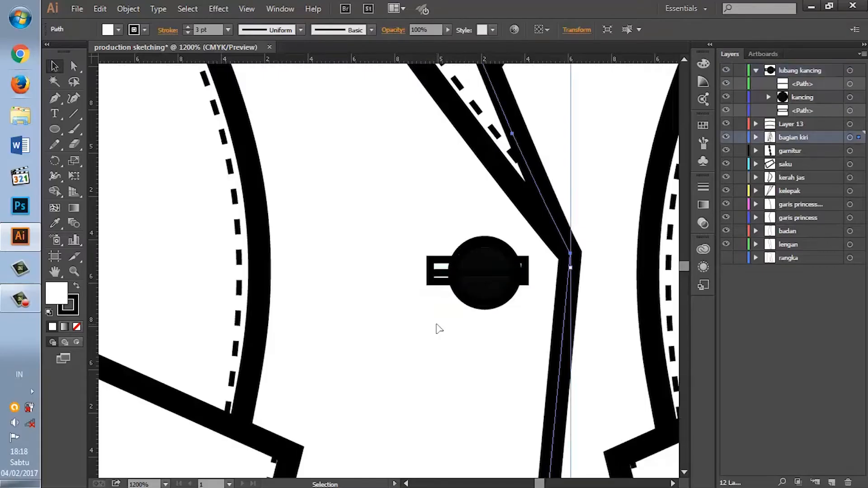
Step: Stretch the buttonhole rectangle's lower edge slightly downward so the slit line sits midway in its height
left_click(441, 283)
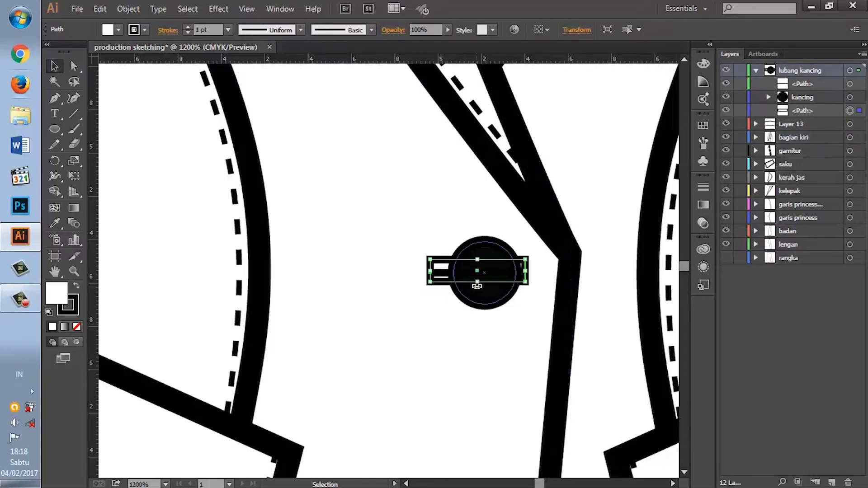
left_click_drag(478, 286, 481, 289)
left_click(462, 311)
left_click(476, 332)
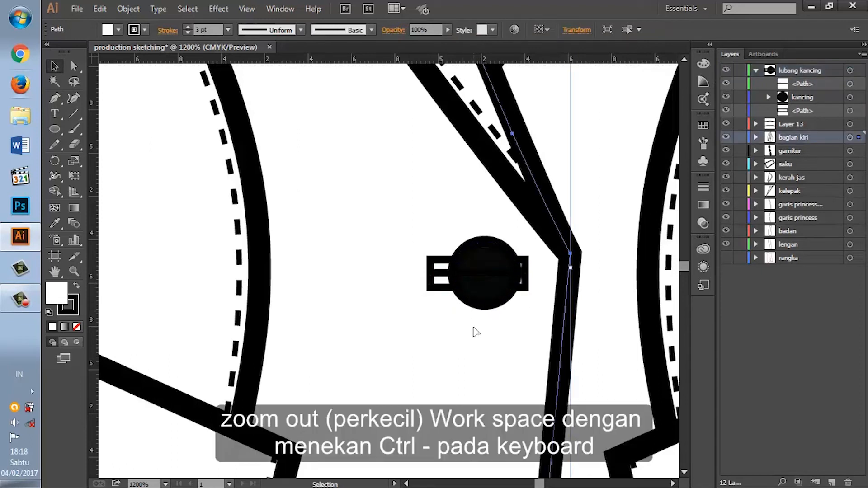
Step: Check the button and buttonhole against the whole blazer, leaving nothing selected and the lubang kancing layer collapsed
left_click(755, 70)
key("ctrl+minus")
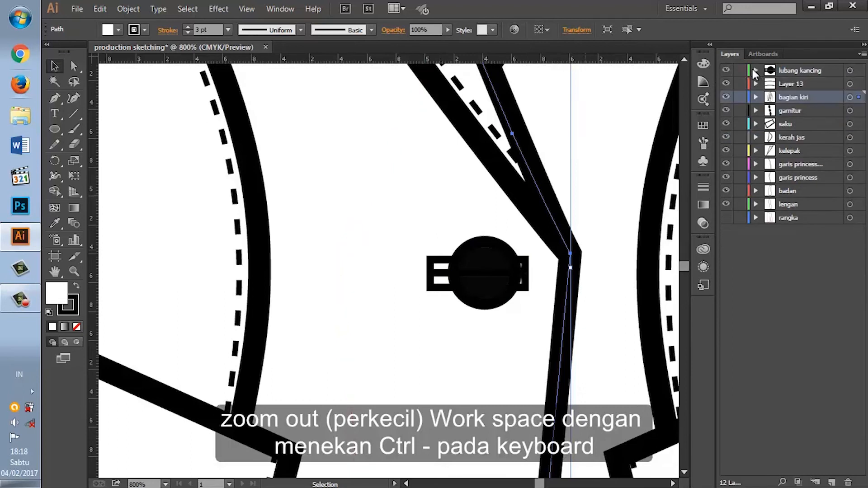
key("ctrl+minus")
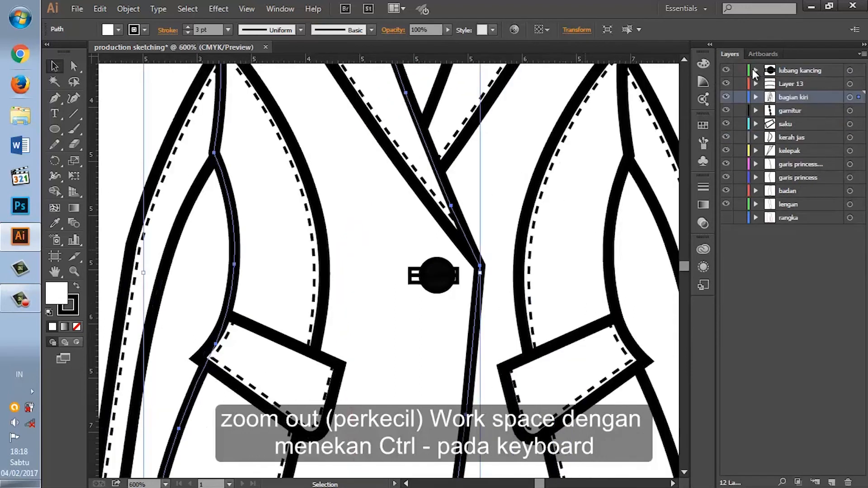
left_click(415, 278)
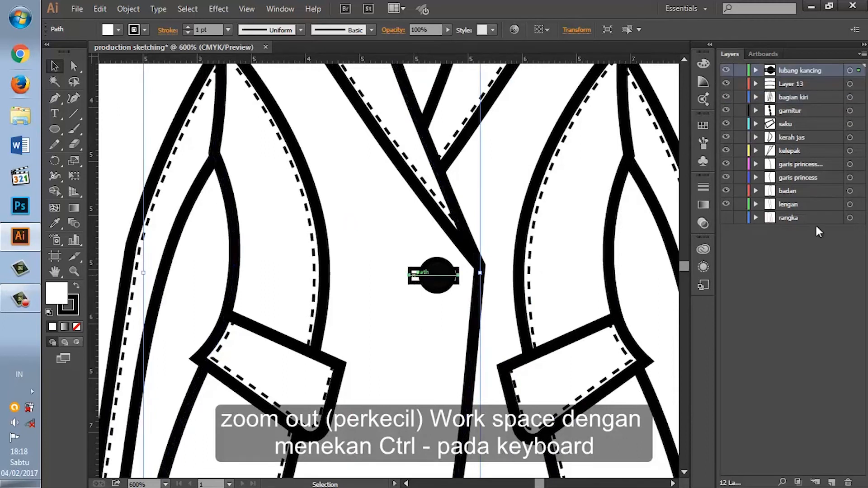
left_click(756, 70)
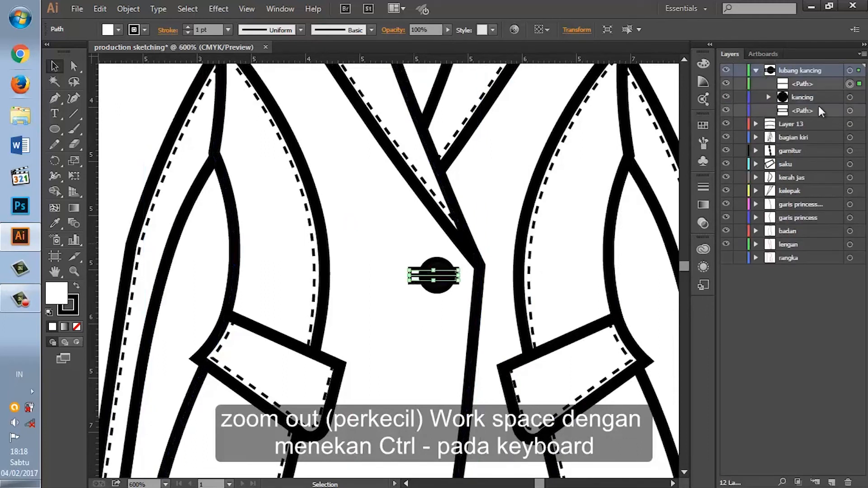
key("ctrl+0")
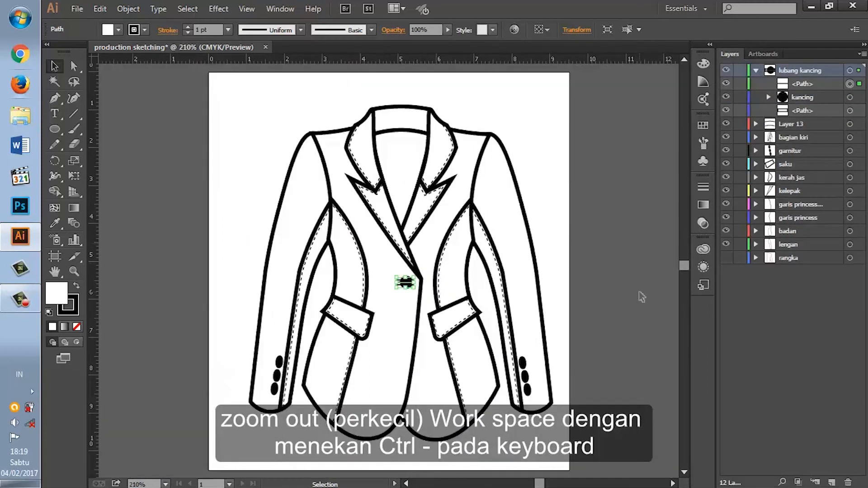
left_click(642, 297)
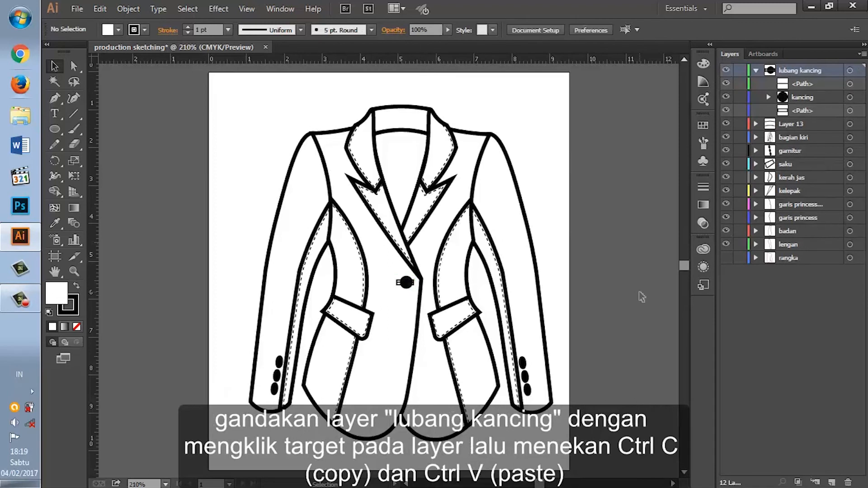
left_click(755, 70)
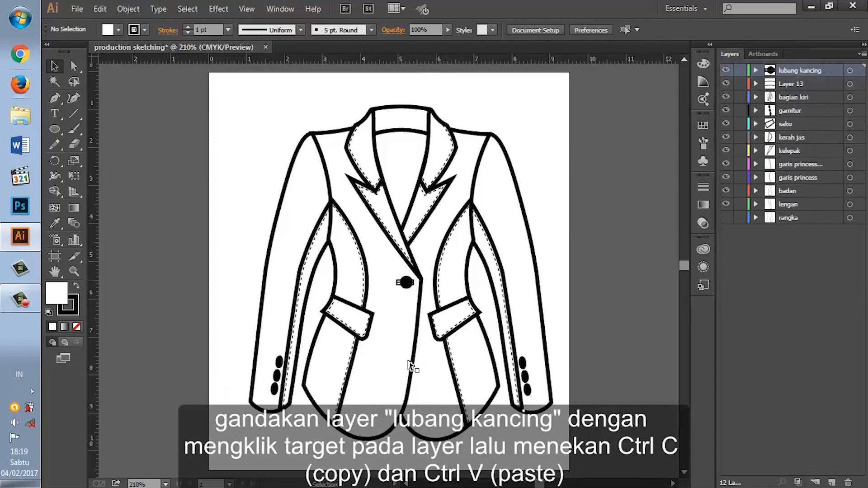
Step: Duplicate all artwork on the lubang kancing layer and place the copy below the first button, beside the front edge
left_click(850, 70)
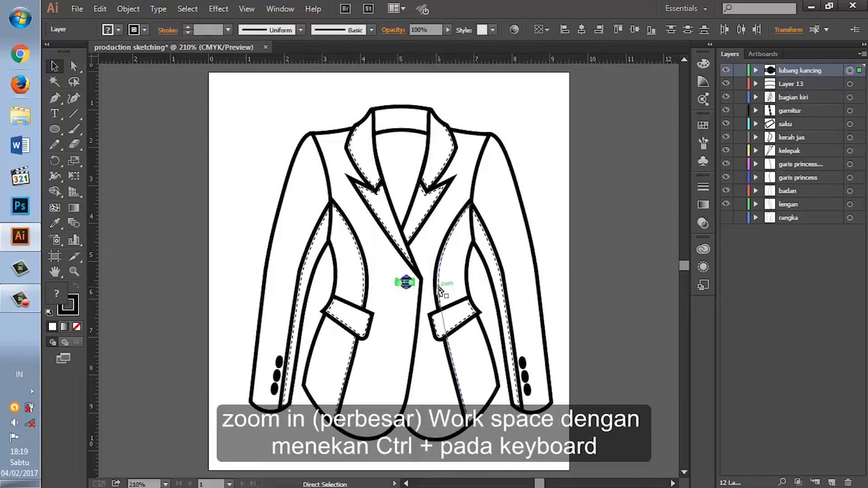
key("ctrl+plus")
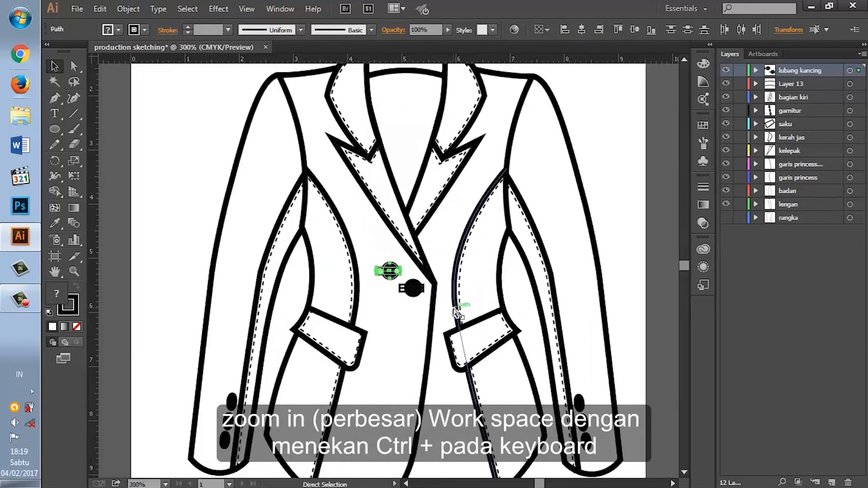
key("ctrl+plus")
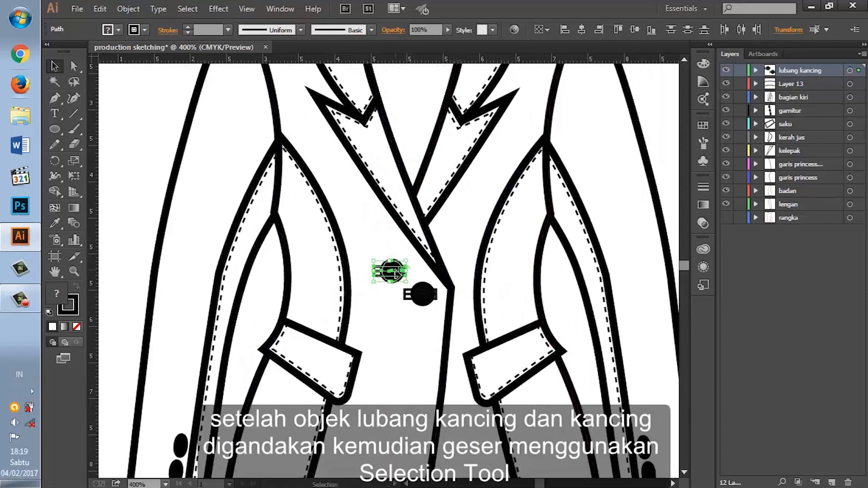
left_click_drag(395, 272, 420, 337)
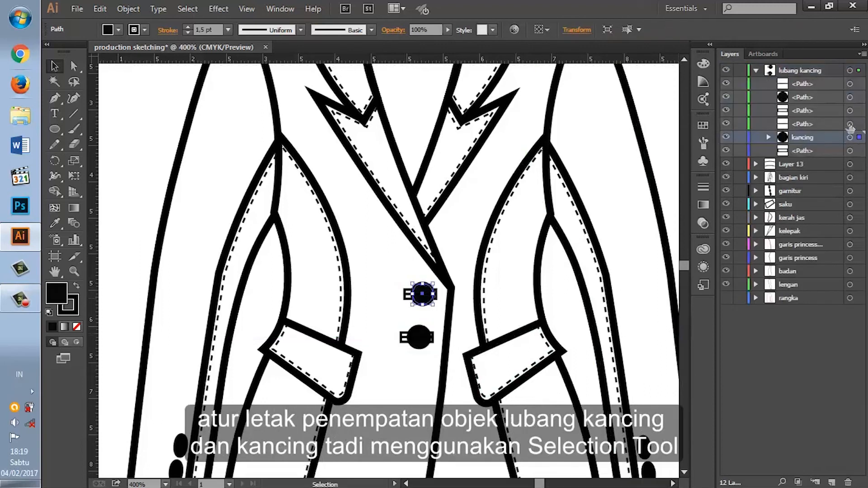
Step: Select the upper button with its buttonhole rectangle and slit line, and nudge them two steps right toward the front edge
left_click(849, 124, "shift")
left_click(849, 151, "shift")
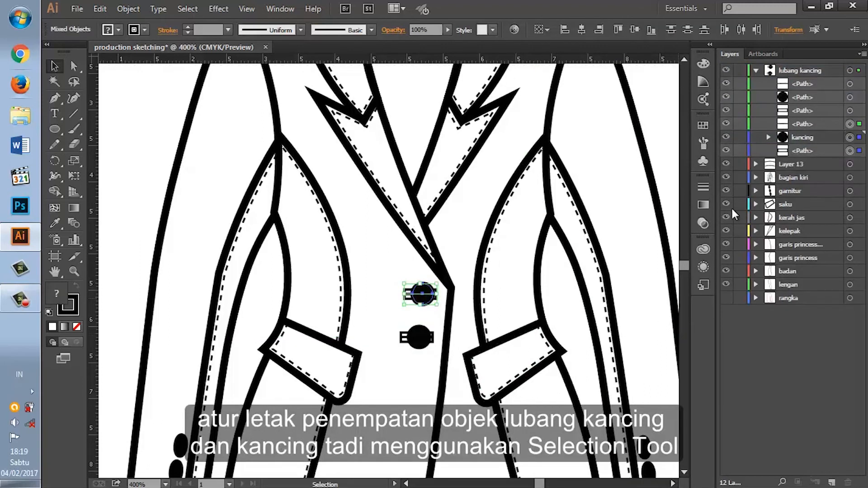
key("Right")
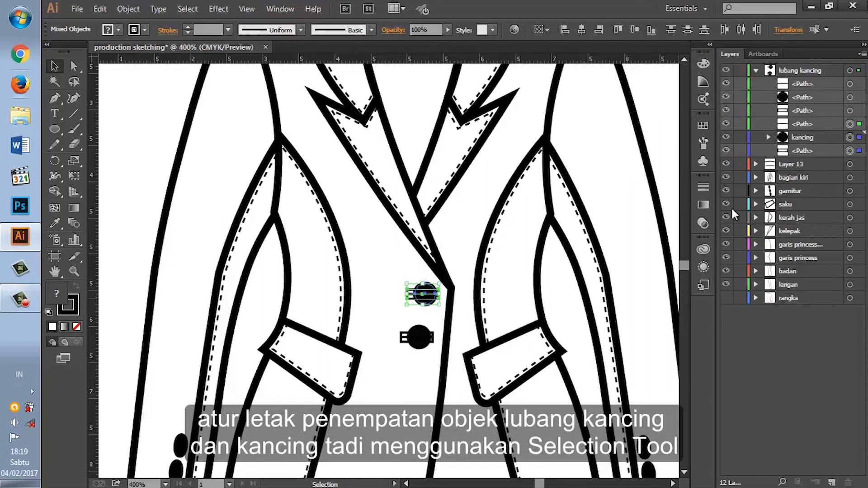
key("Right")
key("Down")
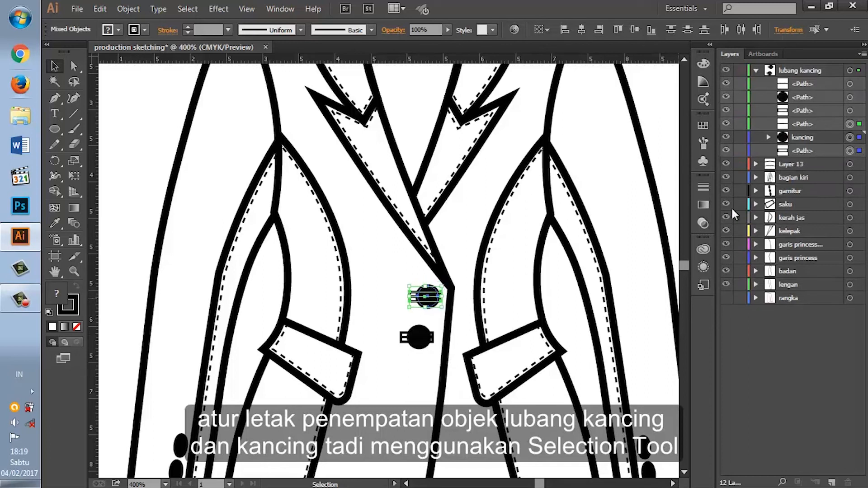
key("Up")
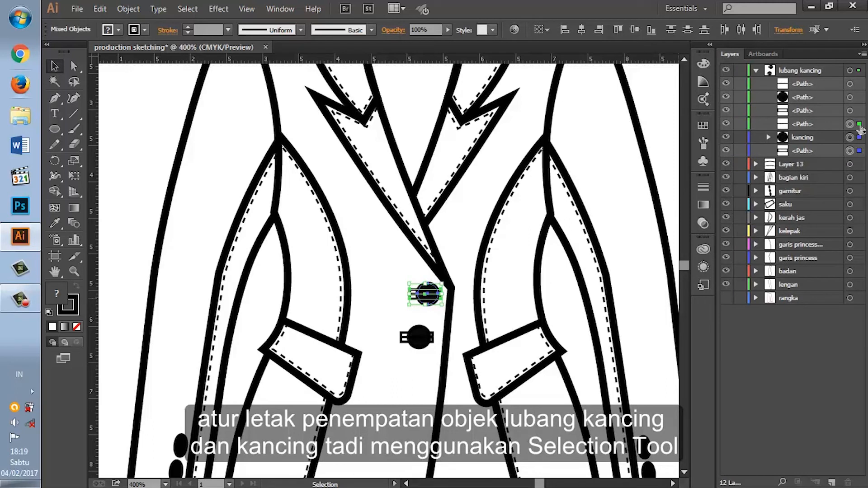
Step: Select the lower button with its buttonhole rectangle and slit line, and nudge them several steps down and one step right
left_click(850, 111)
left_click(850, 84, "shift")
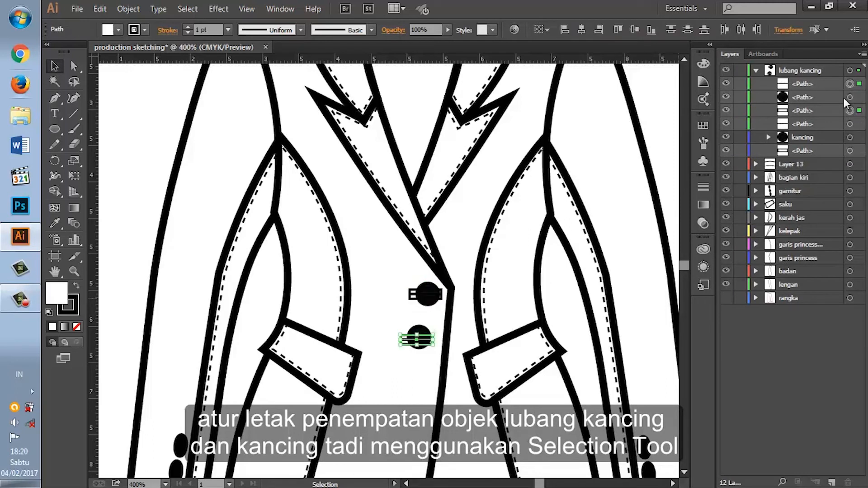
left_click(850, 97, "shift")
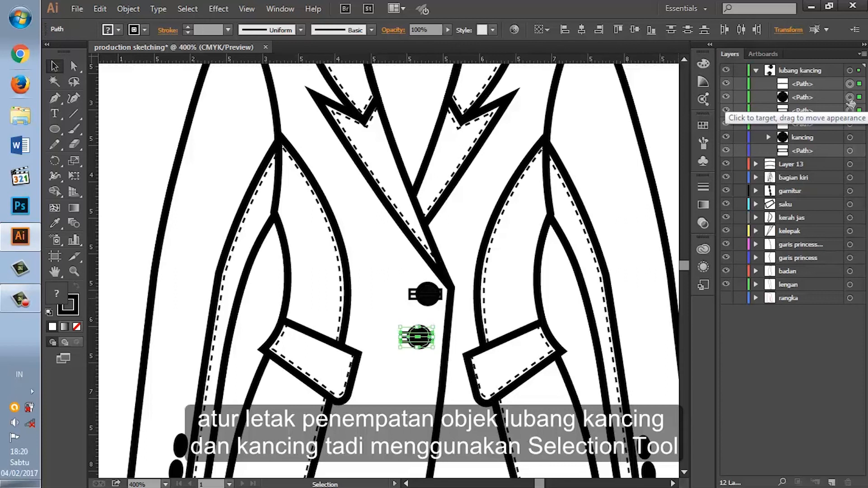
key("Down")
key("Down")
key("Down")
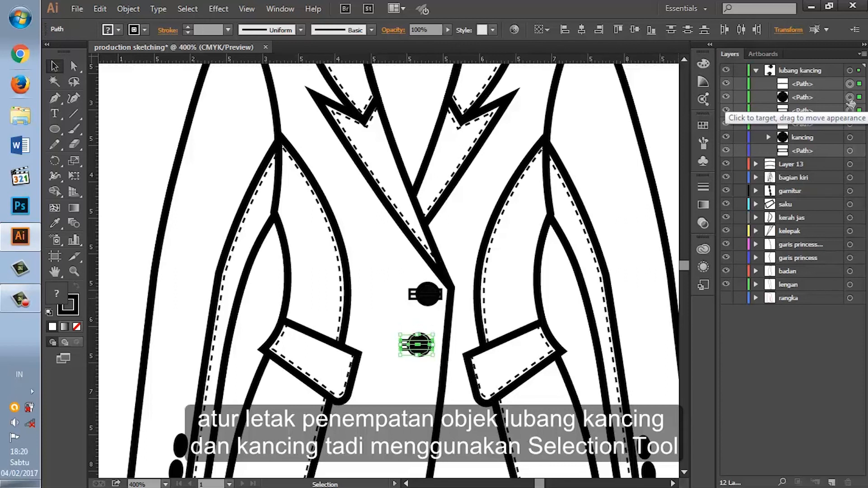
key("Down")
key("Right")
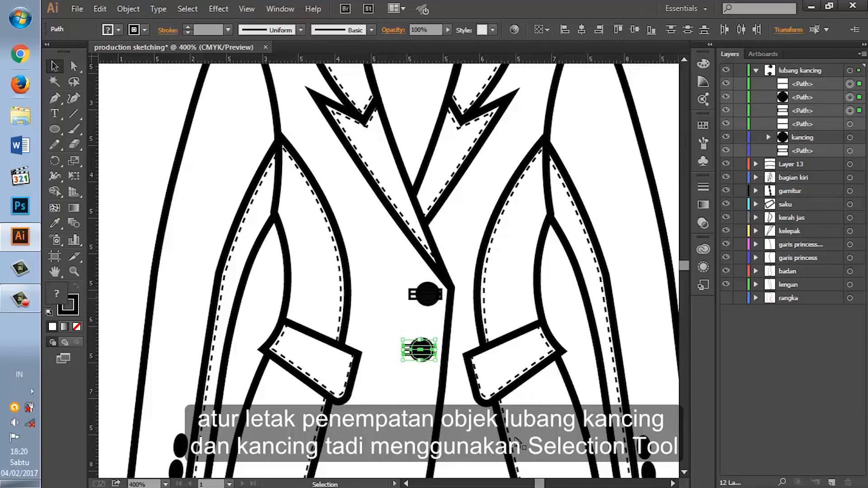
Step: Duplicate the lower button and buttonhole, place the copy as a third set below it, and nudge it right
key("ctrl+c")
key("ctrl+v")
left_click_drag(399, 272, 411, 409)
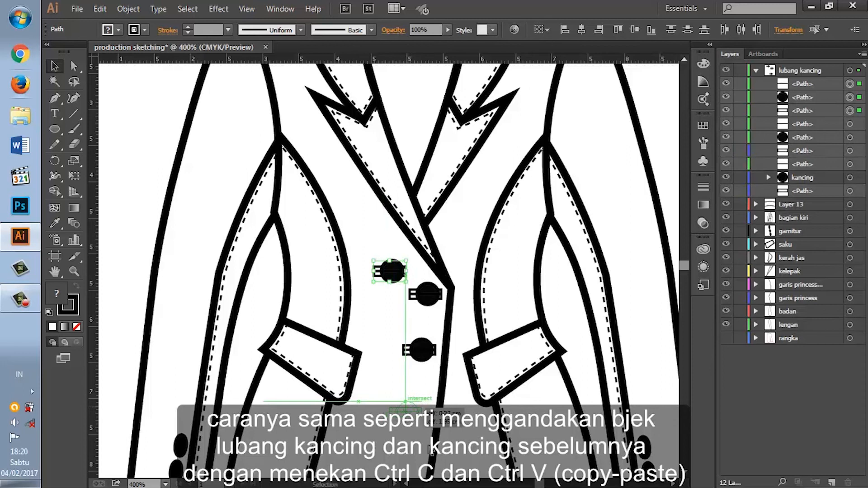
key("Right")
key("Right")
key("Right")
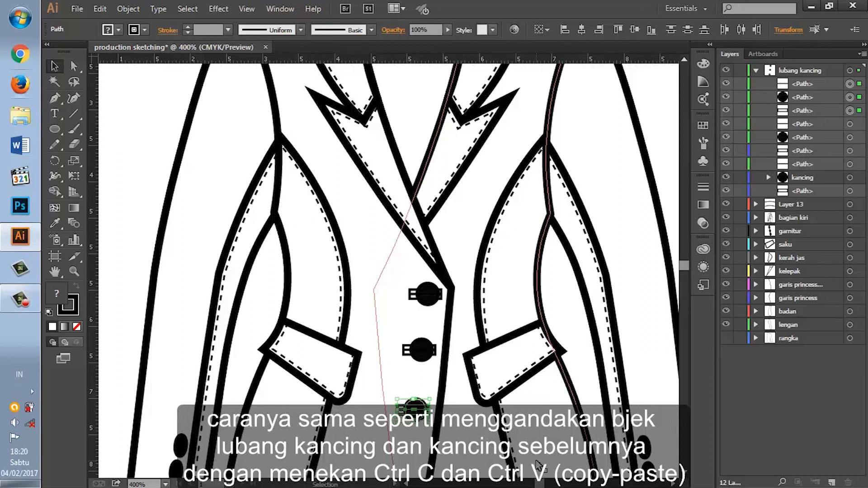
Step: Clear the selection on the artwork and collapse the lubang kancing layer to hide its individual paths in the layer list
left_click(475, 456)
key("ctrl+minus")
key("ctrl+minus")
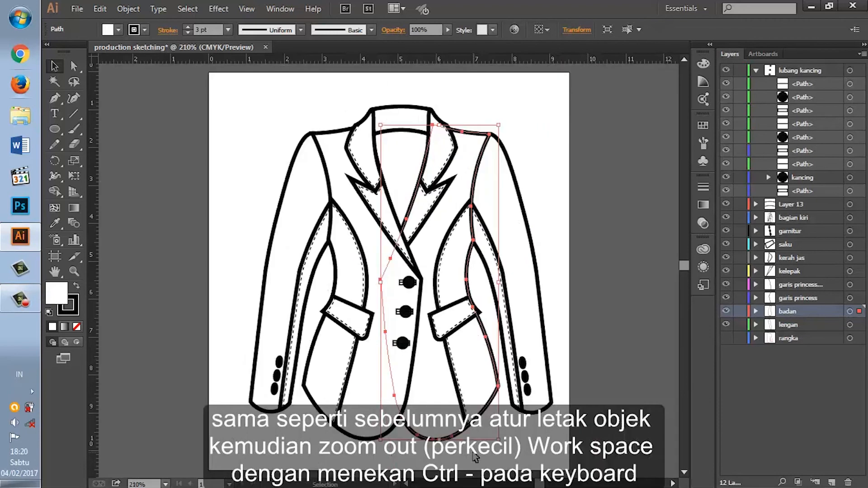
left_click(634, 398)
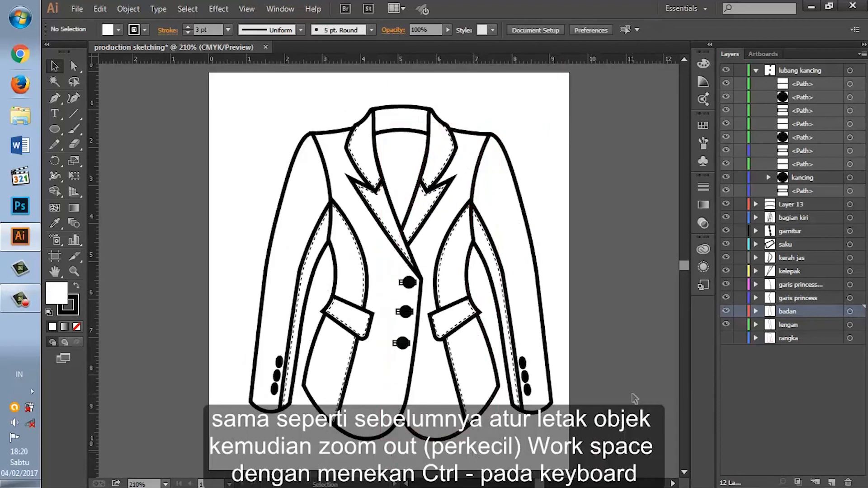
left_click(755, 71)
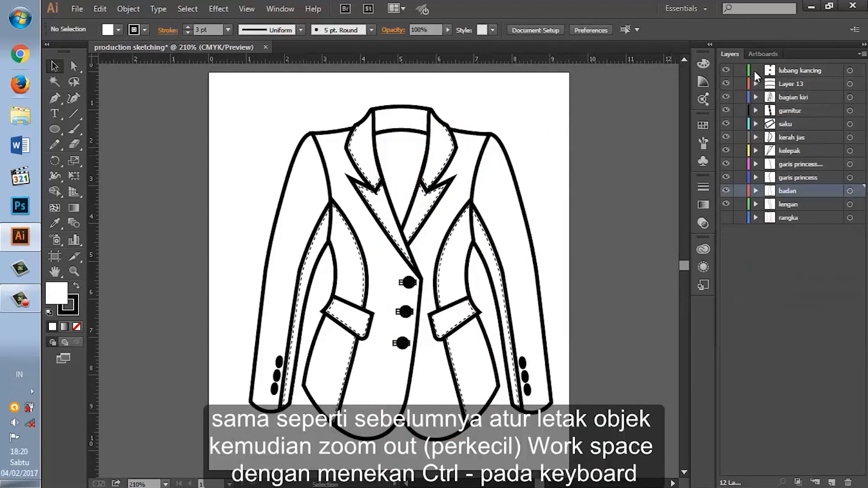
Step: Save the document under the file name production sketching in the Adobe Illustrator (*.AI) format
left_click(80, 8)
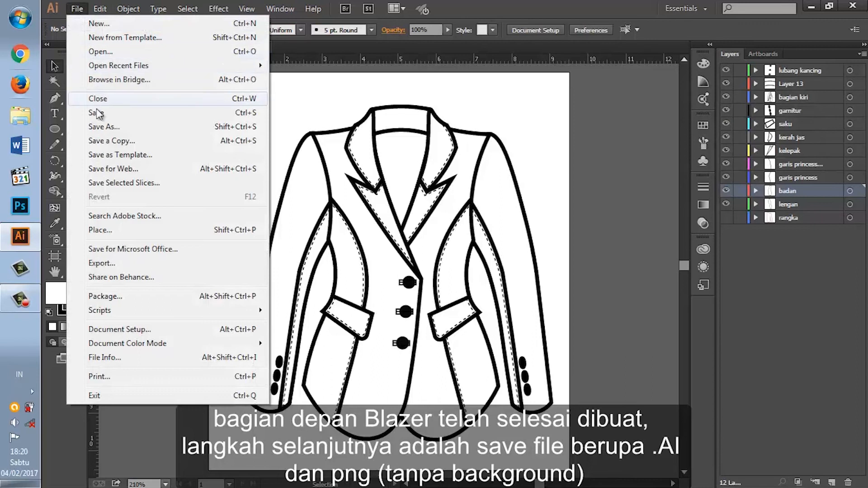
left_click(98, 128)
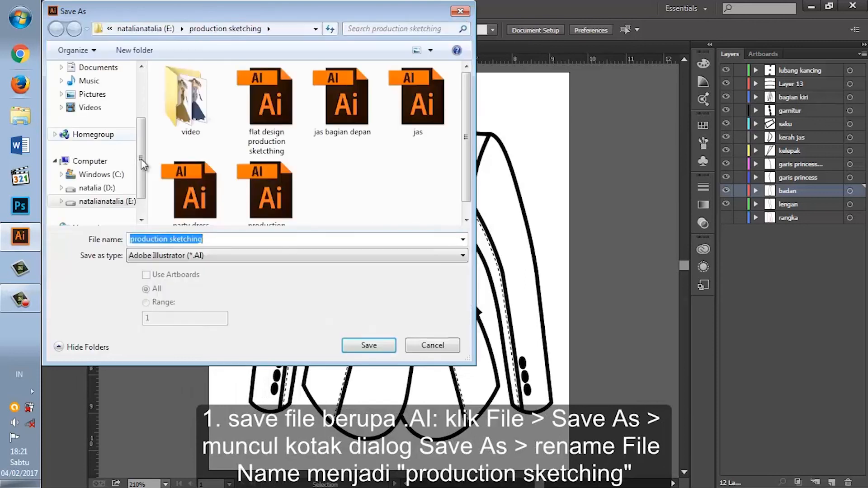
left_click(246, 258)
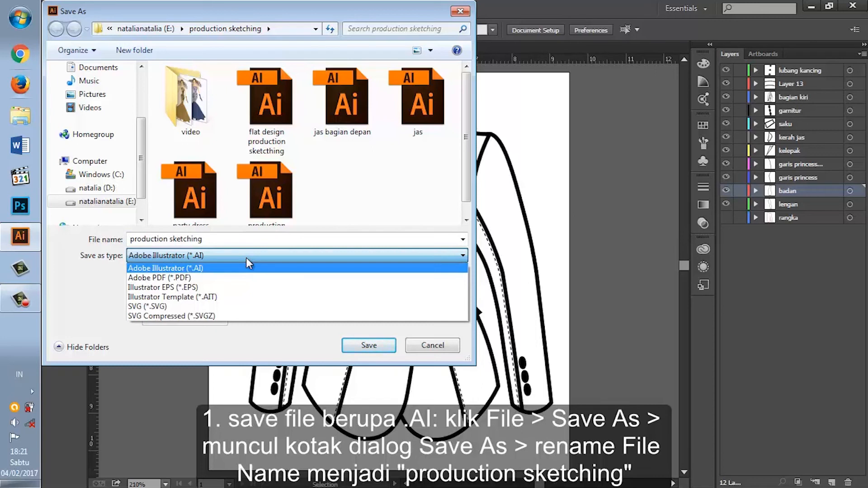
Step: Keep Adobe Illustrator (*.AI) as the file type and complete the save with the Illustrator CC version options
left_click(246, 258)
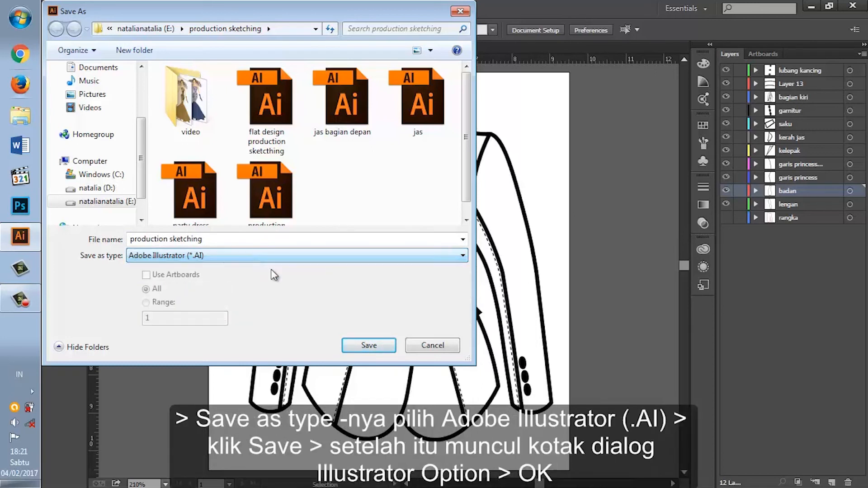
left_click(383, 347)
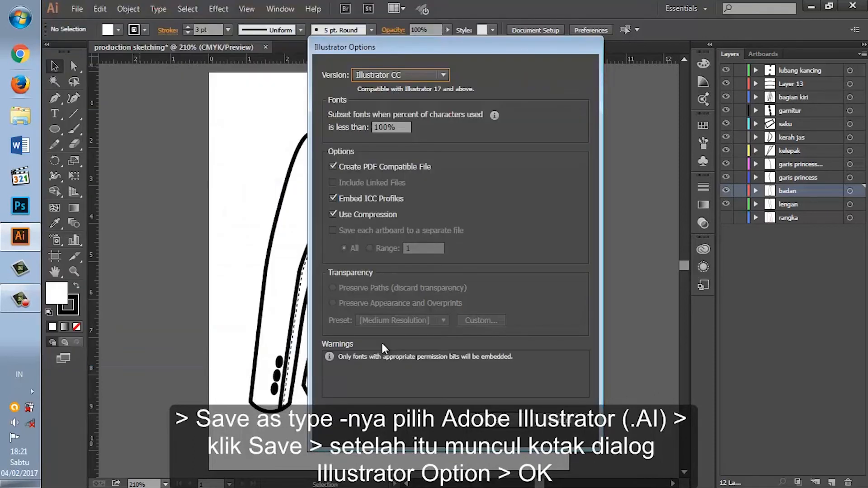
left_click(482, 426)
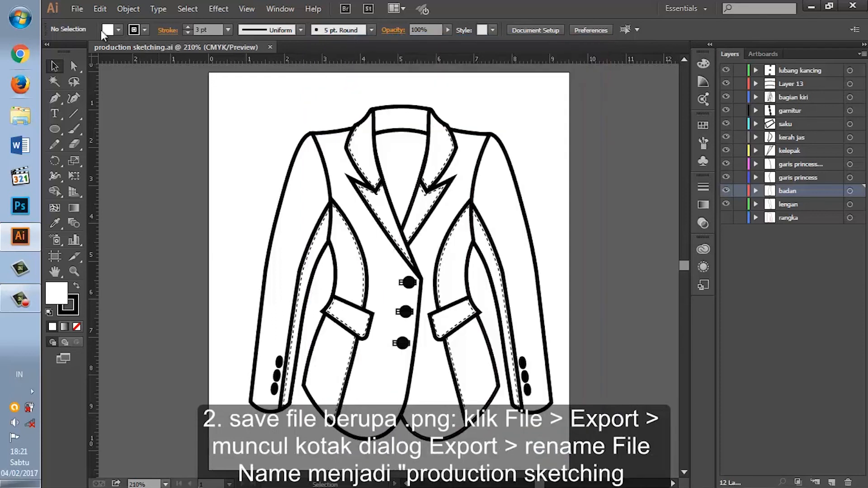
Step: Export the artwork as a PNG named production sketching depan, at Screen (72 ppi) resolution with a transparent background
left_click(77, 9)
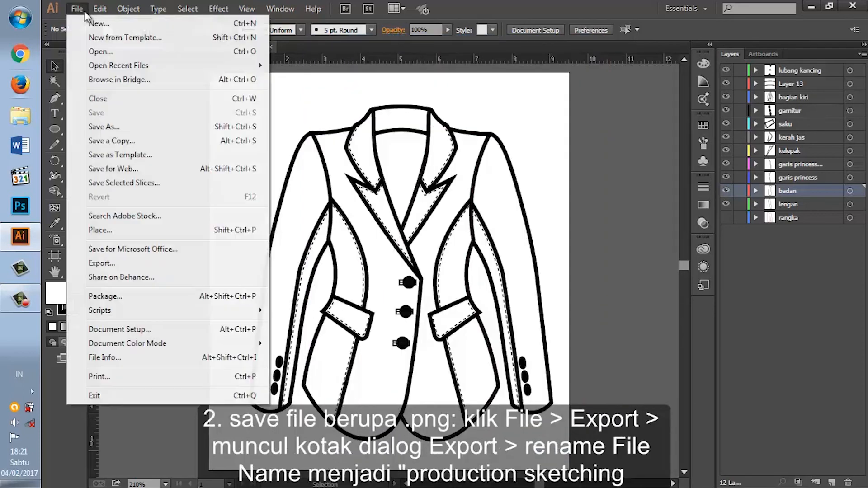
left_click(132, 265)
left_click(251, 257)
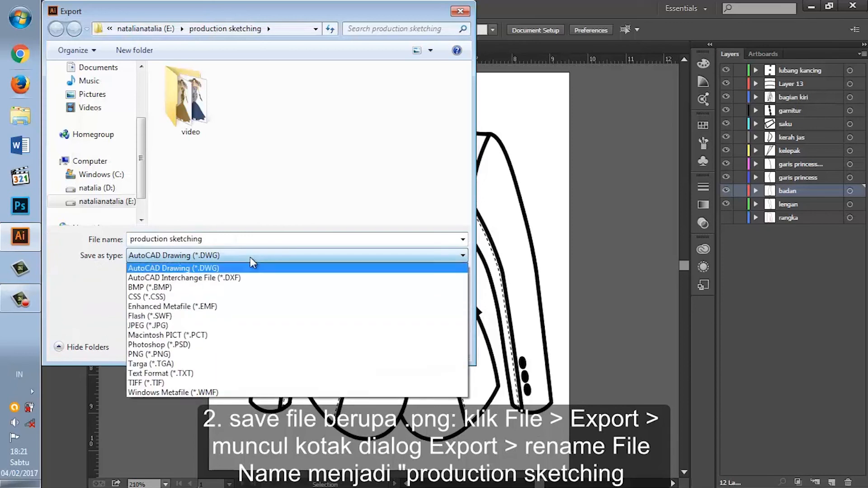
left_click(213, 353)
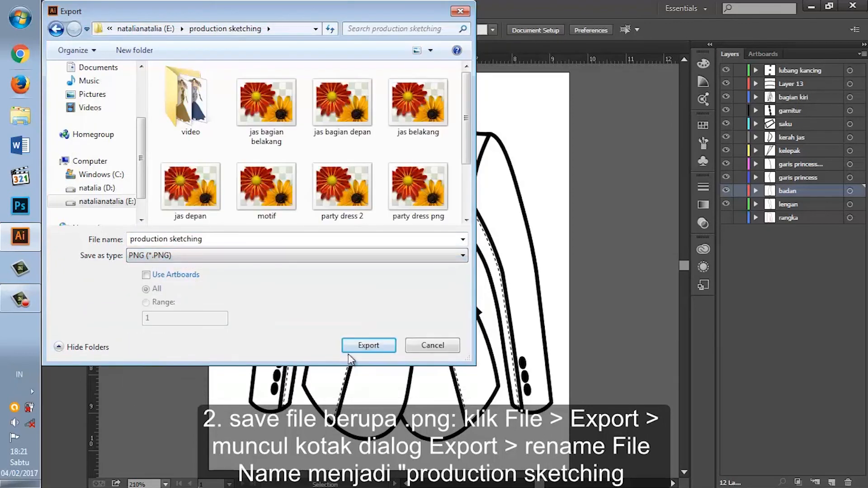
triple_click(218, 241)
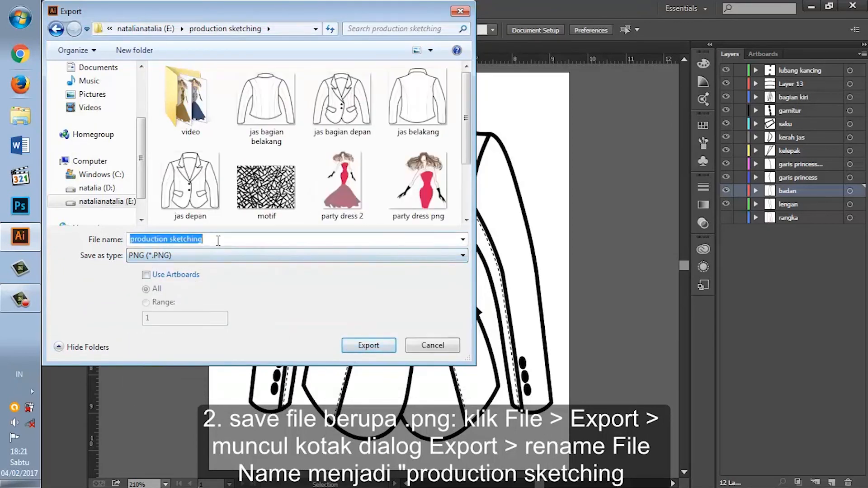
left_click(218, 241)
type("dep")
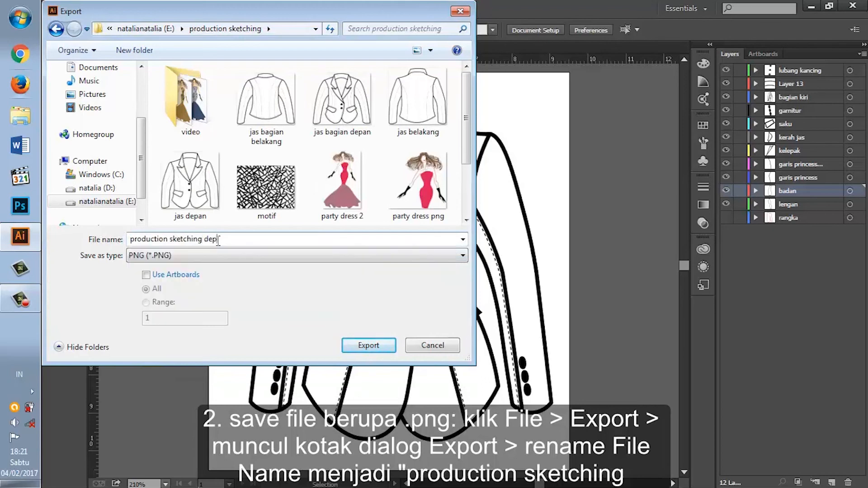
type("an")
key("Return")
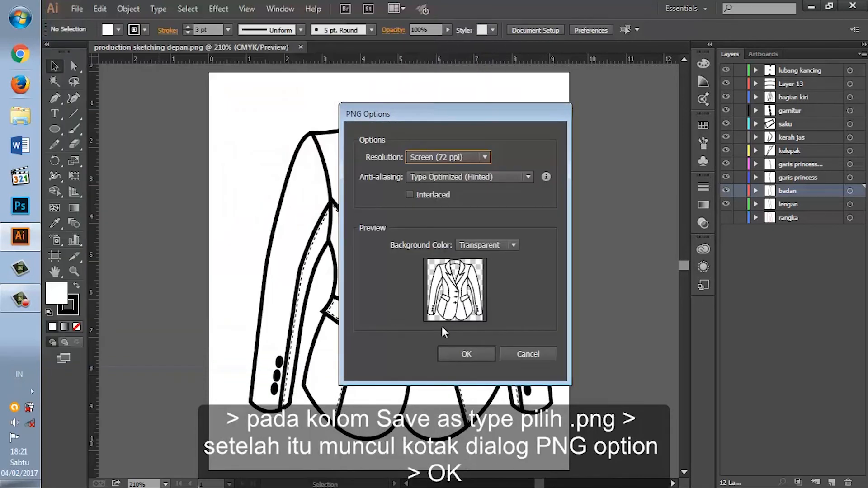
left_click(468, 355)
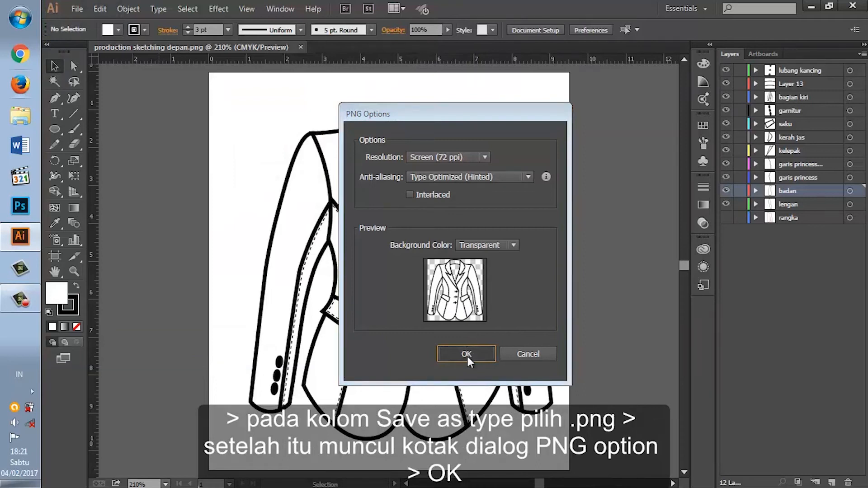
left_click(467, 356)
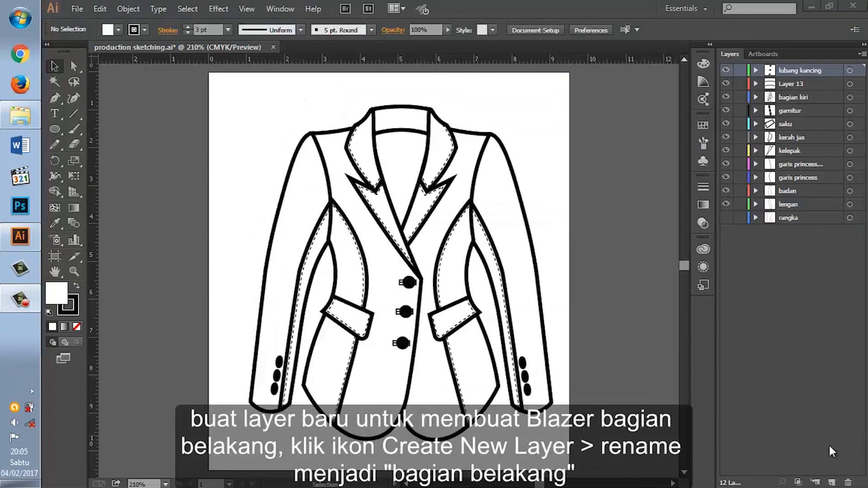
Step: Create a new layer above lubang kancing, name it bagain belakang, and target it for the blazer's back
left_click(831, 482)
double_click(793, 68)
type("bagian belakang")
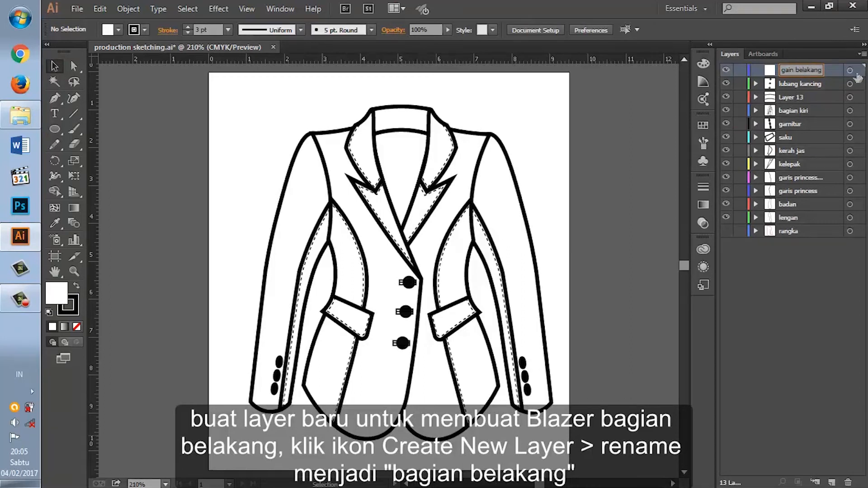
left_click(850, 70)
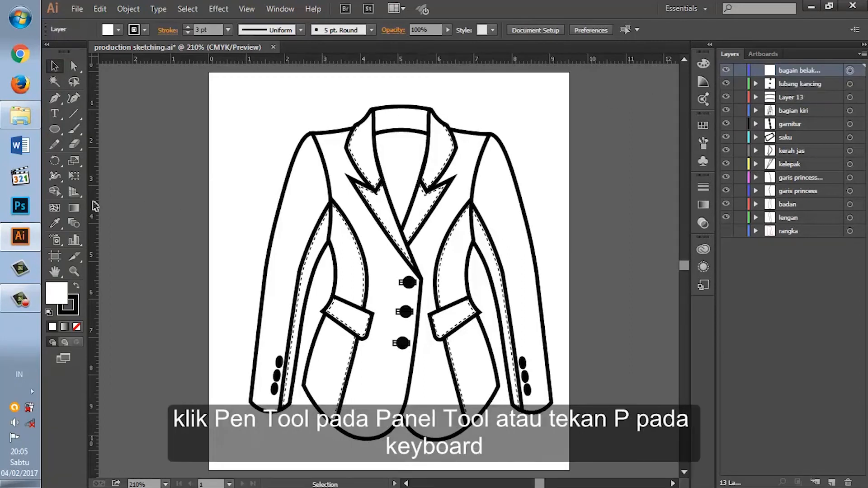
Step: With the Pen tool, trace the back body from the left shoulder across the neckline and down the right armhole to the waist
left_click(54, 98)
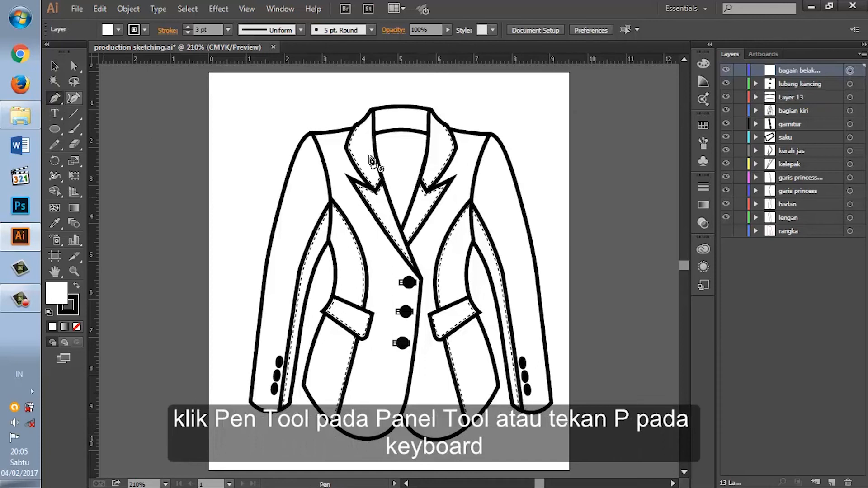
left_click(312, 134)
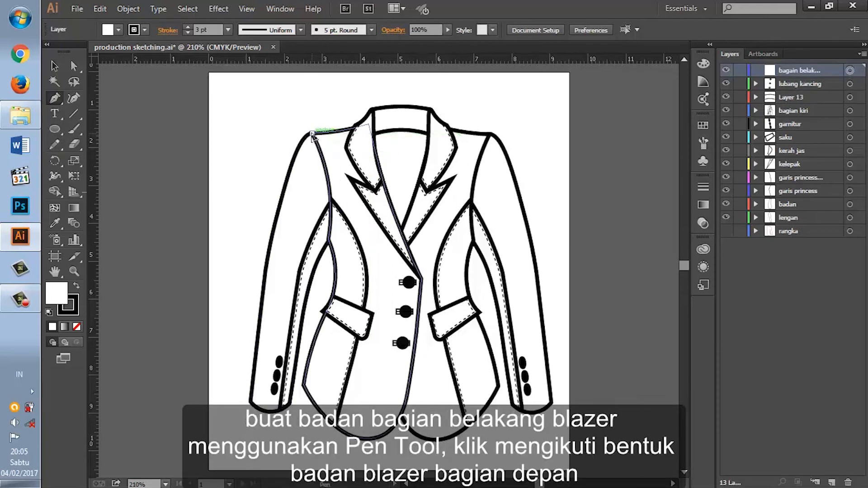
left_click(373, 123)
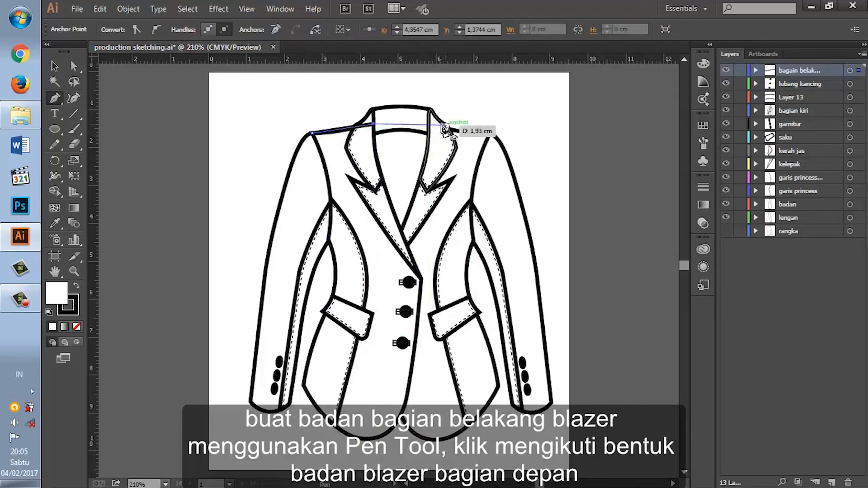
left_click(428, 123)
left_click(490, 134)
left_click_drag(474, 240, 482, 300)
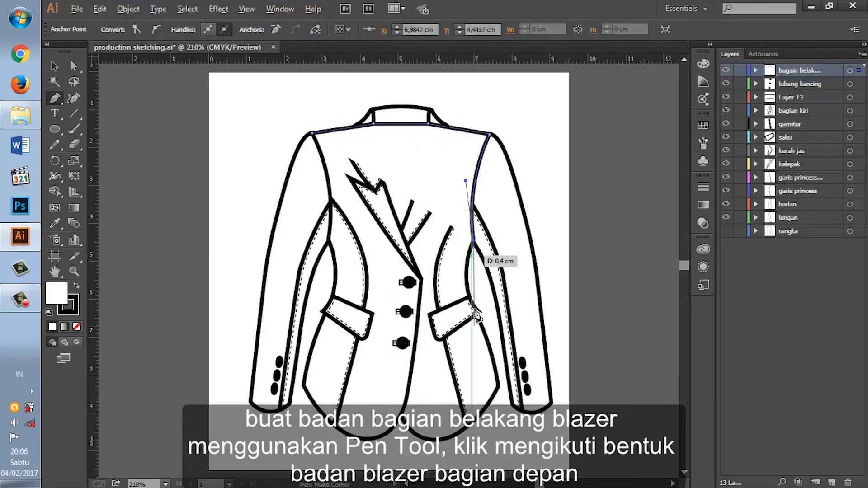
left_click_drag(470, 297, 478, 330)
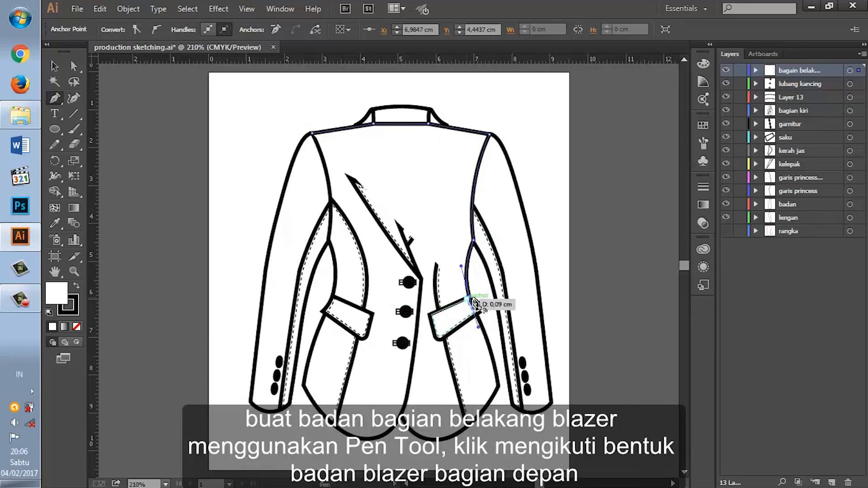
key("ctrl+plus")
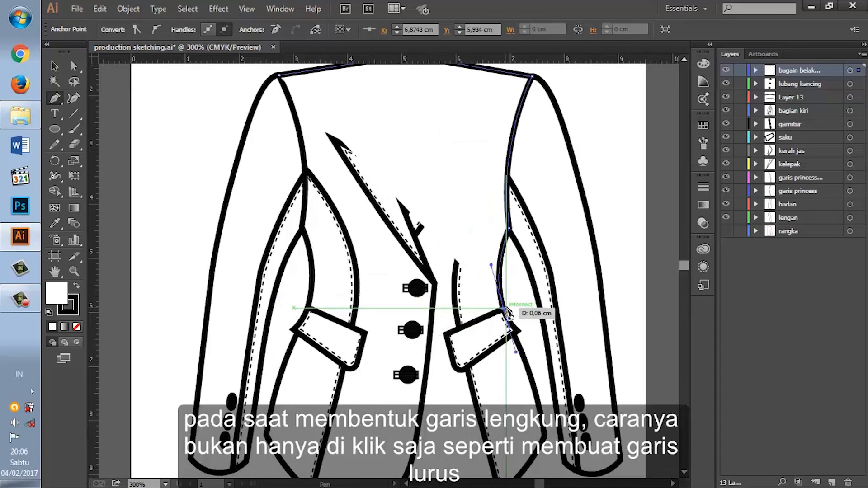
left_click(505, 312)
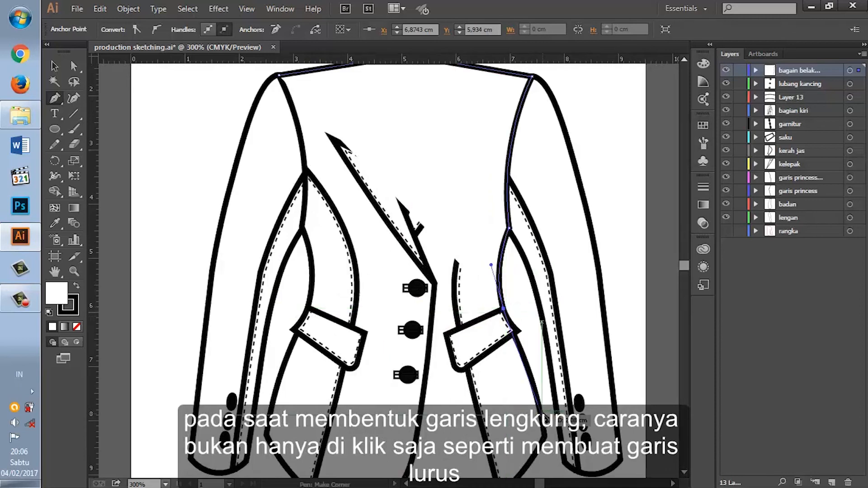
Step: Continue the back body path down the right hip to the hem corner and curve the hem across to the left hem corner
scroll(542, 361, "down", 3)
scroll(540, 379, "down", 2)
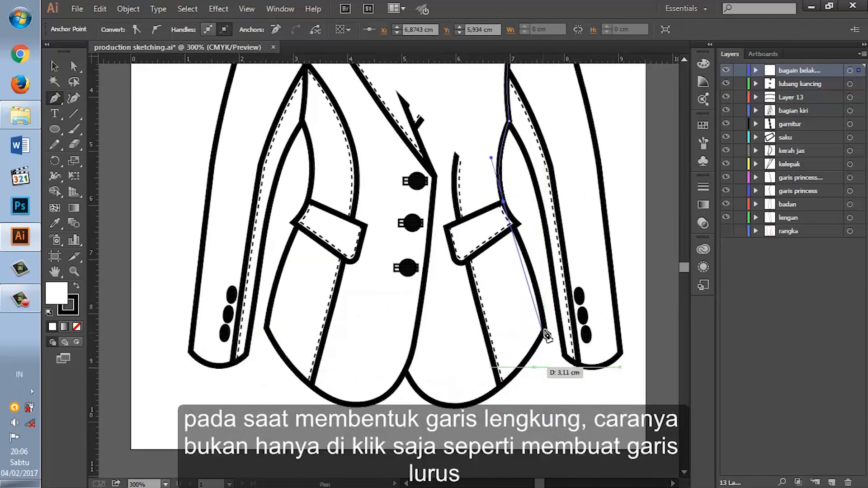
left_click_drag(544, 329, 549, 383)
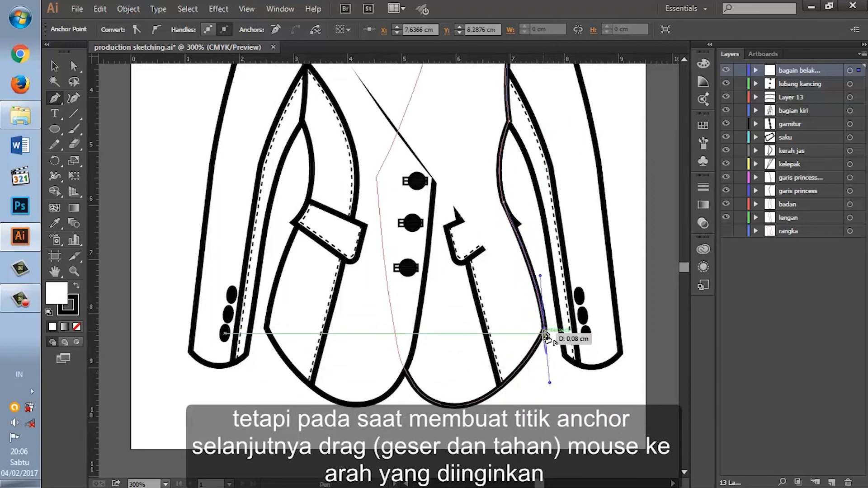
left_click_drag(267, 328, 208, 307)
left_click_drag(184, 270, 126, 249)
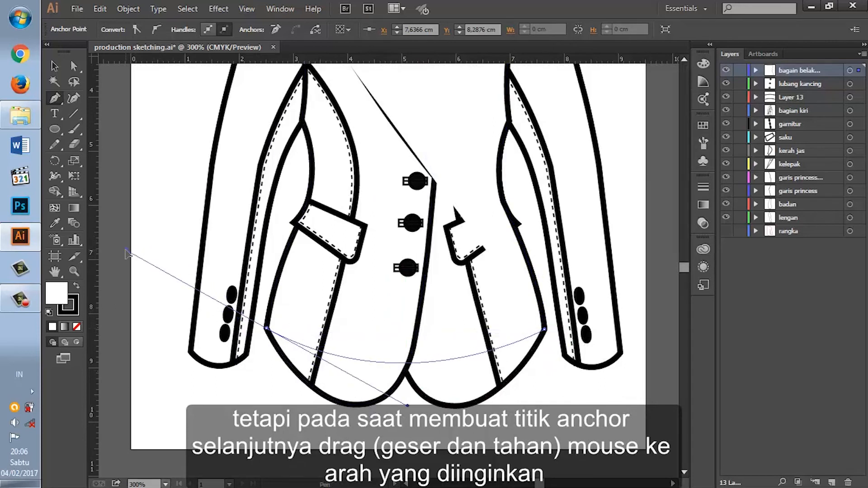
left_click(267, 330)
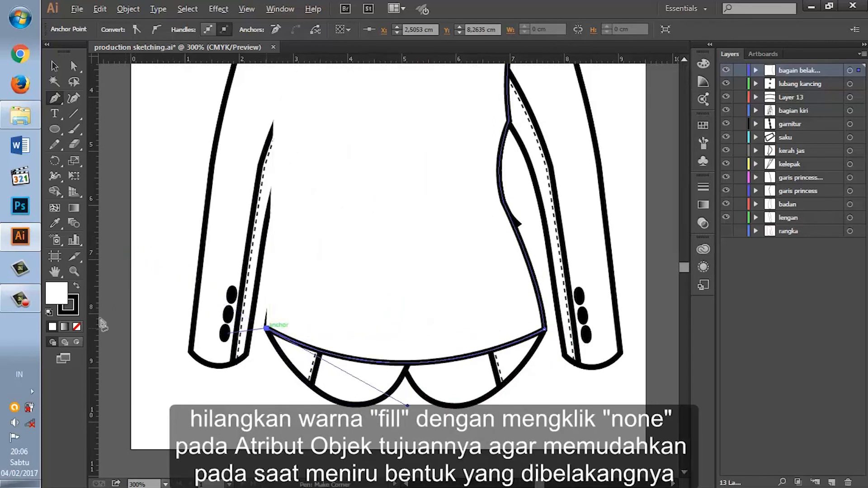
Step: Remove the path's fill and continue the back body outline up the left hip to the waist at the pocket flap
left_click(77, 325)
left_click_drag(267, 328, 296, 290)
scroll(297, 289, "up", 3)
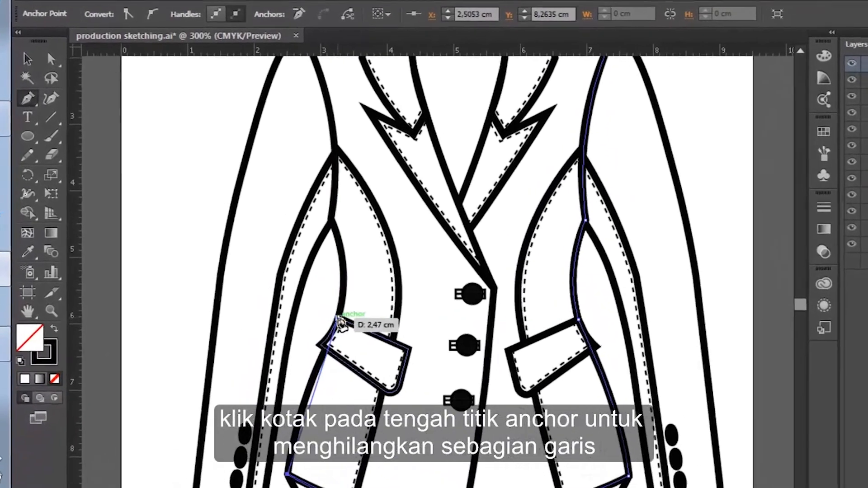
left_click_drag(339, 319, 397, 271)
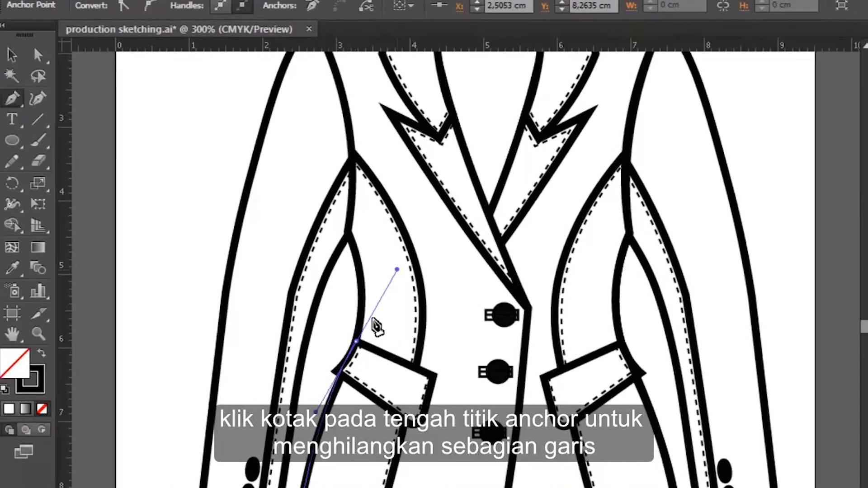
left_click(356, 342)
Step: Trace the left waist and armhole, close the back body outline at the left shoulder, and restore its white fill
left_click_drag(347, 232, 325, 170)
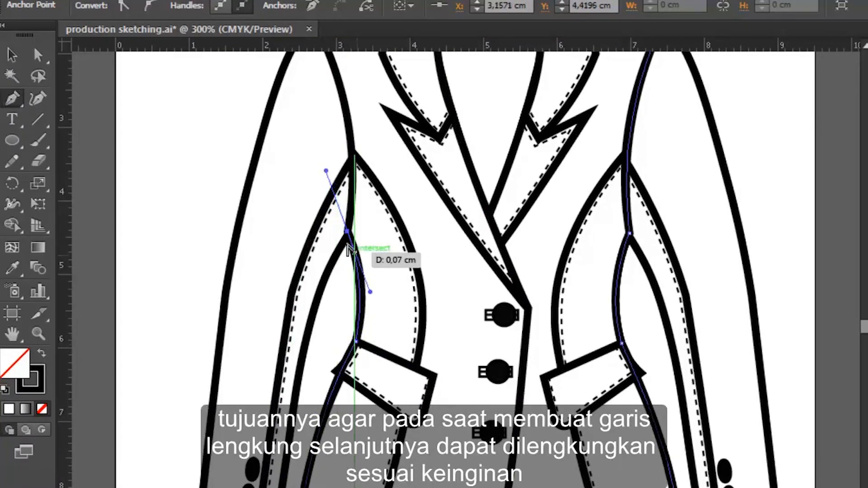
left_click(348, 232)
scroll(355, 223, "up", 3)
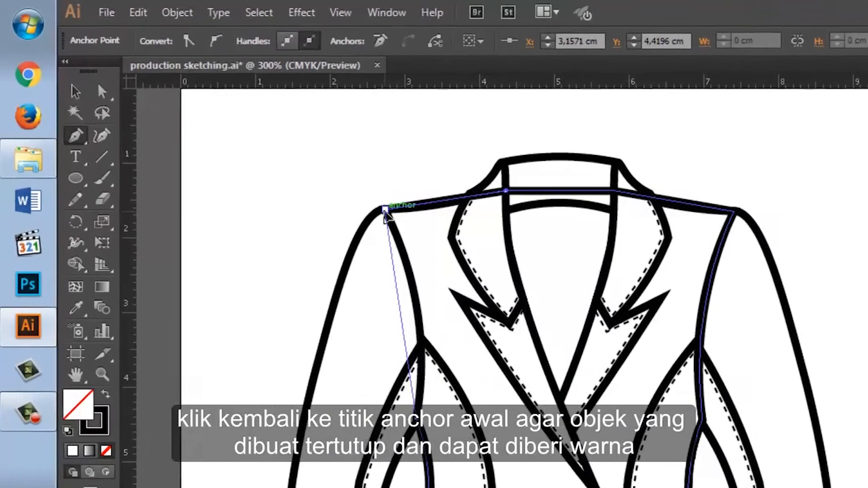
left_click_drag(348, 190, 289, 107)
left_click_drag(409, 158, 441, 172)
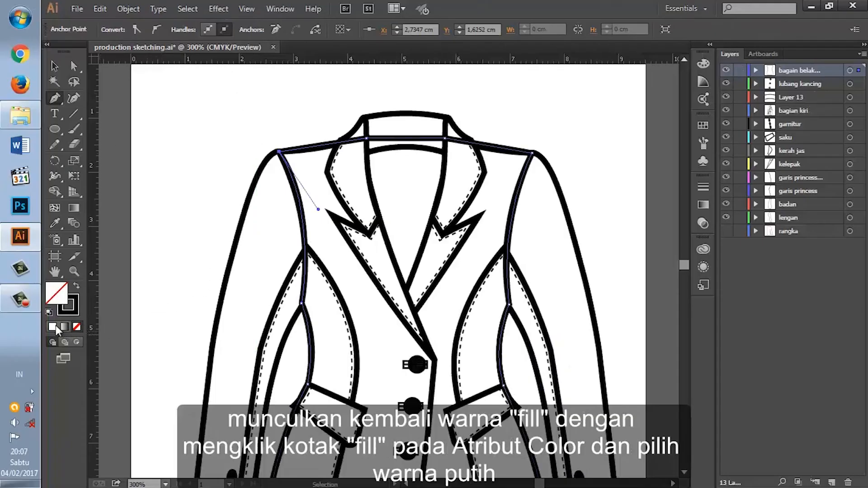
left_click(53, 327)
left_click(54, 327)
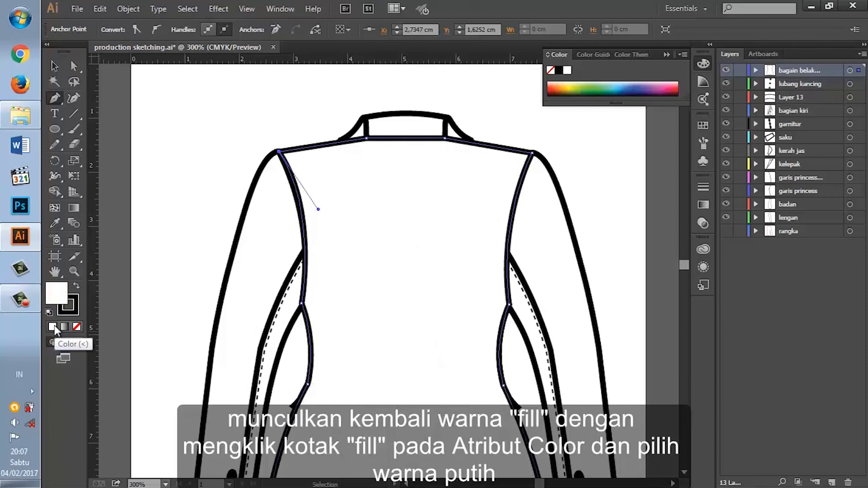
Step: Hide the badan and garis princess layers, and hide the front body paths inside the bagian kiri layer
left_click(726, 204)
left_click(725, 191)
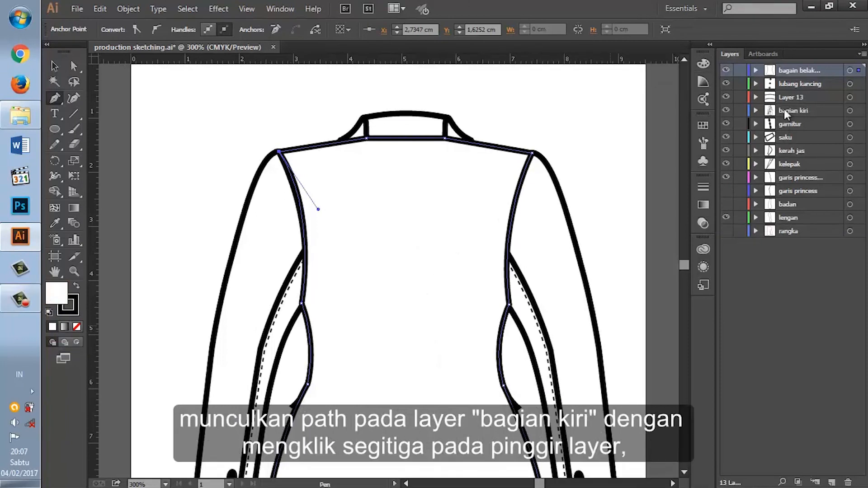
left_click(755, 110)
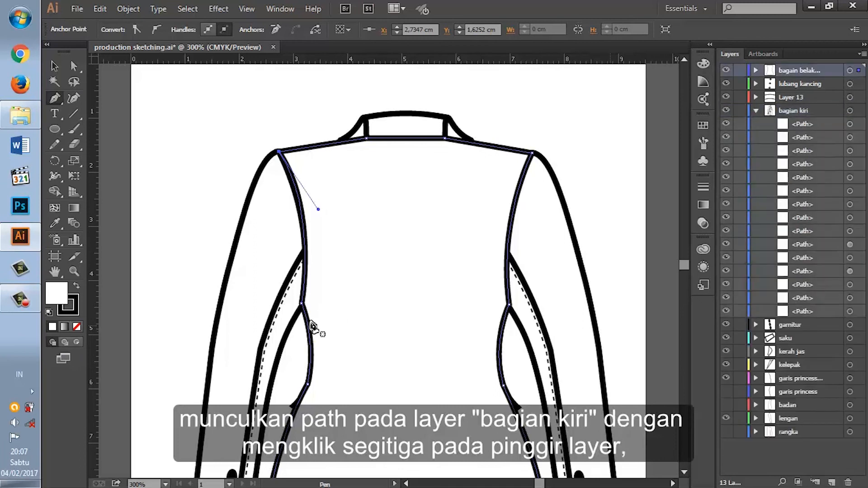
scroll(294, 344, "down", 3)
left_click(54, 66)
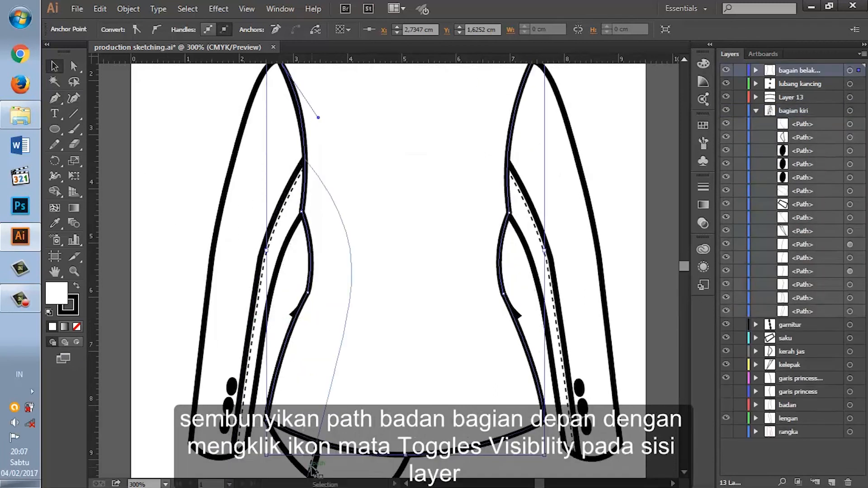
left_click(292, 458)
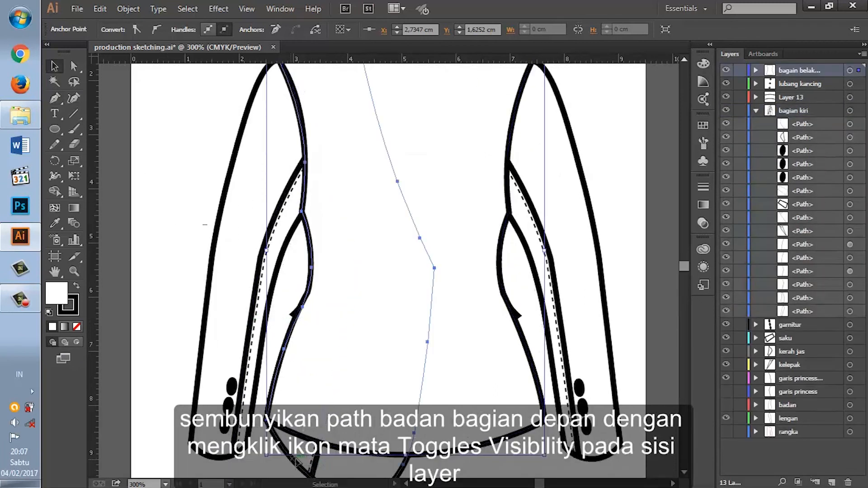
left_click(726, 298)
left_click(725, 272)
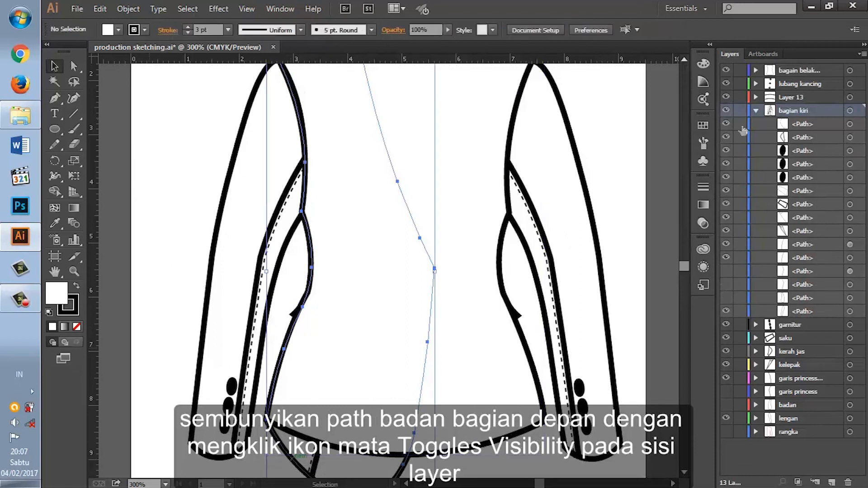
Step: Collapse the bagian kiri layer and rename the body path in the back-view layer as badan belakang
left_click(755, 110)
scroll(501, 272, "up", 2)
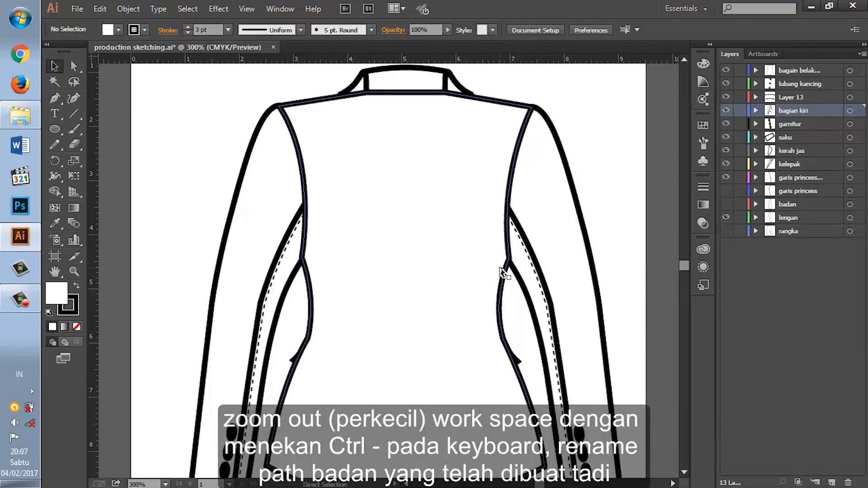
key("ctrl+minus")
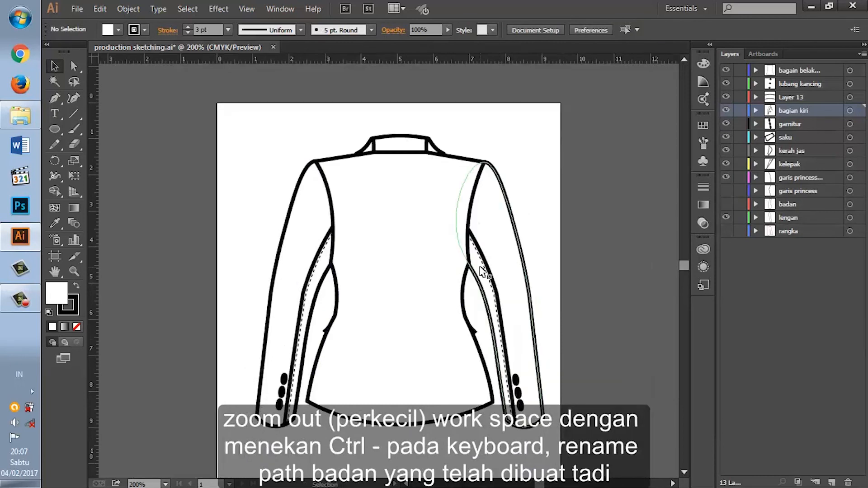
scroll(483, 271, "down", 1)
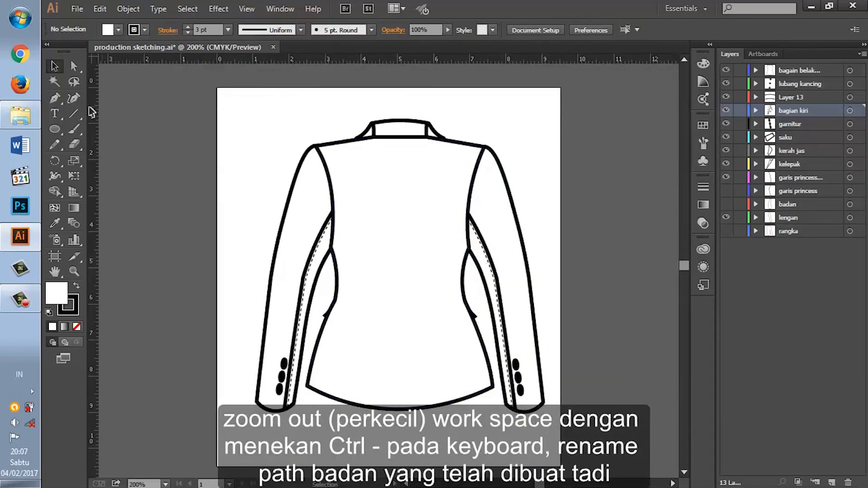
left_click(56, 102)
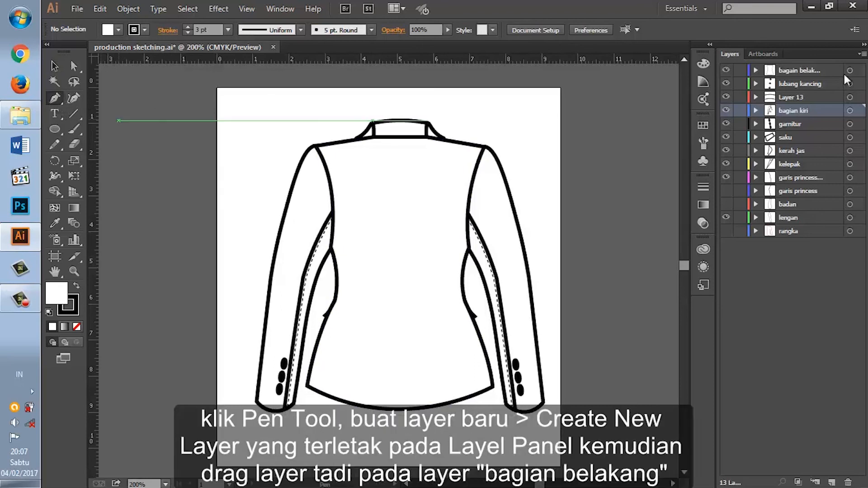
left_click(781, 72, "alt")
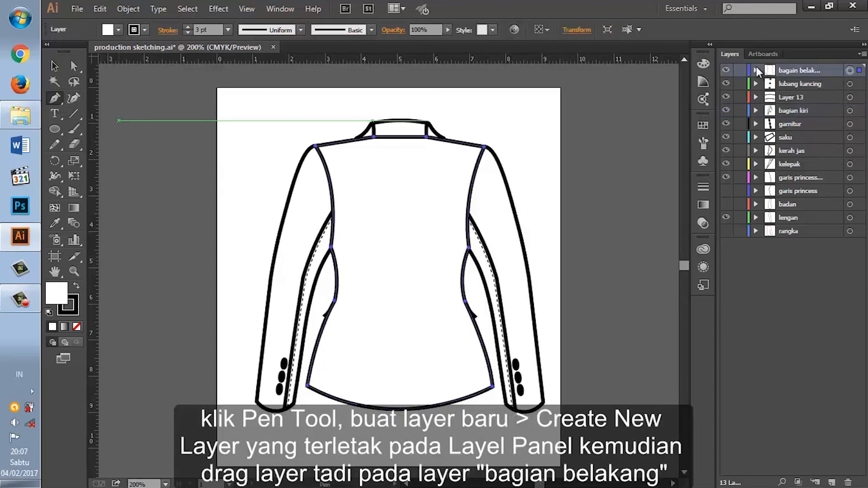
left_click(755, 68)
double_click(808, 83)
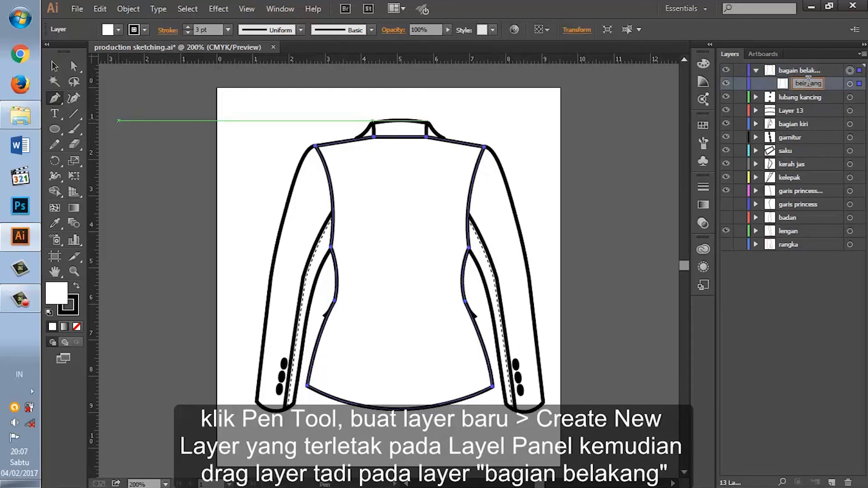
Step: Create a new layer, nest it in the back-view layer above the back body path, and name it garis princess
left_click(831, 482)
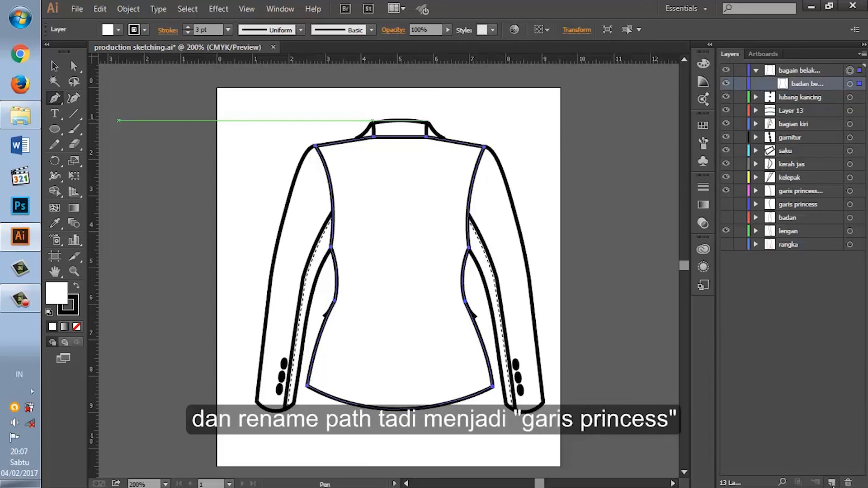
left_click_drag(793, 79, 793, 90)
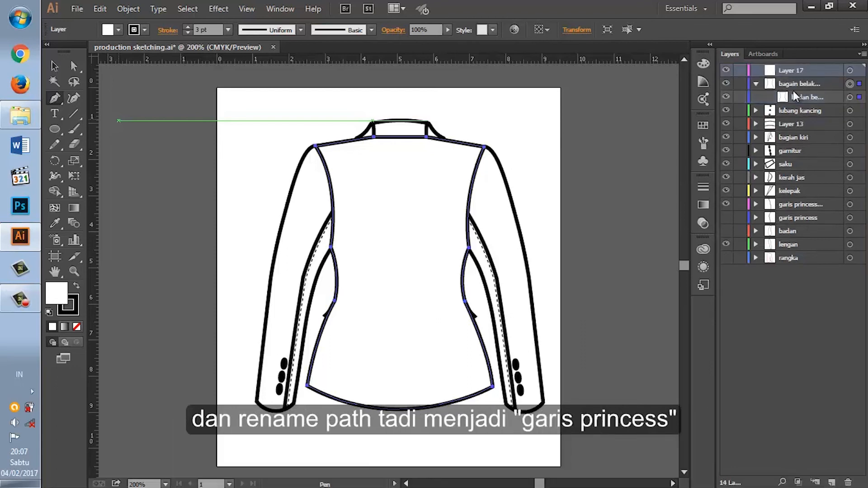
double_click(797, 84)
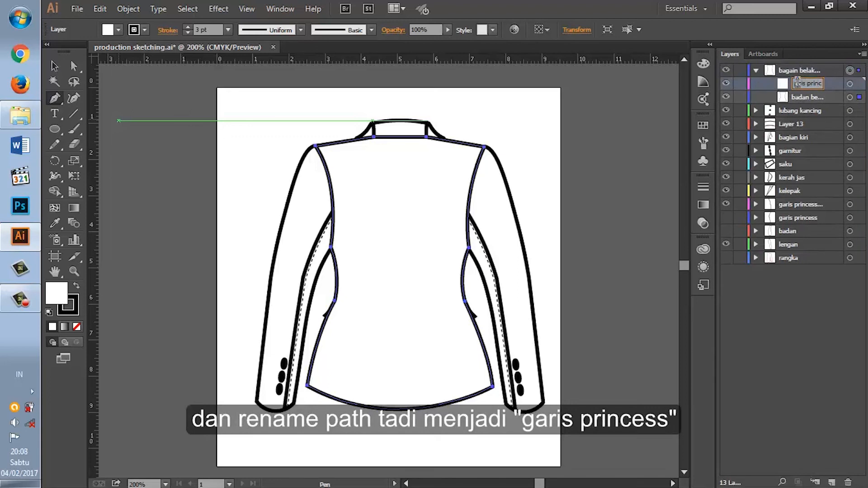
left_click(461, 282, "ctrl")
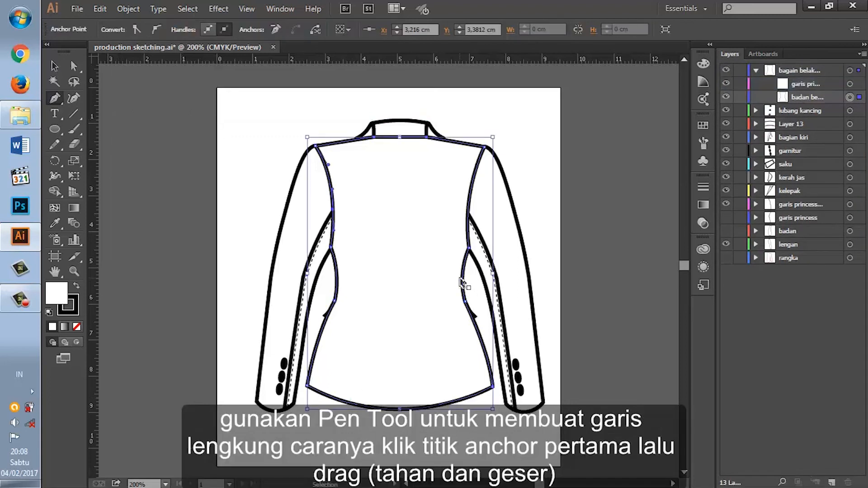
Step: Target the garis princess sublayer and start a pen path on the left armhole just above the underarm
left_click(803, 88)
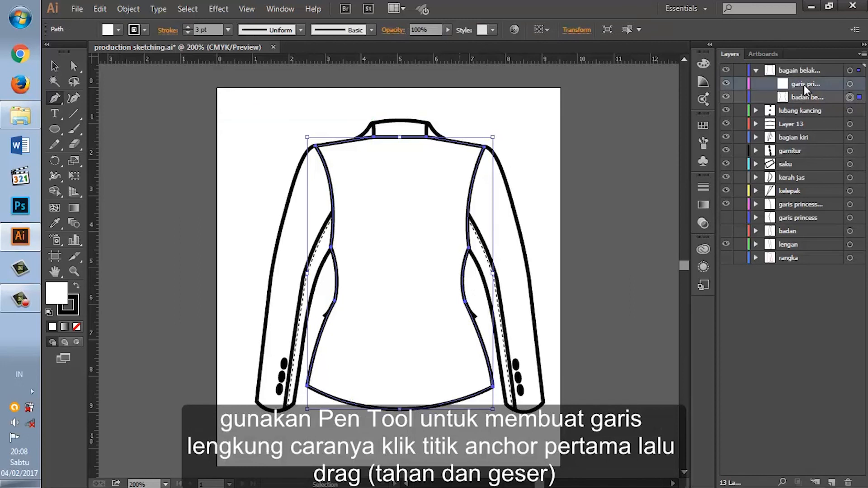
left_click(851, 85)
left_click(333, 206)
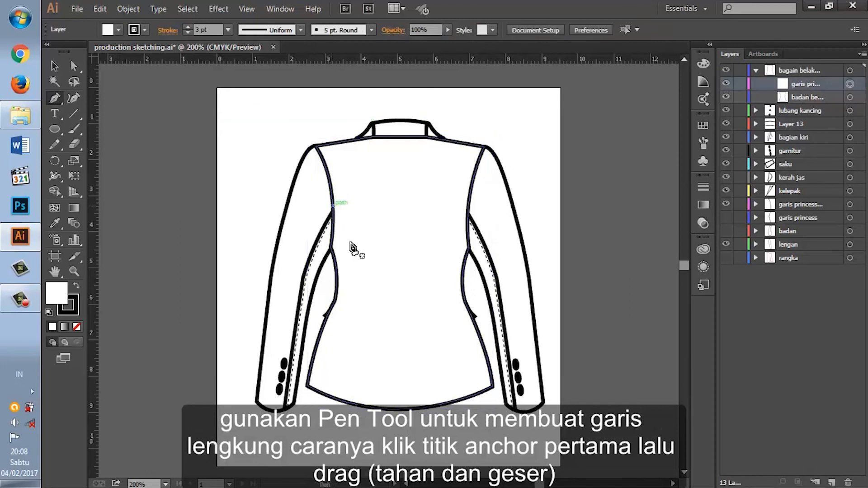
left_click_drag(356, 405, 342, 379)
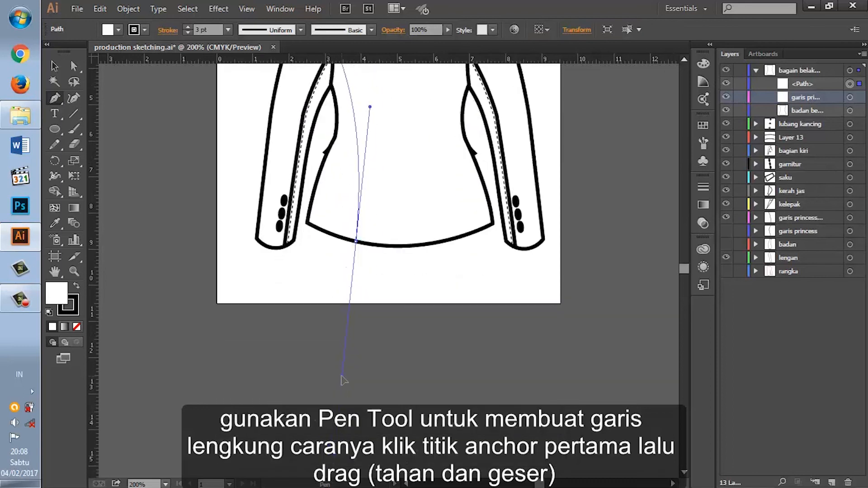
left_click_drag(342, 376, 343, 377)
key("ctrl+z")
Step: Curve the left princess line from its armhole anchor down to the back hem with the Pen tool
scroll(363, 290, "up", 2)
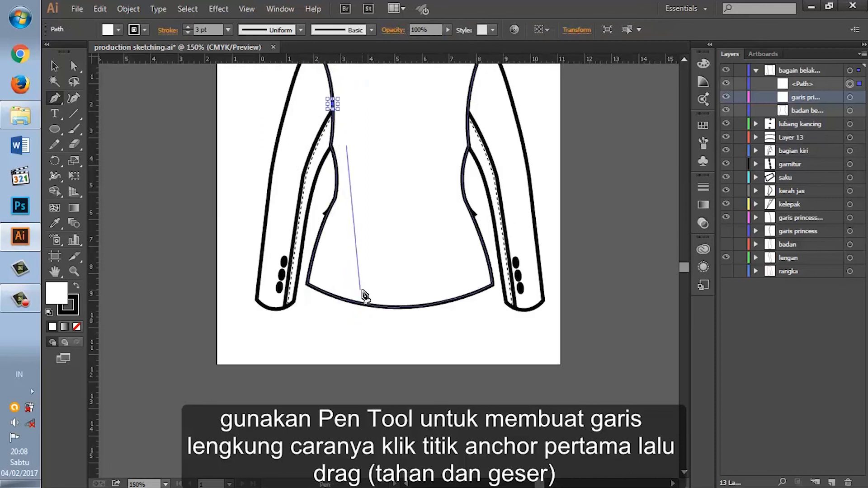
key("ctrl+minus")
scroll(365, 295, "up", 3)
left_click_drag(361, 340, 329, 433)
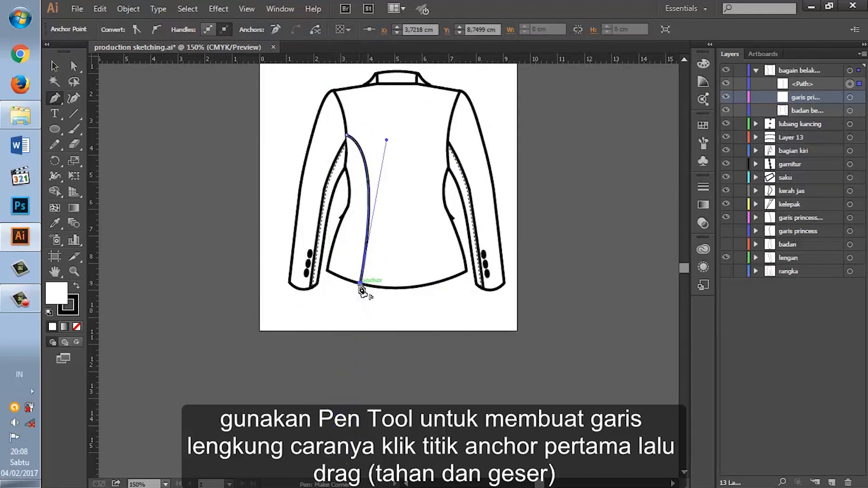
Step: Move the princess line's upper anchor down along the left armhole to about X 3.21 cm, Y 3.43 cm
left_click(55, 67)
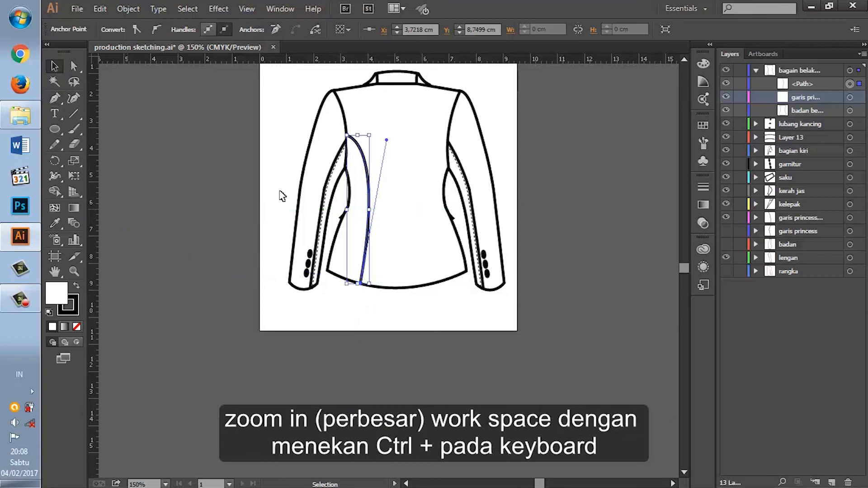
key("ctrl+plus")
key("ctrl+plus")
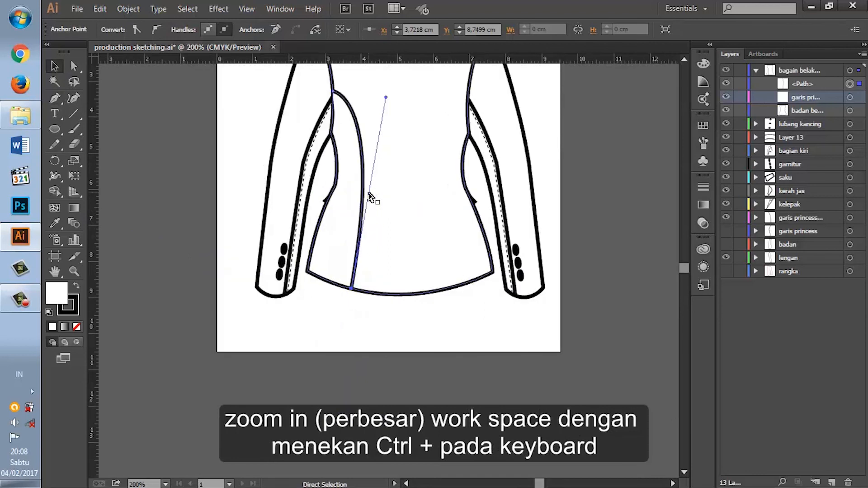
scroll(369, 198, "up", 3)
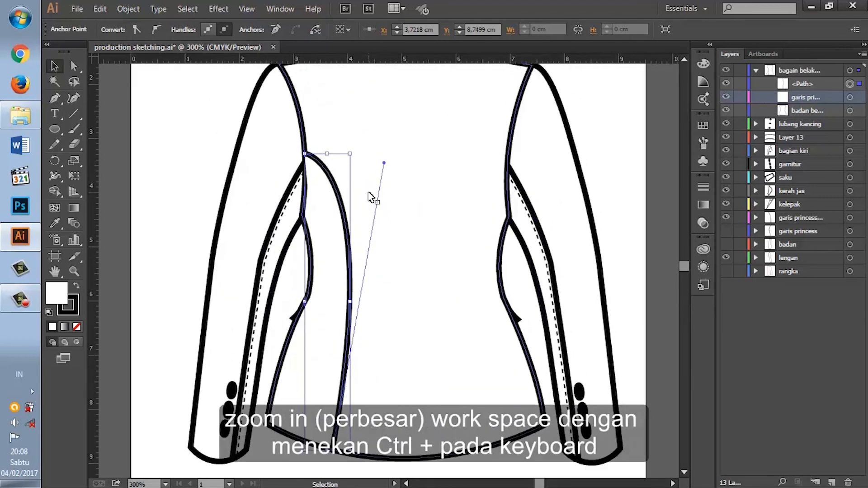
left_click(74, 65)
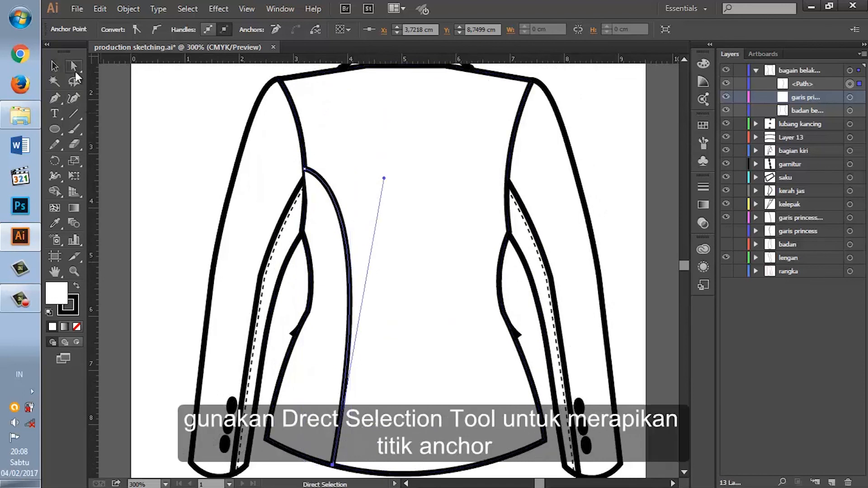
left_click(306, 170)
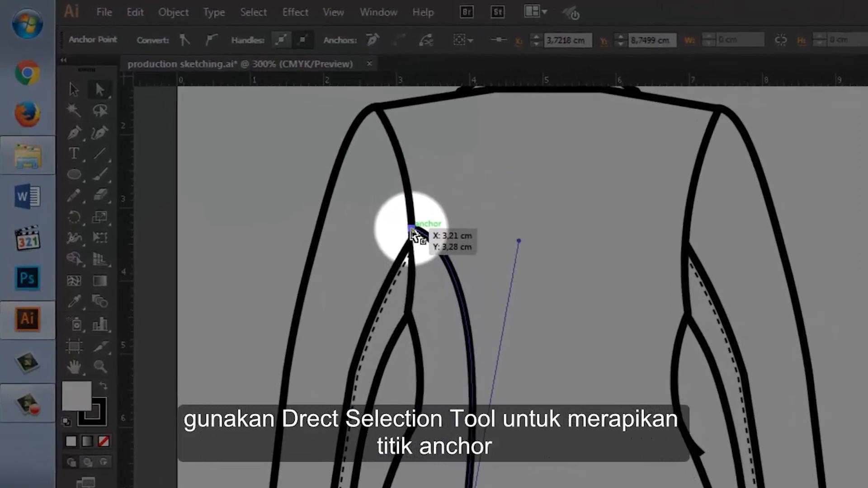
left_click_drag(411, 229, 413, 237)
left_click_drag(534, 315, 567, 347)
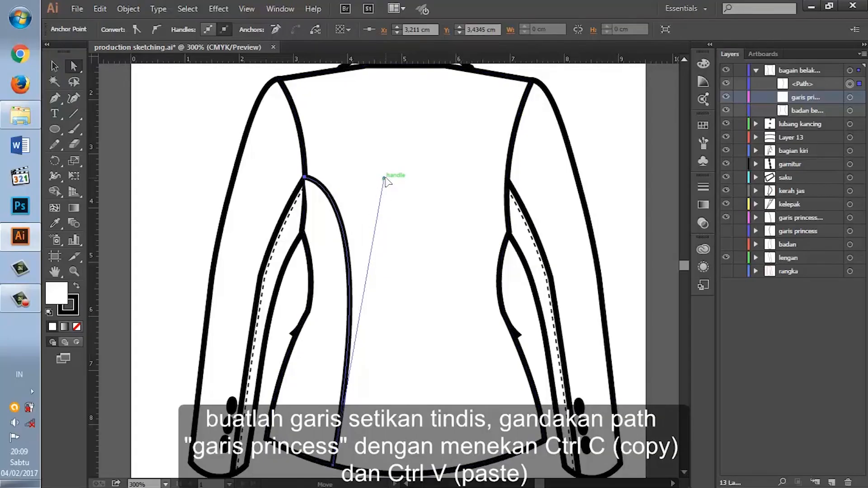
Step: Duplicate the princess line for the topstitching and rename the original path as garis princess
left_click(54, 67)
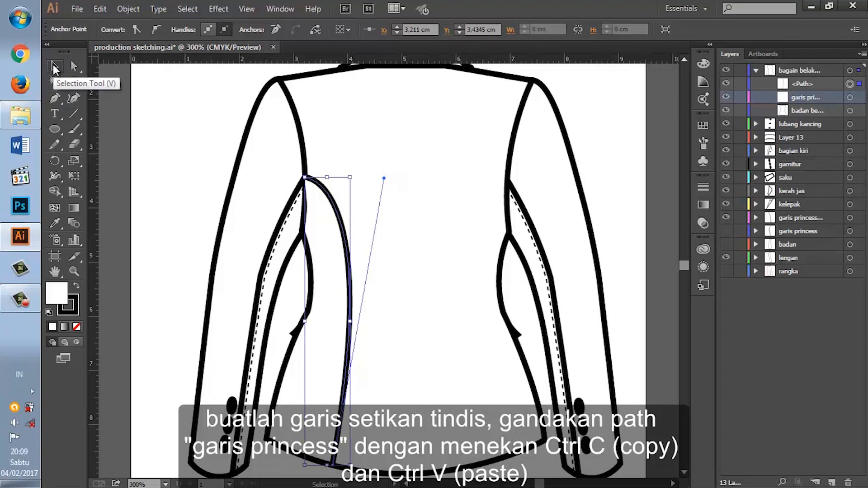
key("ctrl+c")
key("ctrl+v")
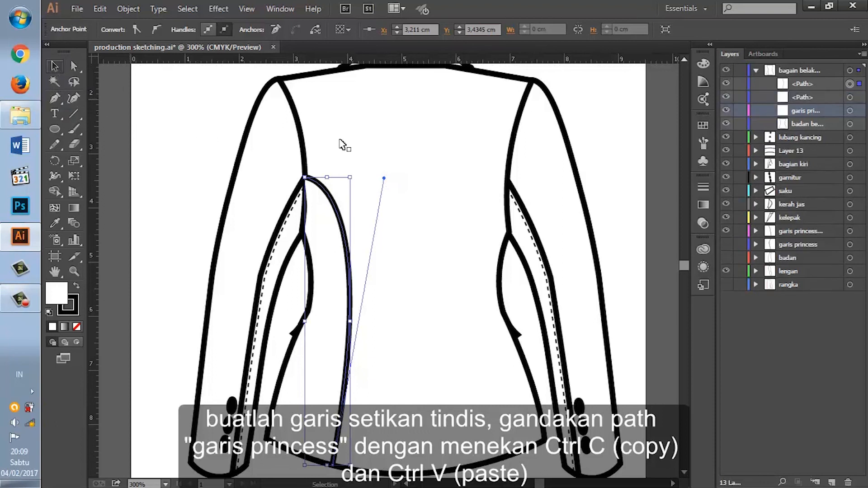
double_click(798, 97)
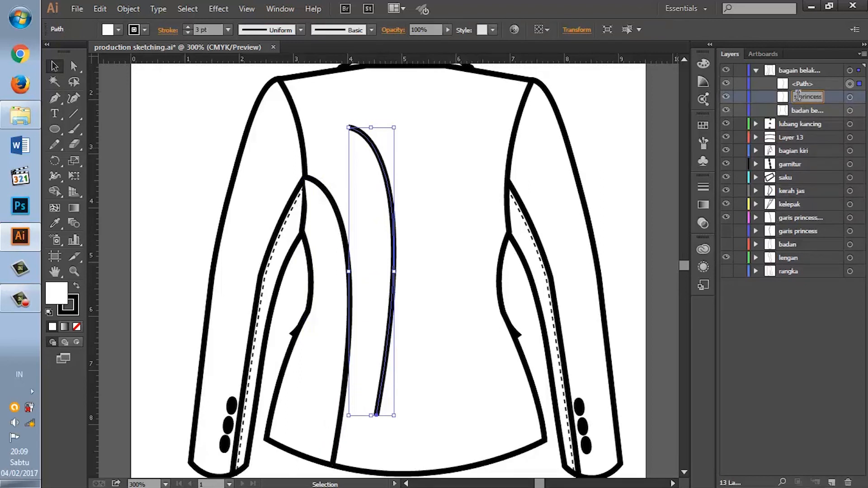
type("garis princess")
key("Return")
Step: Give the copied princess line a dashed stroke with a 2 pt dash and a 0.75 pt weight
left_click(799, 86)
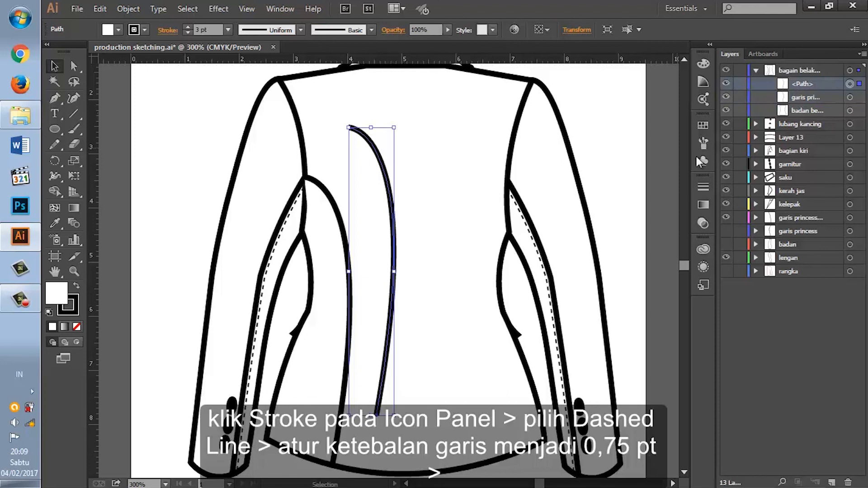
left_click(702, 187)
left_click(575, 267)
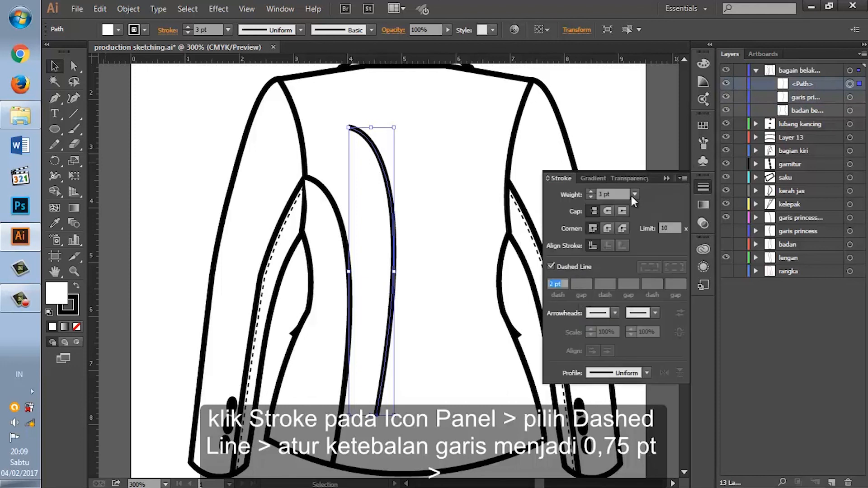
left_click(634, 194)
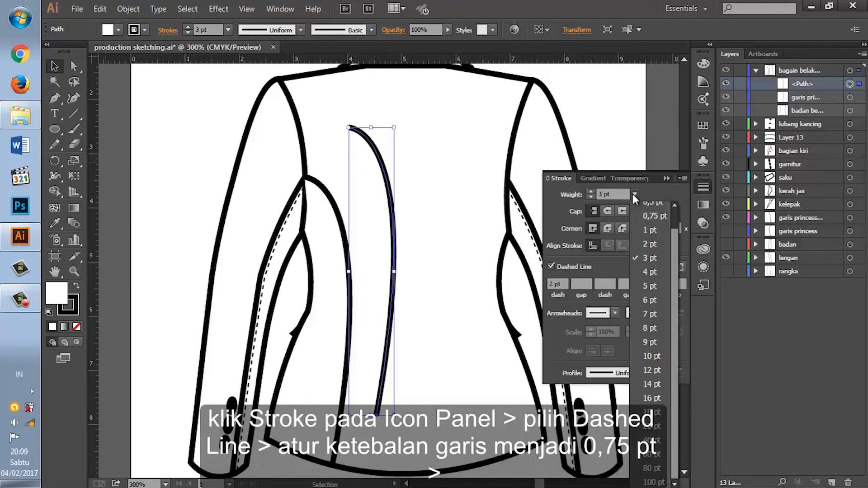
left_click(649, 216)
left_click(701, 185)
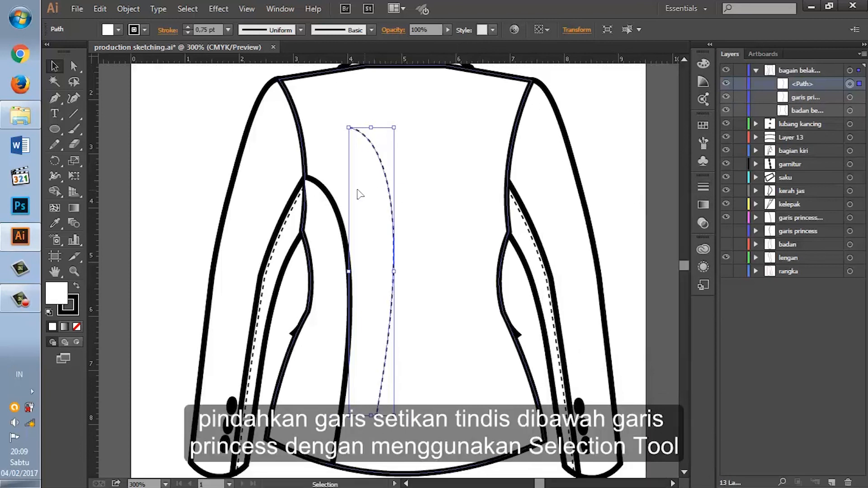
Step: Place the dashed stitch line just inside the left princess line and set the fill of both paths to none
left_click_drag(353, 195, 334, 226)
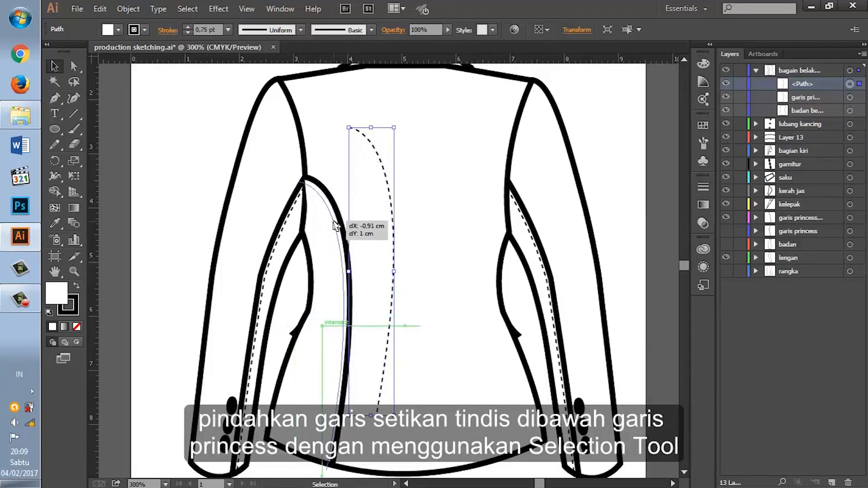
left_click_drag(337, 219, 337, 220)
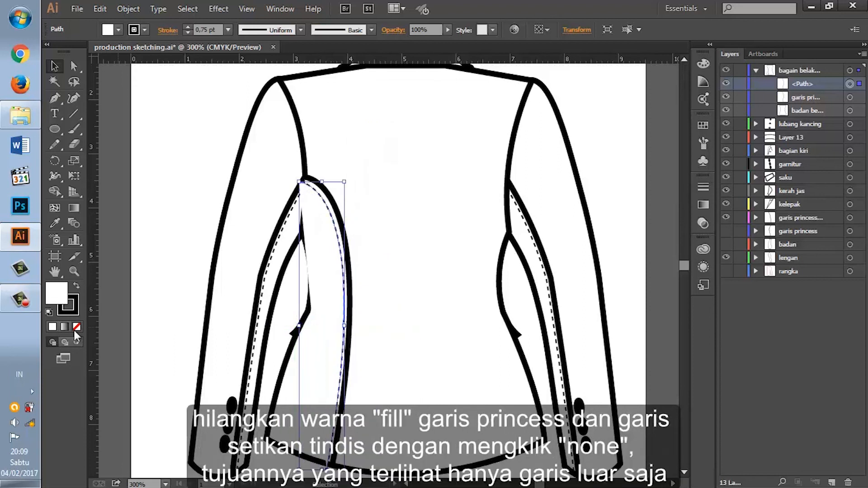
left_click(75, 329)
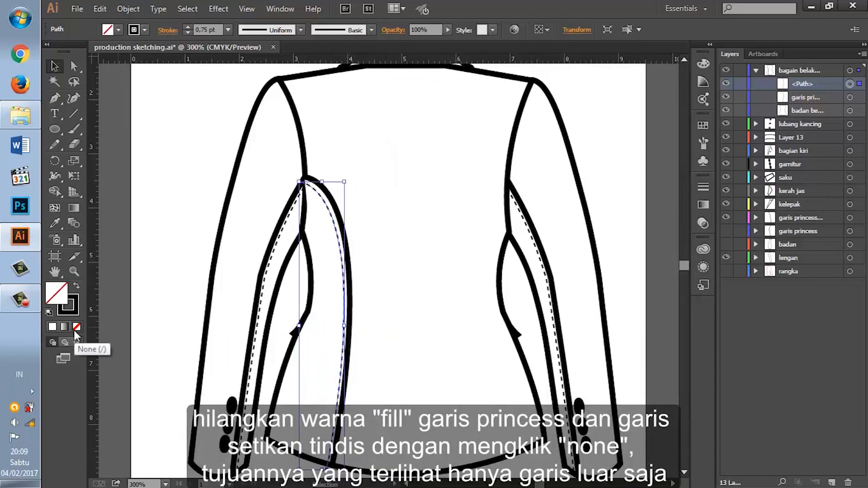
left_click(850, 99)
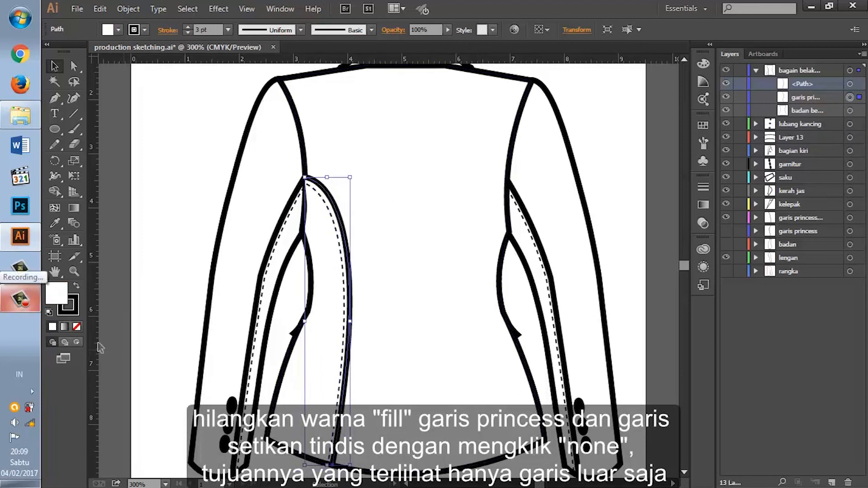
left_click(77, 327)
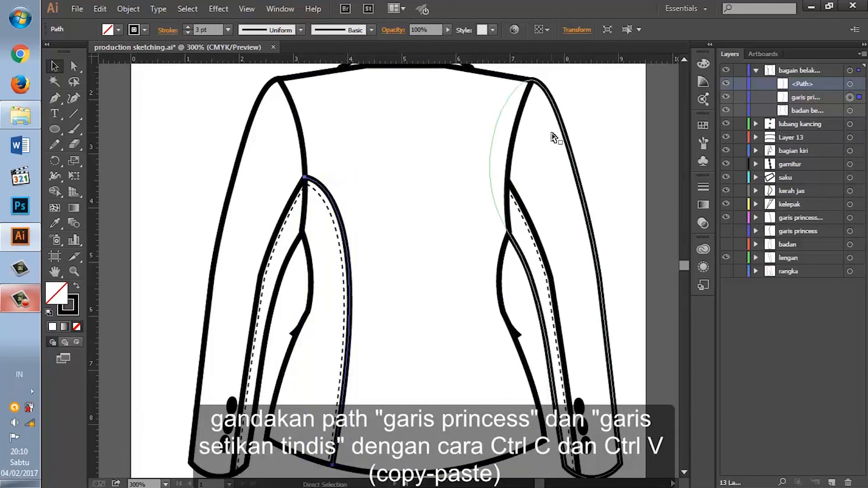
Step: Duplicate the left princess line together with its dashed stitch line by copying and pasting both paths
key("ctrl+plus")
scroll(321, 265, "down", 1)
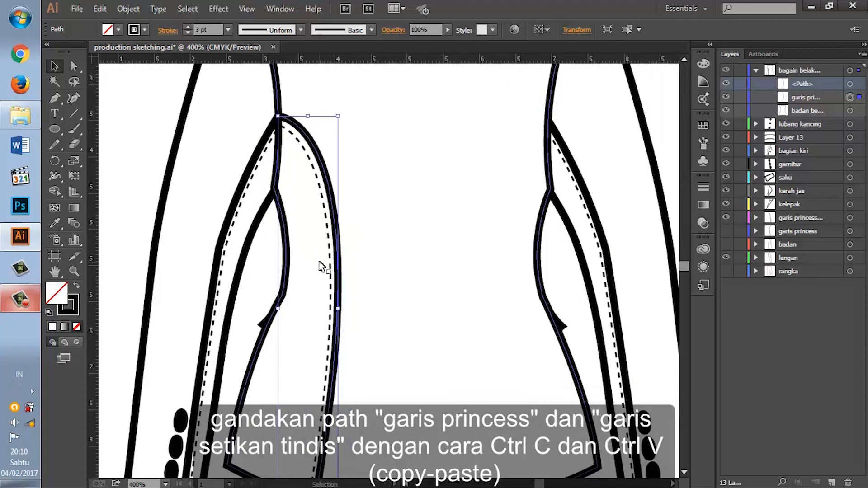
left_click(330, 265, "ctrl")
left_click(444, 271)
left_click(453, 273)
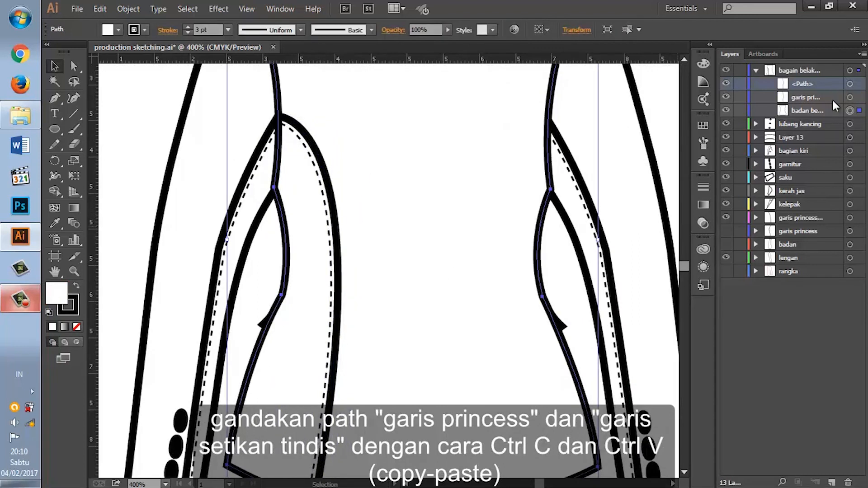
left_click(849, 85, "shift")
key("ctrl+c")
key("ctrl+v")
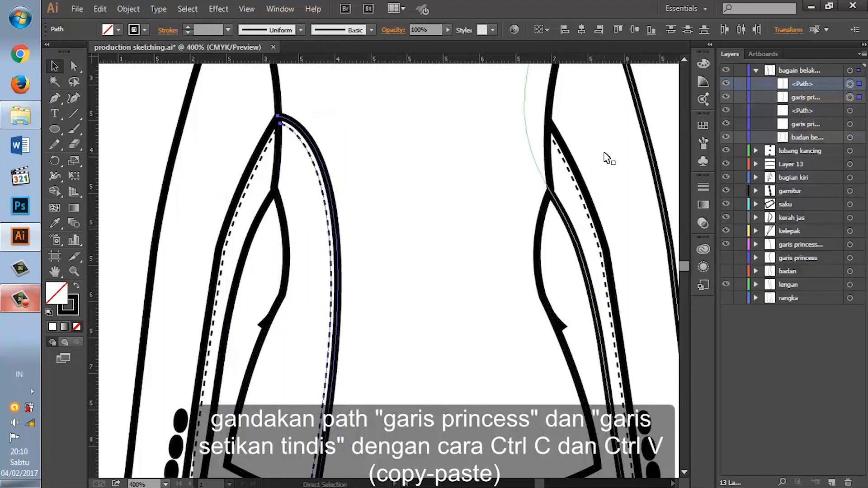
key("a")
key("v")
Step: Reflect the pasted princess and stitch lines across the vertical axis and place them against the right armhole
right_click(395, 193)
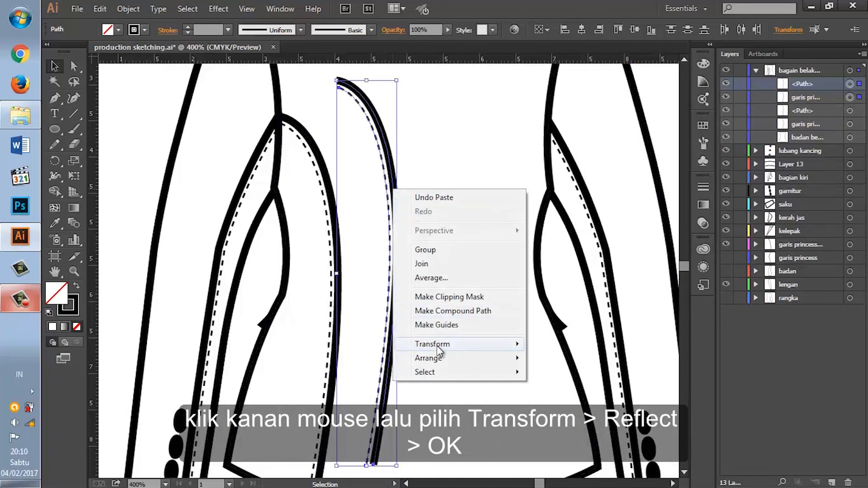
mouse_move(437, 345)
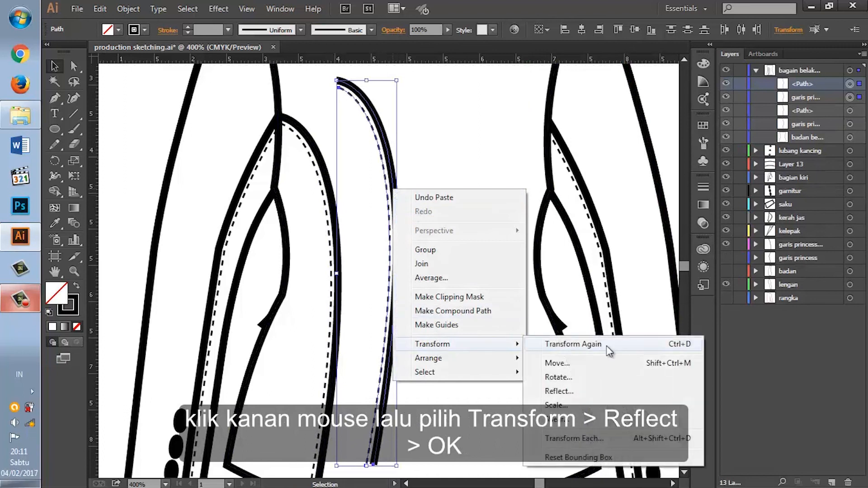
left_click(594, 392)
left_click(460, 333)
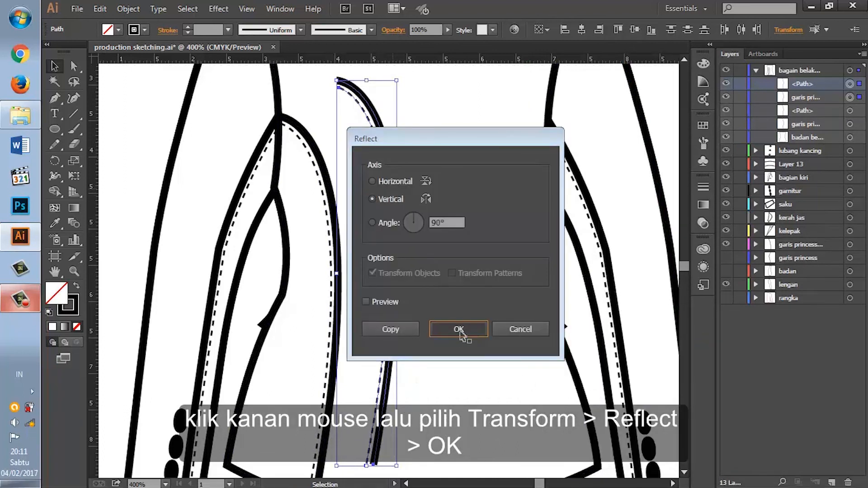
left_click_drag(351, 150, 519, 194)
scroll(533, 206, "down", 3)
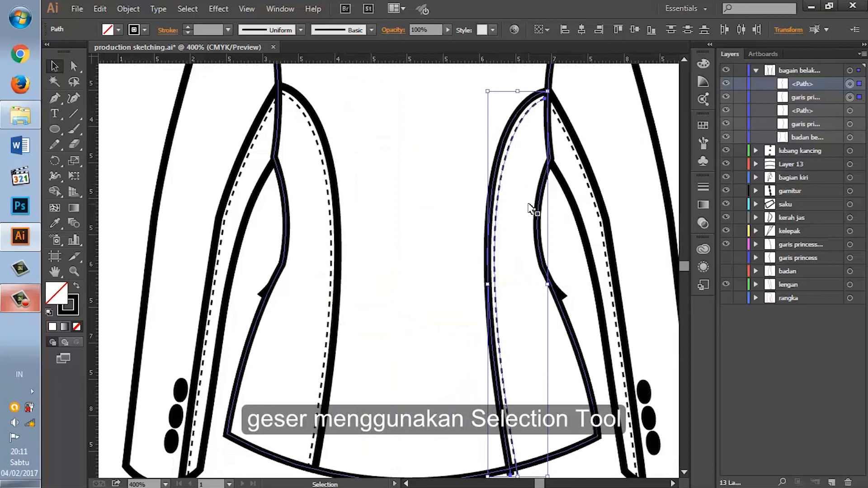
left_click(605, 468)
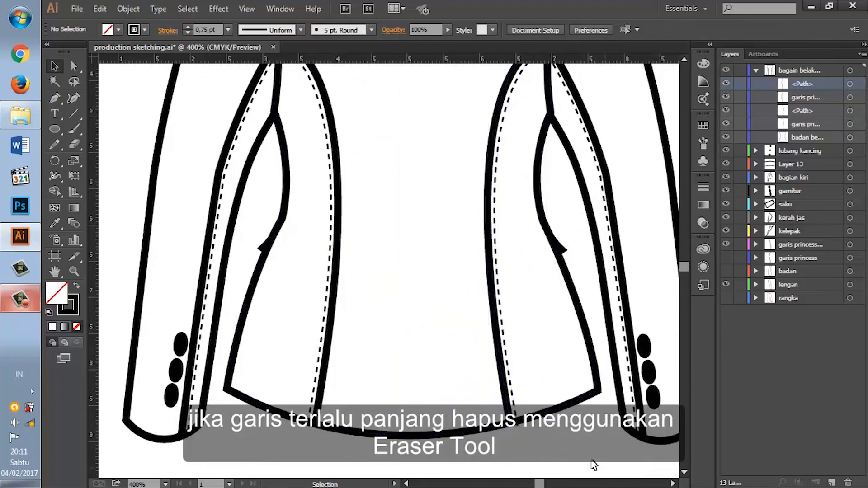
Step: Erase the ends of the right princess and stitch lines that extend below the hem
left_click(850, 97, "shift")
left_click(74, 142)
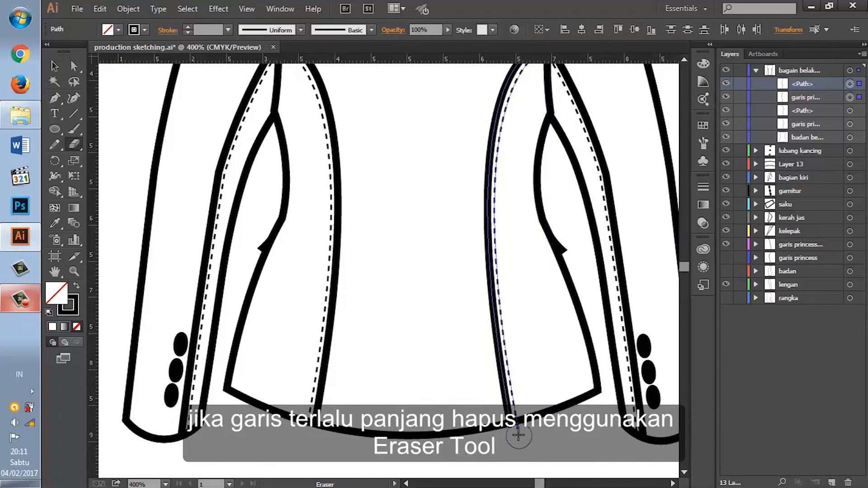
left_click_drag(513, 442, 511, 446)
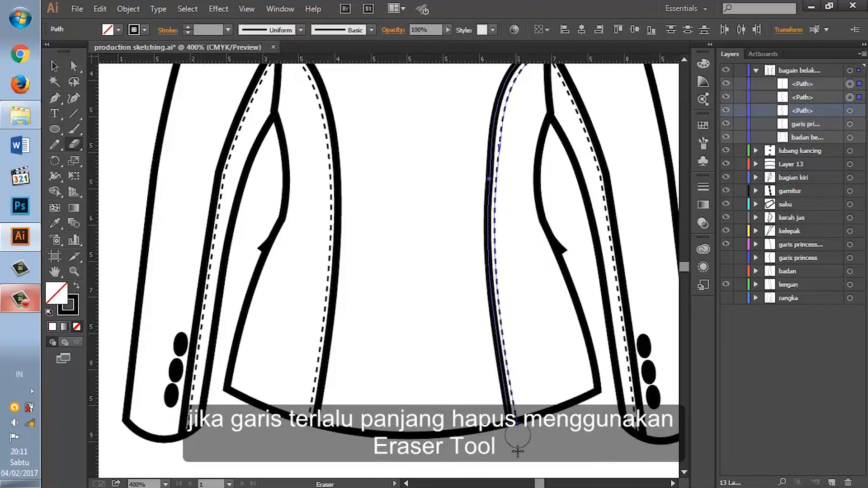
key("v")
scroll(524, 244, "up", 2)
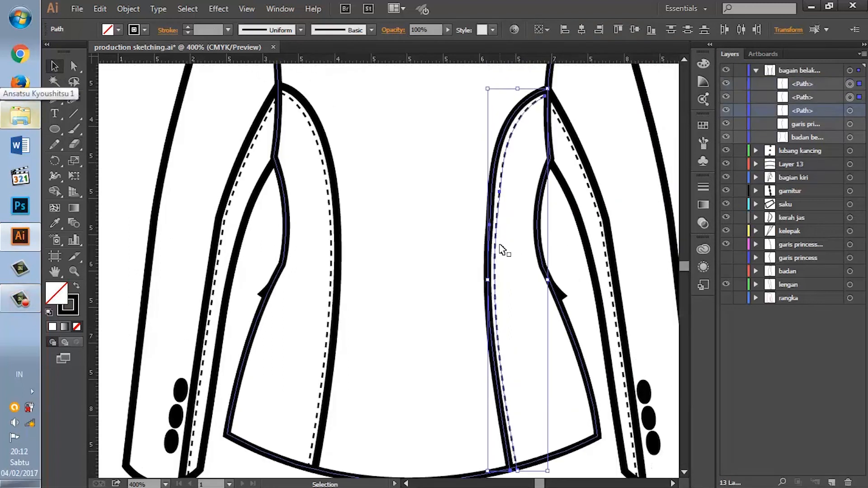
left_click(585, 471)
Step: Collapse the back-view layer and create a new layer above it named kerah jas
scroll(585, 471, "up", 9)
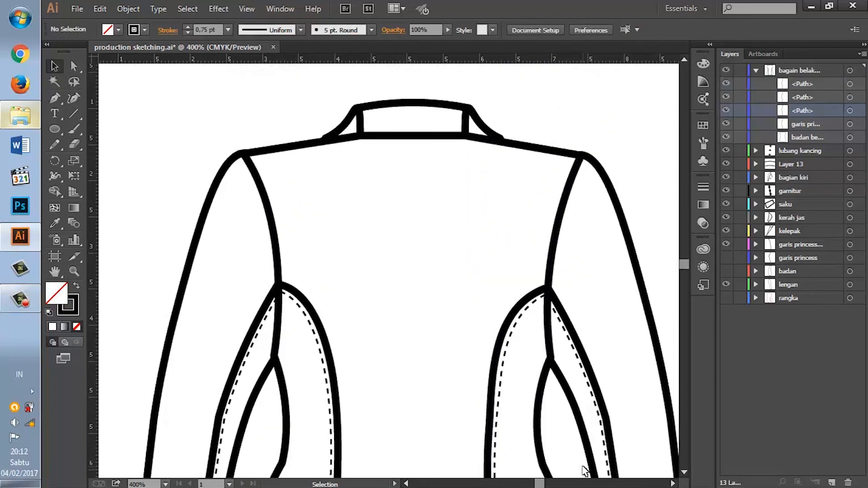
scroll(585, 471, "up", 1)
left_click(755, 70)
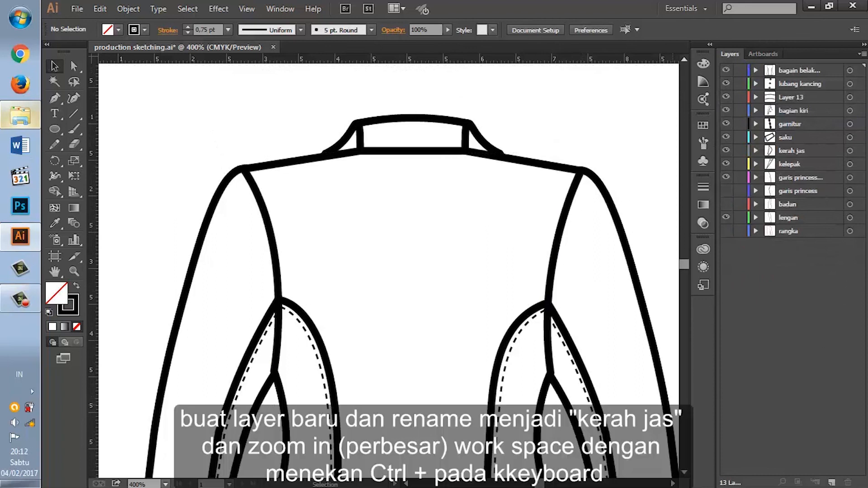
left_click(831, 482)
double_click(782, 70)
type("kera")
key("Return")
Step: Set up the Pen tool with a 3 pt stroke and turn off the dashed line
scroll(507, 161, "up", 2)
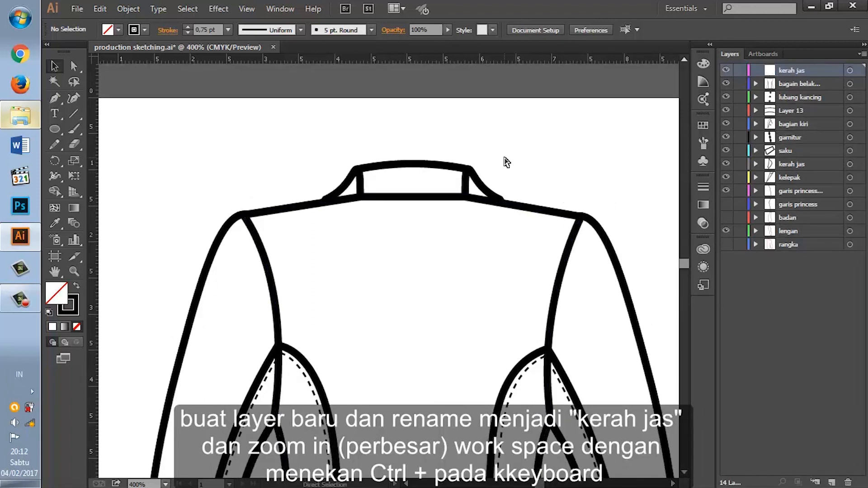
key("ctrl+plus")
scroll(506, 163, "up", 2)
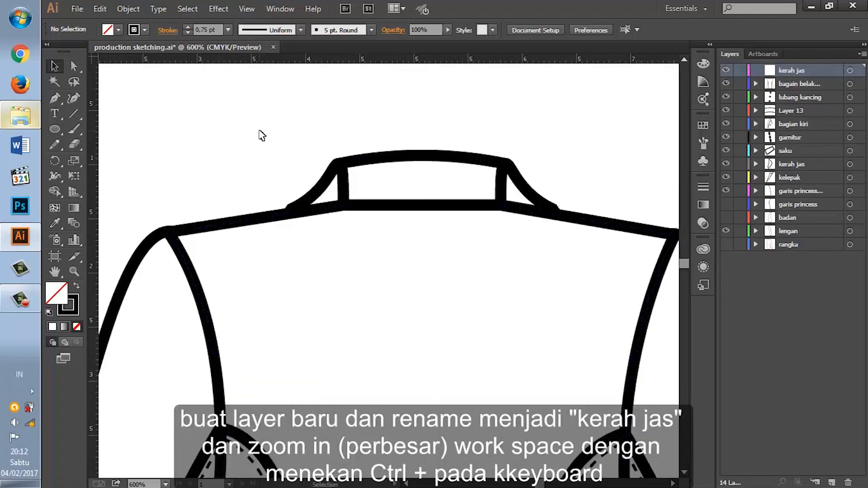
left_click(55, 98)
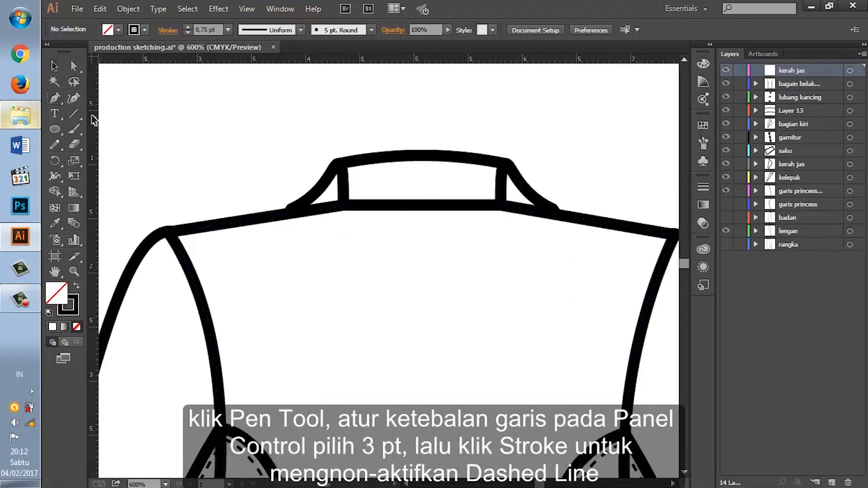
left_click(226, 30)
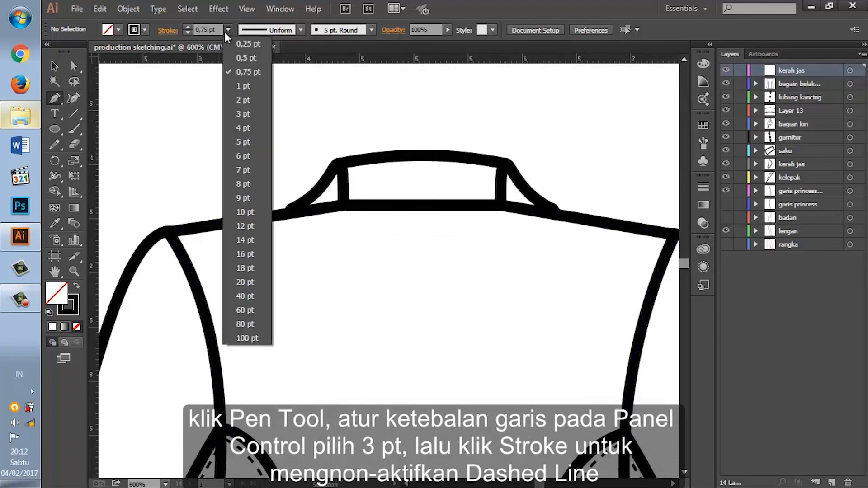
left_click(242, 115)
left_click(702, 187)
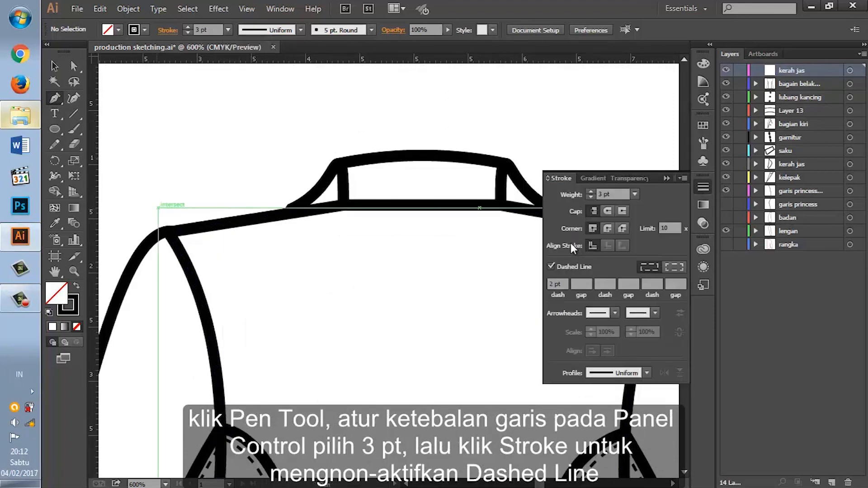
left_click(563, 267)
left_click(703, 186)
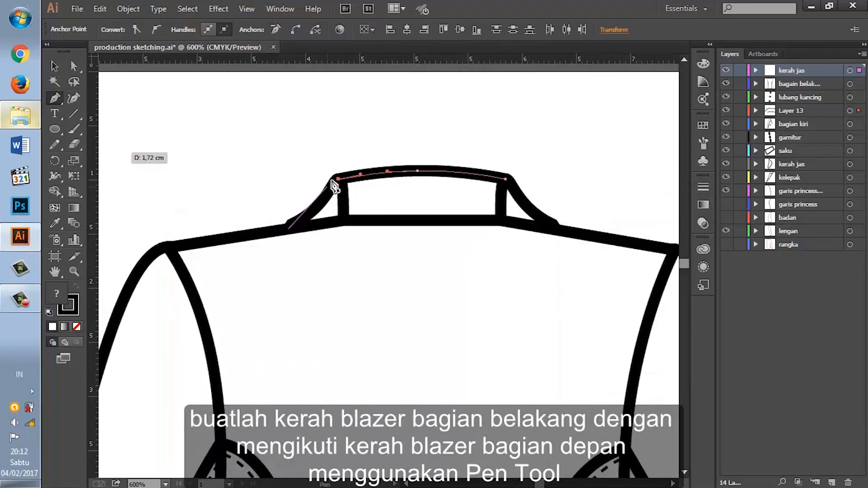
Step: Trace the front collar as a closed back collar shape with straight top and sides and a downward-curved lower edge
left_click_drag(339, 178, 334, 178)
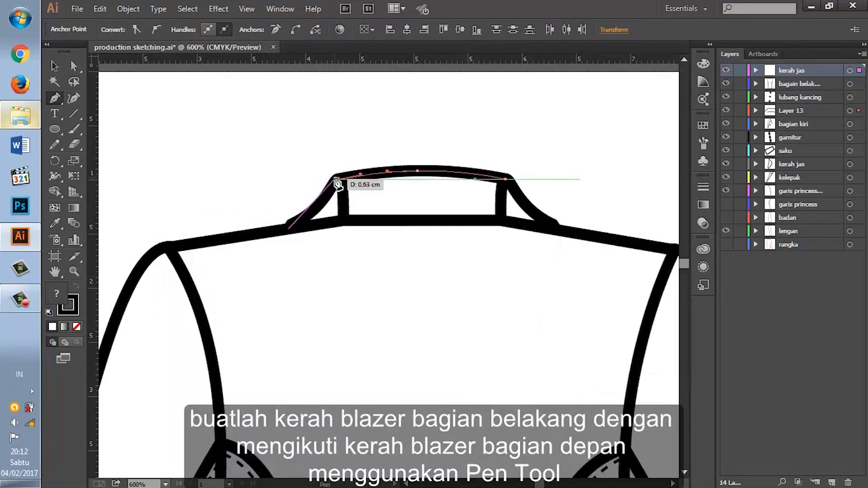
left_click(505, 179)
left_click_drag(557, 228, 557, 232)
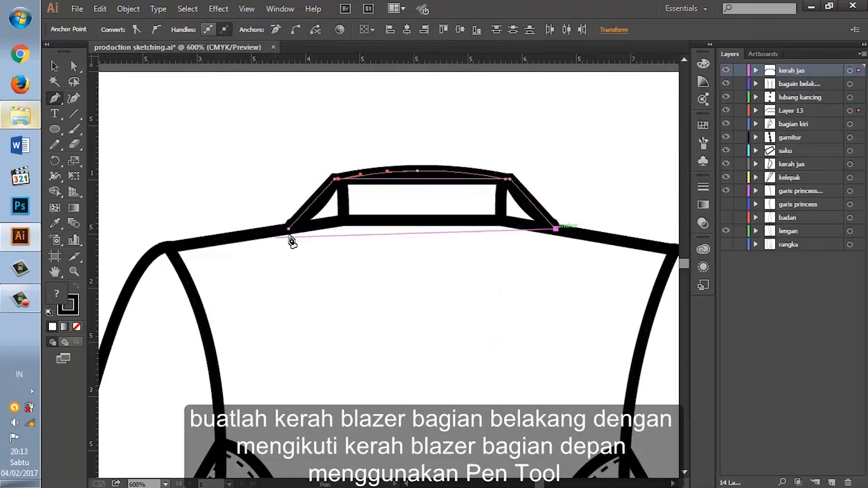
left_click(289, 231)
mouse_move(290, 232)
left_mouse_down()
mouse_move(130, 166)
mouse_move(118, 153)
mouse_move(149, 191)
left_mouse_up()
Step: Fill the back collar shape with white
left_click(55, 66)
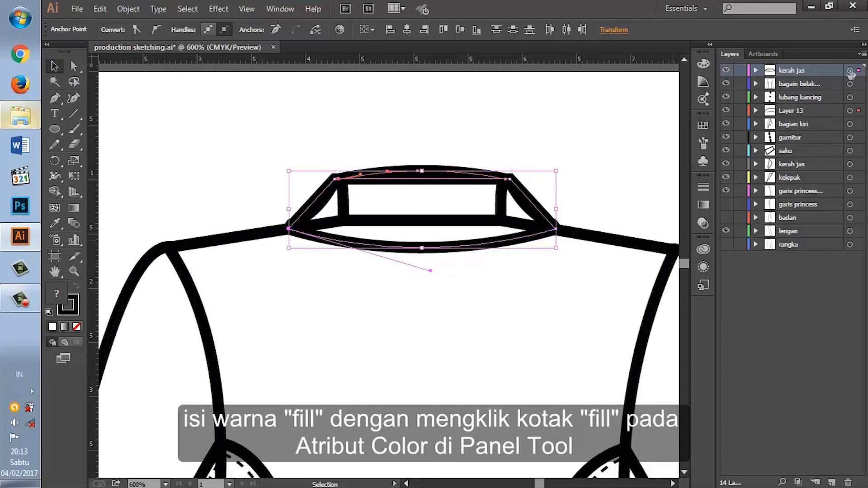
left_click(52, 327)
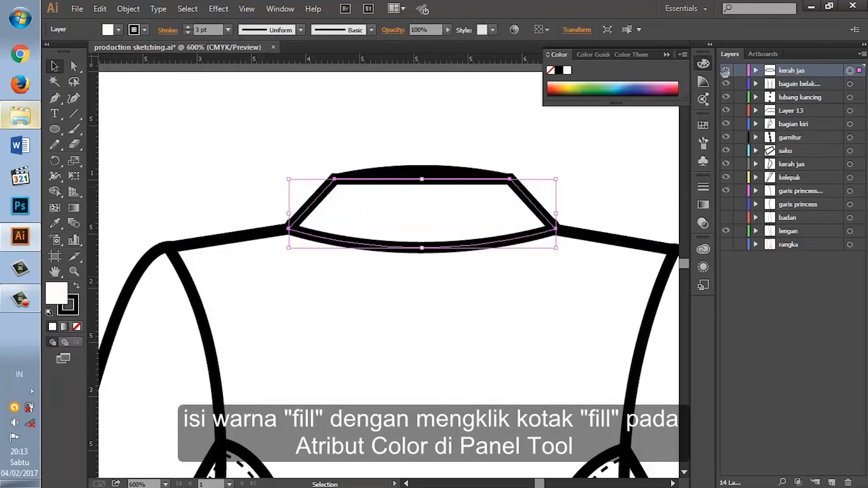
left_click(708, 62)
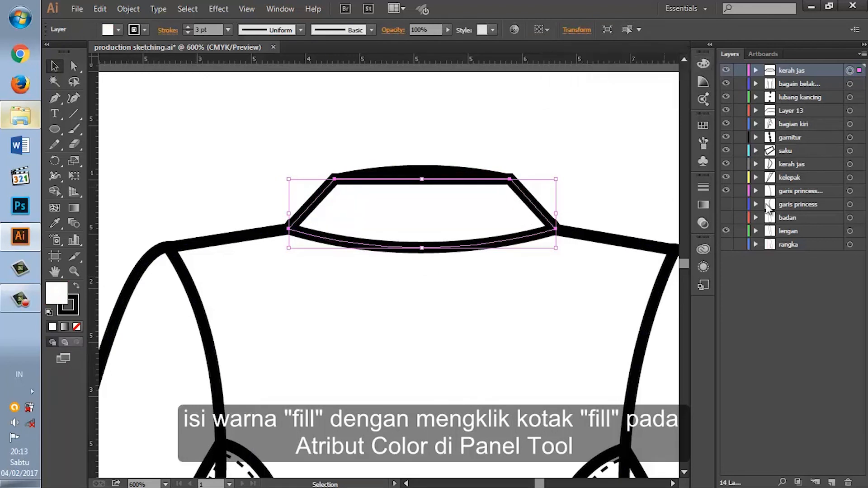
Step: Hide the front collar layers, the lower kerah jas layer and Layer 13
left_click(726, 165)
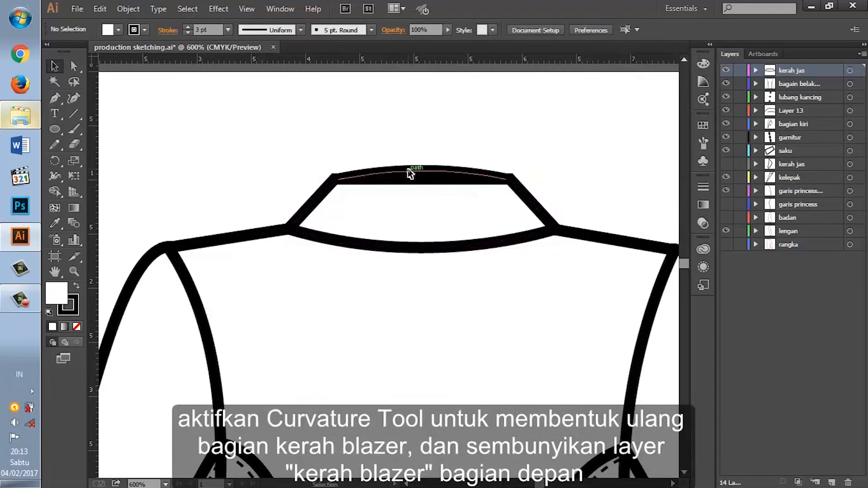
left_click(410, 173)
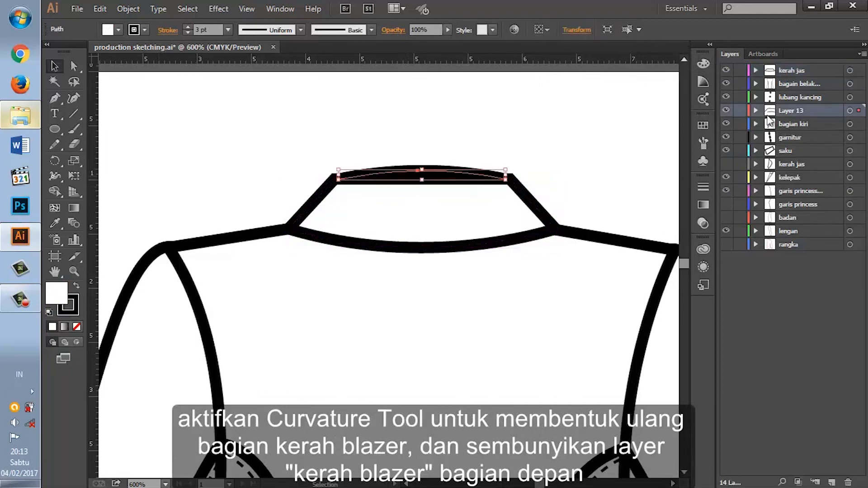
left_click(725, 111)
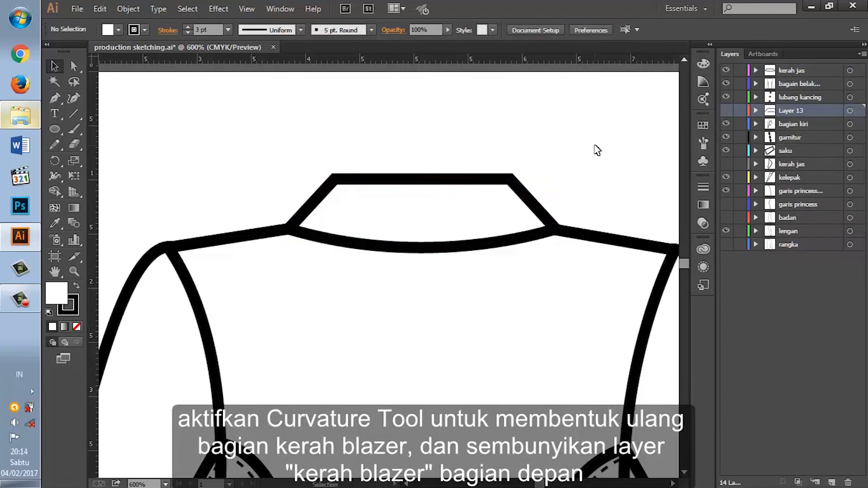
Step: Bend the back collar's top edge slightly downward at its middle with the Curvature tool
left_click(433, 186)
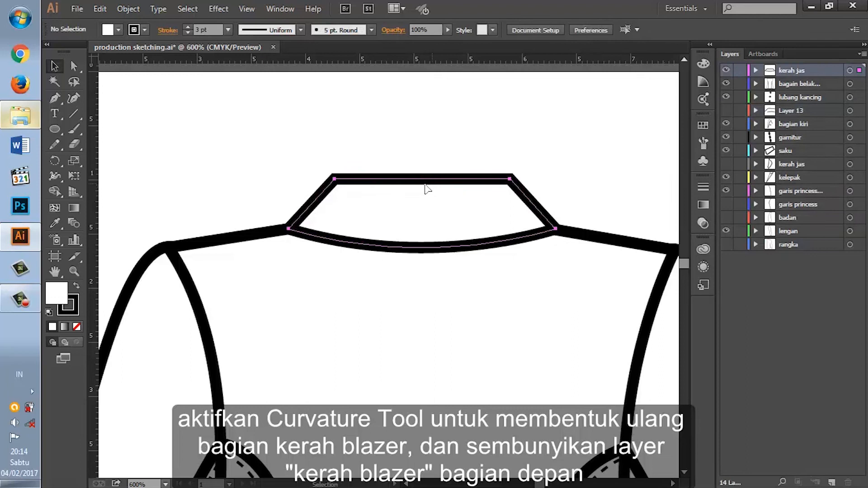
left_click(425, 185)
left_click(77, 101)
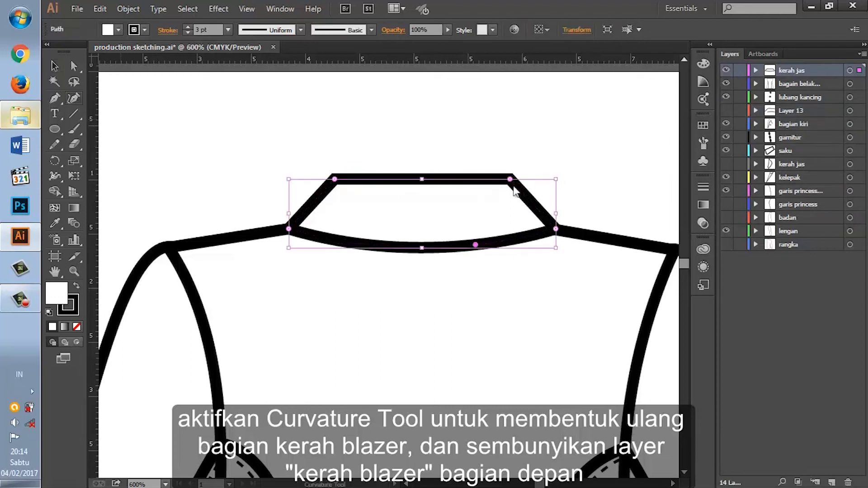
mouse_move(422, 181)
left_mouse_down()
mouse_move(422, 172)
mouse_move(424, 184)
left_mouse_up()
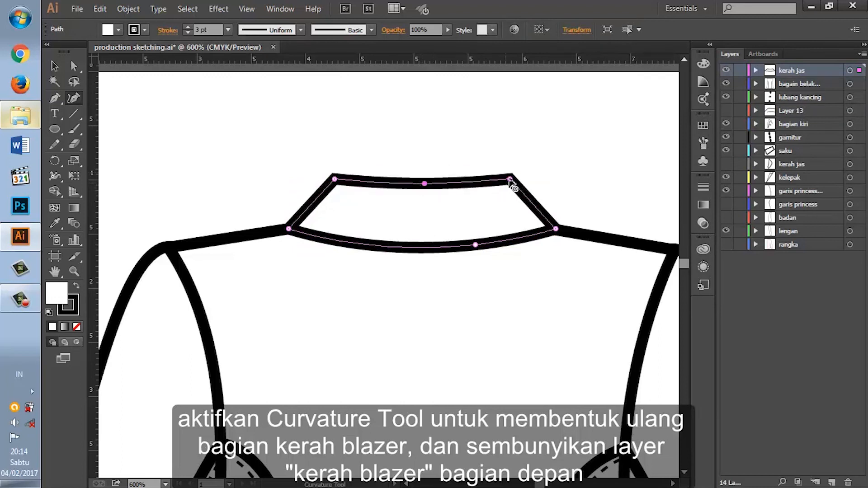
Step: Curve both slanted side edges of the back collar slightly inward
left_click(529, 206)
left_click(311, 204)
left_click_drag(312, 205, 313, 206)
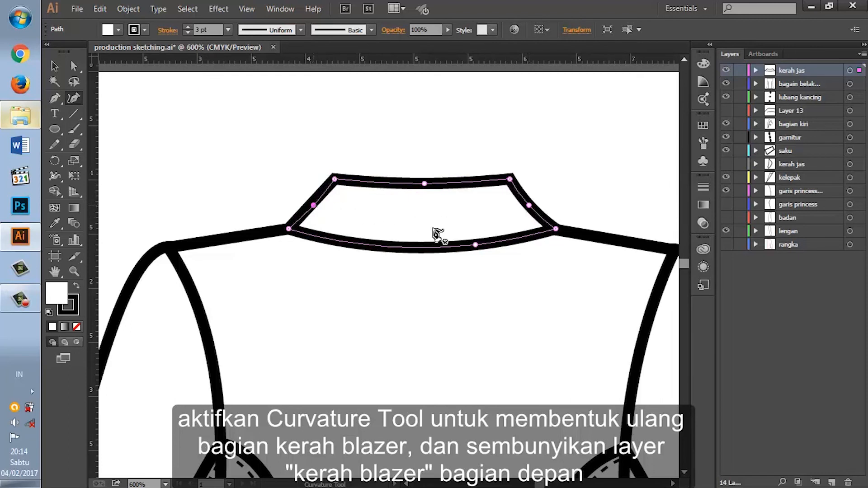
Step: Convert the back collar's two upper corner points into smooth curves
double_click(334, 179)
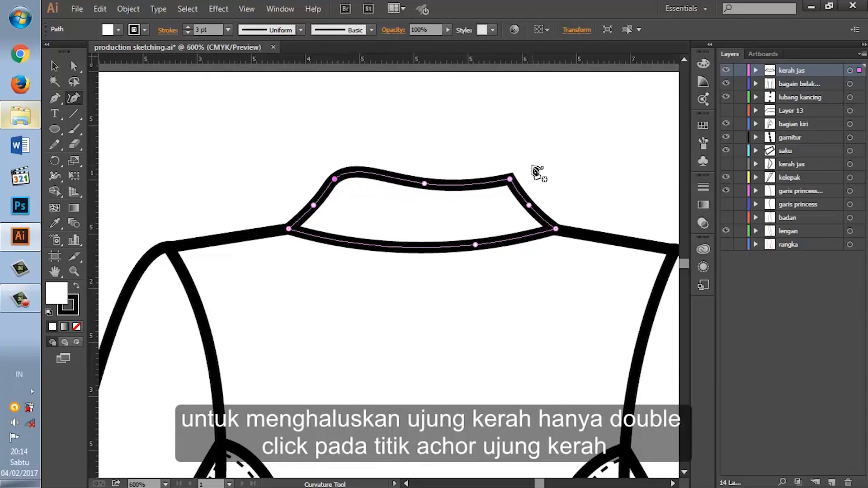
double_click(512, 179)
key("ctrl+minus")
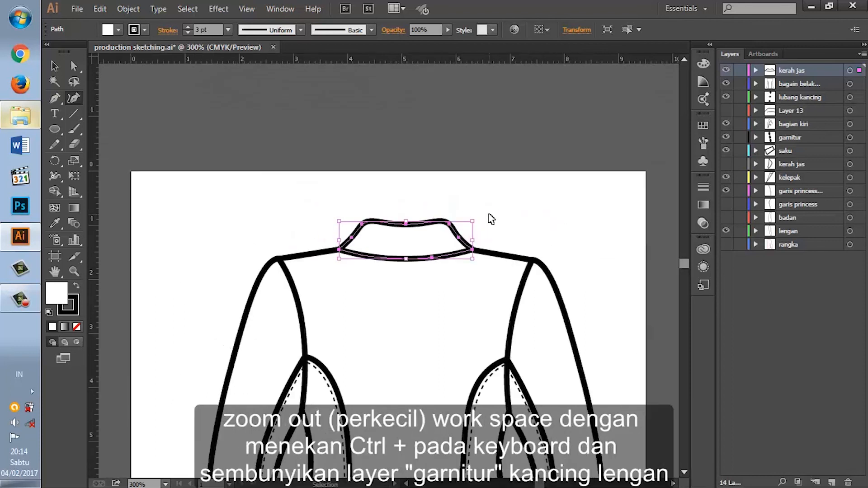
key("ctrl+minus")
scroll(494, 271, "down", 3)
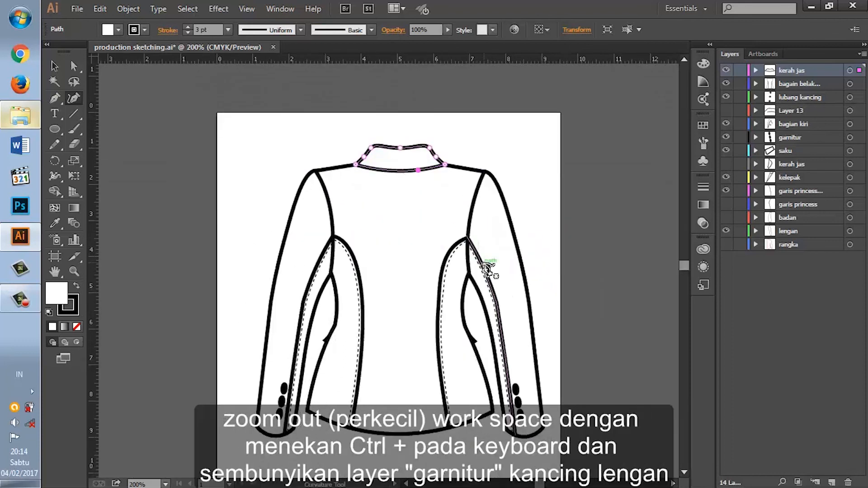
left_click(54, 65)
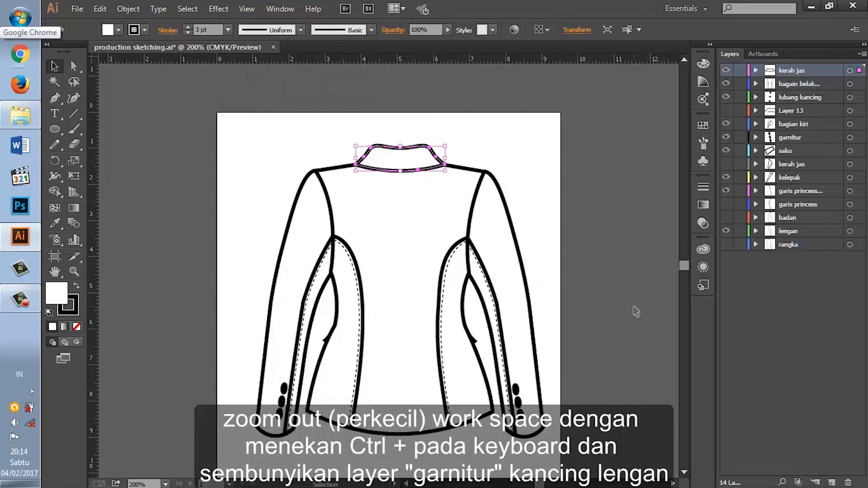
Step: Hide the garnitur and lubang kancing layers, plus the sleeve-button paths inside the bagian kiri layer
left_click(515, 389)
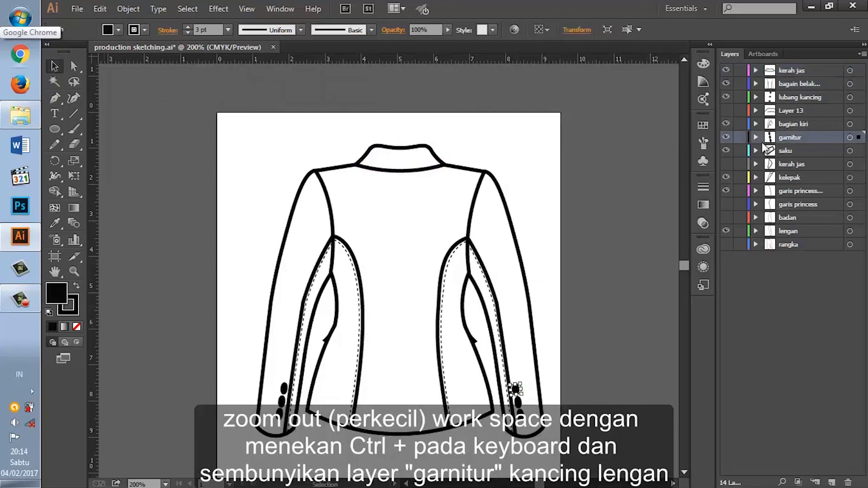
left_click(726, 138)
left_click(755, 124)
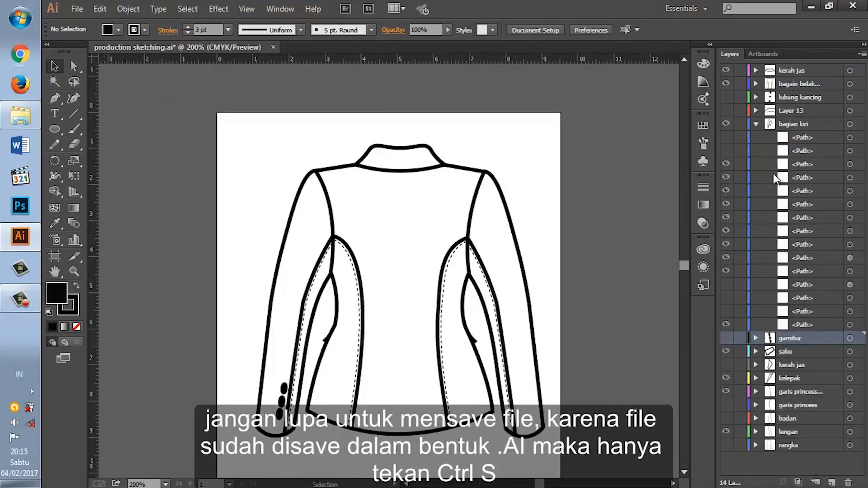
left_click(726, 164)
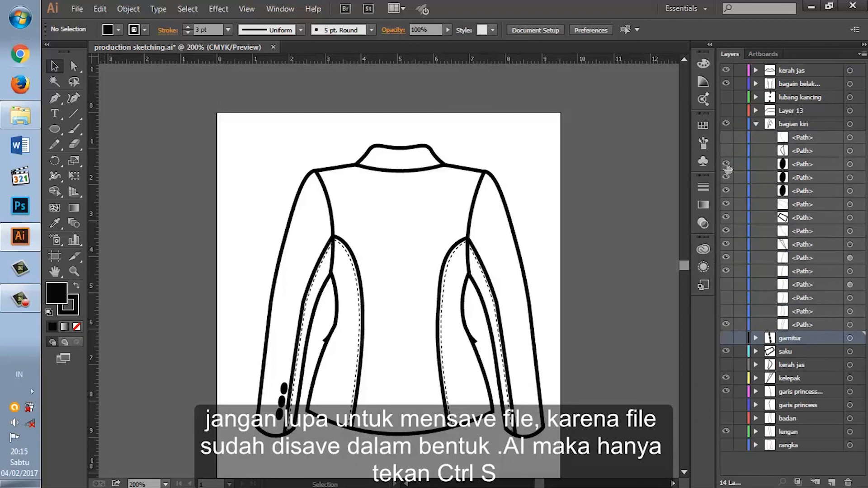
left_click(756, 124)
Step: Save the document and export the blazer's back view as a PNG named "production sketching belakang"
left_click(77, 9)
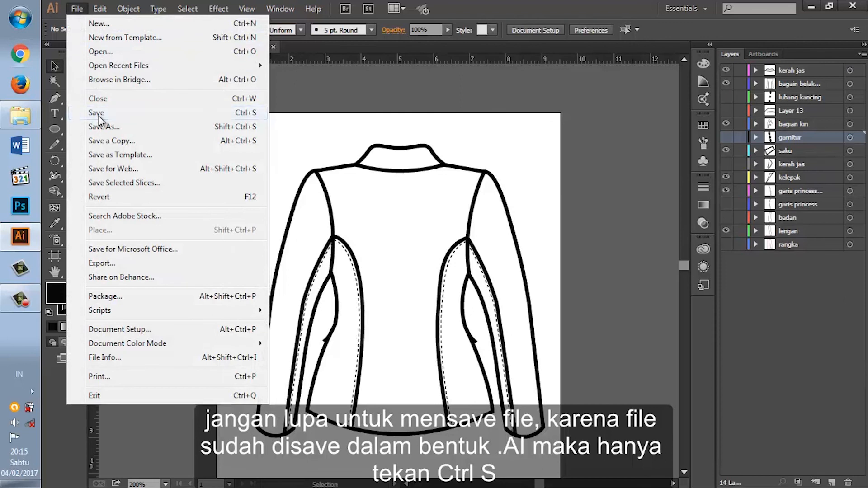
left_click(97, 114)
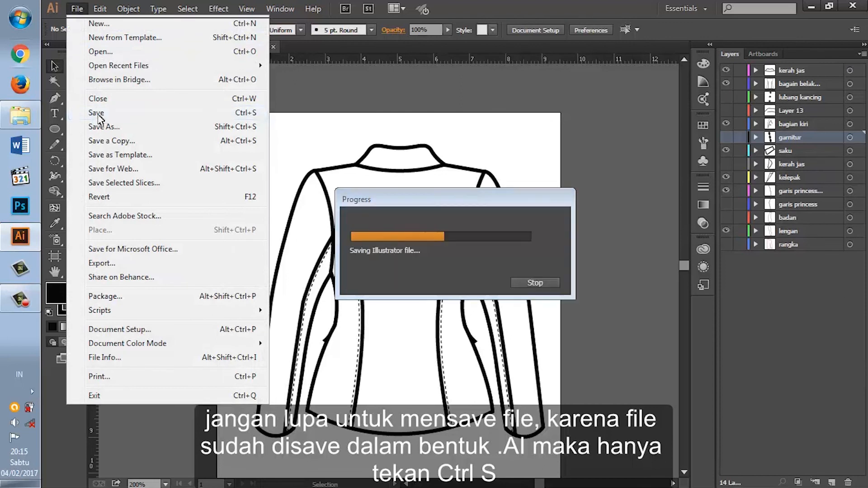
left_click(75, 10)
left_click(117, 262)
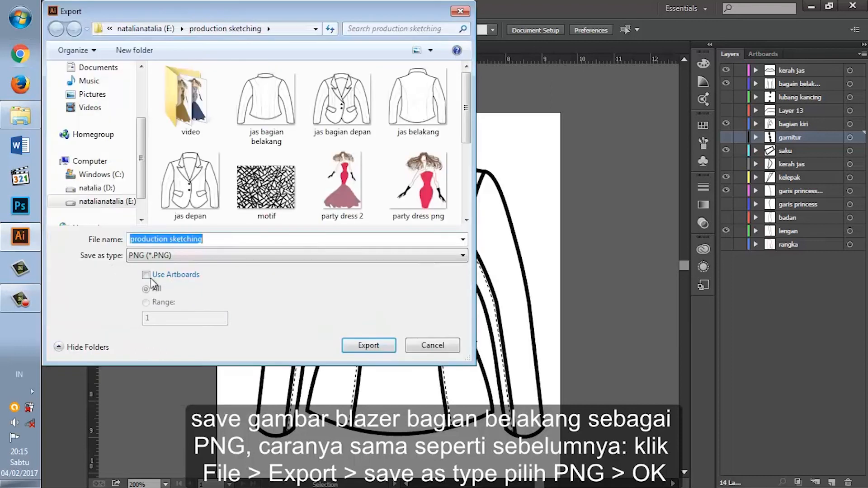
left_click(219, 239)
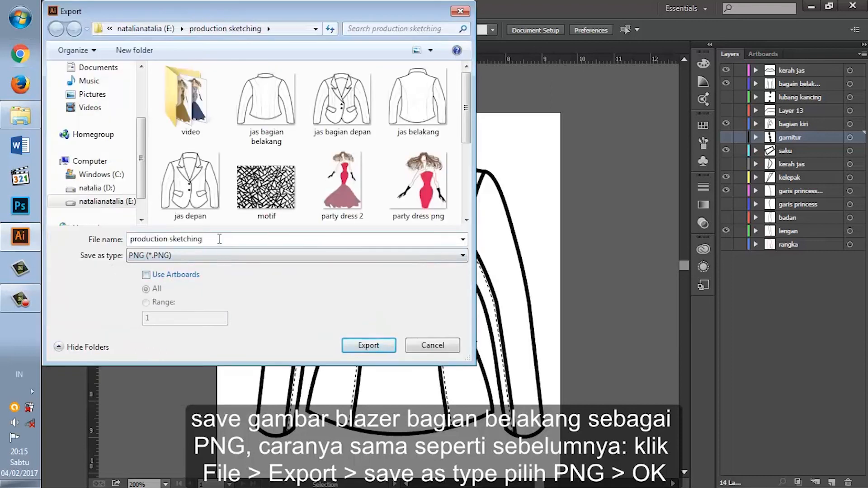
type("belakang")
left_click(363, 350)
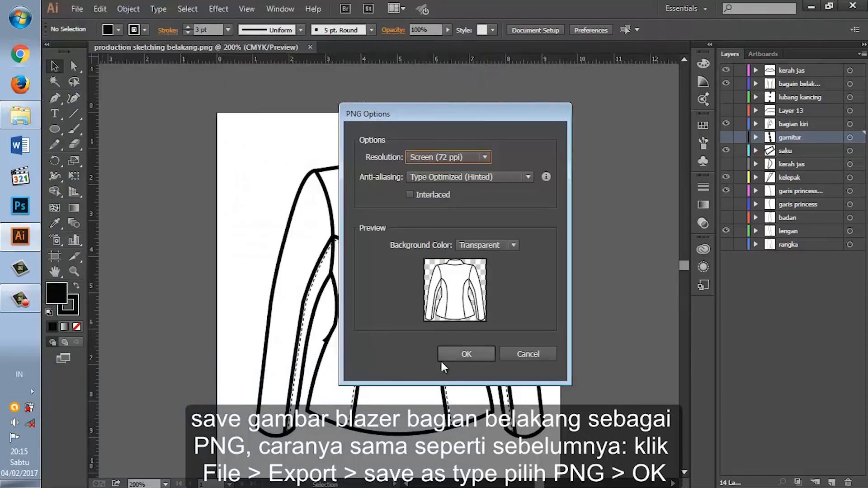